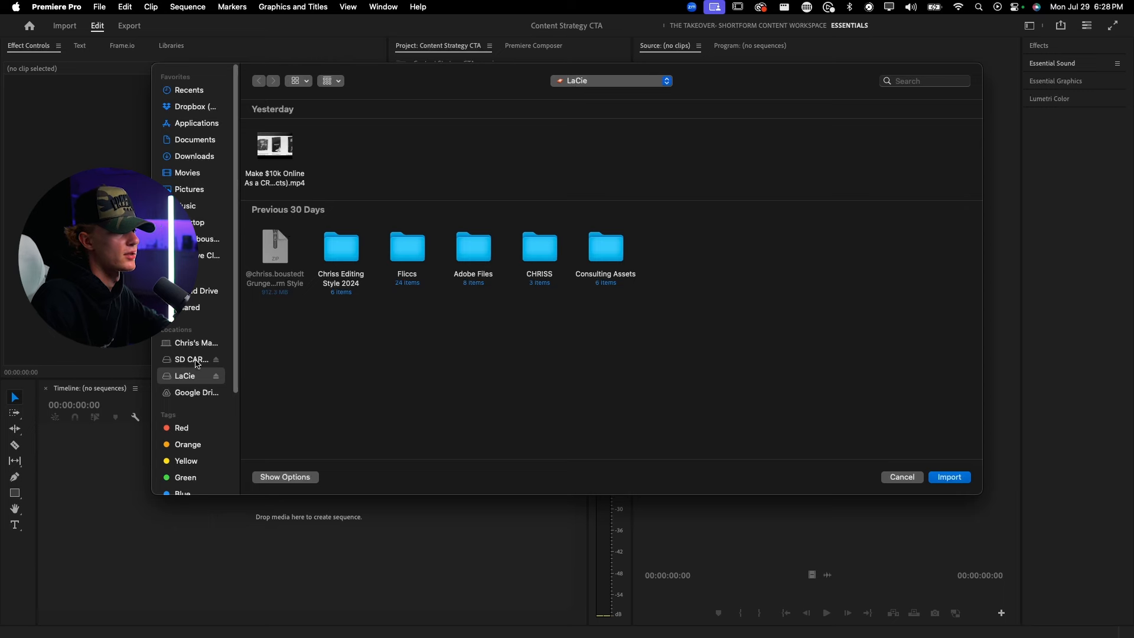
{"action": "left_click", "coordinate": [192, 360]}
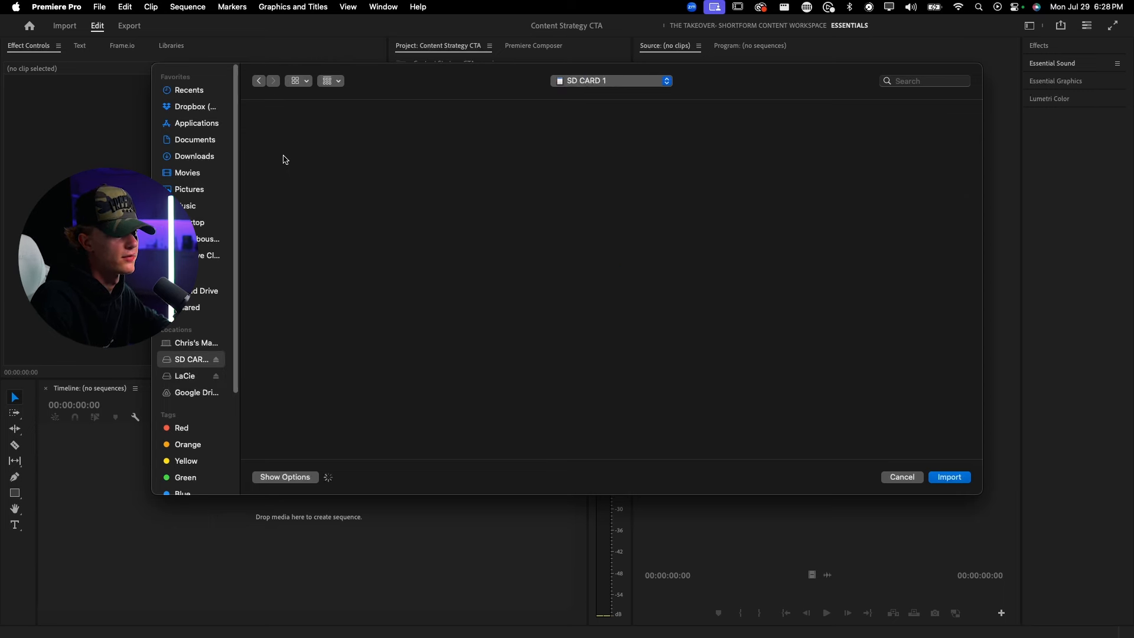
{"action": "left_click", "coordinate": [948, 477]}
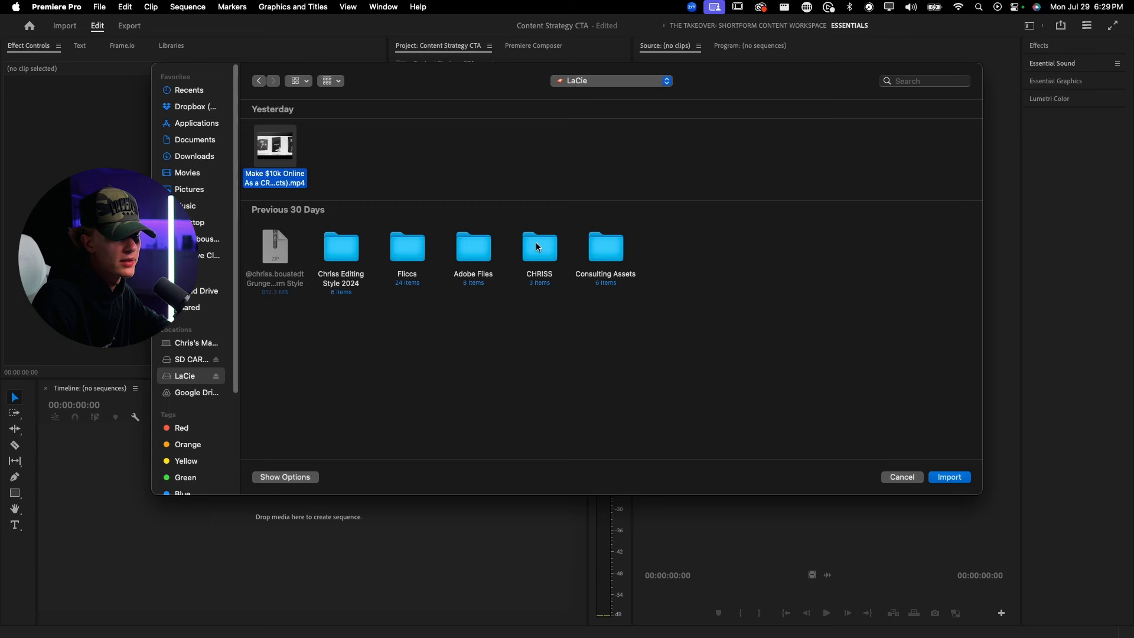
{"action": "double_click", "coordinate": [538, 247]}
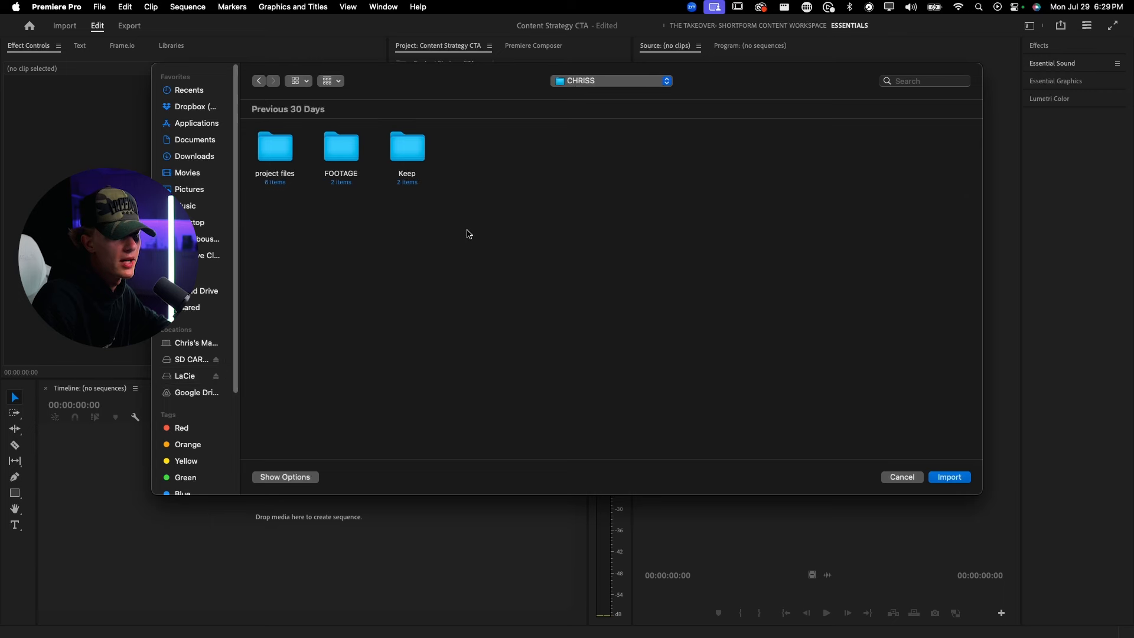
{"action": "double_click", "coordinate": [340, 147]}
{"action": "left_click", "coordinate": [948, 477]}
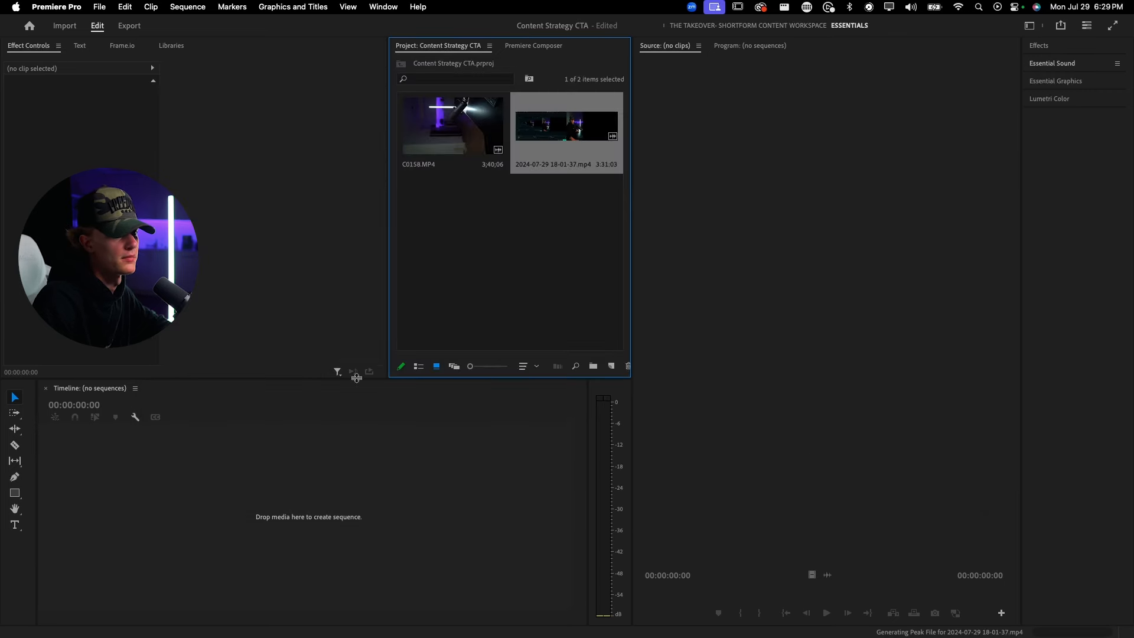
- Import the entire REELS NEW STYLE project file with a folder created for its imported items
{"action": "double_click", "coordinate": [489, 270]}
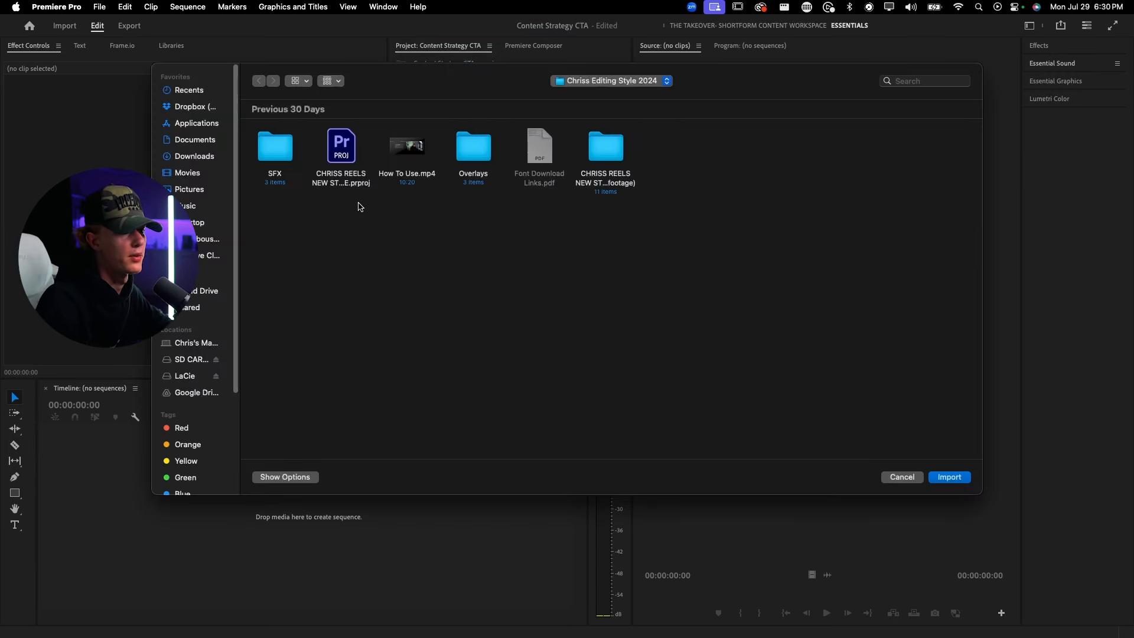
{"action": "left_click", "coordinate": [357, 168]}
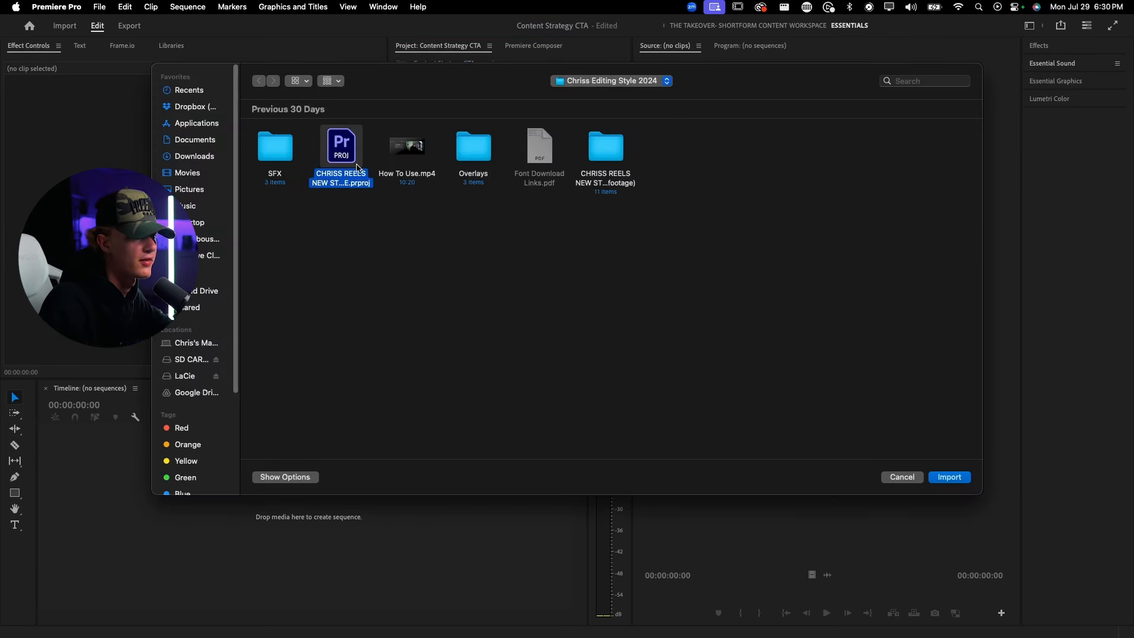
{"action": "left_click", "coordinate": [949, 476]}
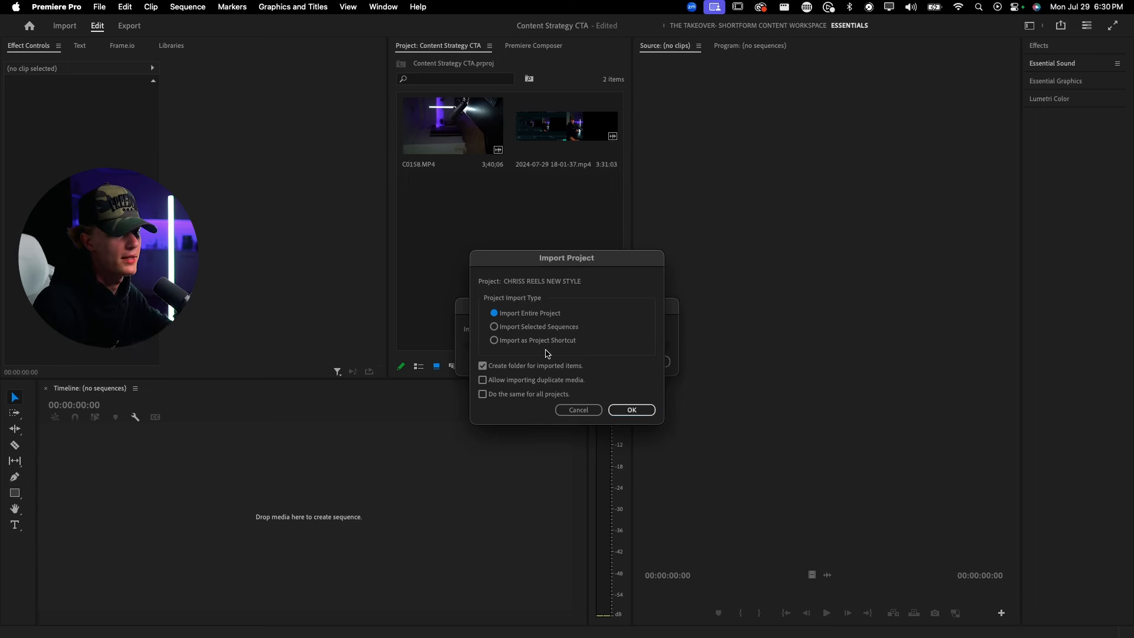
{"action": "left_click", "coordinate": [632, 408]}
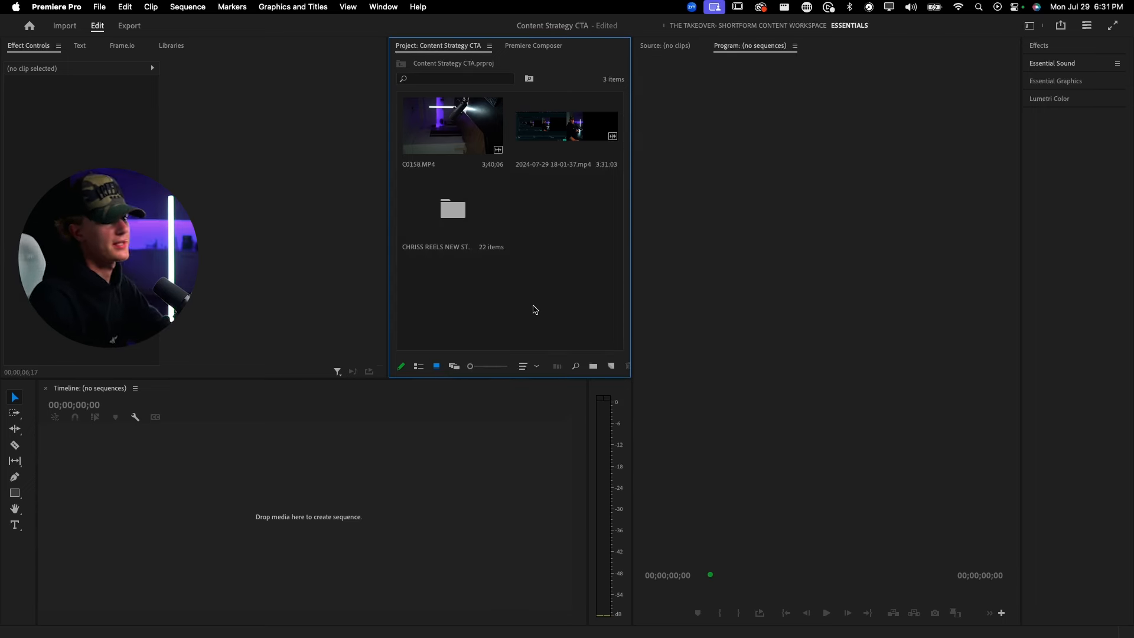
{"action": "left_click", "coordinate": [479, 145]}
{"action": "left_click", "coordinate": [552, 137], "text": "shift"}
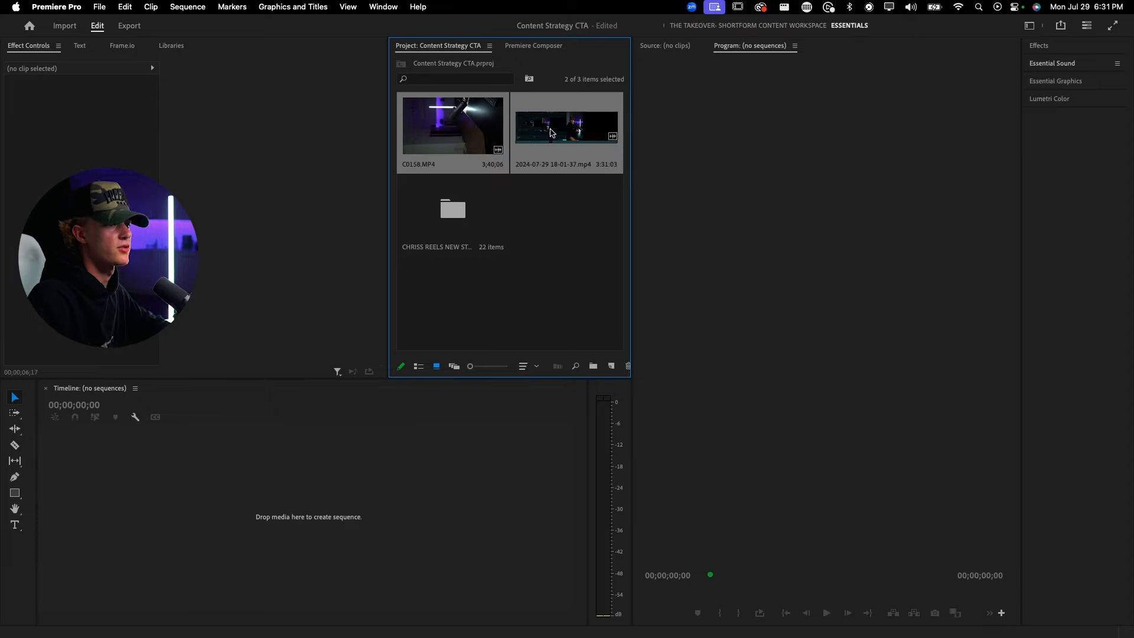
{"action": "left_click_drag", "start_coordinate": [552, 137], "coordinate": [123, 484]}
{"action": "left_click", "coordinate": [298, 481]}
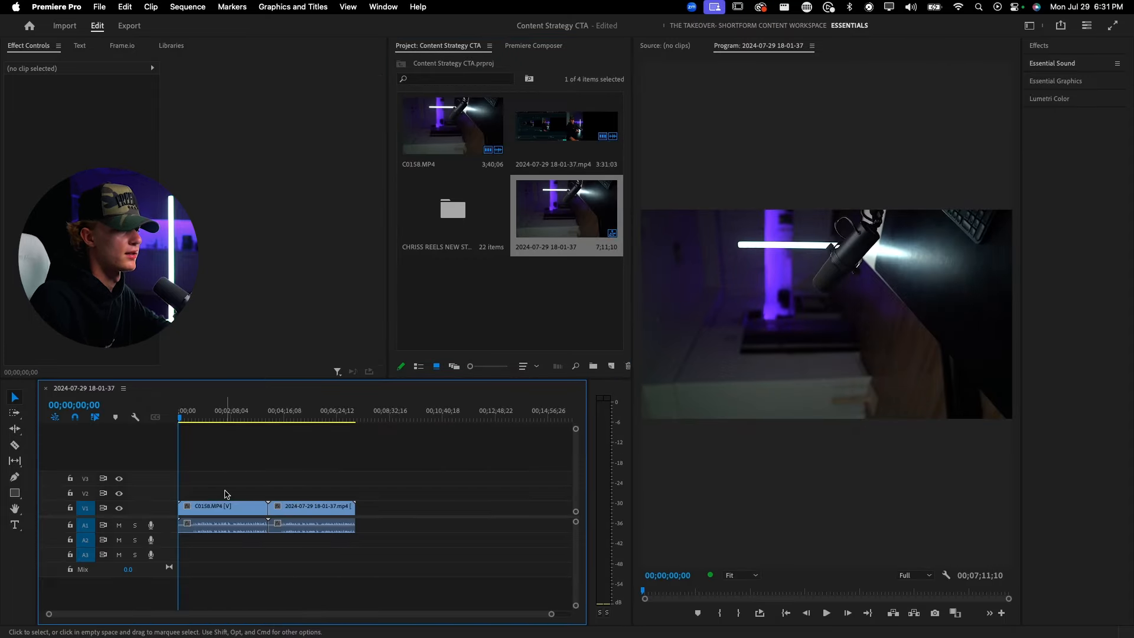
- Set the sequence frame size to 1080 horizontal by 1920 vertical
{"action": "left_click", "coordinate": [229, 511]}
{"action": "left_click", "coordinate": [207, 419]}
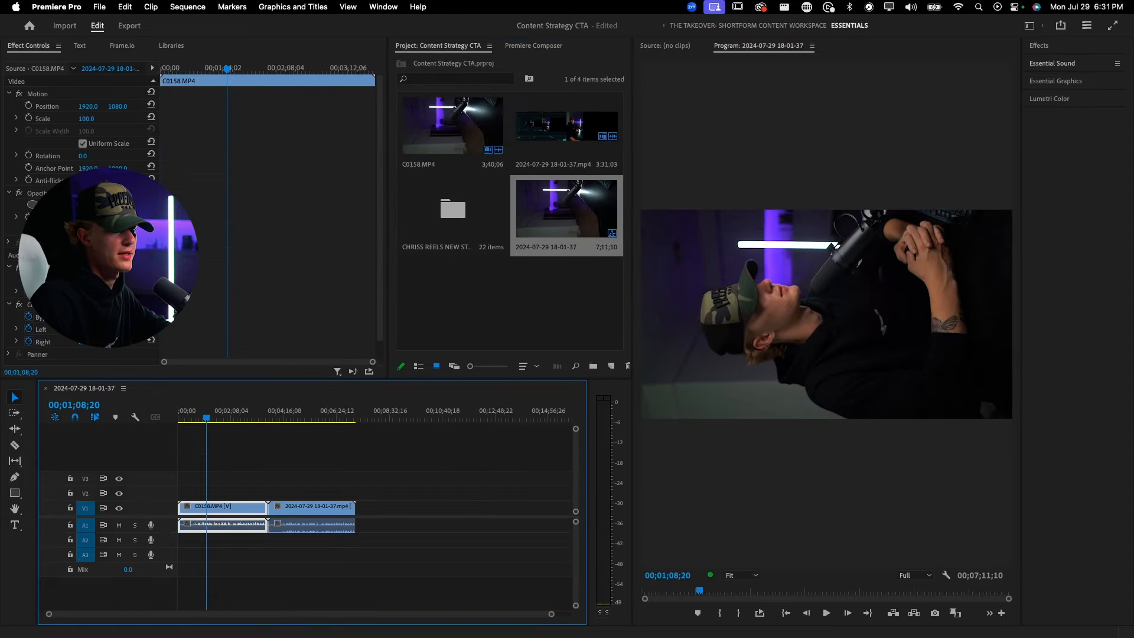
{"action": "left_click", "coordinate": [180, 8]}
{"action": "left_click", "coordinate": [200, 24]}
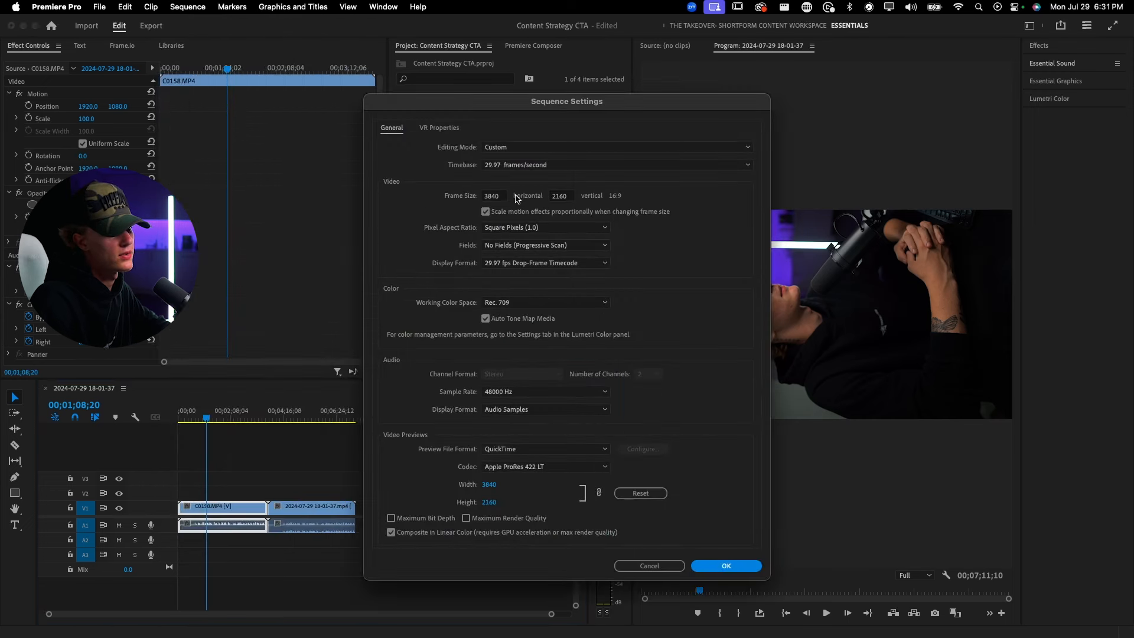
{"action": "type", "text": "10"}
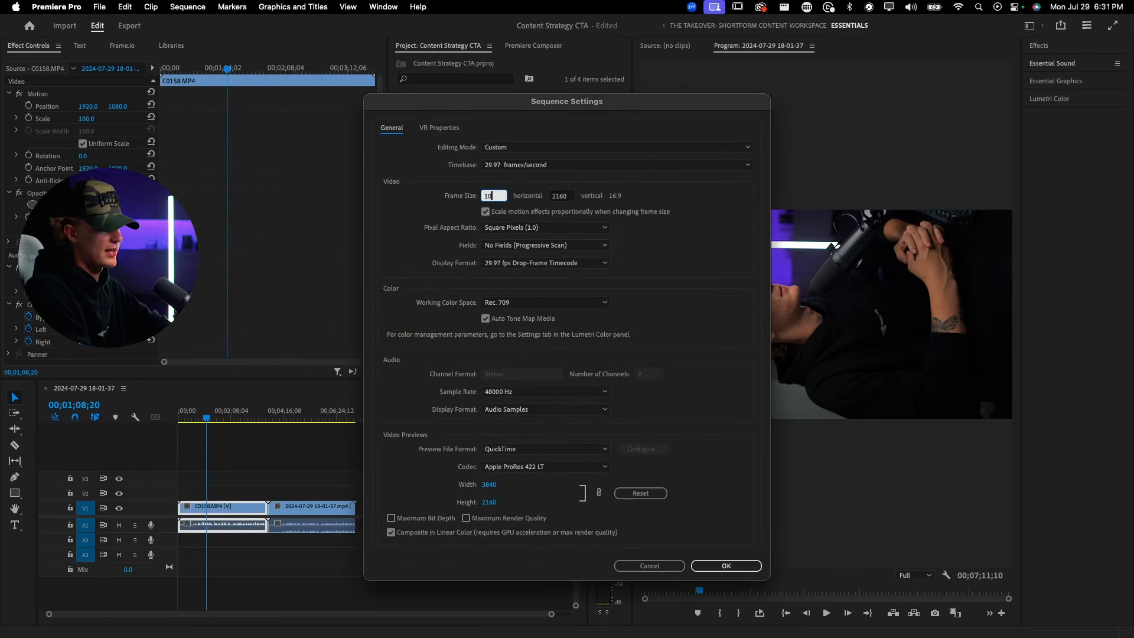
{"action": "key", "text": "Tab"}
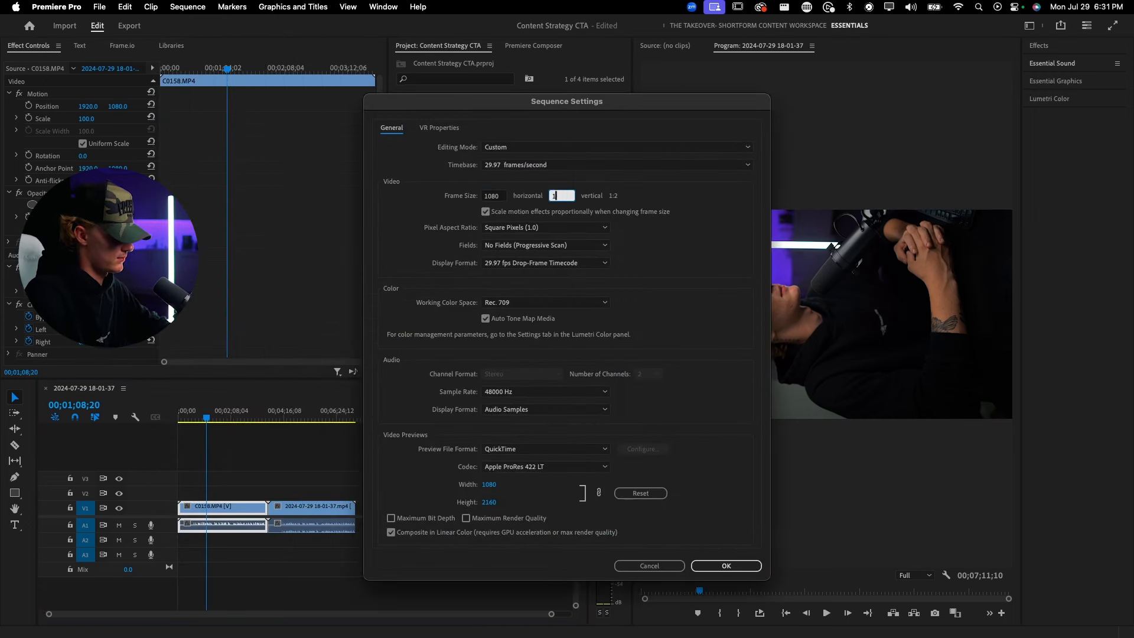
{"action": "type", "text": "1920"}
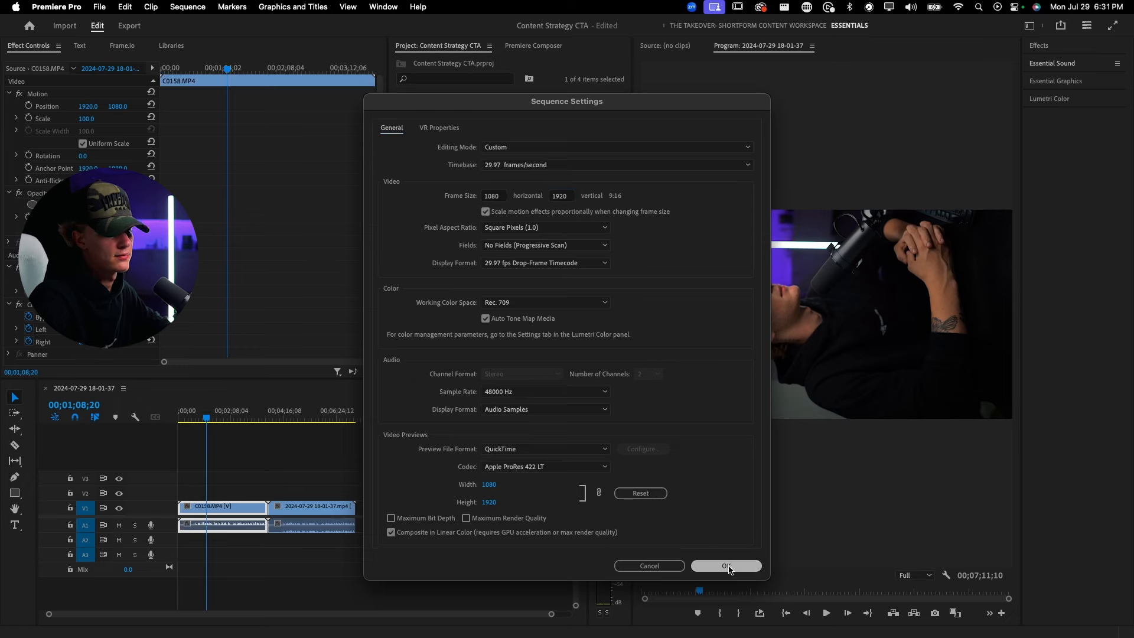
{"action": "left_click", "coordinate": [728, 565]}
{"action": "left_click", "coordinate": [679, 357]}
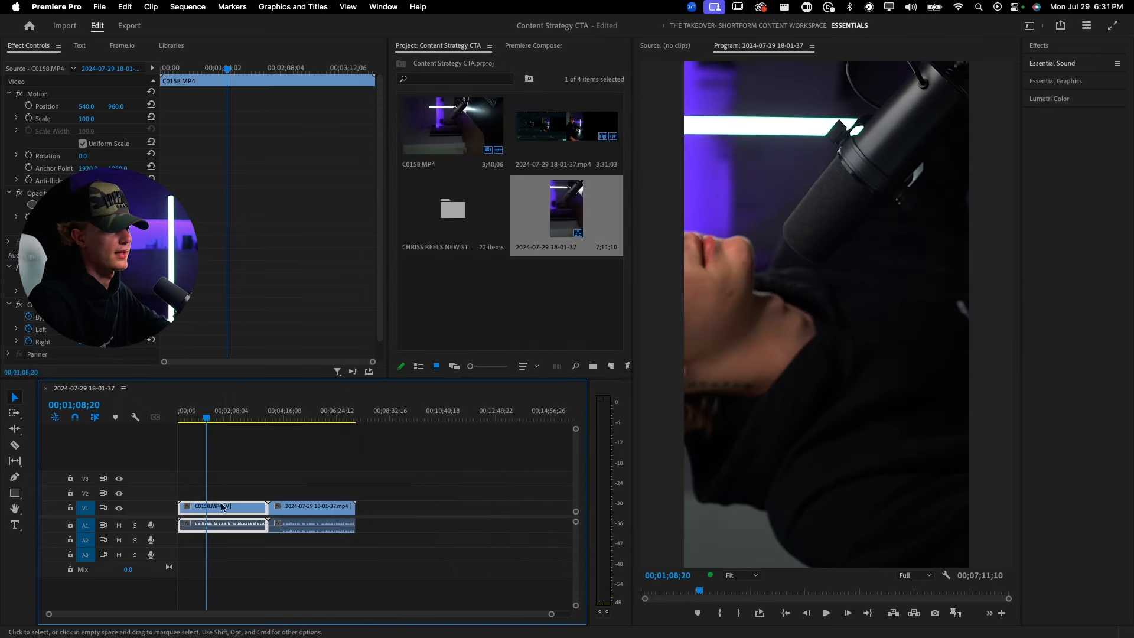
- Set the C0158.MP4 clip's scale to 50 and its rotation to 90 degrees
{"action": "left_click", "coordinate": [87, 120]}
{"action": "type", "text": "5"}
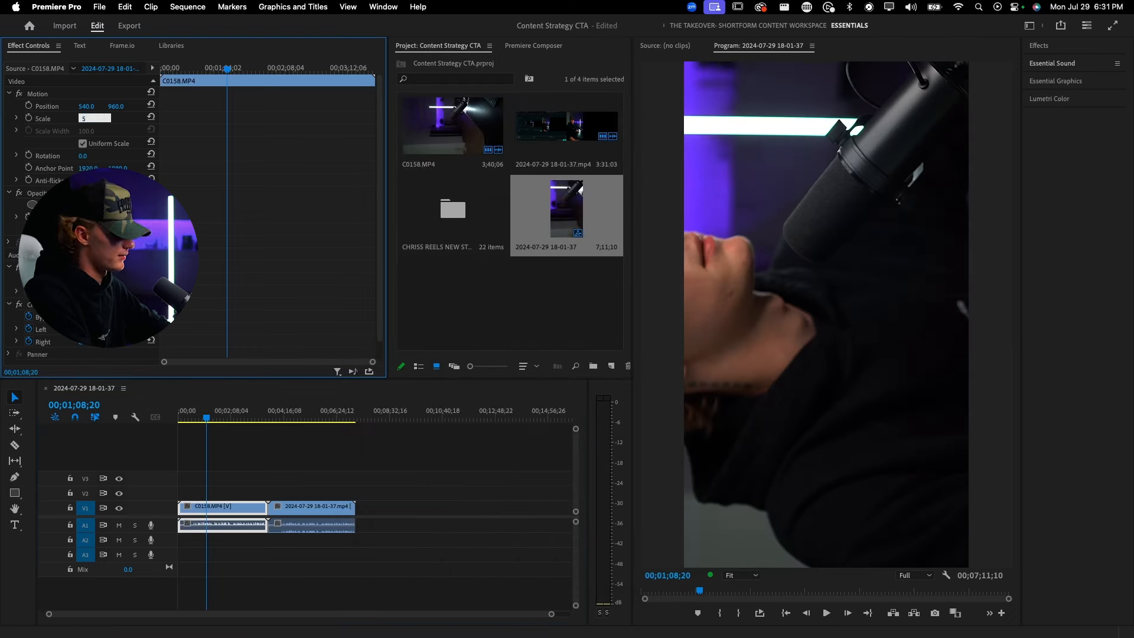
{"action": "type", "text": "0"}
{"action": "key", "text": "Return"}
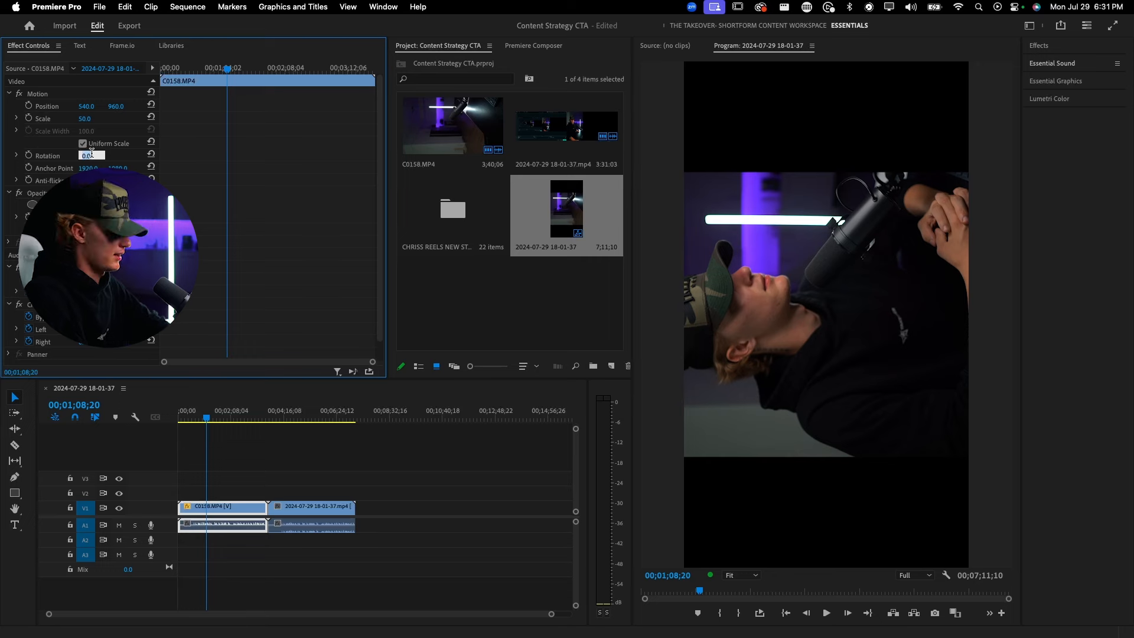
{"action": "left_click", "coordinate": [93, 157]}
{"action": "type", "text": "90"}
{"action": "key", "text": "Return"}
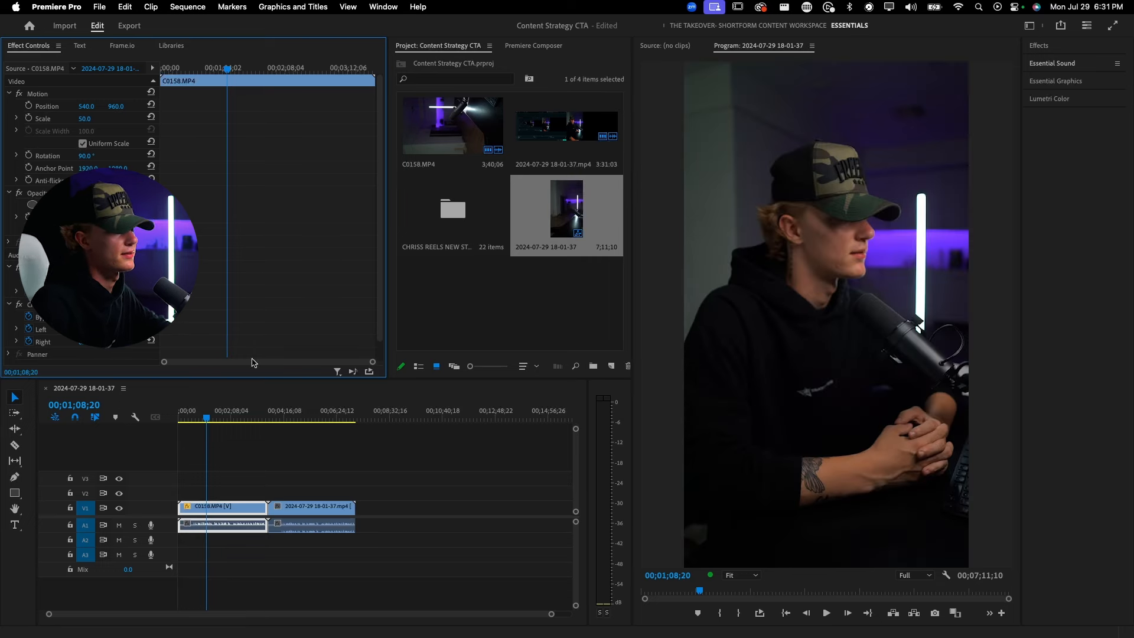
{"action": "left_click", "coordinate": [221, 417]}
{"action": "left_click_drag", "start_coordinate": [311, 506], "coordinate": [336, 513]}
{"action": "left_click_drag", "start_coordinate": [209, 483], "coordinate": [234, 478]}
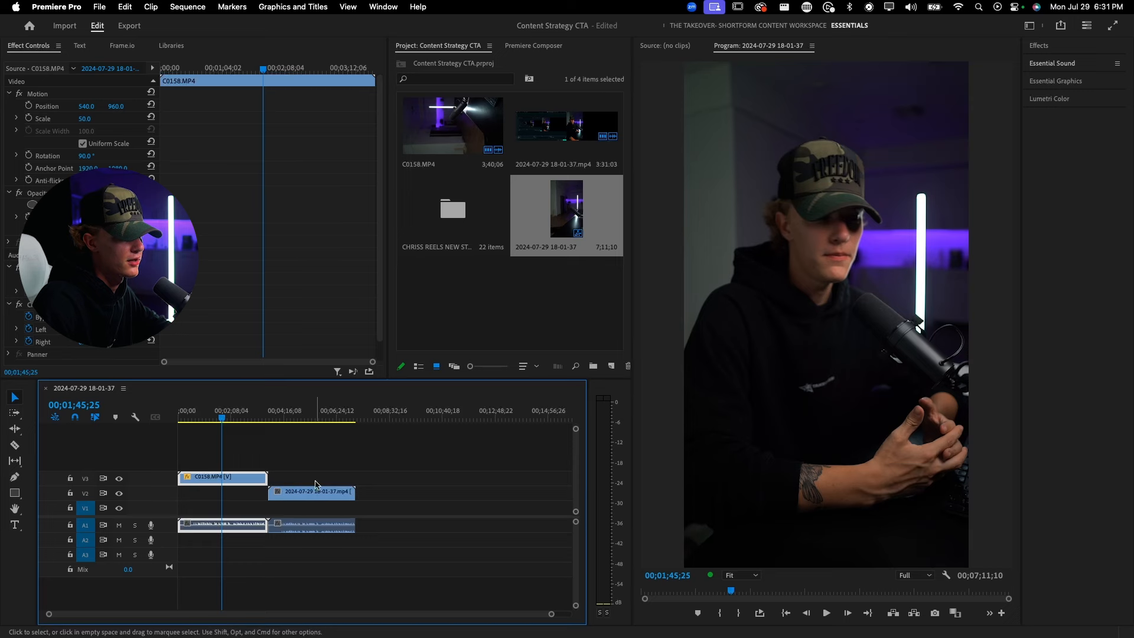
{"action": "left_click_drag", "start_coordinate": [305, 527], "coordinate": [215, 557]}
- Synchronize the two stacked clips by audio, using track channel 1
{"action": "left_click_drag", "start_coordinate": [278, 445], "coordinate": [233, 558]}
{"action": "right_click", "coordinate": [243, 527]}
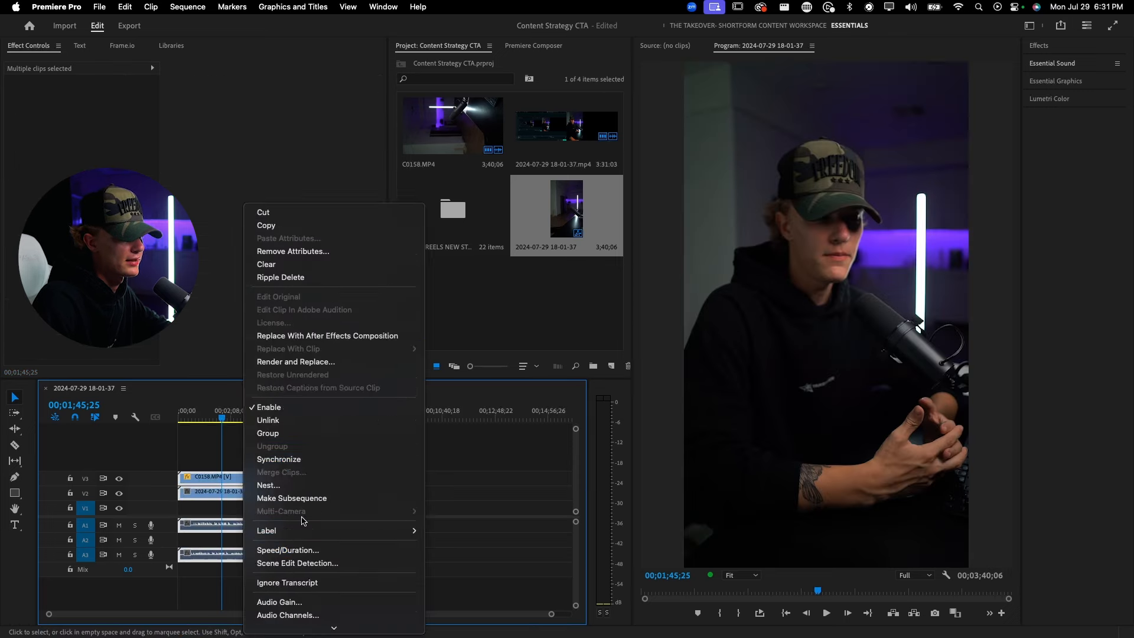
{"action": "left_click", "coordinate": [284, 320]}
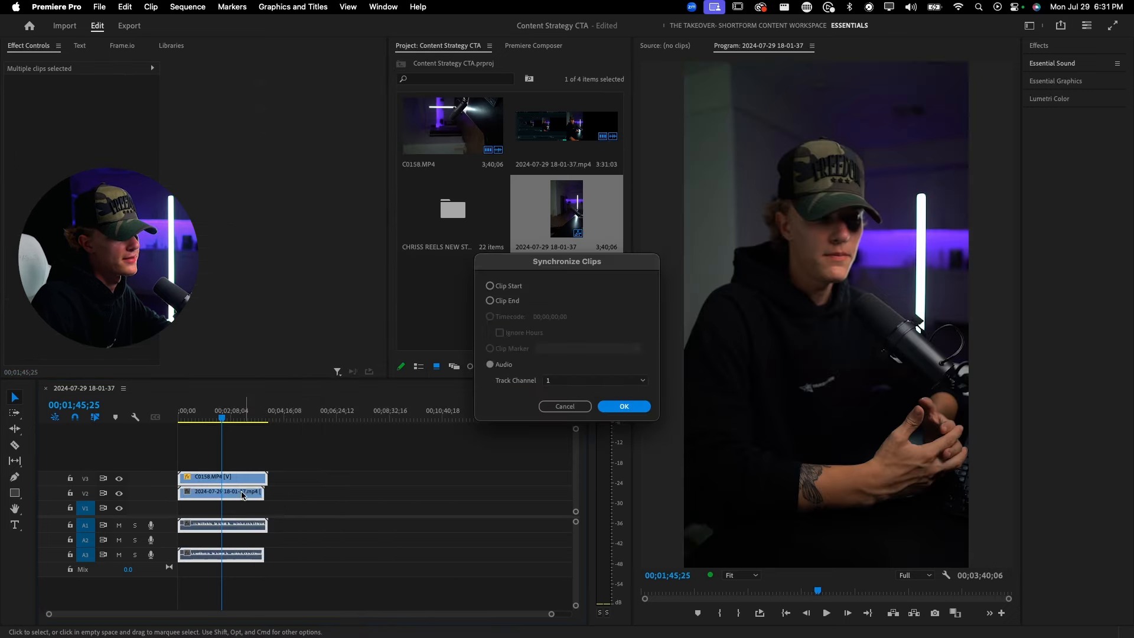
{"action": "left_click", "coordinate": [624, 407]}
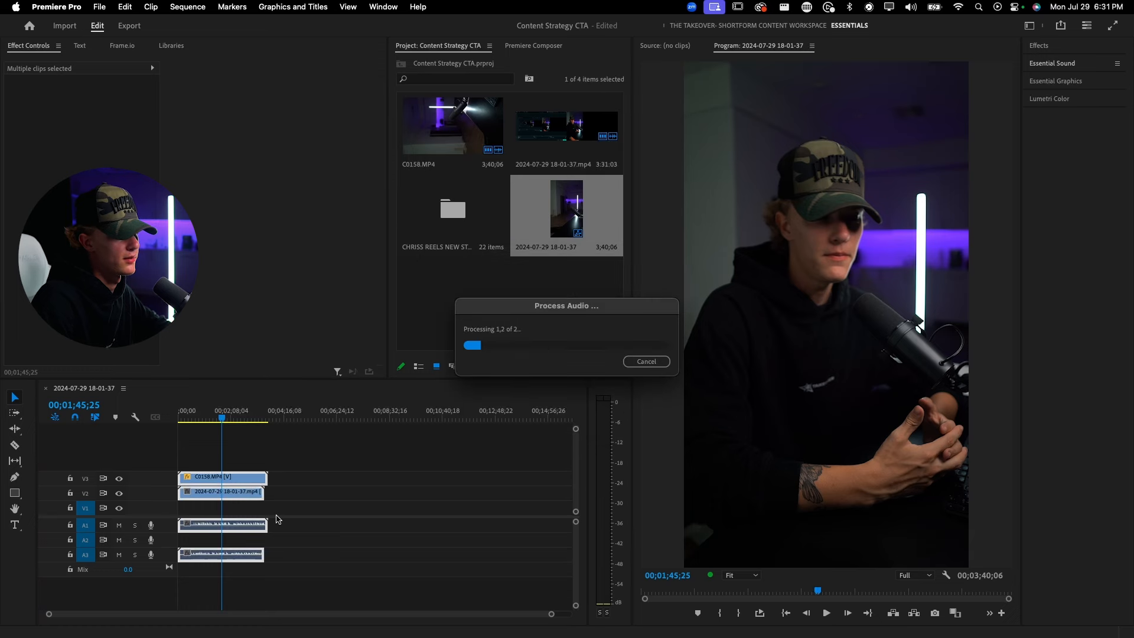
- Cut C0158.MP4 where the second clip begins and delete the leading section before that point
{"action": "scroll", "coordinate": [202, 512], "scroll_direction": "up", "scroll_amount": 5}
{"action": "scroll", "coordinate": [198, 514], "scroll_direction": "left", "scroll_amount": 3}
{"action": "key", "text": "c"}
{"action": "key", "text": "v"}
{"action": "left_click", "coordinate": [213, 510]}
{"action": "key", "text": "c"}
{"action": "left_click", "coordinate": [196, 524]}
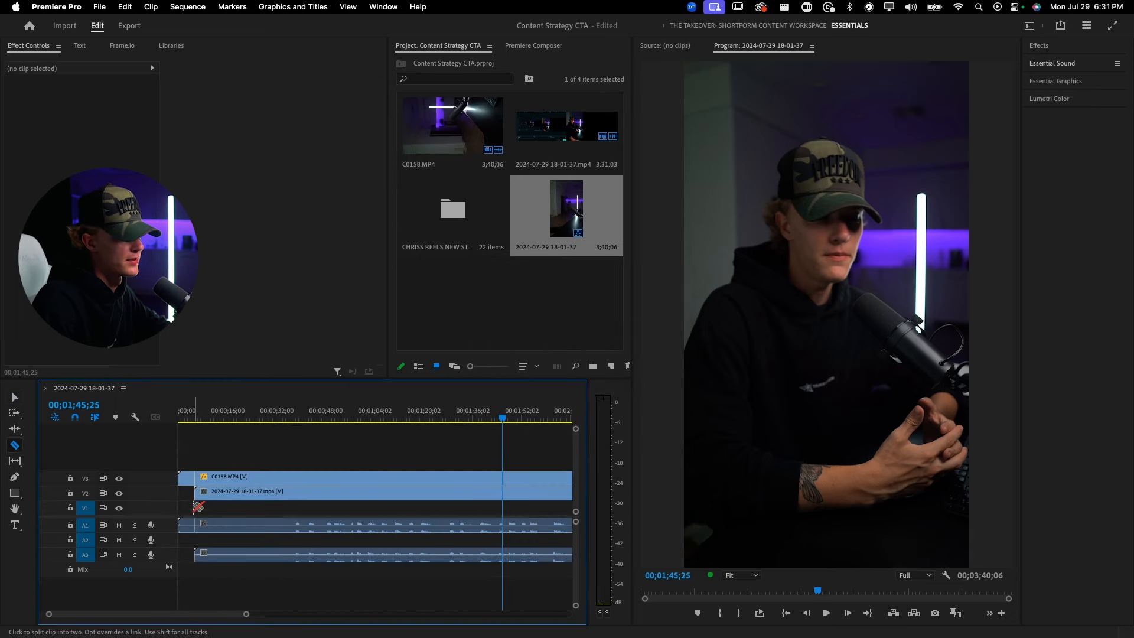
{"action": "key", "text": "v"}
{"action": "left_click", "coordinate": [185, 479]}
{"action": "key", "text": "Delete"}
{"action": "left_click", "coordinate": [204, 479]}
{"action": "left_click", "coordinate": [223, 493]}
{"action": "left_click_drag", "start_coordinate": [246, 461], "coordinate": [296, 552]}
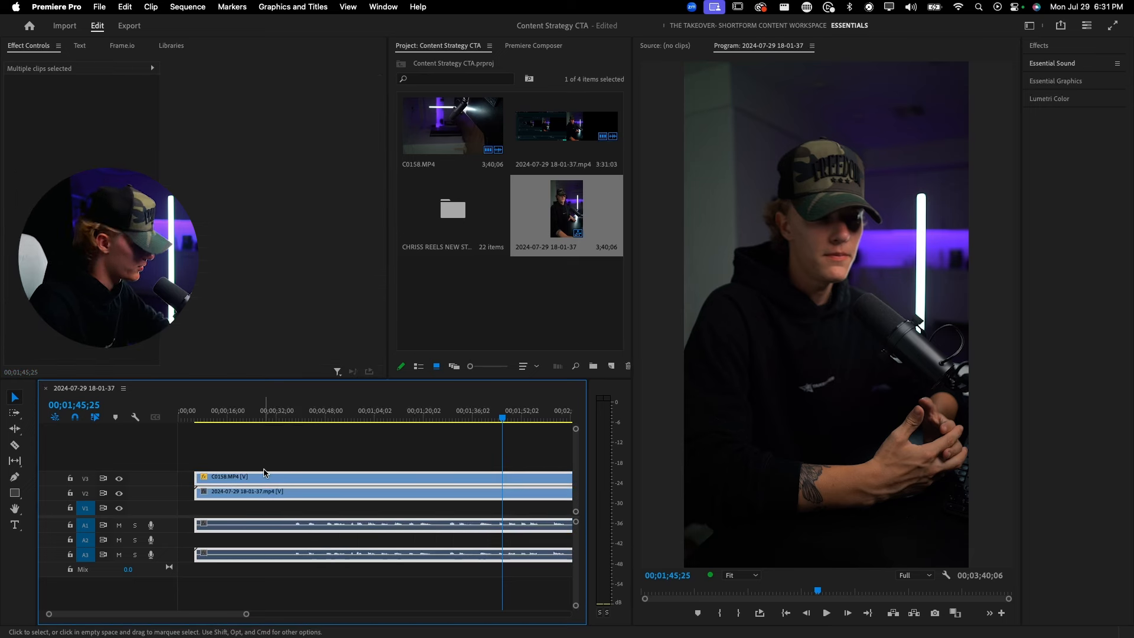
{"action": "left_click", "coordinate": [262, 490]}
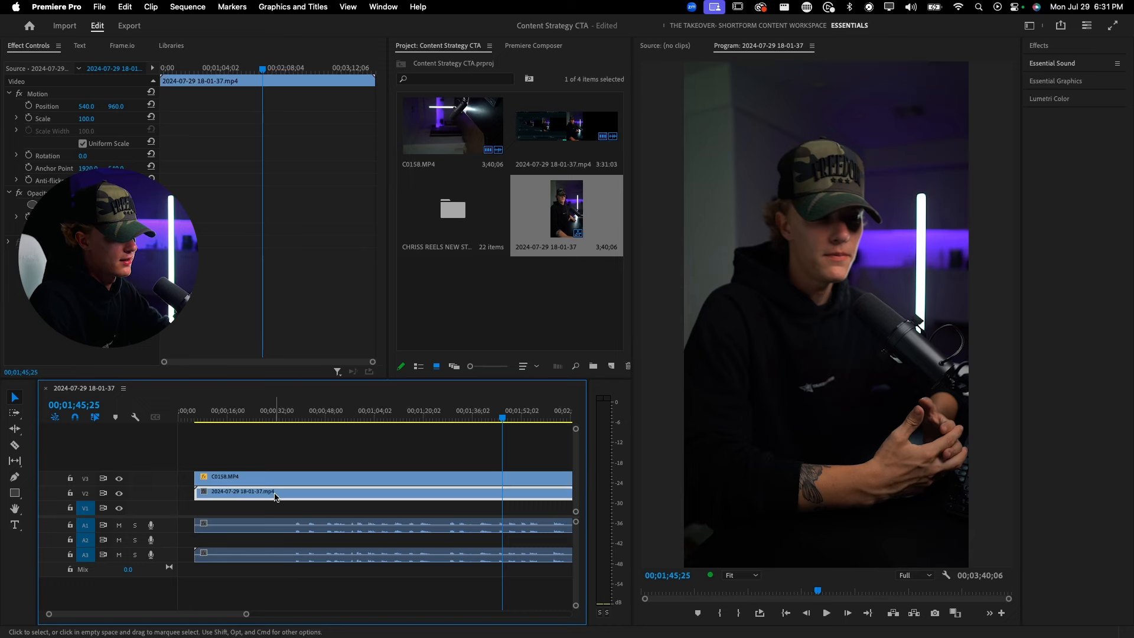
{"action": "key", "text": "Delete"}
- Replace the C0158.MP4 audio on A1 with the A3 audio, and place it with the video on V1 at the sequence start
{"action": "left_click", "coordinate": [297, 529]}
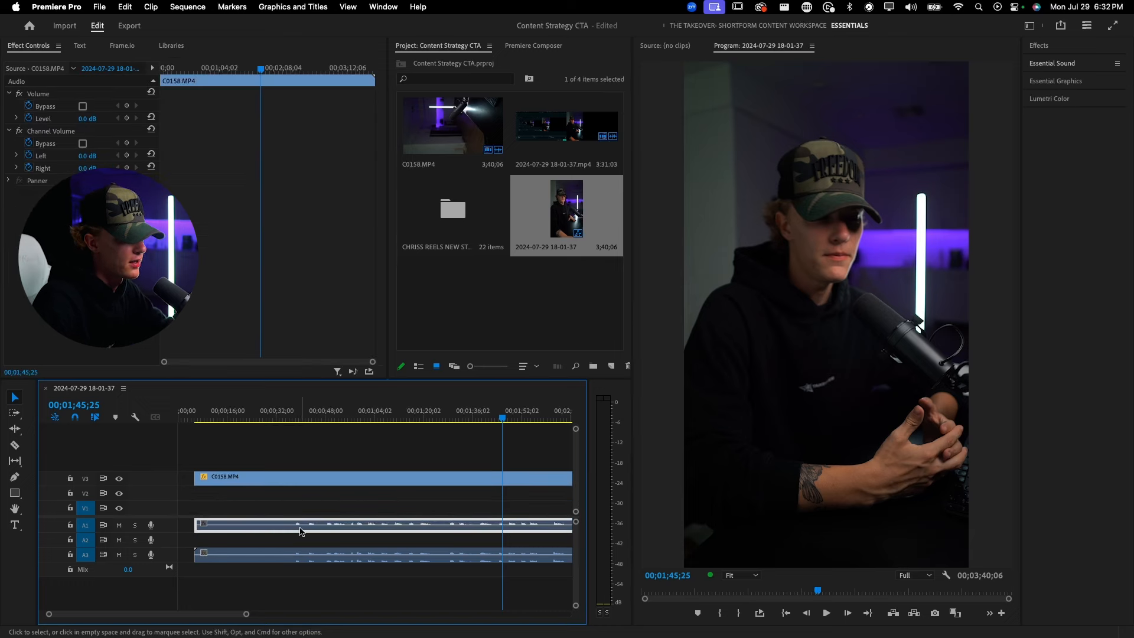
{"action": "key", "text": "Delete"}
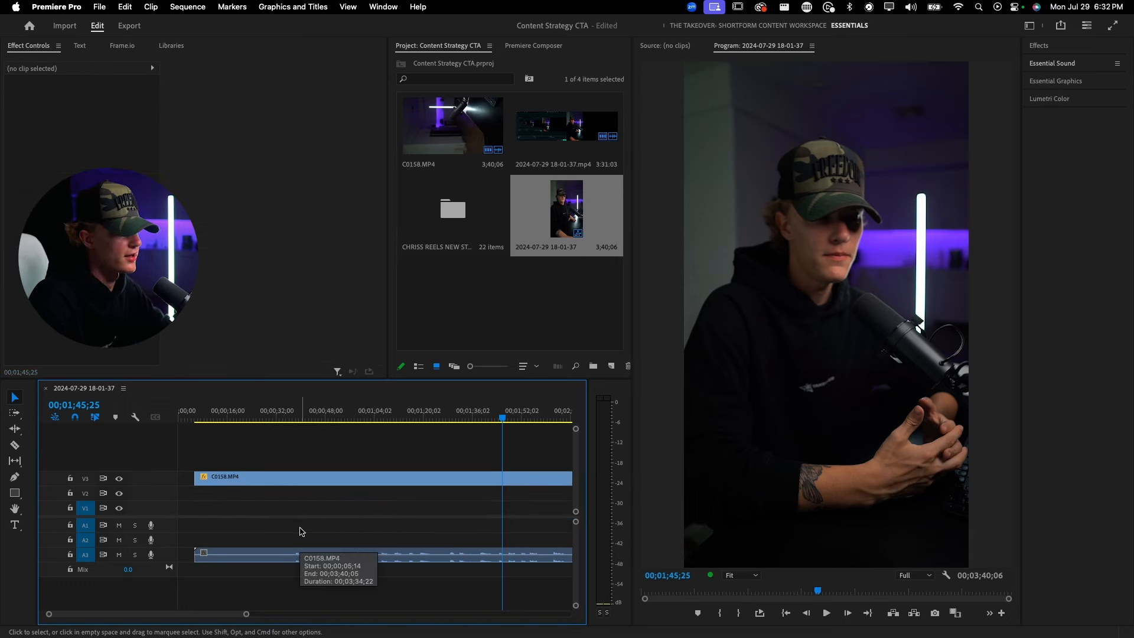
{"action": "left_click_drag", "start_coordinate": [300, 555], "coordinate": [281, 526]}
- Apply the TakeOver- 1. AUDIO FIX preset to the C0158.MP4 clip and preview it from 00;00;32;11
{"action": "left_click", "coordinate": [277, 415]}
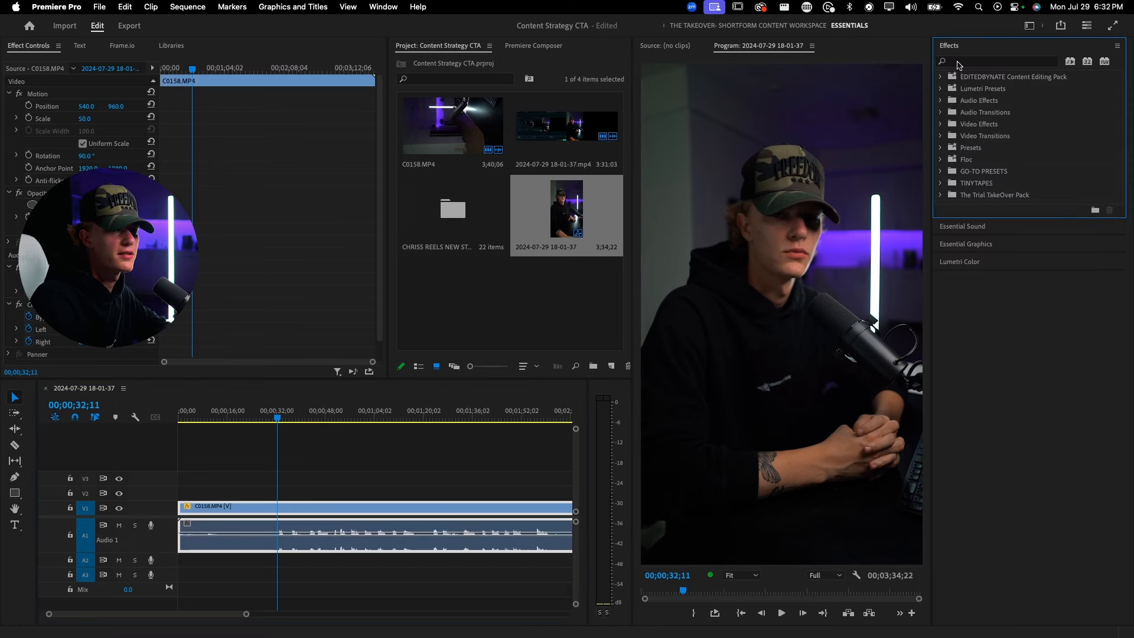
{"action": "left_click", "coordinate": [959, 63]}
{"action": "type", "text": "takeover"}
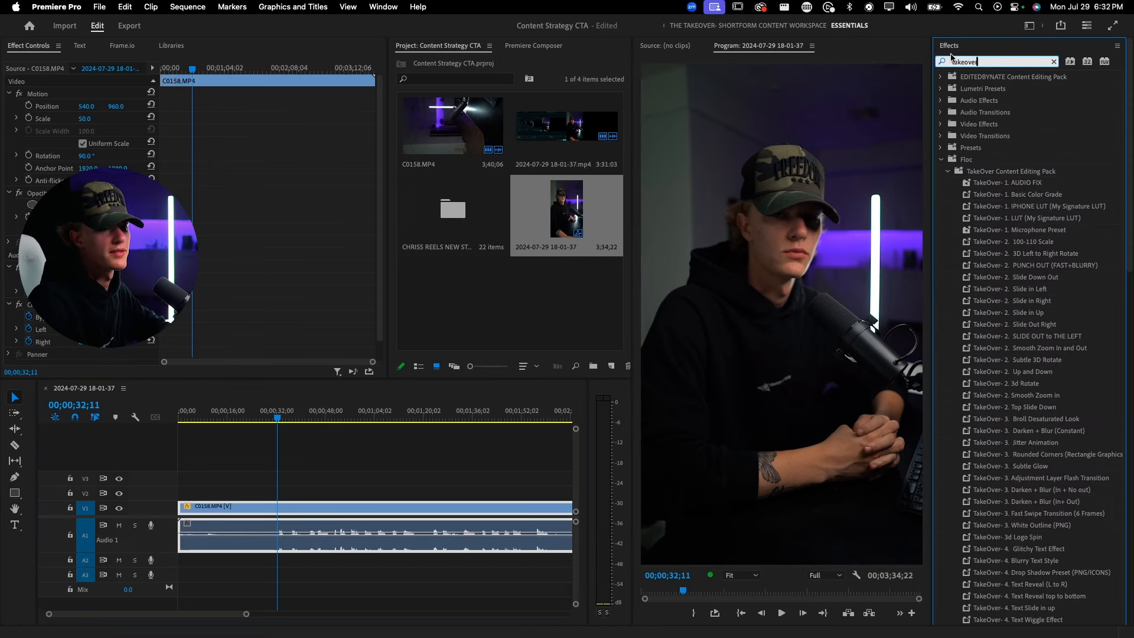
{"action": "left_click_drag", "start_coordinate": [1027, 183], "coordinate": [390, 502]}
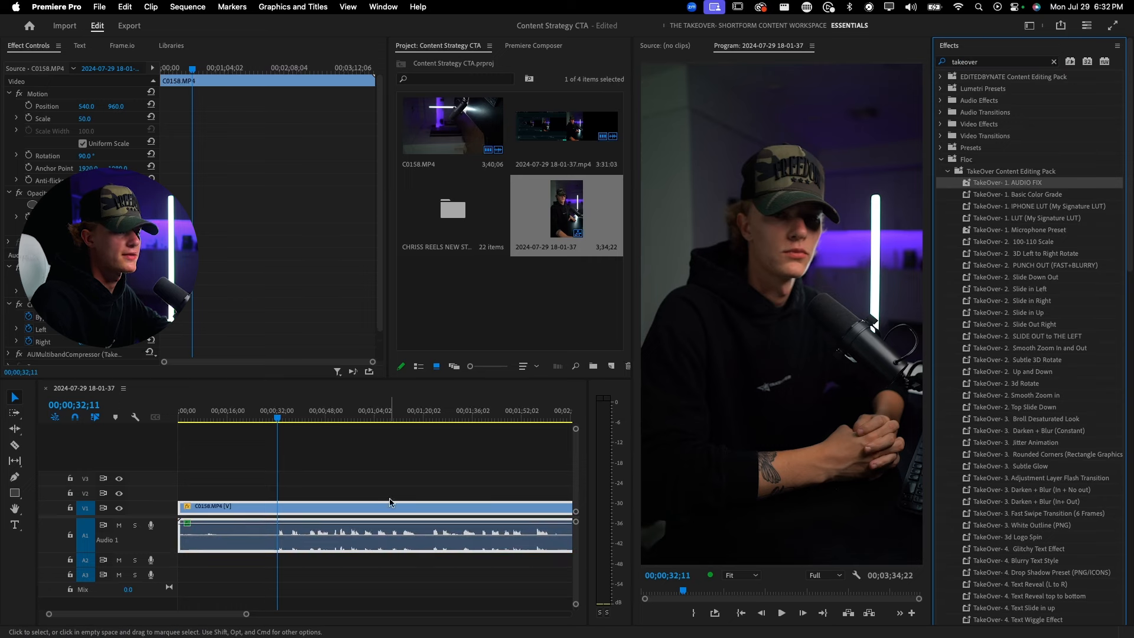
{"action": "left_click", "coordinate": [287, 503]}
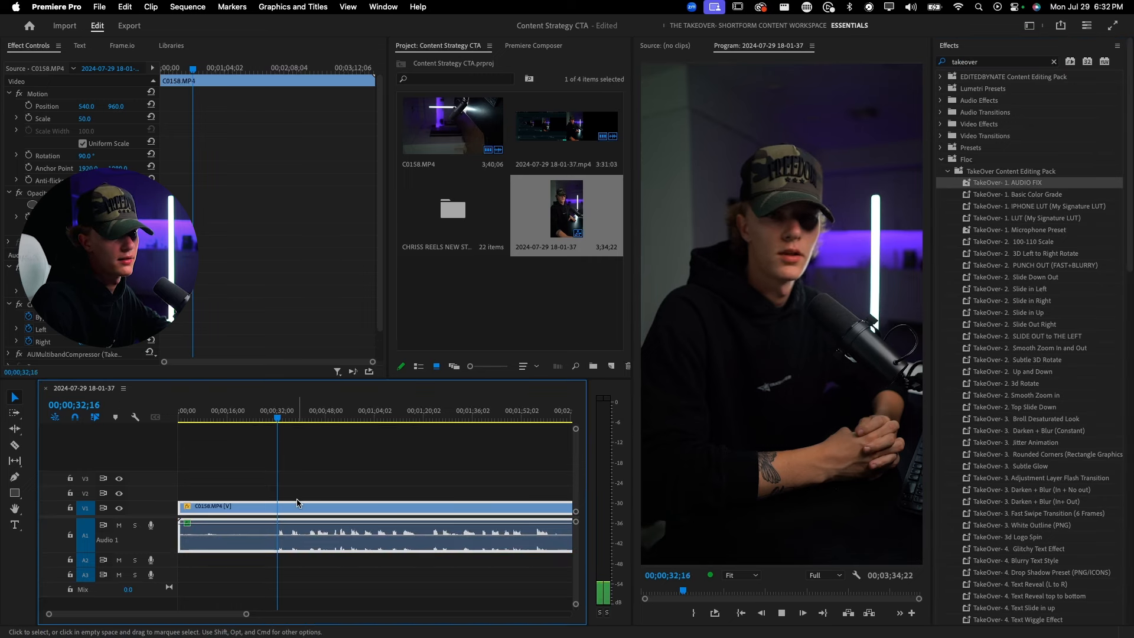
{"action": "key", "text": "space"}
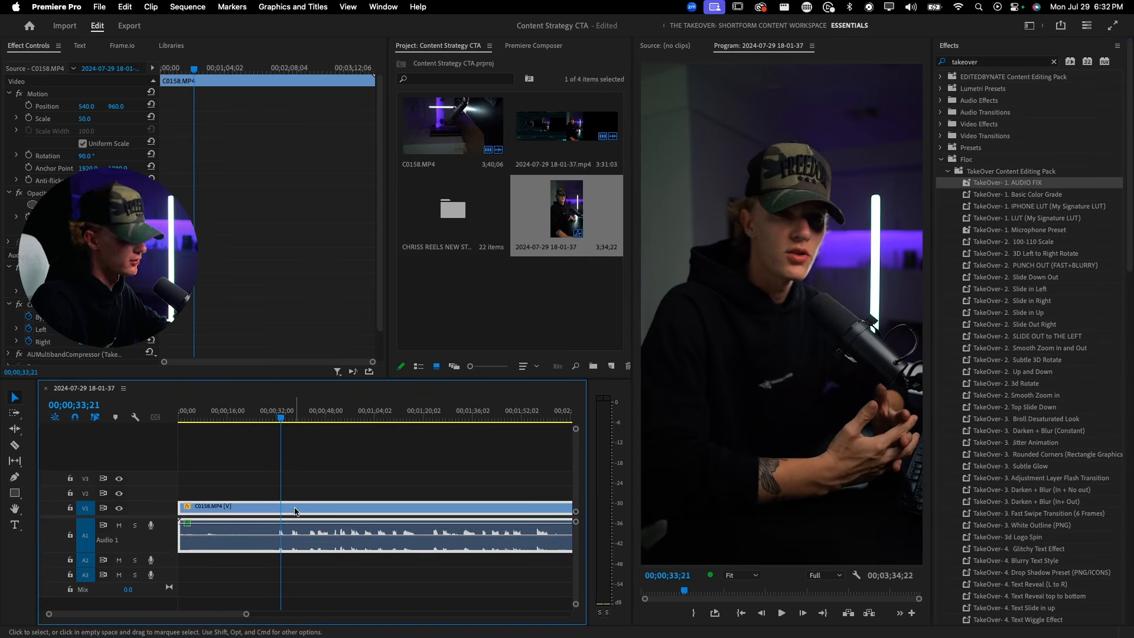
- Adjust the clip's audio gain by 4 dB and move the playhead to 00;00;38;04
{"action": "type", "text": "g5"}
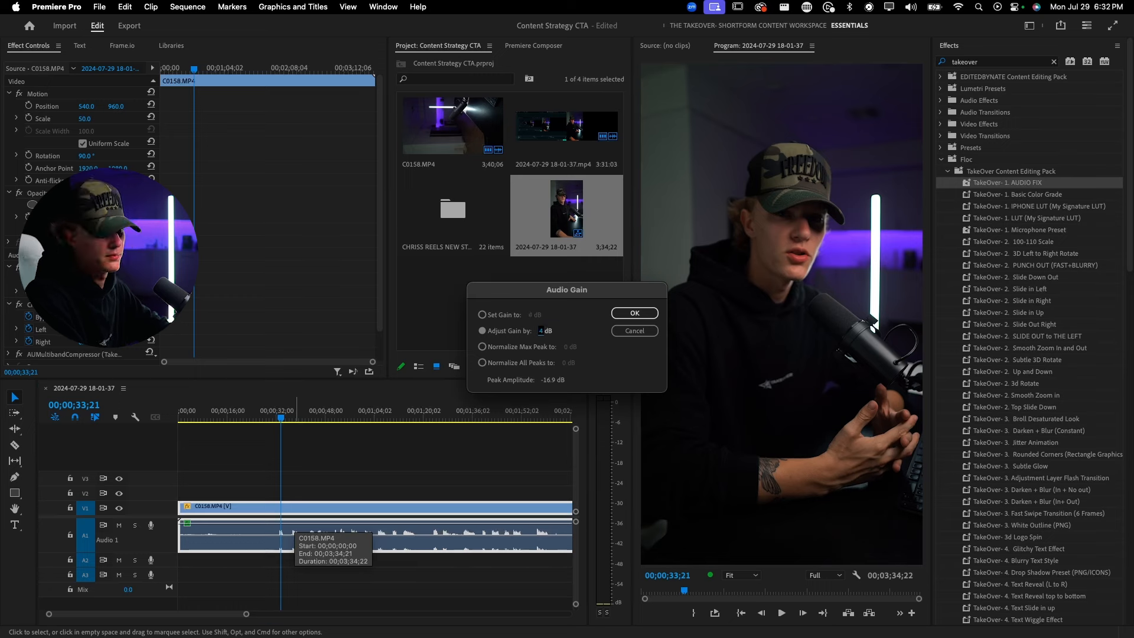
{"action": "key", "text": "Return"}
{"action": "left_click_drag", "start_coordinate": [271, 418], "coordinate": [349, 514]}
{"action": "key", "text": "="}
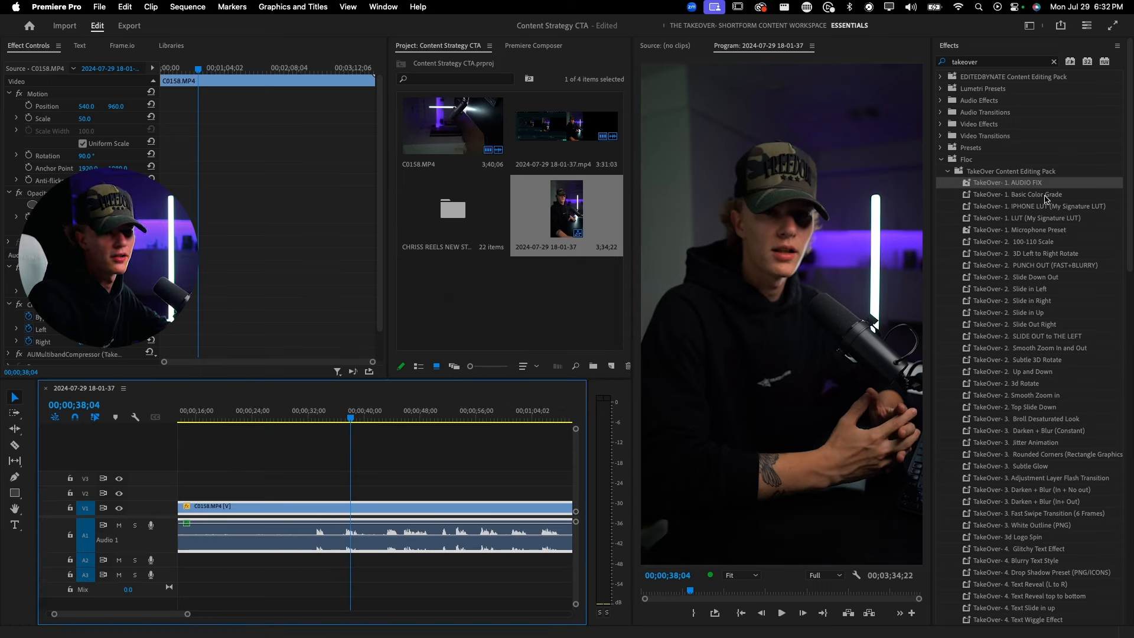
- Apply the TakeOver- 1. LUT (My Signature LUT) preset to the C0158.MP4 clip and set its exposure to 1.1 and temperature to about 10.1
{"action": "mouse_move", "coordinate": [1043, 221]}
{"action": "left_mouse_down"}
{"action": "mouse_move", "coordinate": [659, 409]}
{"action": "mouse_move", "coordinate": [416, 503]}
{"action": "left_mouse_up"}
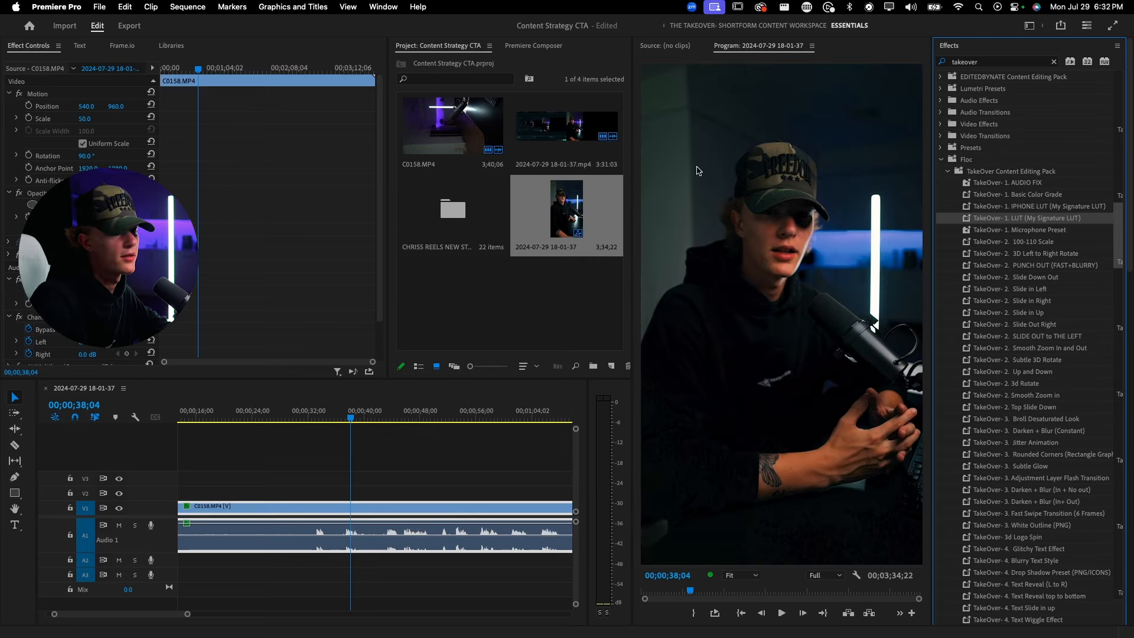
{"action": "left_click", "coordinate": [109, 254]}
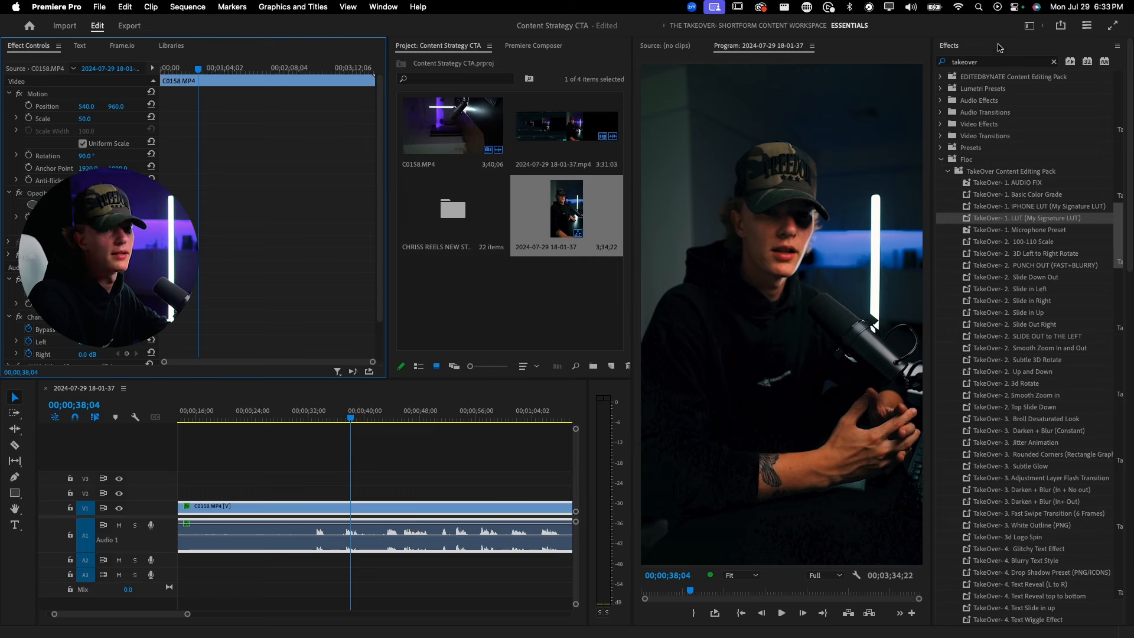
{"action": "left_click", "coordinate": [999, 48]}
{"action": "left_click_drag", "start_coordinate": [1046, 345], "coordinate": [1054, 345]}
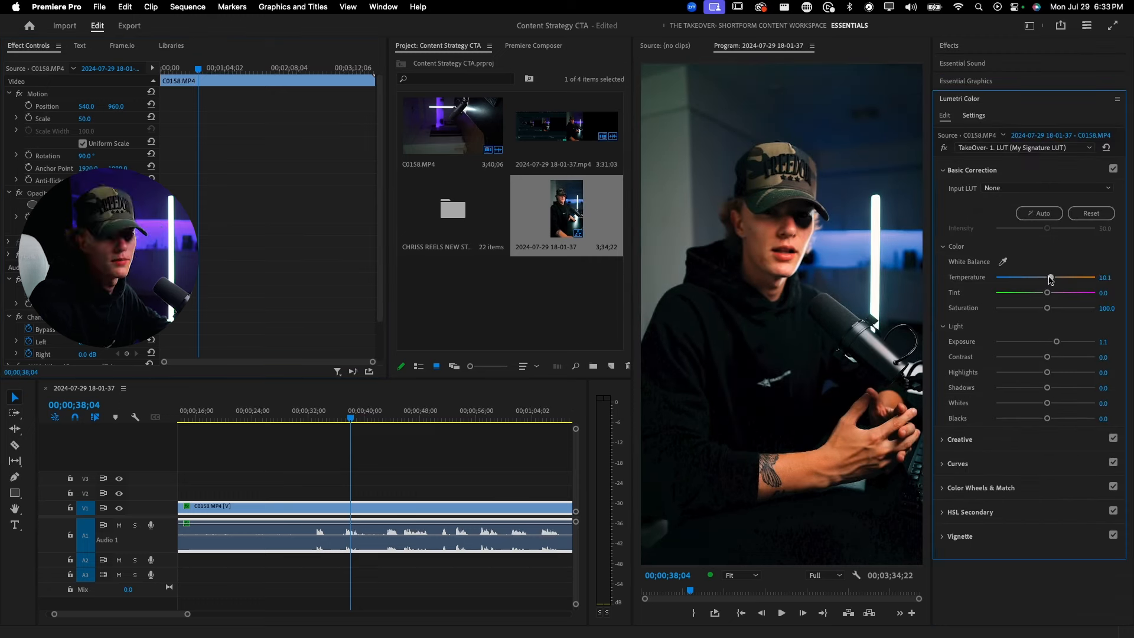
{"action": "left_click_drag", "start_coordinate": [1047, 277], "coordinate": [1050, 277]}
{"action": "left_click", "coordinate": [943, 170]}
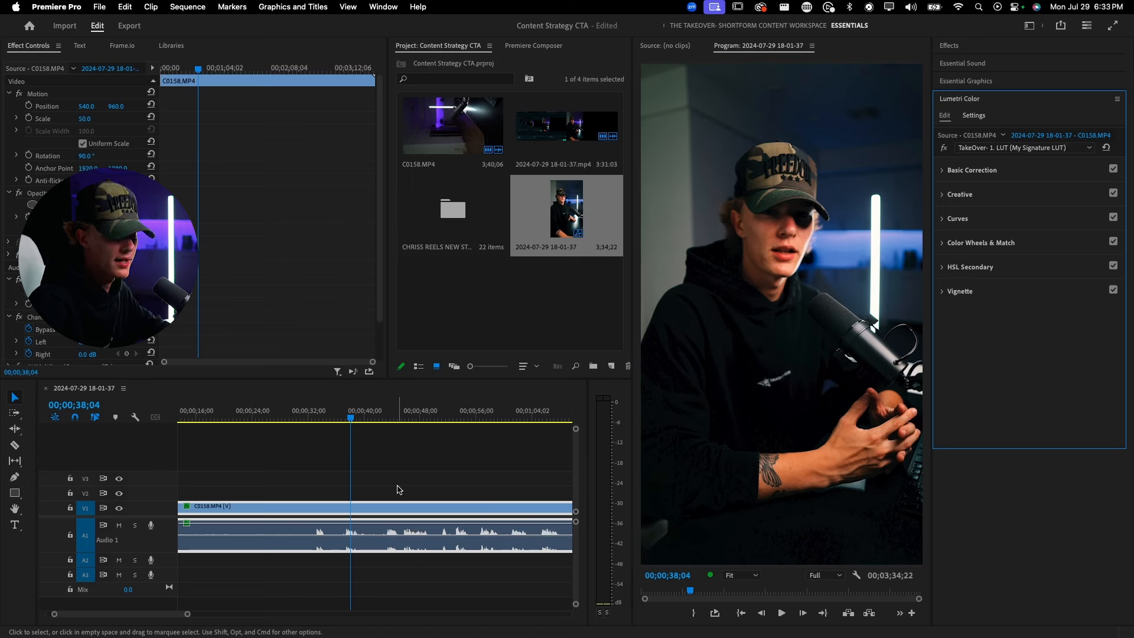
{"action": "left_click", "coordinate": [317, 519]}
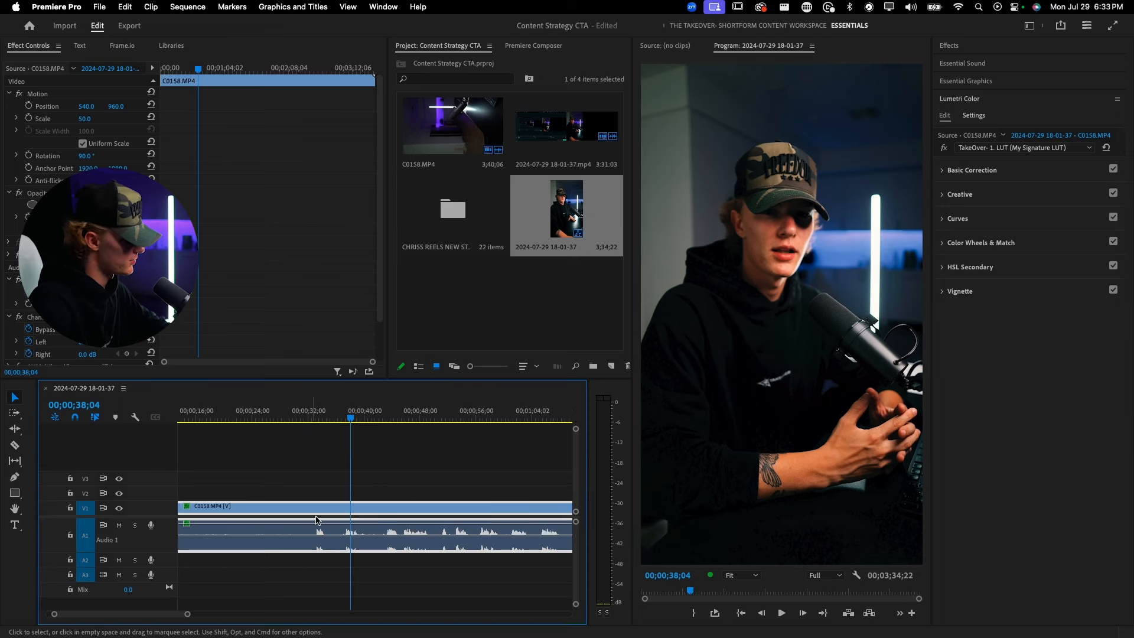
{"action": "key", "text": "c"}
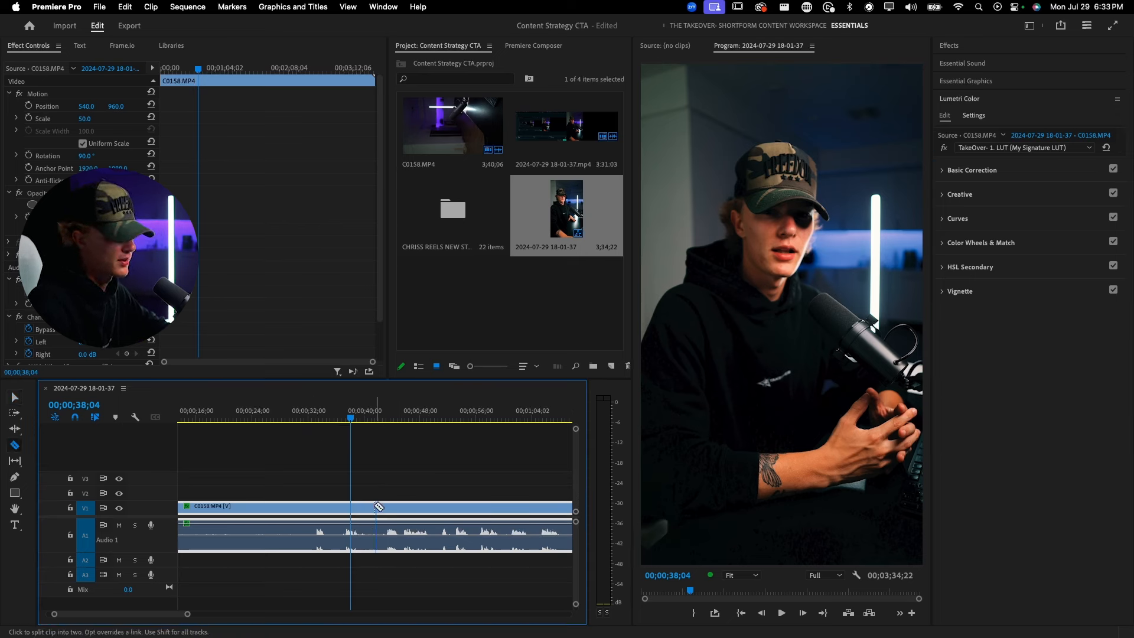
{"action": "key", "text": "v"}
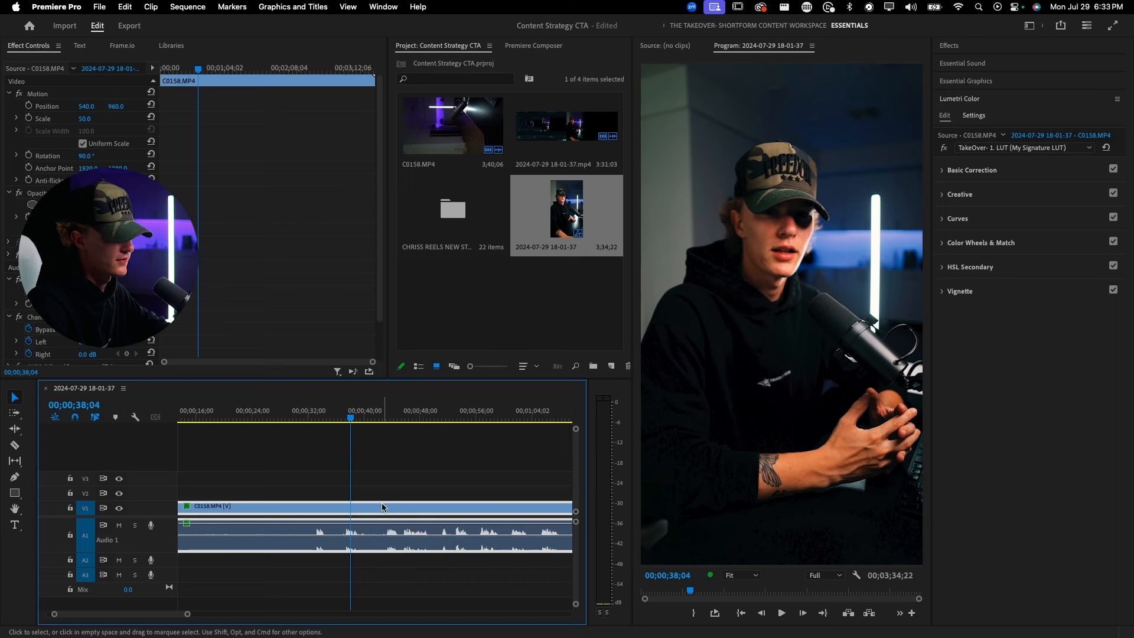
{"action": "key", "text": "c"}
{"action": "key", "text": "v"}
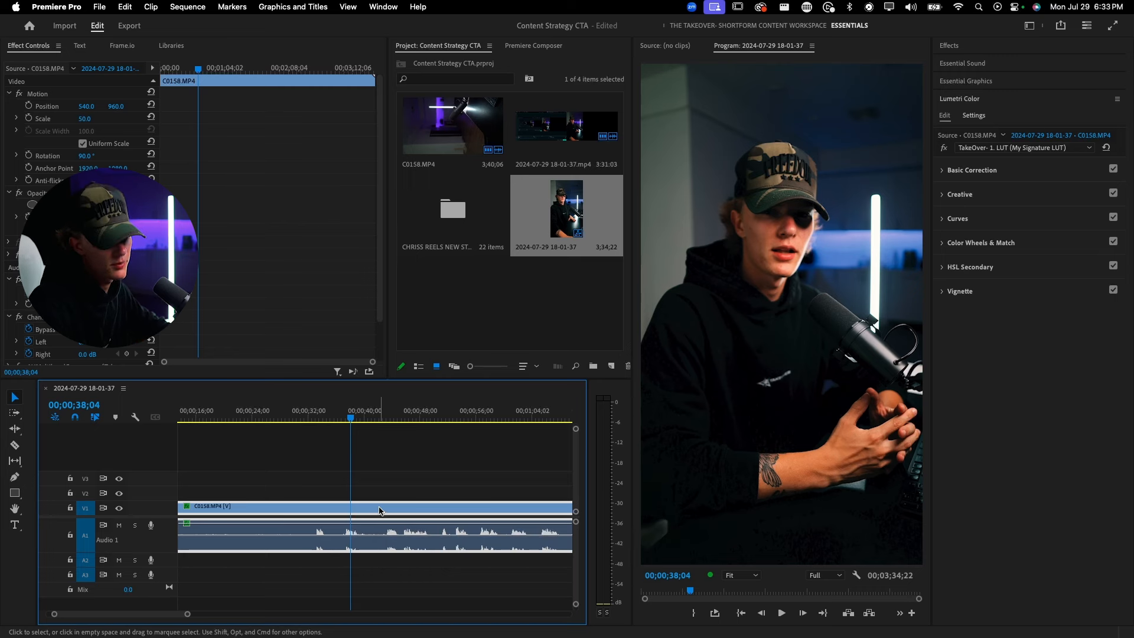
{"action": "key", "text": "BackSpace"}
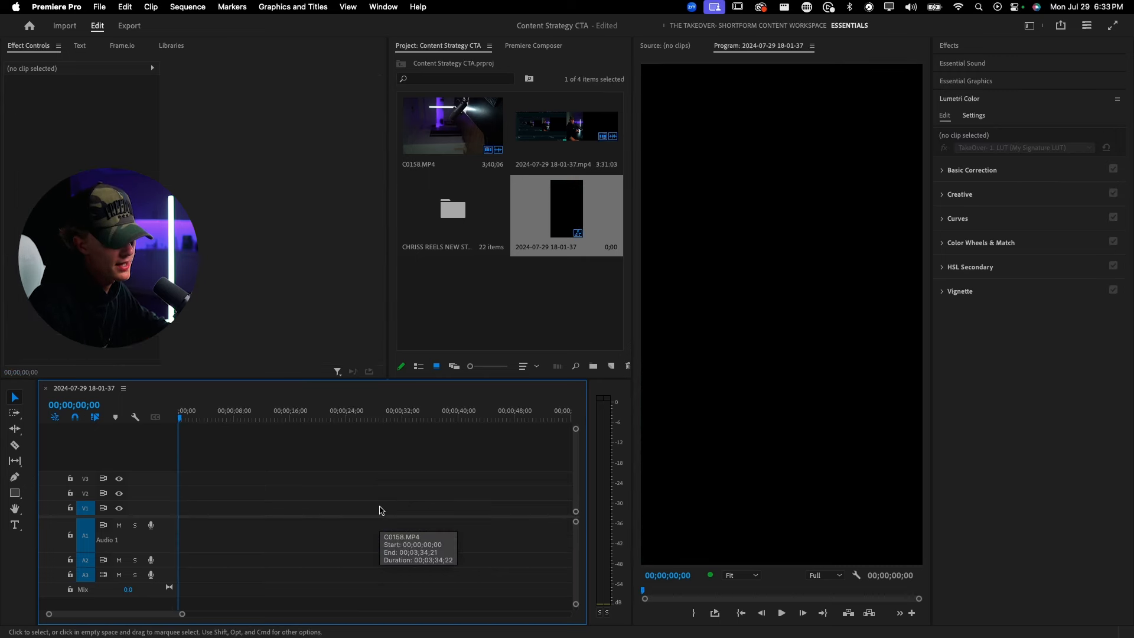
{"action": "key", "text": "super+z"}
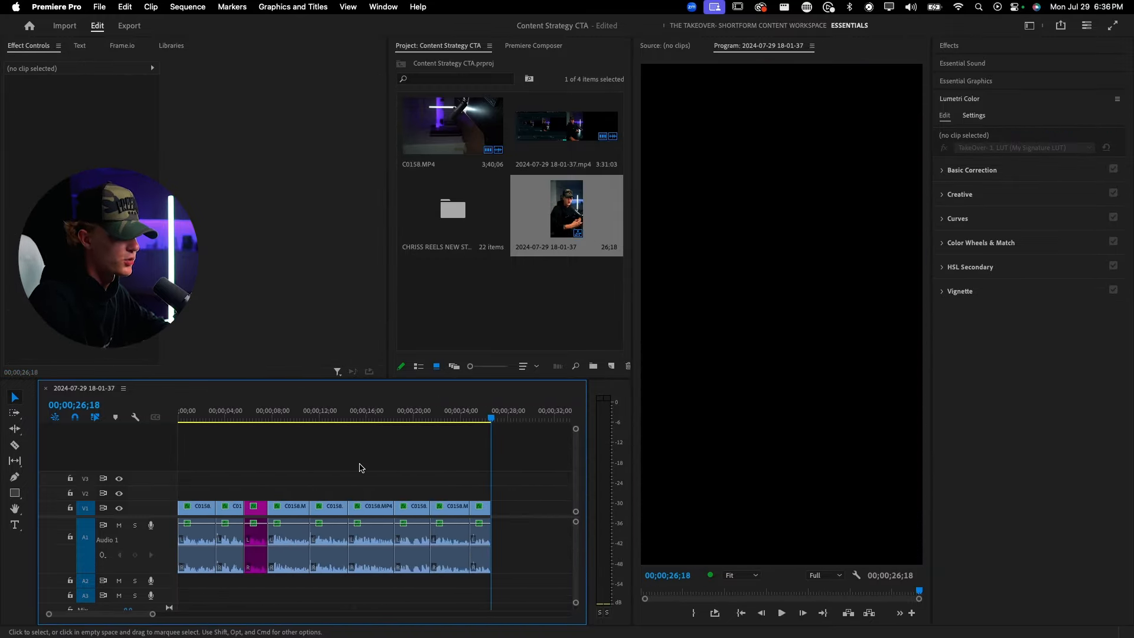
- Move the playhead to 00;00;01;26 and inspect the effects on the first C0158.MP4 clip
{"action": "key", "text": "-"}
{"action": "left_click", "coordinate": [189, 421]}
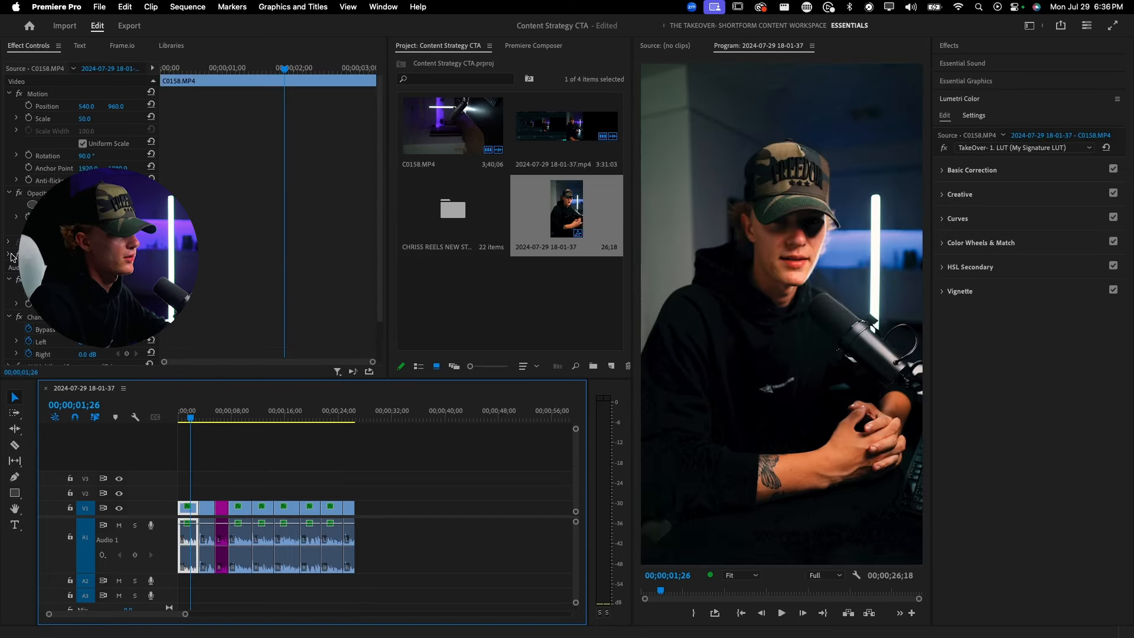
{"action": "left_click", "coordinate": [19, 254]}
{"action": "left_click", "coordinate": [225, 482]}
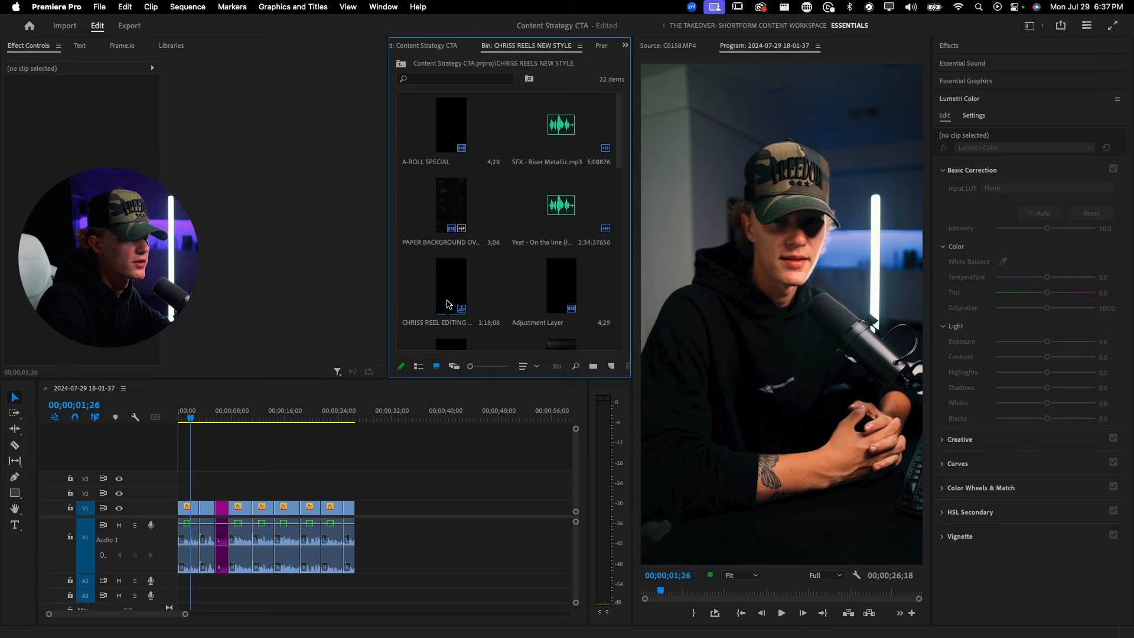
{"action": "double_click", "coordinate": [447, 304]}
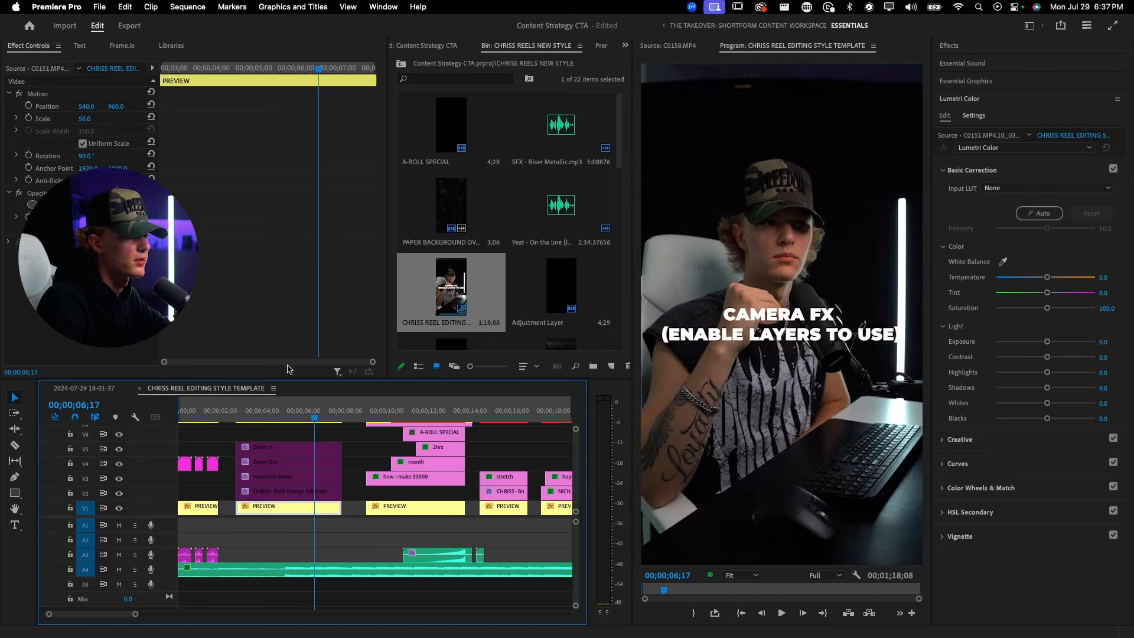
{"action": "left_click_drag", "start_coordinate": [178, 391], "coordinate": [180, 561]}
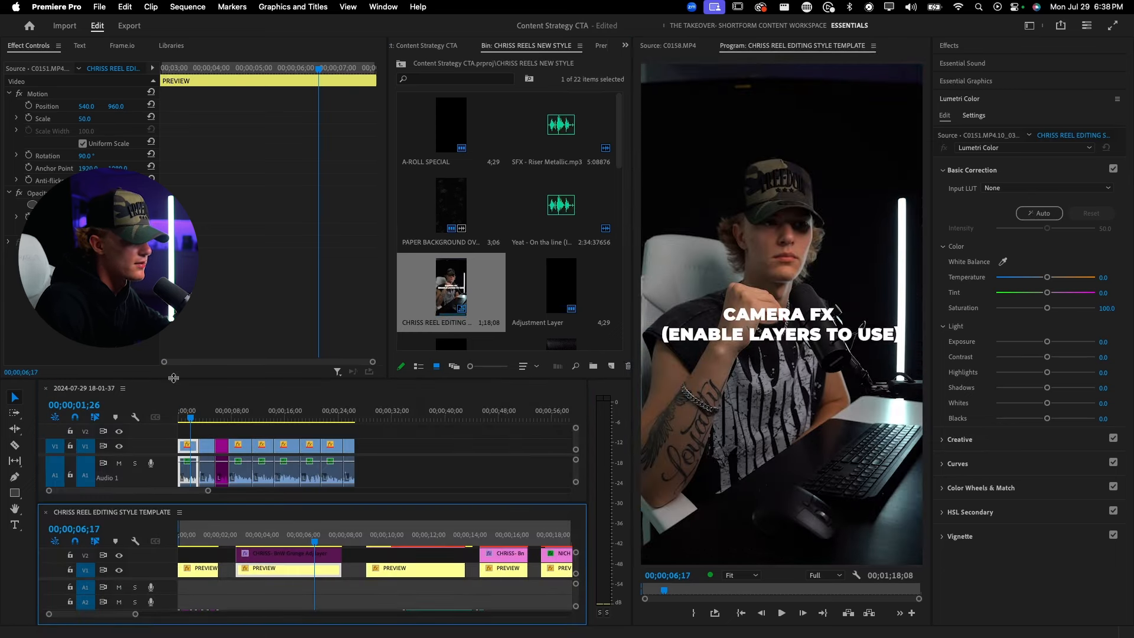
{"action": "left_click_drag", "start_coordinate": [174, 379], "coordinate": [177, 218]}
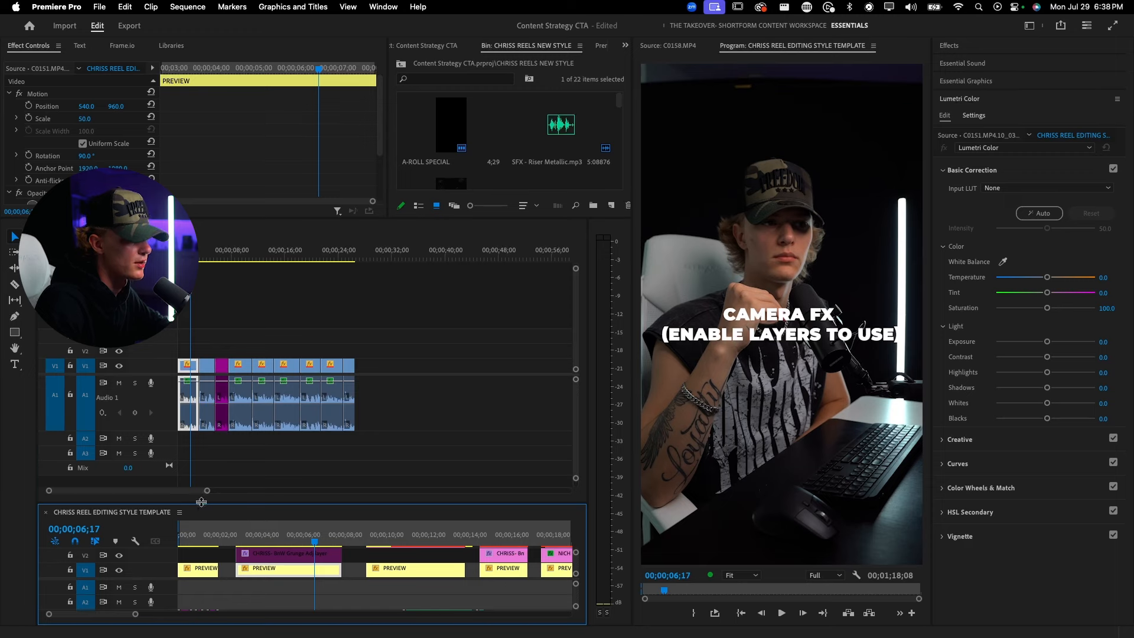
{"action": "left_click_drag", "start_coordinate": [200, 505], "coordinate": [199, 389]}
- Play the template's overlays section from the sequence start to 00;00;01;28
{"action": "key", "text": "Home"}
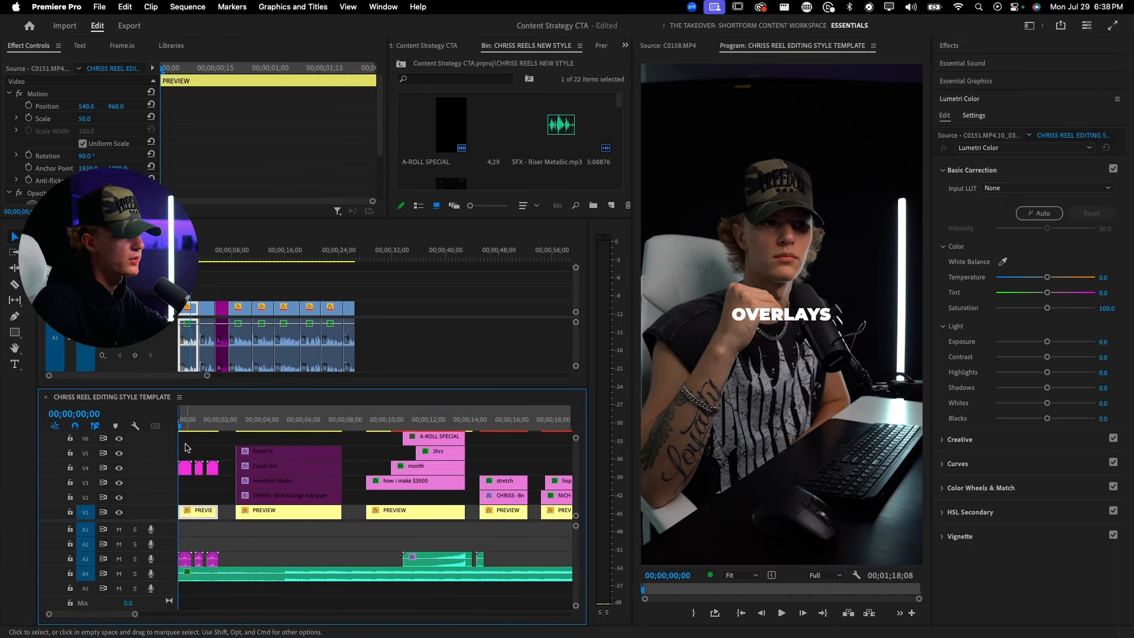
{"action": "key", "text": "space"}
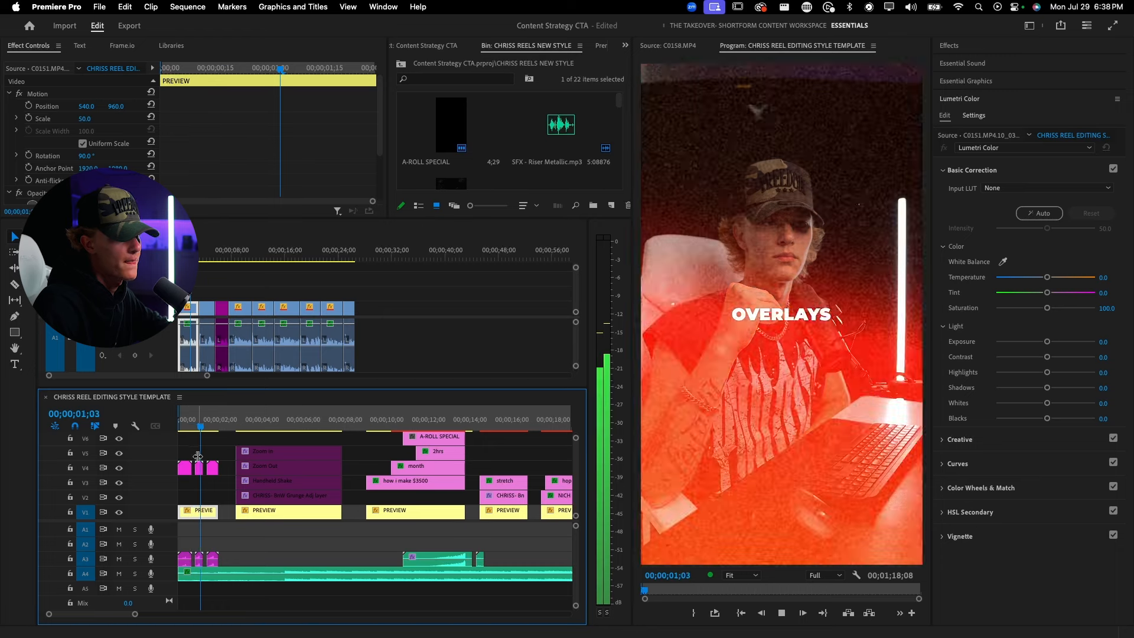
{"action": "key", "text": "space"}
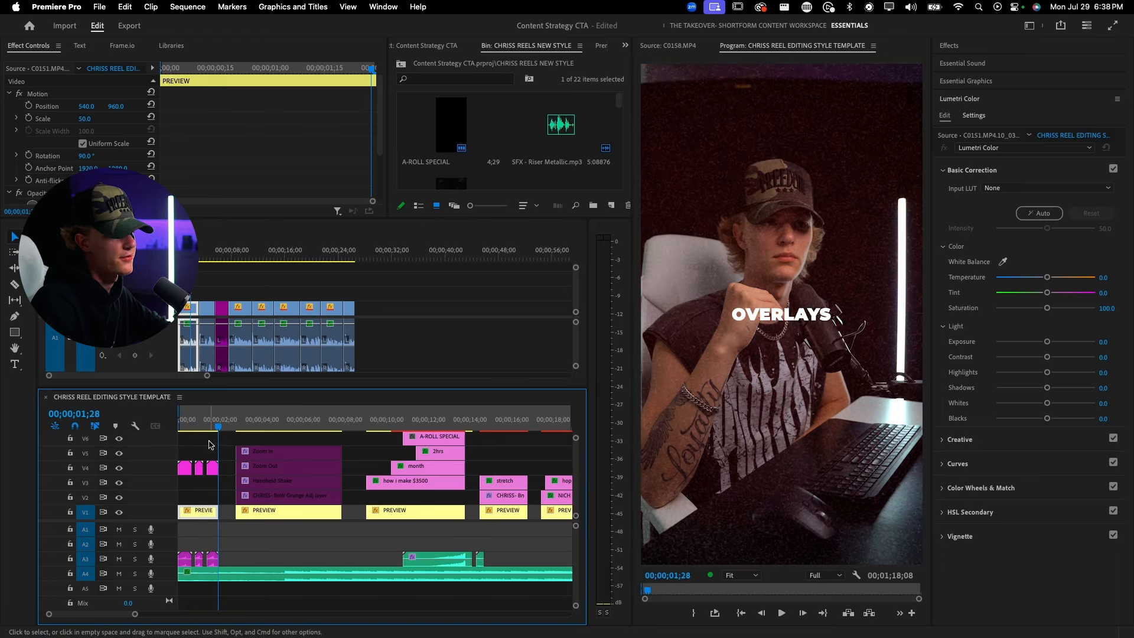
- Preview the template's Zoom In and Zoom Out camera FX layers, enabling each in turn over the CAMERA FX clip
{"action": "left_click", "coordinate": [231, 422]}
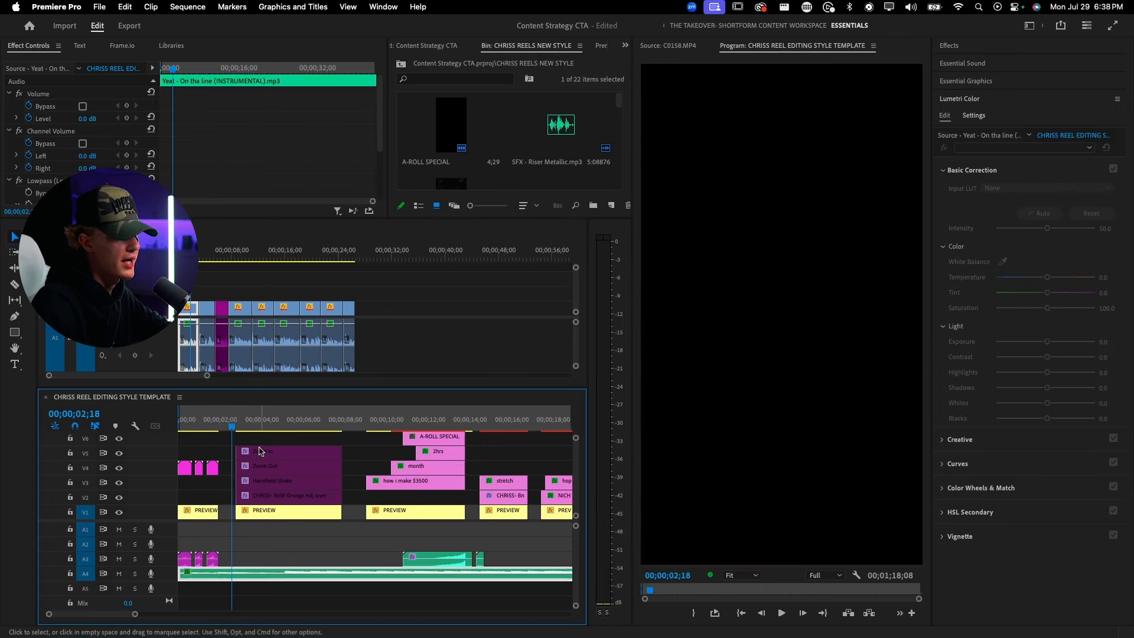
{"action": "key", "text": "space"}
{"action": "left_click", "coordinate": [282, 453]}
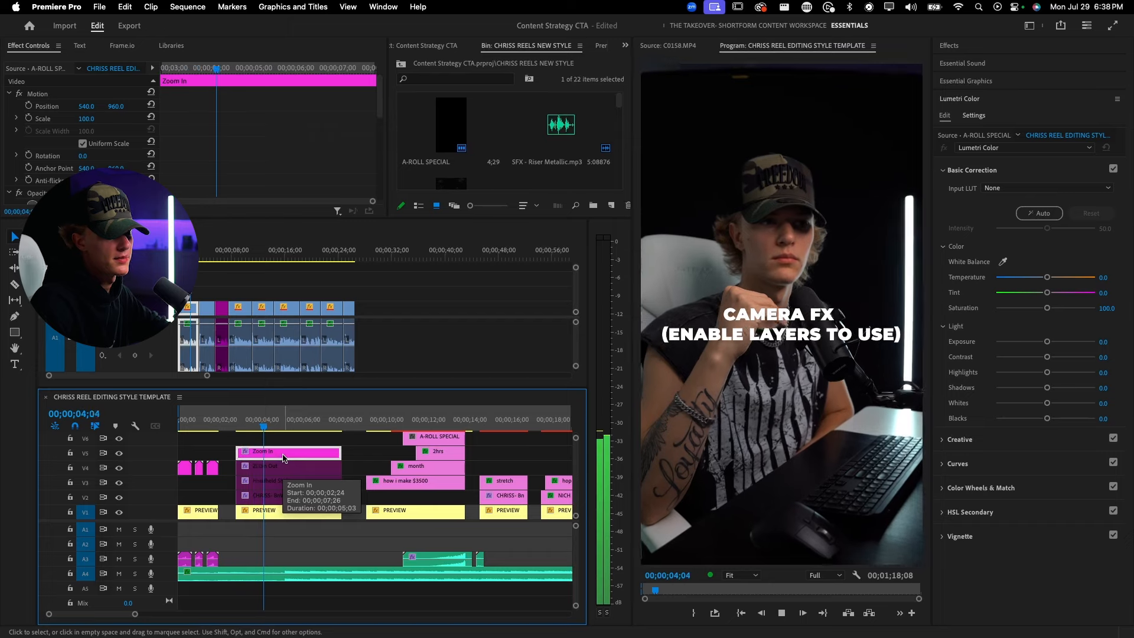
{"action": "key", "text": "space"}
{"action": "left_click", "coordinate": [258, 467]}
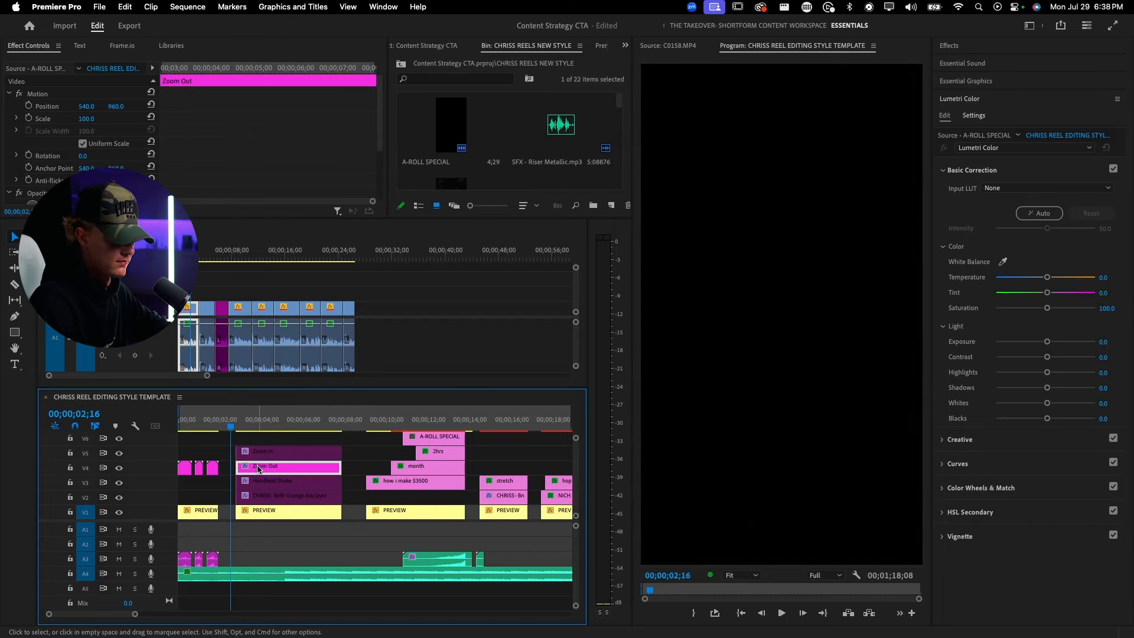
{"action": "key", "text": "space"}
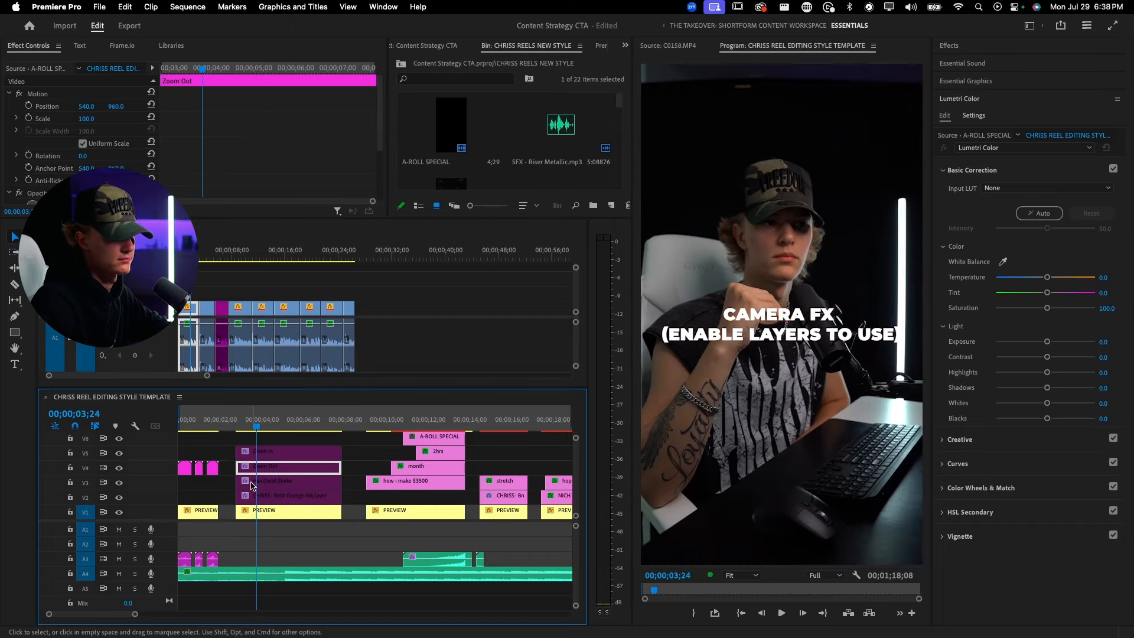
{"action": "key", "text": "space"}
- Preview the template's Handheld Shake and CHRISS- BnW Grunge Adj layer effects, enabling each in turn over the CAMERA FX clip
{"action": "left_click", "coordinate": [252, 482]}
{"action": "left_click", "coordinate": [271, 486]}
{"action": "key", "text": "space"}
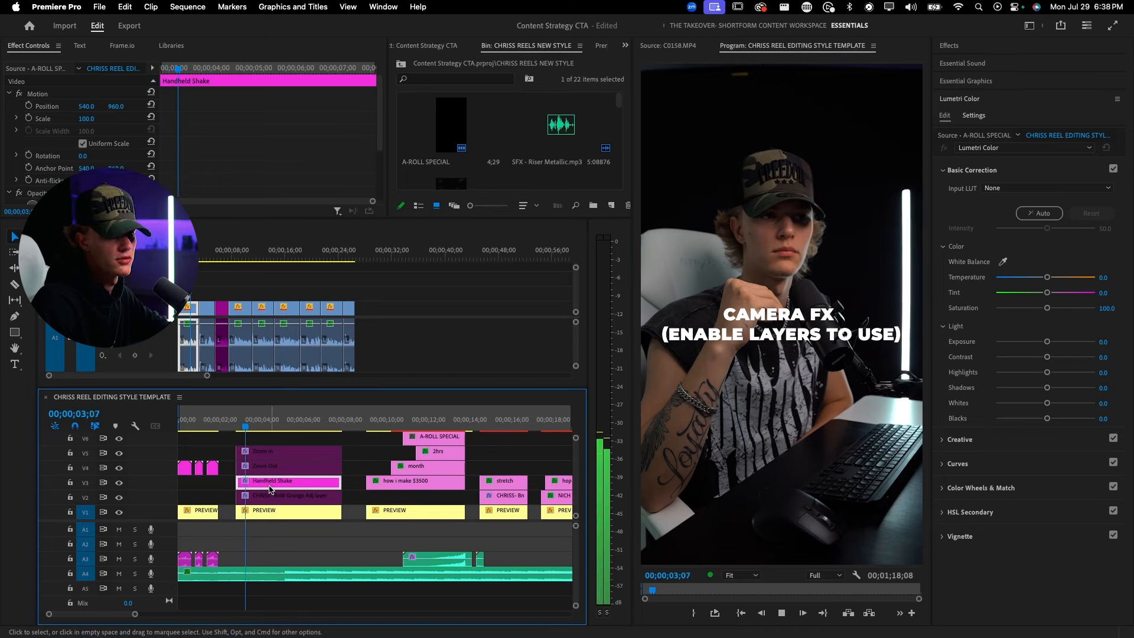
{"action": "key", "text": "space"}
{"action": "left_click", "coordinate": [267, 502]}
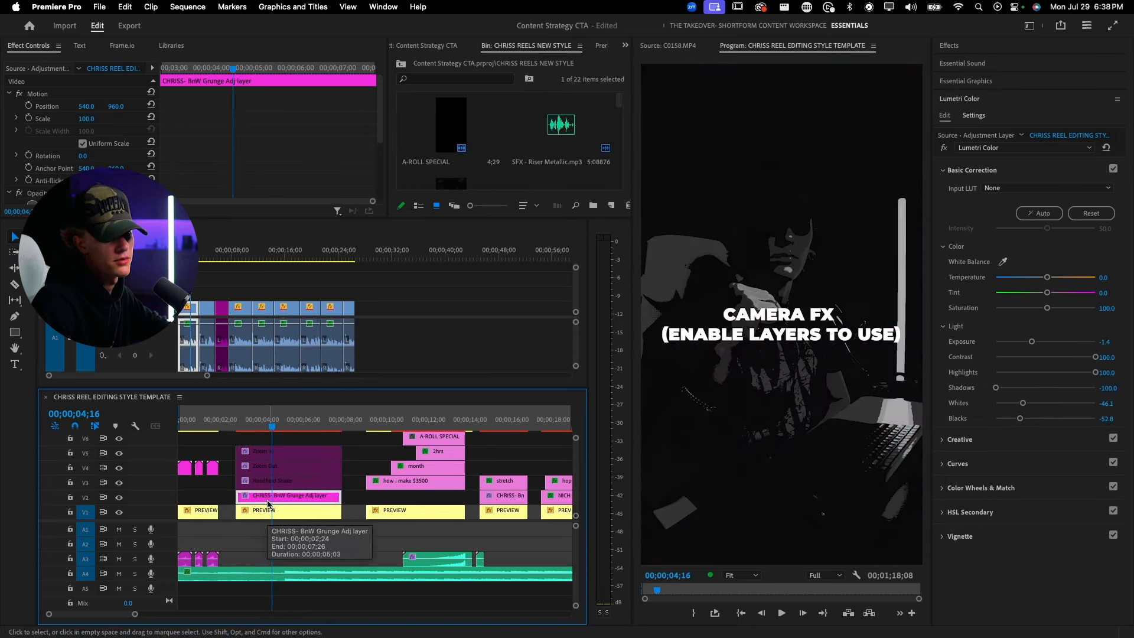
{"action": "key", "text": "space"}
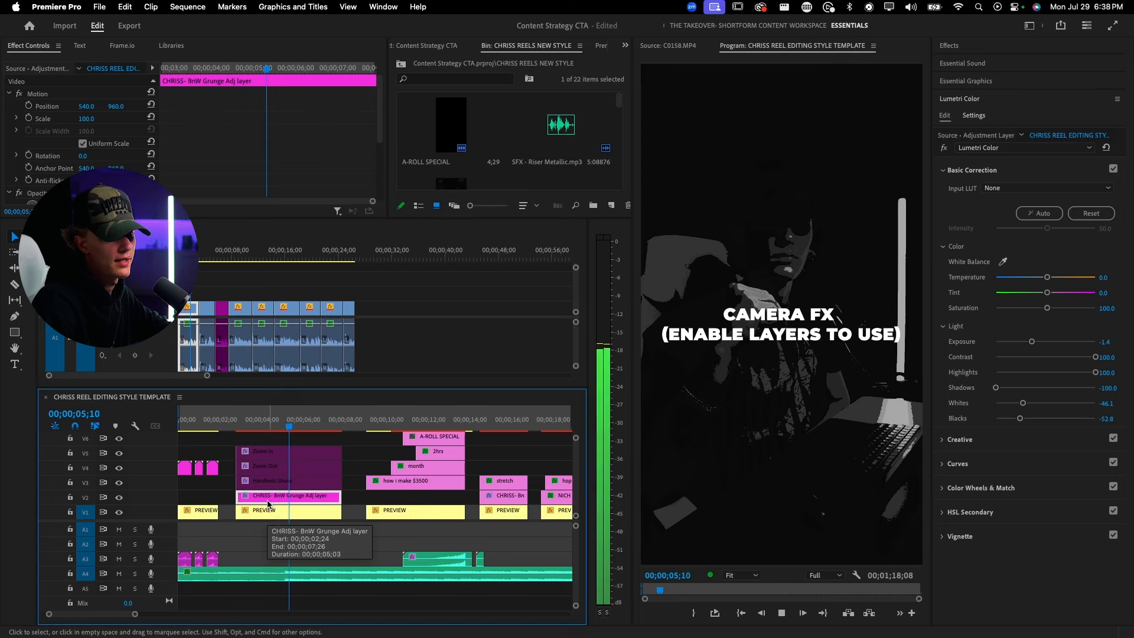
{"action": "left_click", "coordinate": [388, 472]}
{"action": "scroll", "coordinate": [312, 474], "scroll_direction": "up", "scroll_amount": 1}
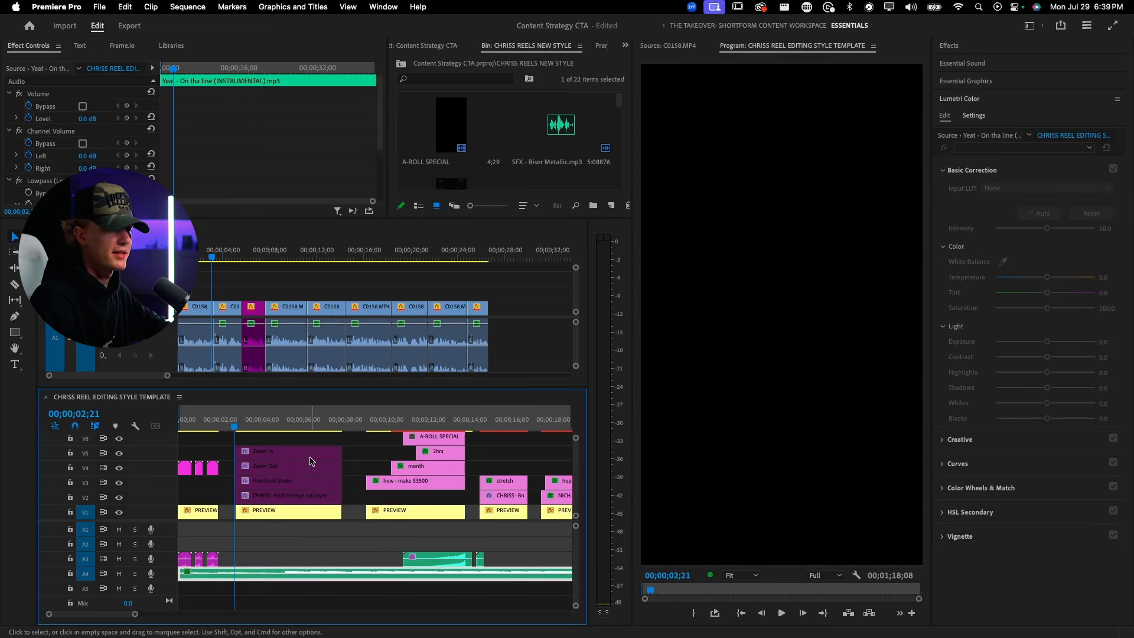
- Copy the enabled Zoom Out layer from the template onto V2 above the first C0158.MP4 clip, fit it to that clip and preview it
{"action": "left_click", "coordinate": [274, 470]}
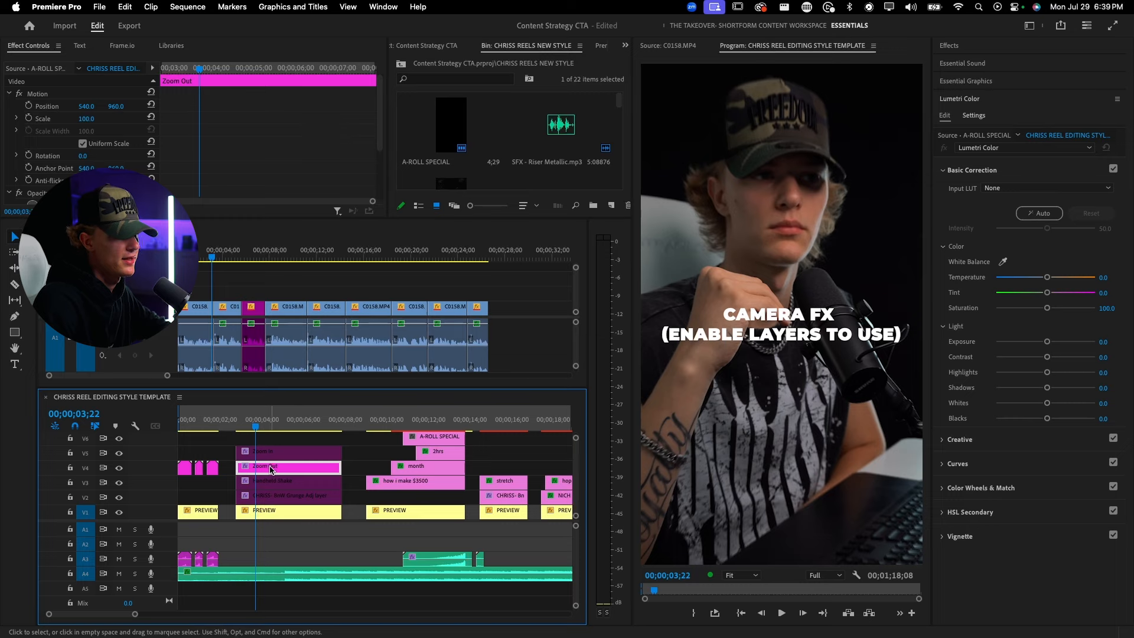
{"action": "left_click_drag", "start_coordinate": [276, 469], "coordinate": [198, 295]}
{"action": "left_click", "coordinate": [180, 255]}
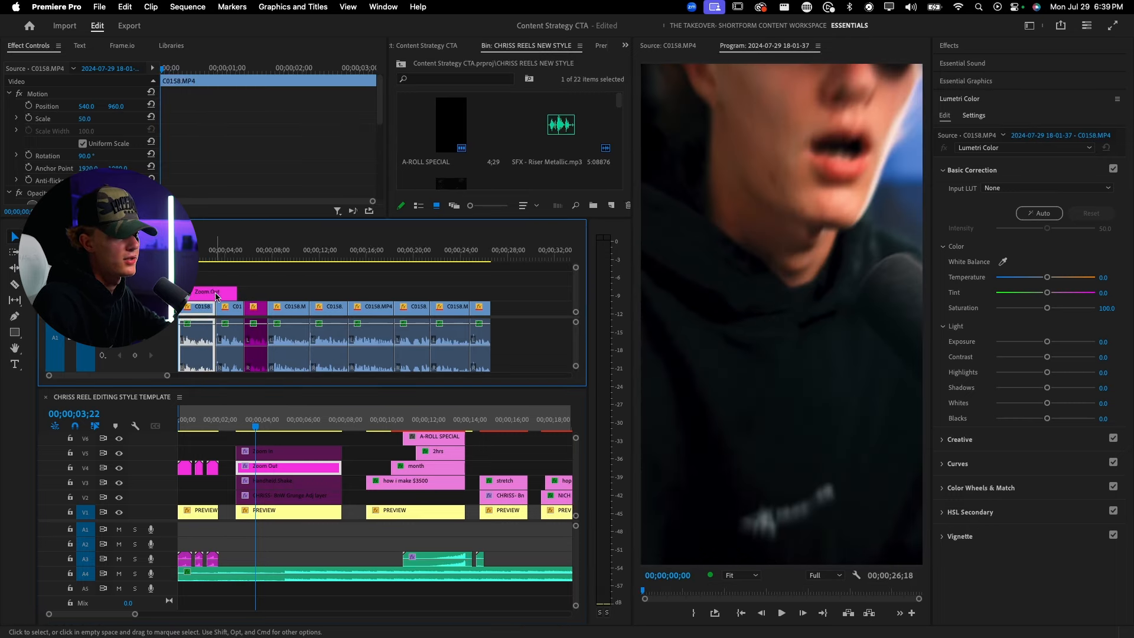
{"action": "key", "text": "space"}
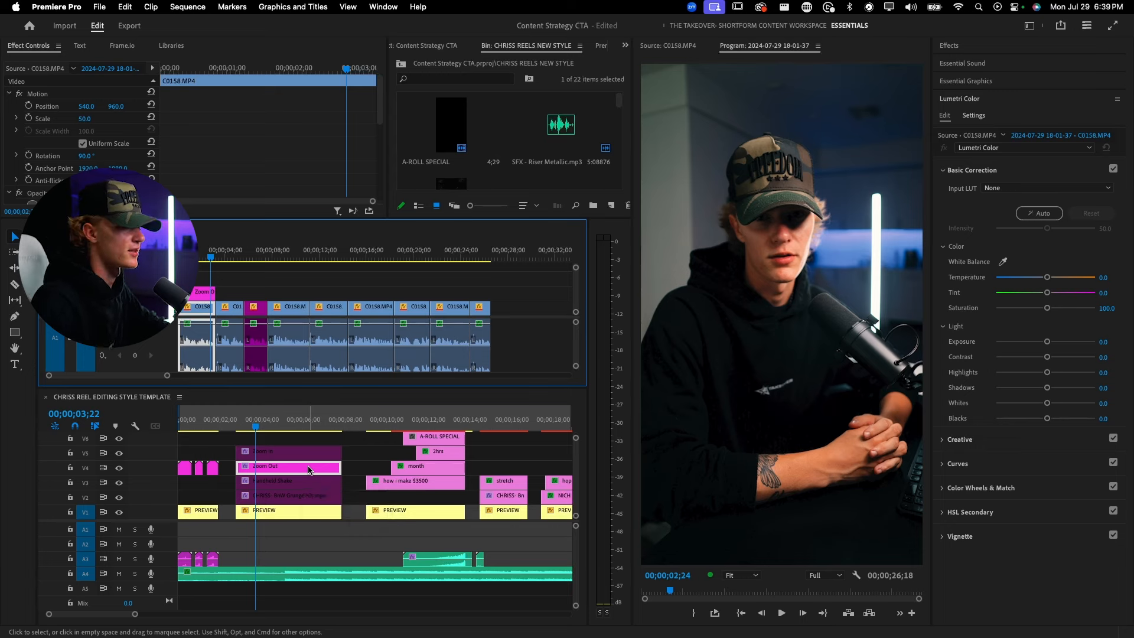
{"action": "left_click", "coordinate": [304, 469]}
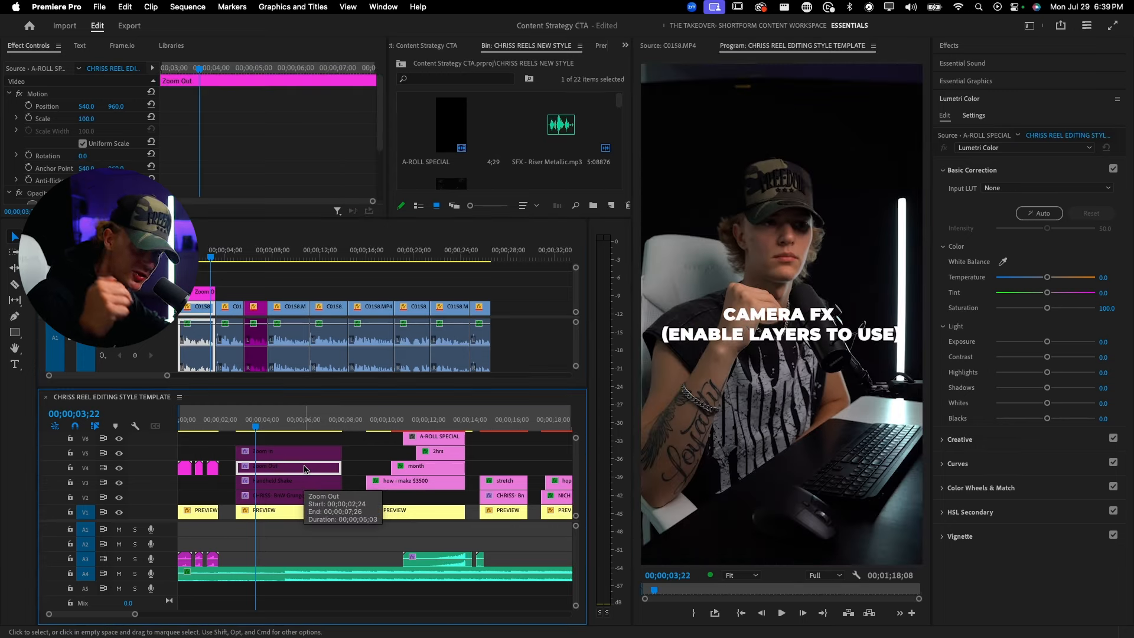
- Play through the template's stacked text section containing the "how i make $3500", "month" and "2hrs" layers
{"action": "left_click", "coordinate": [366, 426]}
{"action": "key", "text": "space"}
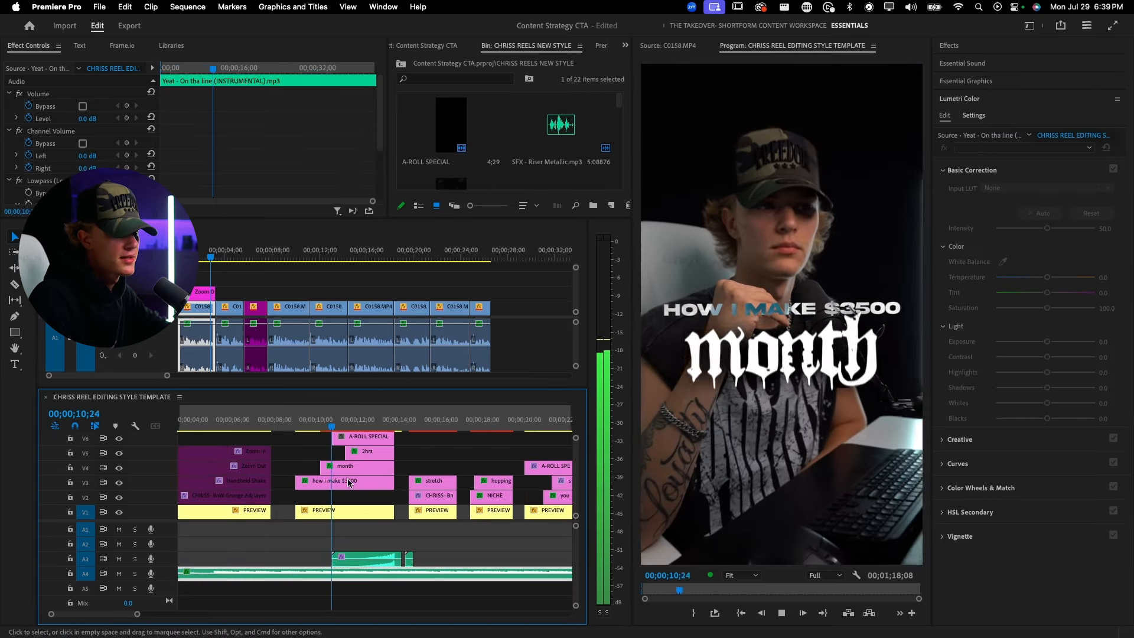
{"action": "key", "text": "space"}
{"action": "scroll", "coordinate": [360, 480], "scroll_direction": "up", "scroll_amount": 1}
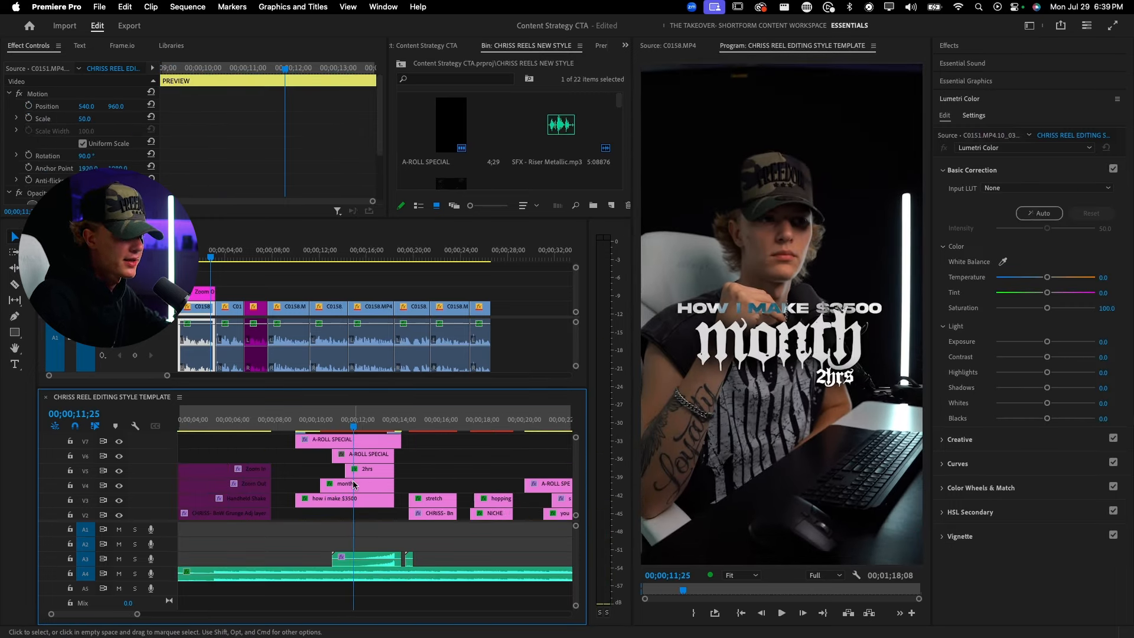
{"action": "left_click", "coordinate": [293, 424]}
{"action": "key", "text": "space"}
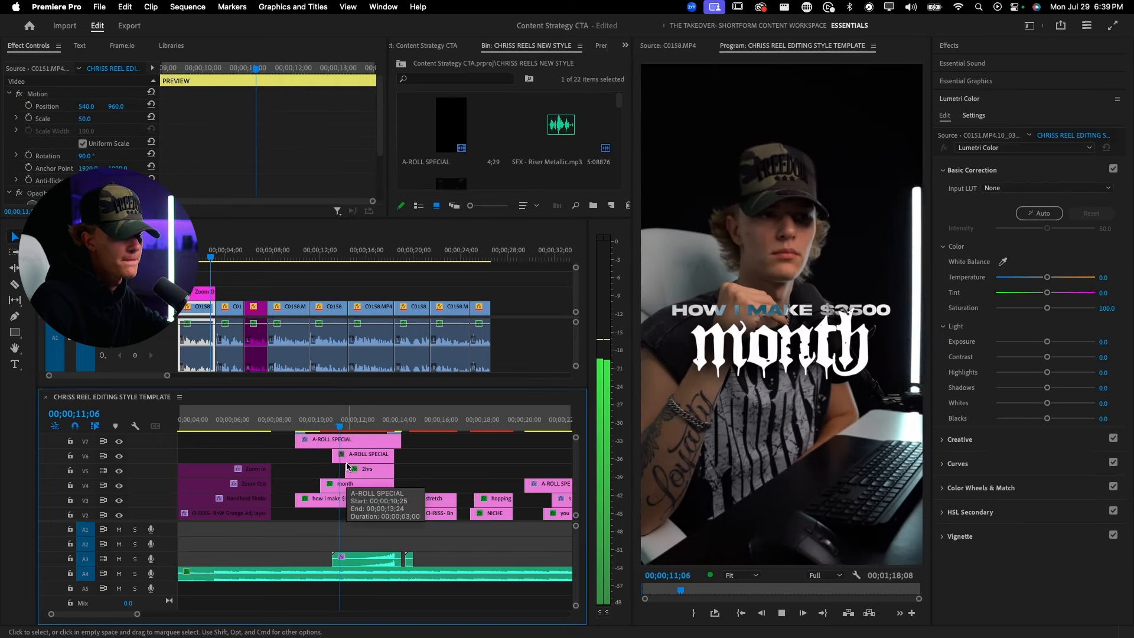
{"action": "key", "text": "space"}
- Preview the template's "stretch" and "hopping" / "NICHE" text sections
{"action": "left_click", "coordinate": [411, 424]}
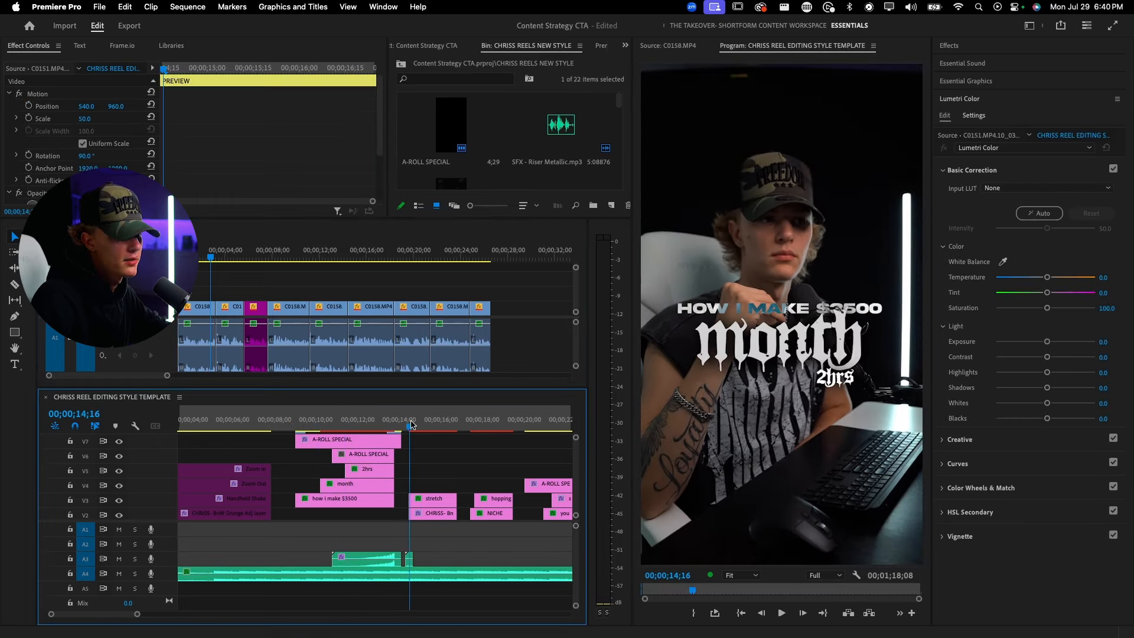
{"action": "key", "text": "space"}
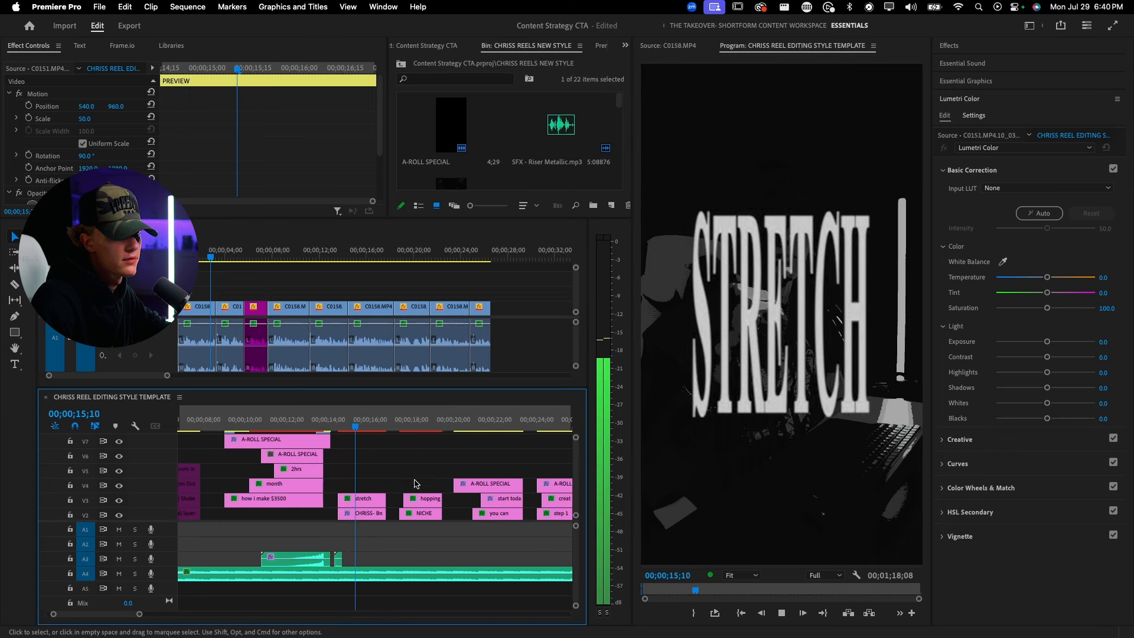
{"action": "key", "text": "space"}
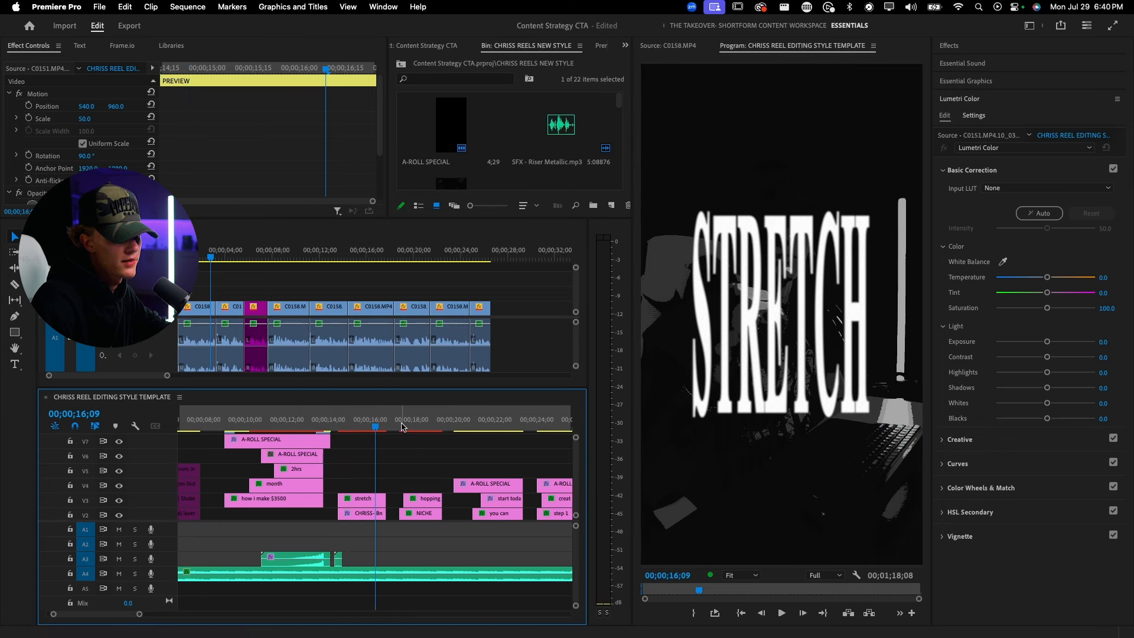
{"action": "left_click", "coordinate": [402, 425]}
{"action": "key", "text": "space"}
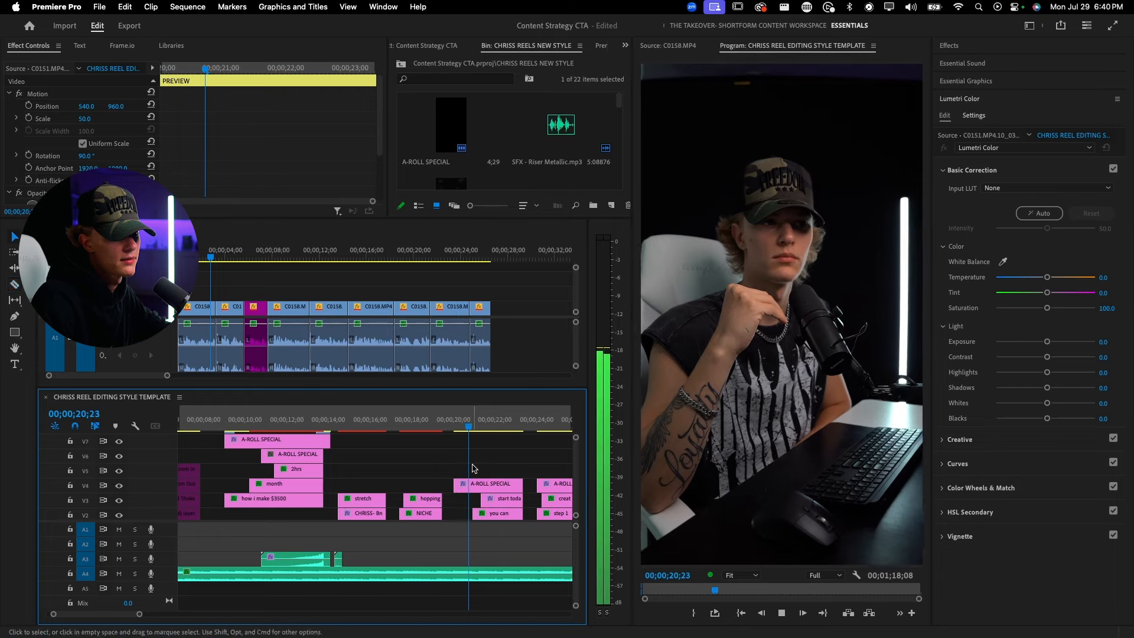
- Play through the template's "you can" / "start today", "step 1" / "create offer" and "MORE EYES" / "More Buys" text sections
{"action": "scroll", "coordinate": [473, 468], "scroll_direction": "right", "scroll_amount": 2}
{"action": "scroll", "coordinate": [473, 470], "scroll_direction": "down", "scroll_amount": 1}
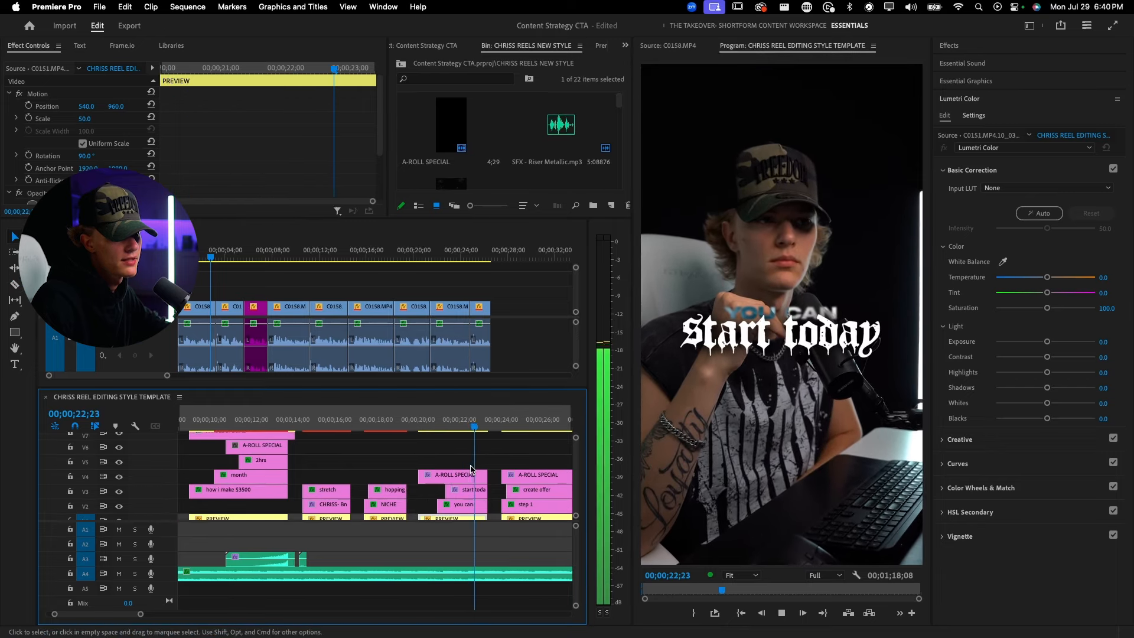
{"action": "scroll", "coordinate": [470, 469], "scroll_direction": "right", "scroll_amount": 2}
{"action": "key", "text": "space"}
{"action": "scroll", "coordinate": [470, 468], "scroll_direction": "right", "scroll_amount": 2}
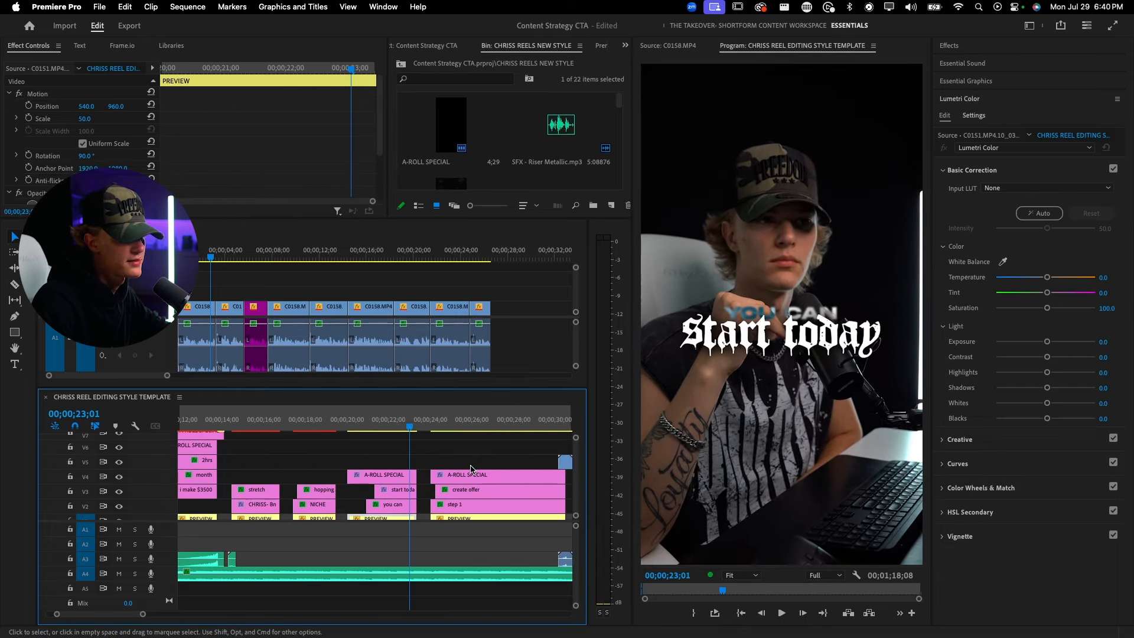
{"action": "key", "text": "space"}
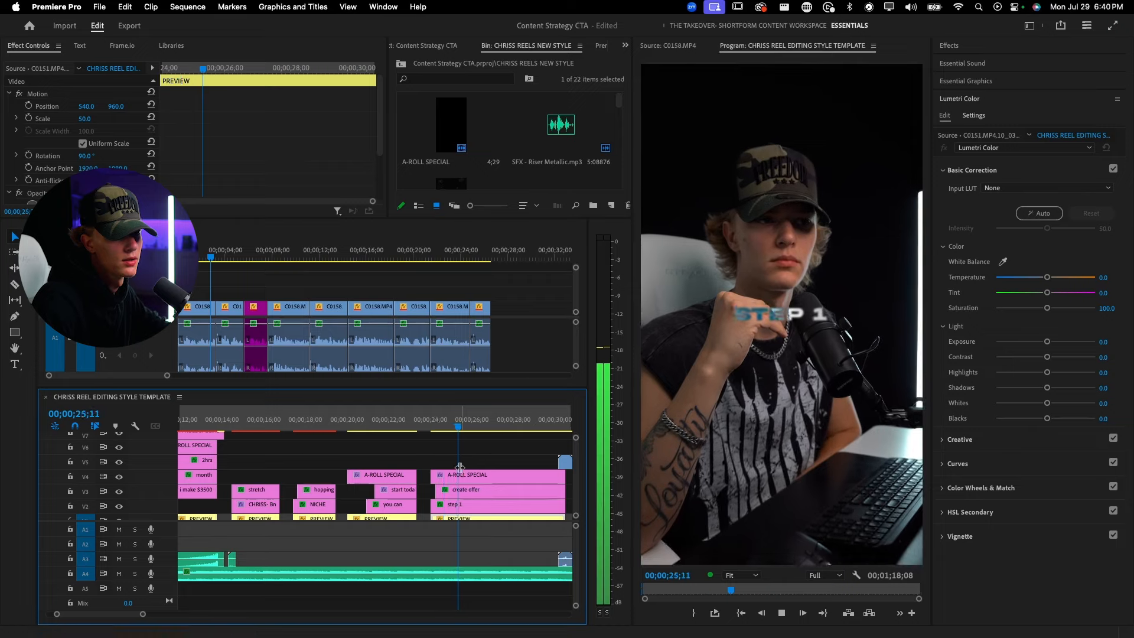
{"action": "scroll", "coordinate": [459, 471], "scroll_direction": "right", "scroll_amount": 3}
{"action": "scroll", "coordinate": [459, 470], "scroll_direction": "right", "scroll_amount": 1}
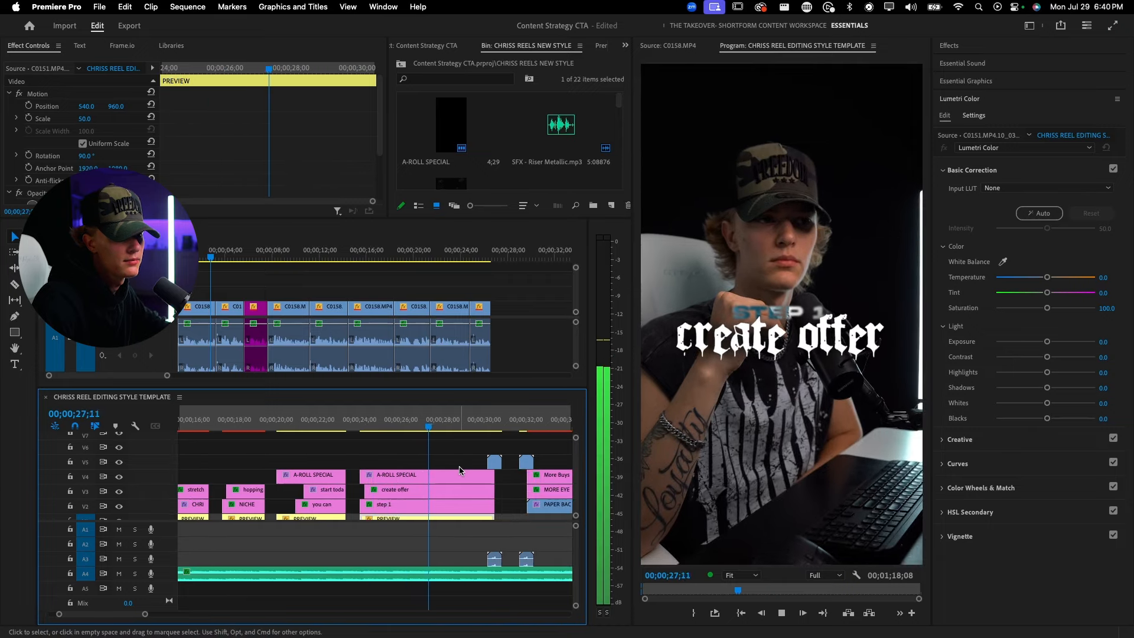
{"action": "scroll", "coordinate": [459, 471], "scroll_direction": "right", "scroll_amount": 1}
{"action": "scroll", "coordinate": [459, 471], "scroll_direction": "right", "scroll_amount": 2}
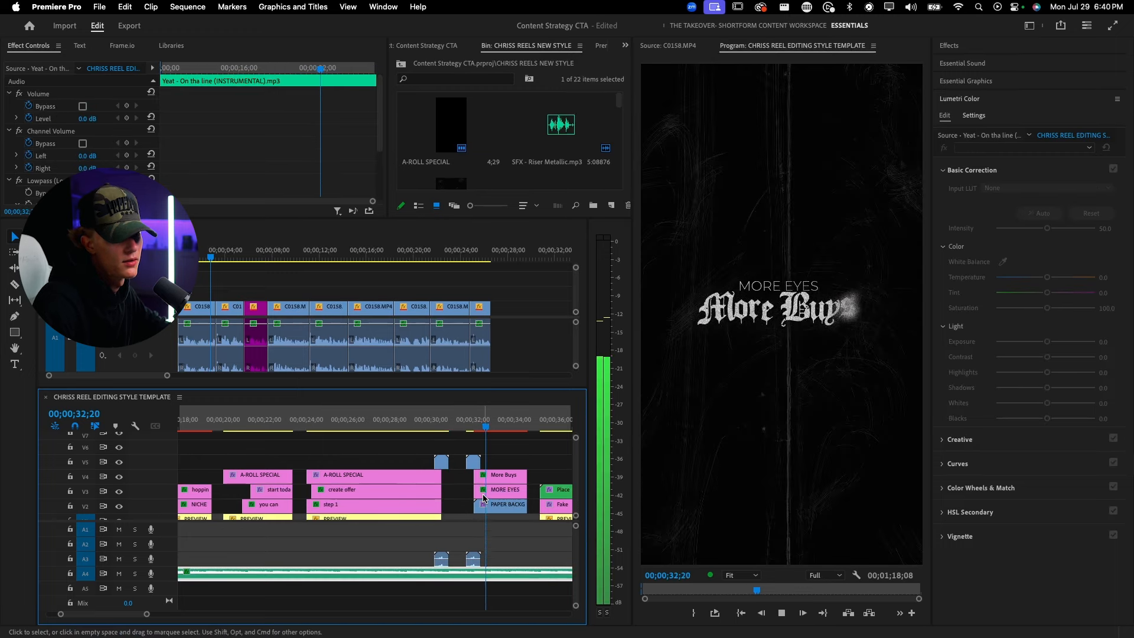
{"action": "key", "text": "space"}
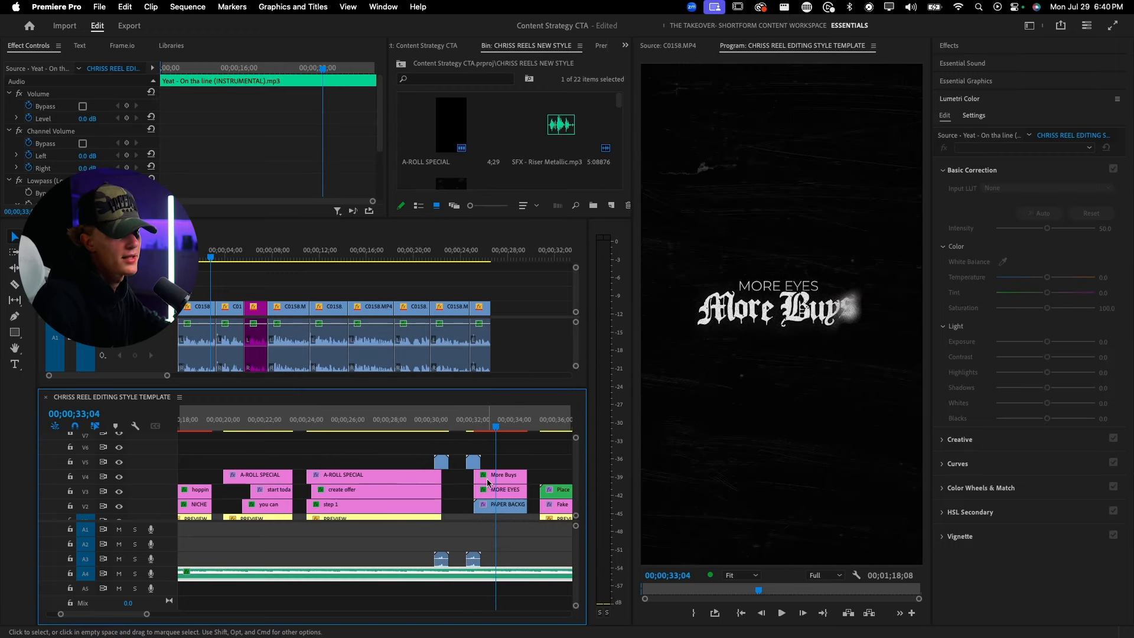
- Copy the template's CHRISS transition, More Buys, MORE EYES and PAPER BACKGROUND OVERLAY layers into the short near the purple C0158.MP4 clip
{"action": "left_click", "coordinate": [253, 307]}
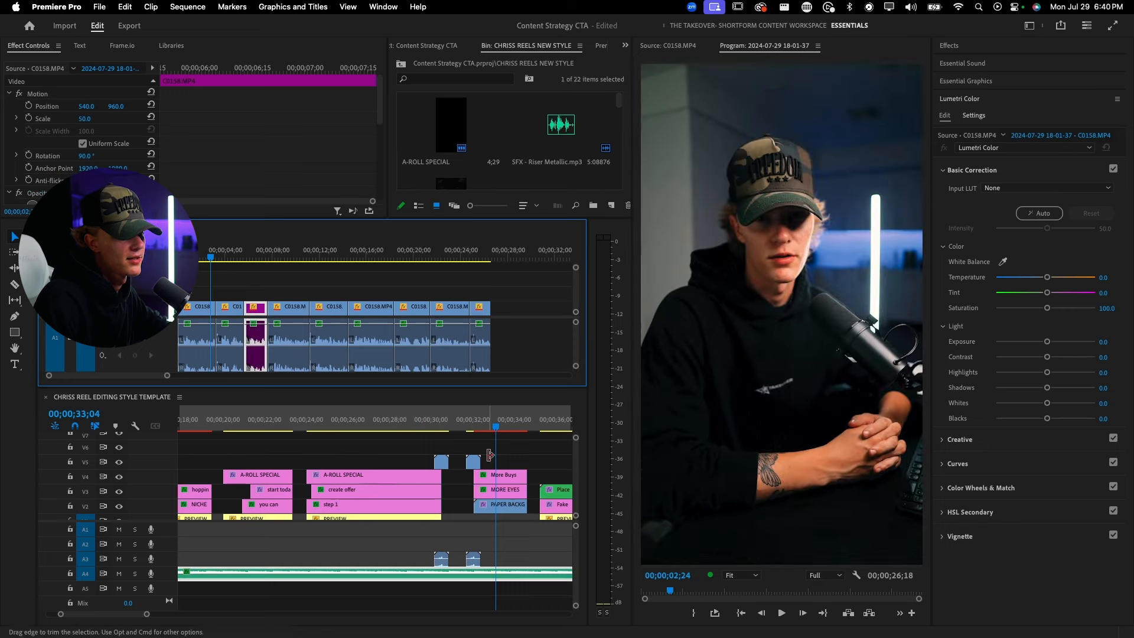
{"action": "left_click", "coordinate": [485, 433]}
{"action": "left_click", "coordinate": [475, 449]}
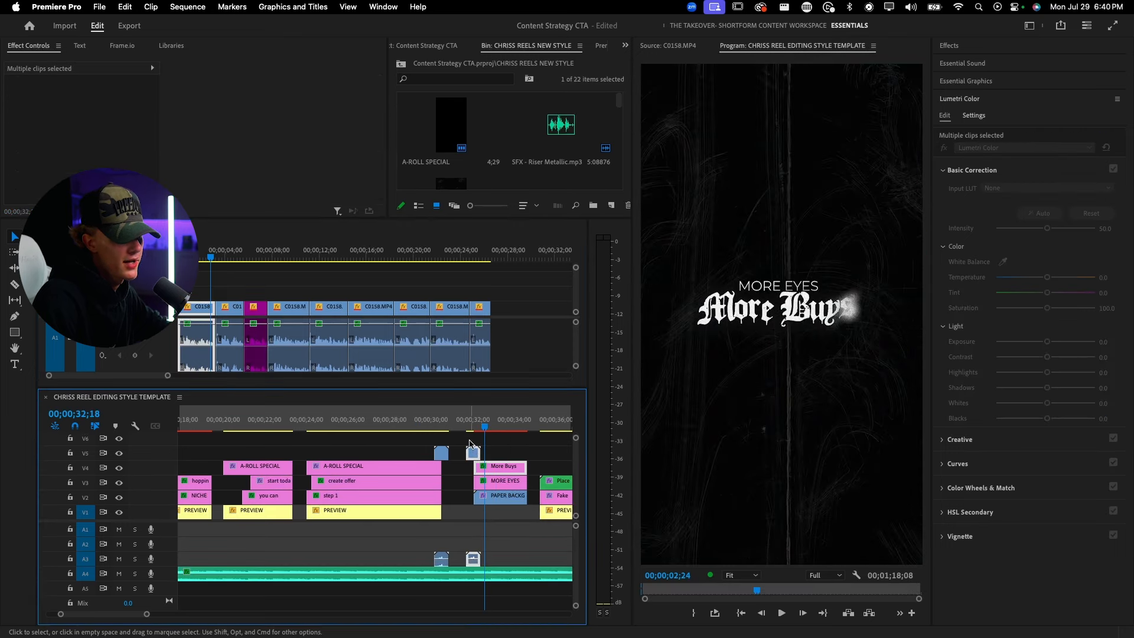
{"action": "left_click_drag", "start_coordinate": [470, 440], "coordinate": [501, 558]}
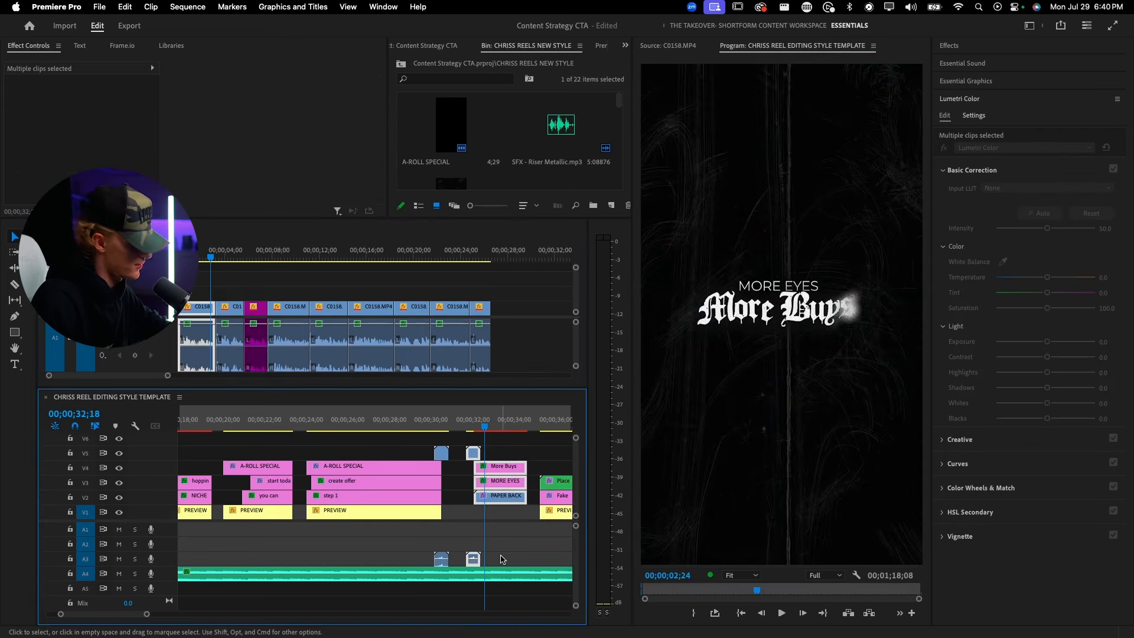
{"action": "left_click_drag", "start_coordinate": [250, 256], "coordinate": [243, 256]}
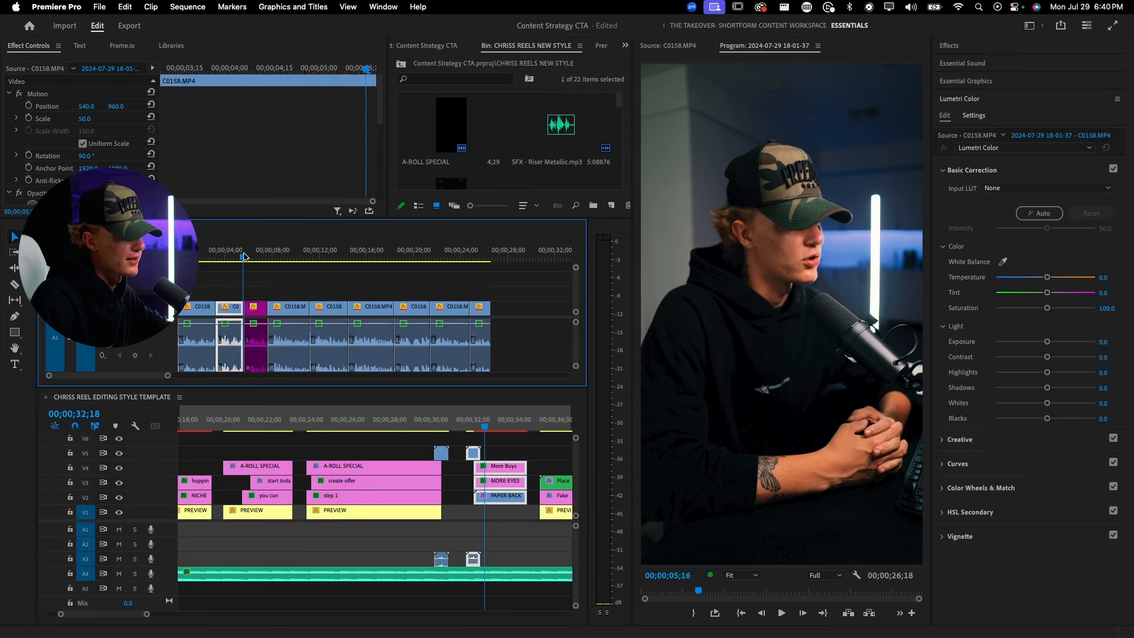
{"action": "key", "text": "super+v"}
{"action": "left_click", "coordinate": [239, 255]}
{"action": "scroll", "coordinate": [241, 278], "scroll_direction": "up", "scroll_amount": 5}
{"action": "scroll", "coordinate": [280, 293], "scroll_direction": "up", "scroll_amount": 2}
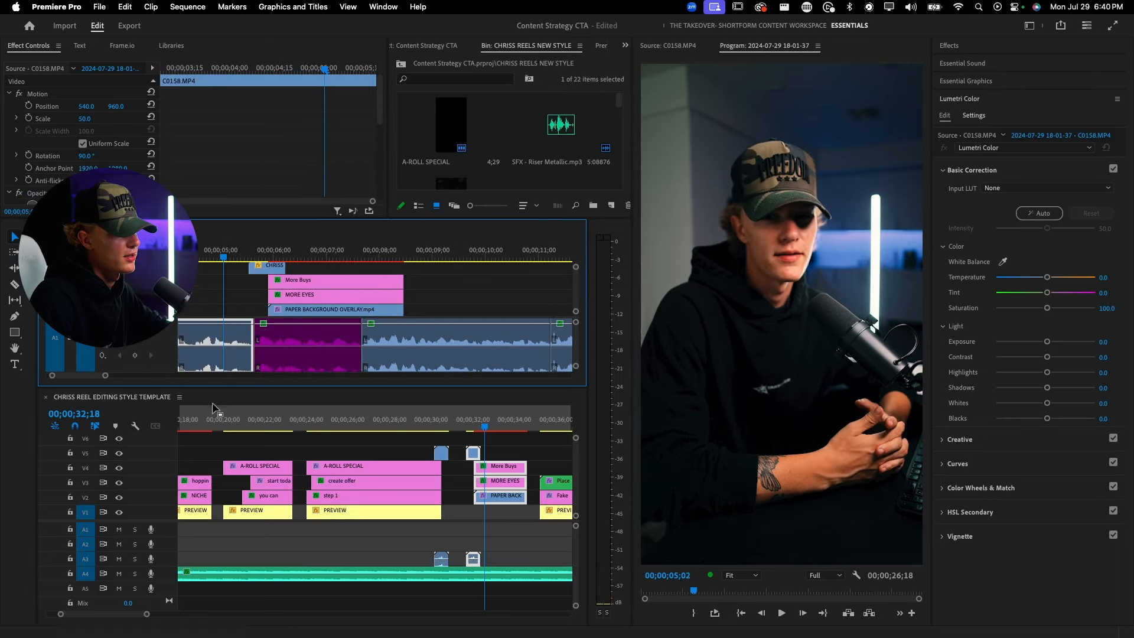
- Align the pasted layers with the start of the purple C0158.MP4 clip and cut off the parts extending past its end
{"action": "key", "text": "grave"}
{"action": "key", "text": "grave"}
{"action": "key", "text": "grave"}
{"action": "left_click_drag", "start_coordinate": [438, 252], "coordinate": [233, 323]}
{"action": "left_click", "coordinate": [328, 271]}
{"action": "key", "text": "c"}
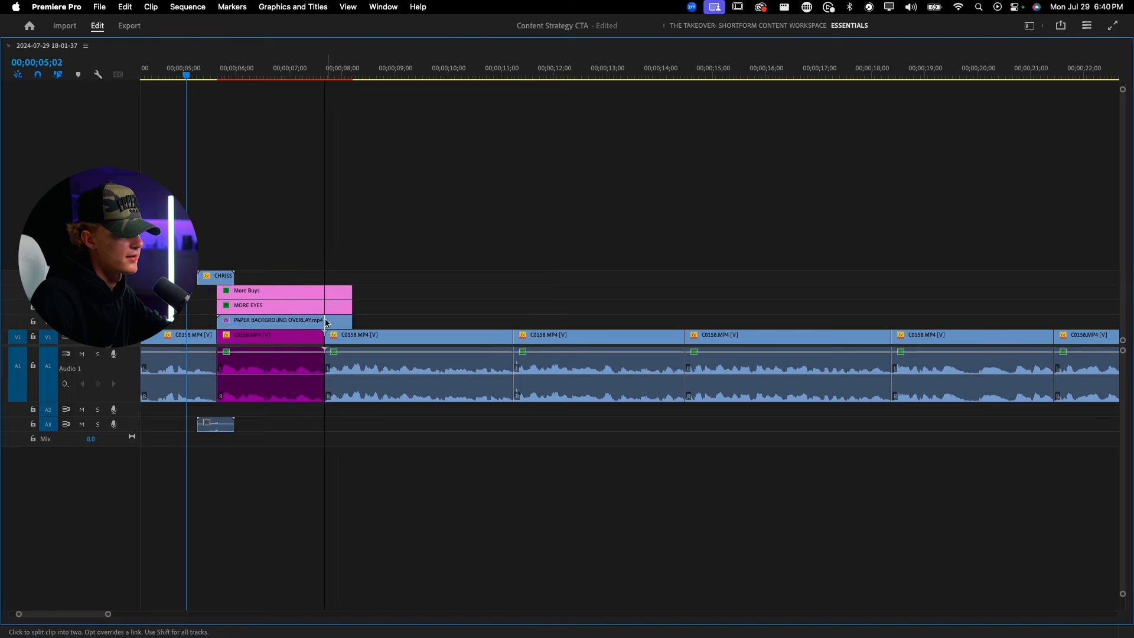
{"action": "key", "text": "v"}
{"action": "left_click_drag", "start_coordinate": [371, 276], "coordinate": [337, 319]}
{"action": "key", "text": "Delete"}
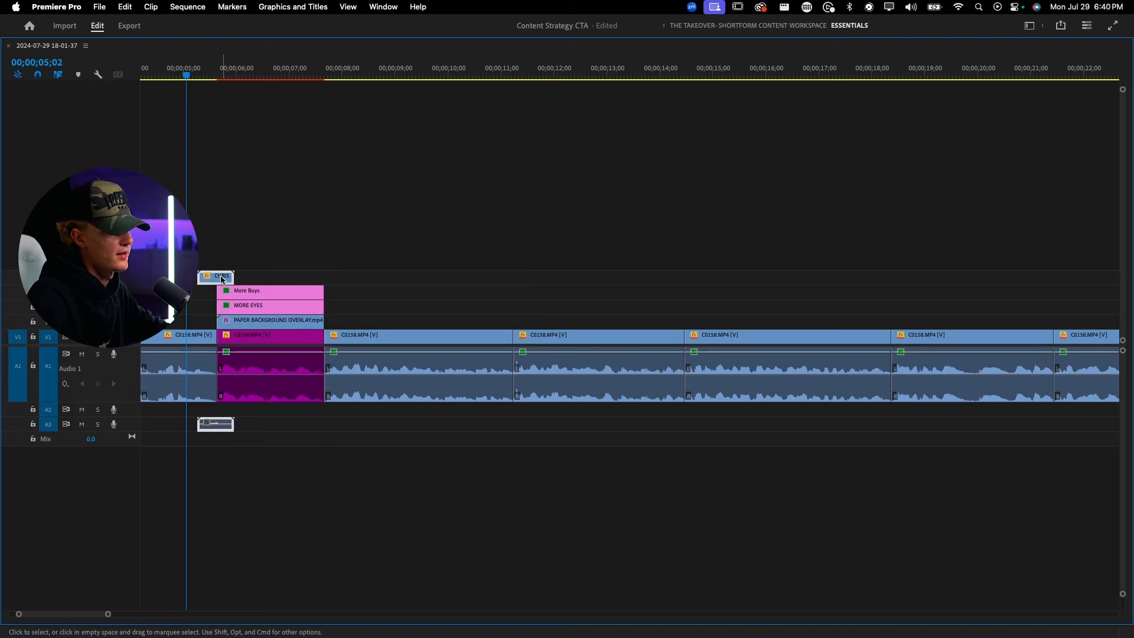
- Duplicate the CHRISS transition with its sound over the cut at the end of the purple C0158.MP4 clip
{"action": "left_click_drag", "start_coordinate": [322, 80], "coordinate": [265, 79]}
{"action": "key", "text": "super+v"}
{"action": "key", "text": "grave"}
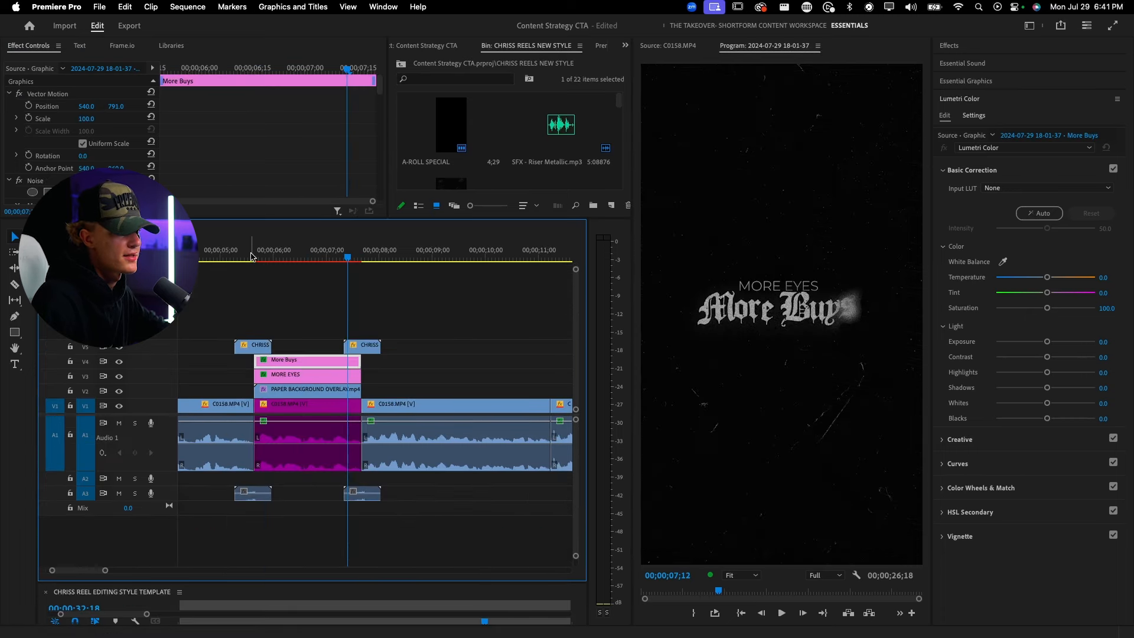
- Replace the "MORE EYES" text with "Create Your Own" and the "More Buys" text with "Content Strategy"
{"action": "key", "text": "t"}
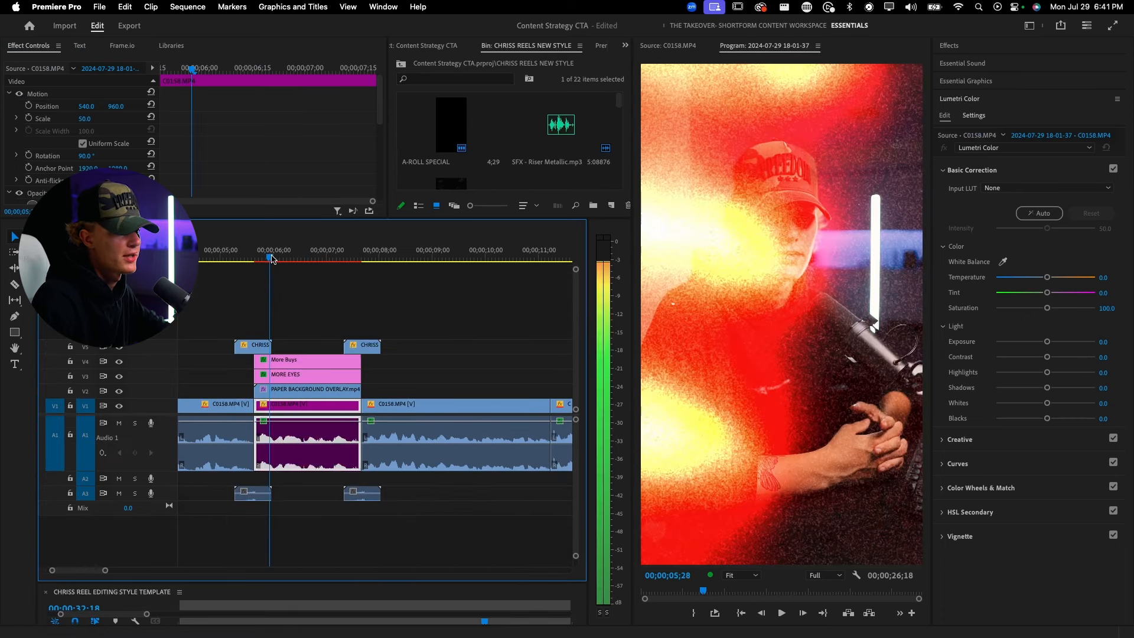
{"action": "left_click", "coordinate": [775, 285]}
{"action": "double_click", "coordinate": [770, 284]}
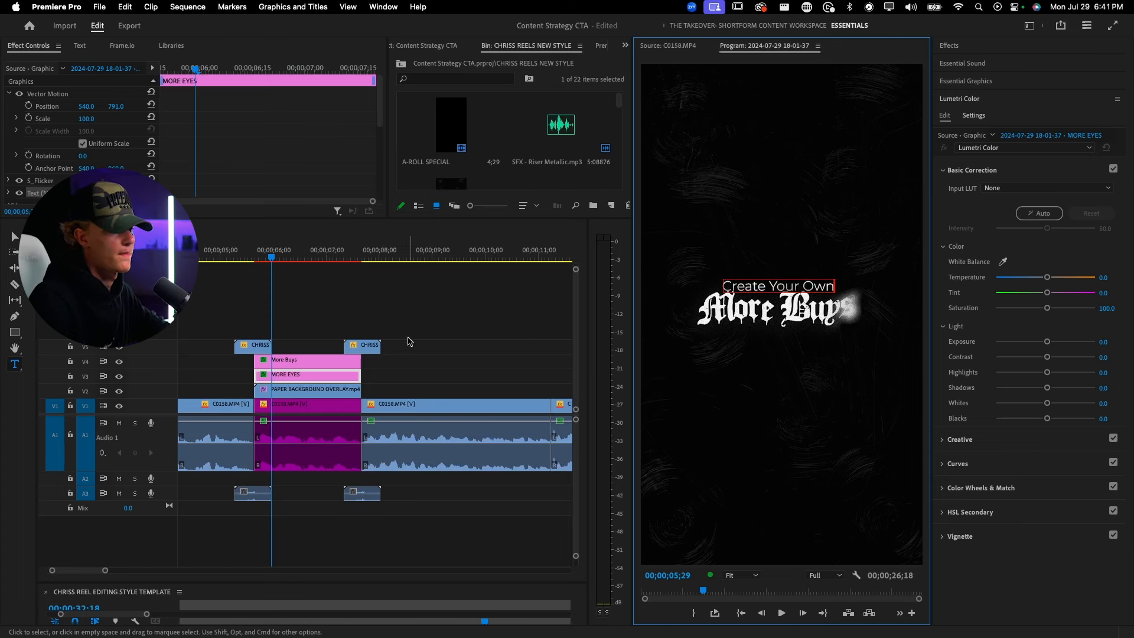
{"action": "triple_click", "coordinate": [745, 310]}
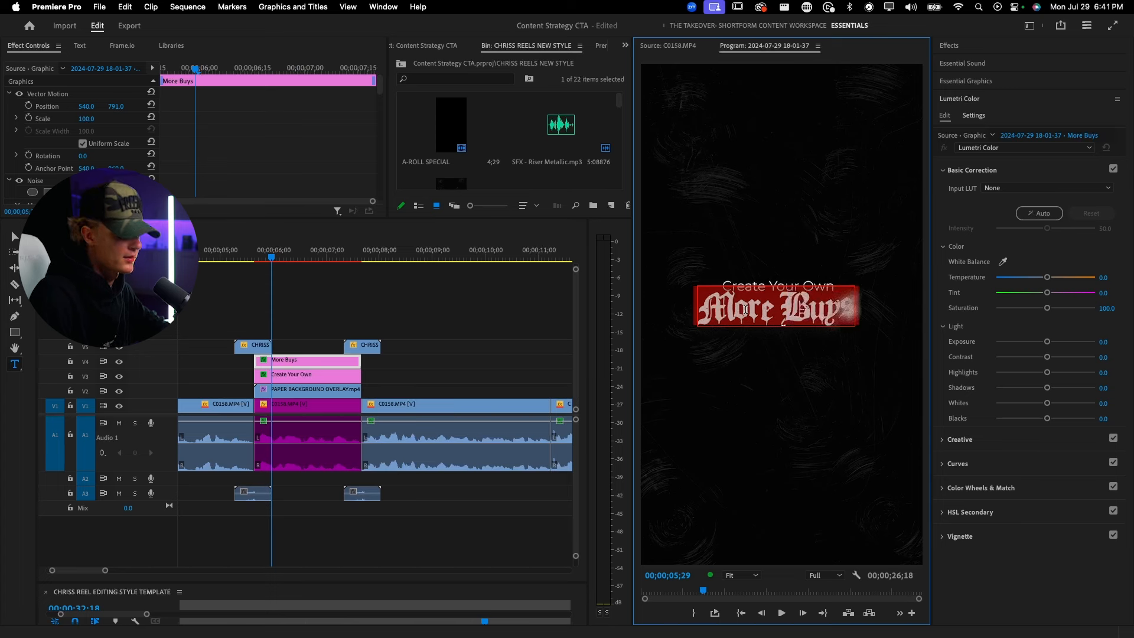
{"action": "type", "text": "Content"}
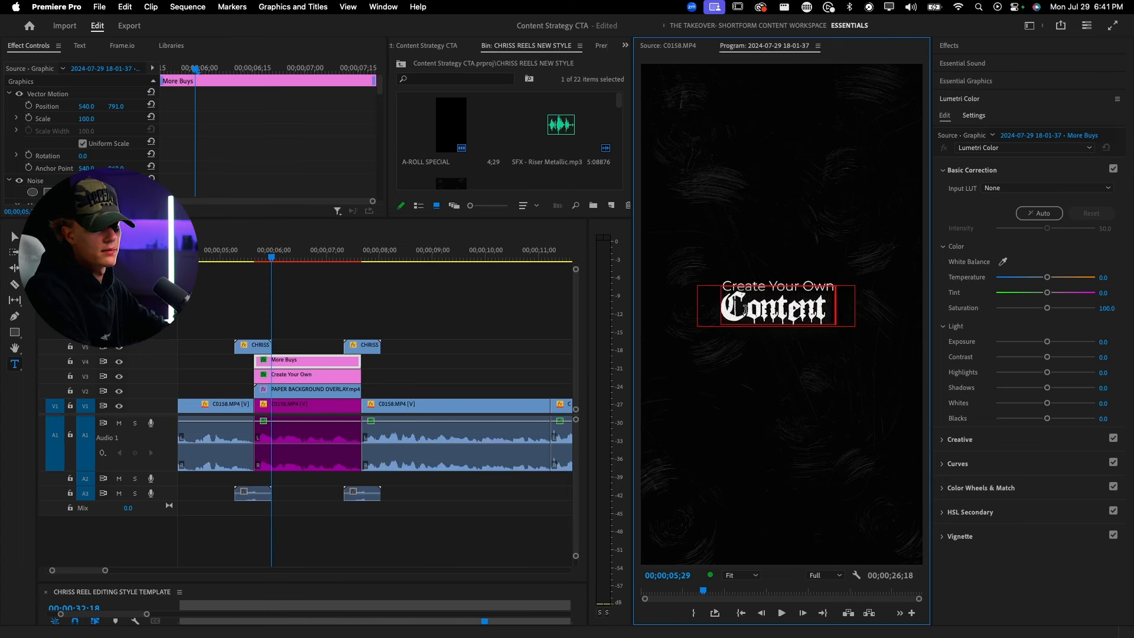
{"action": "type", "text": " Str"}
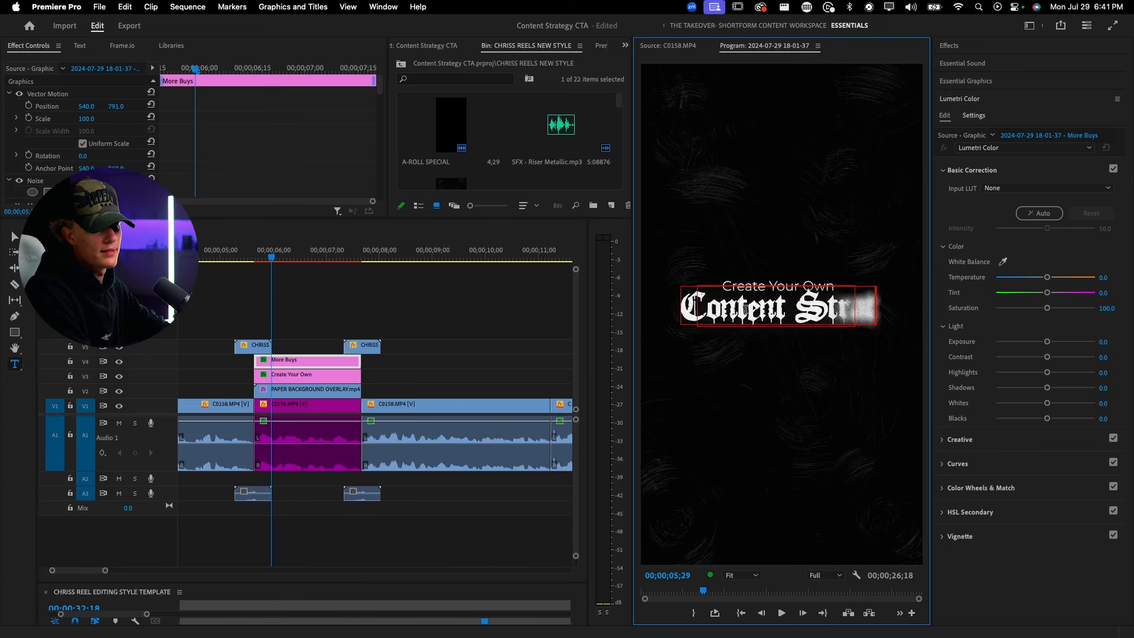
{"action": "type", "text": "ategy"}
{"action": "left_click", "coordinate": [430, 359]}
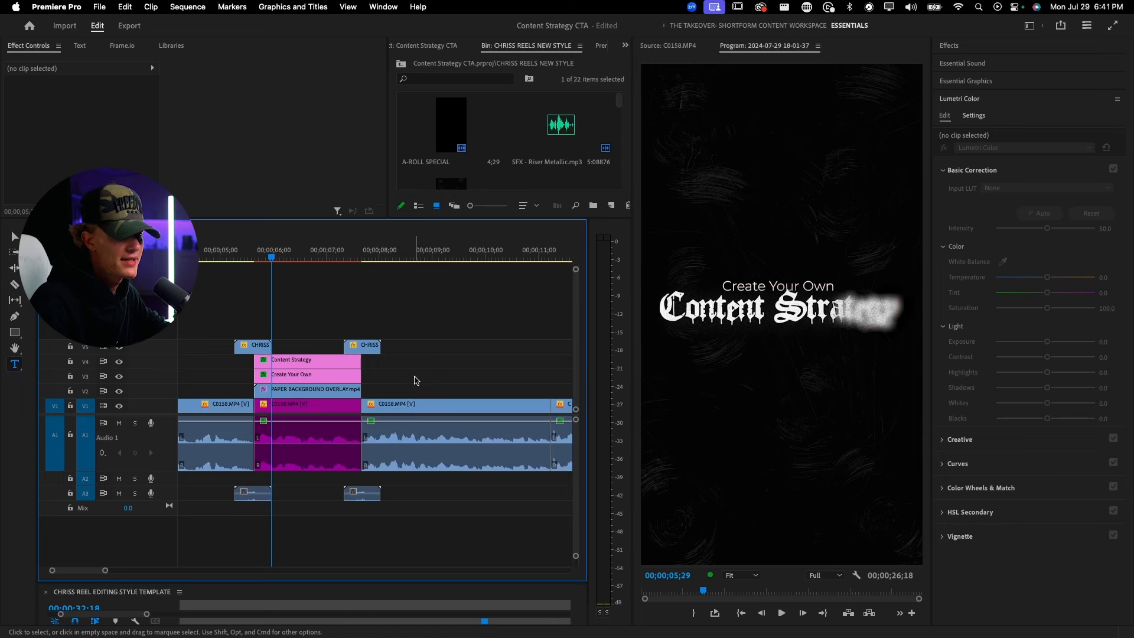
- Shift the Gaussian Blur mask of the Content Strategy layer outward so it covers only the end of the word "Strategy"
{"action": "left_click", "coordinate": [317, 366]}
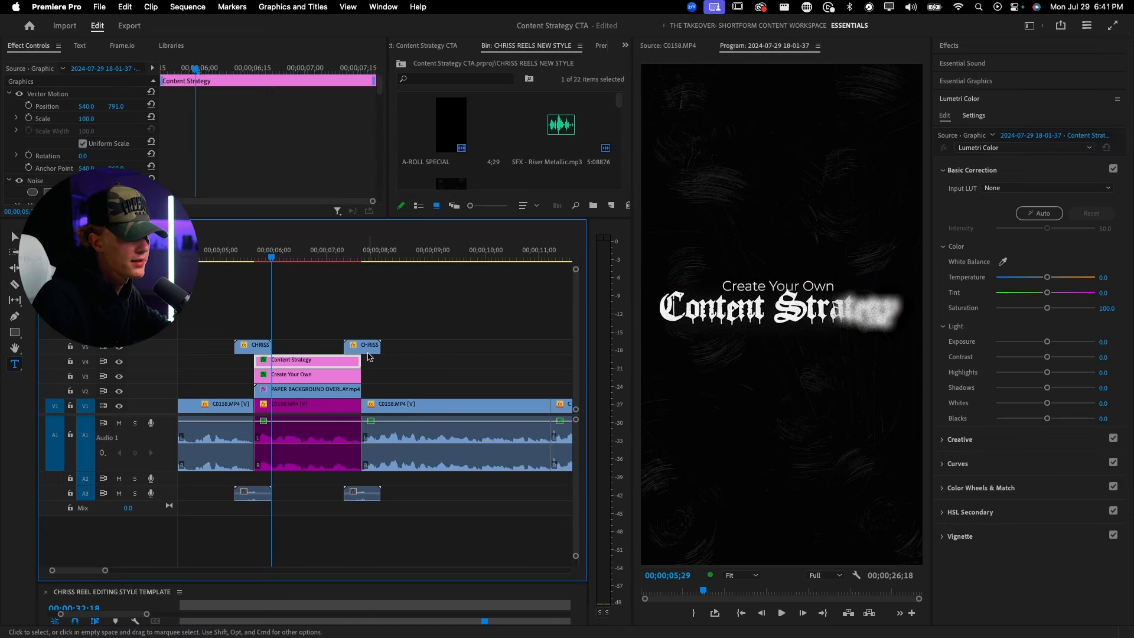
{"action": "scroll", "coordinate": [238, 154], "scroll_direction": "down", "scroll_amount": 3}
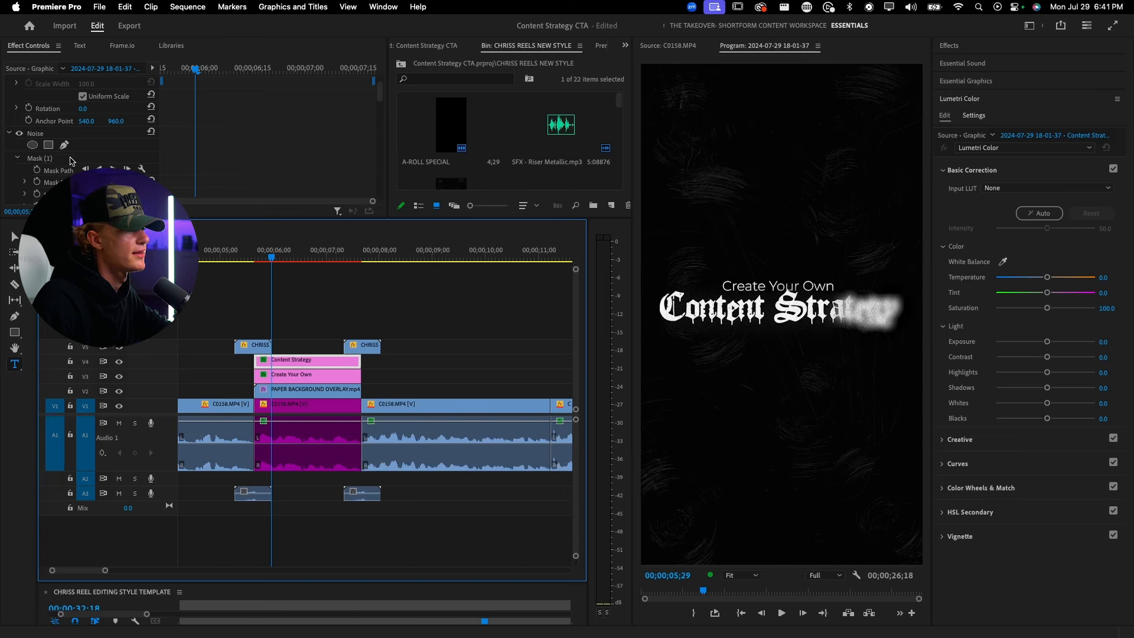
{"action": "scroll", "coordinate": [264, 152], "scroll_direction": "down", "scroll_amount": 6}
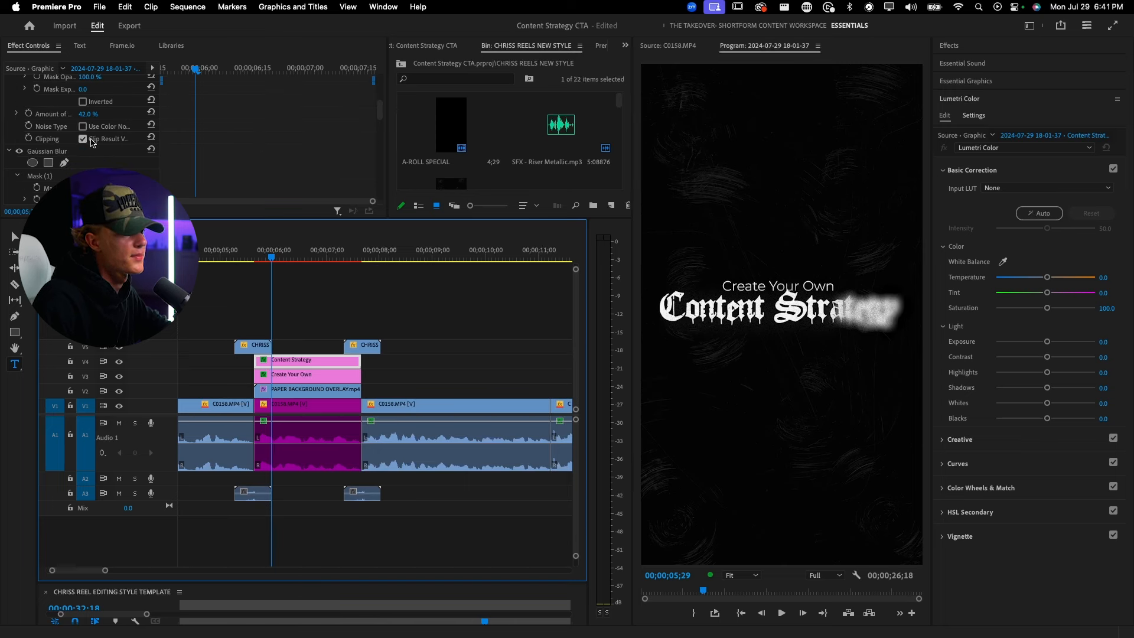
{"action": "scroll", "coordinate": [91, 141], "scroll_direction": "down", "scroll_amount": 2}
{"action": "left_click", "coordinate": [45, 141]}
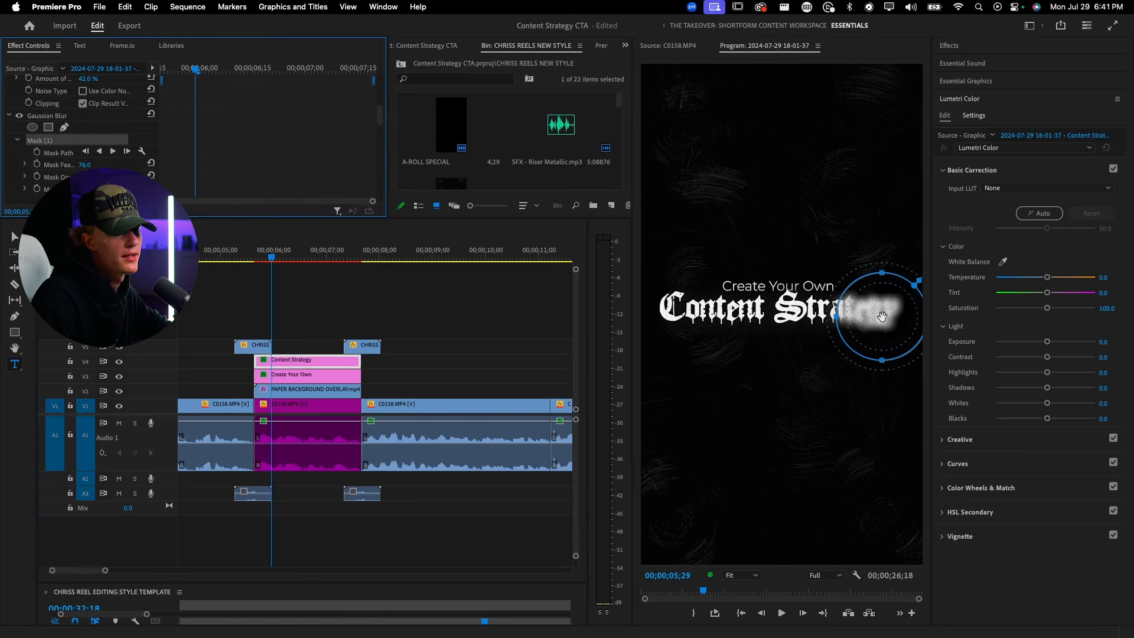
{"action": "left_click_drag", "start_coordinate": [881, 316], "coordinate": [920, 321]}
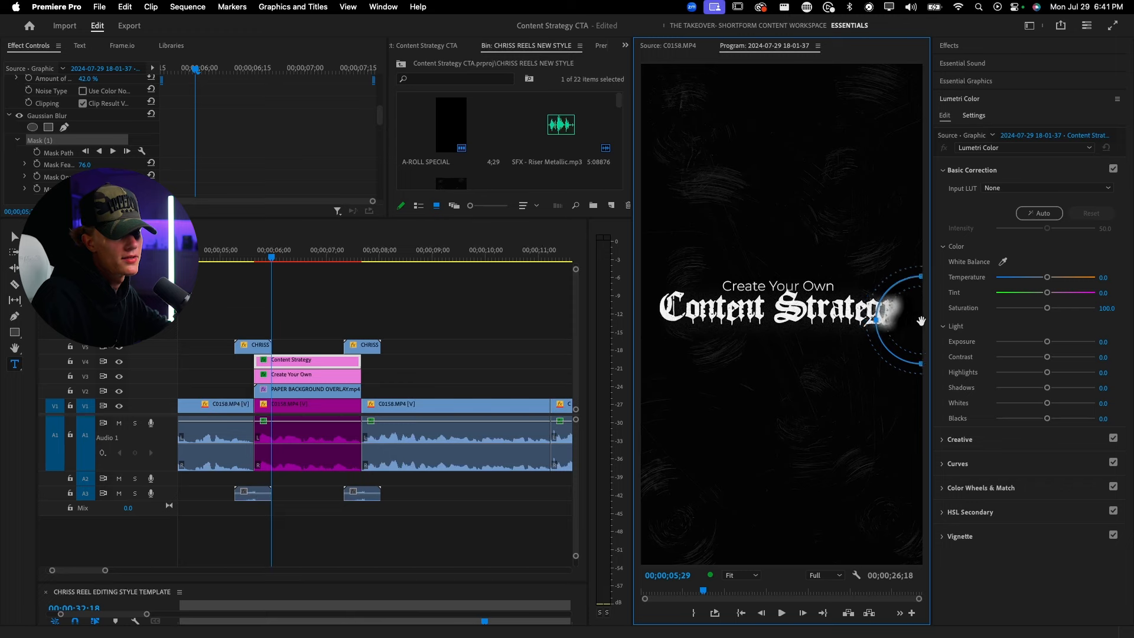
{"action": "left_click", "coordinate": [434, 378]}
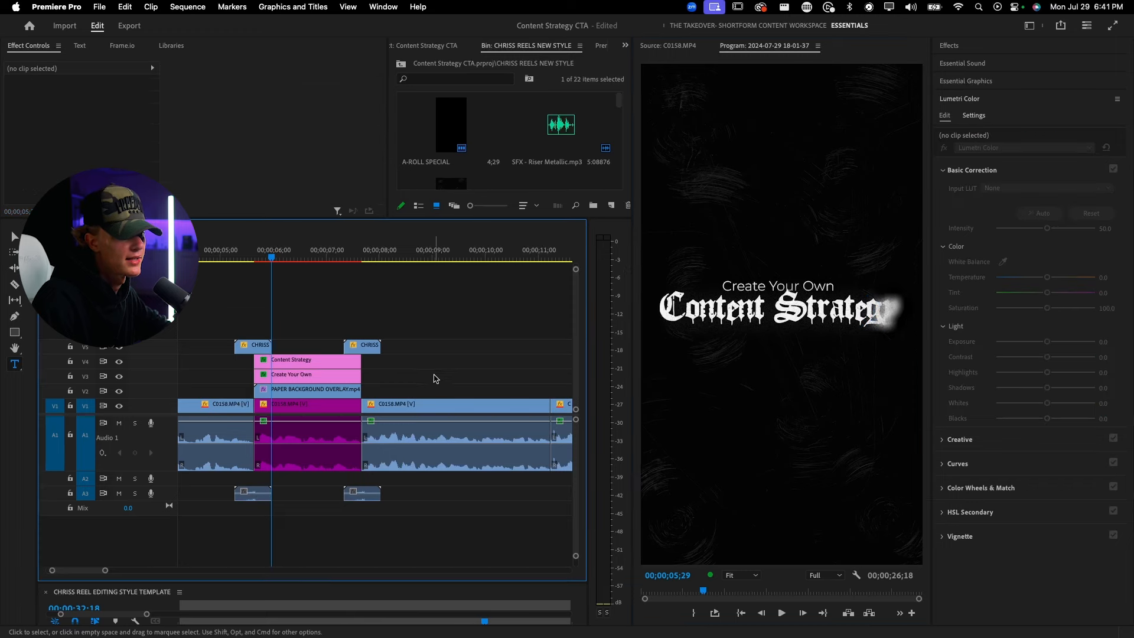
- Preview the "Create Your Own" / "Content Strategy" section of the short from just before its opening transition
{"action": "left_click", "coordinate": [234, 260]}
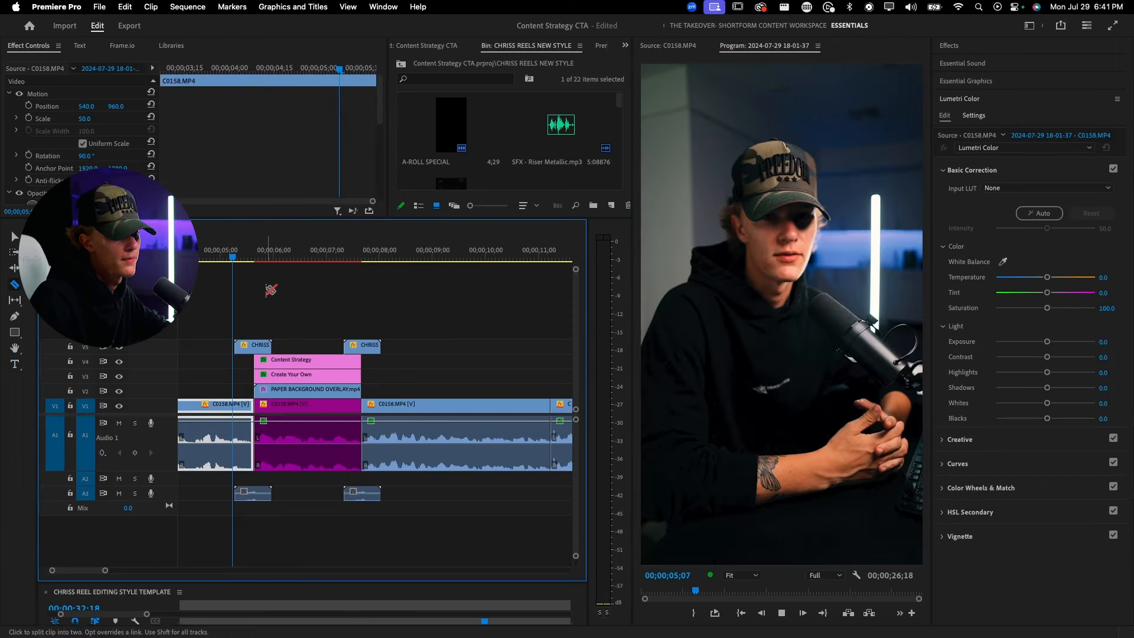
{"action": "key", "text": "v"}
{"action": "key", "text": "space"}
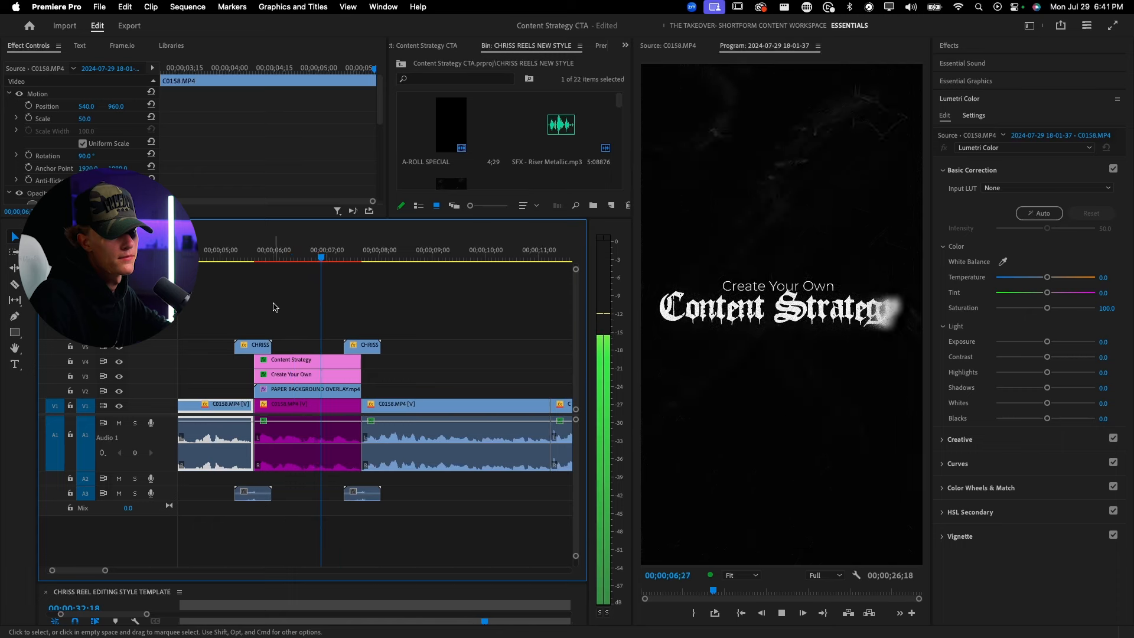
{"action": "key", "text": "space"}
- Give the template timeline more height and return the short's playhead to 00;00;00;00
{"action": "left_click_drag", "start_coordinate": [232, 315], "coordinate": [352, 342]}
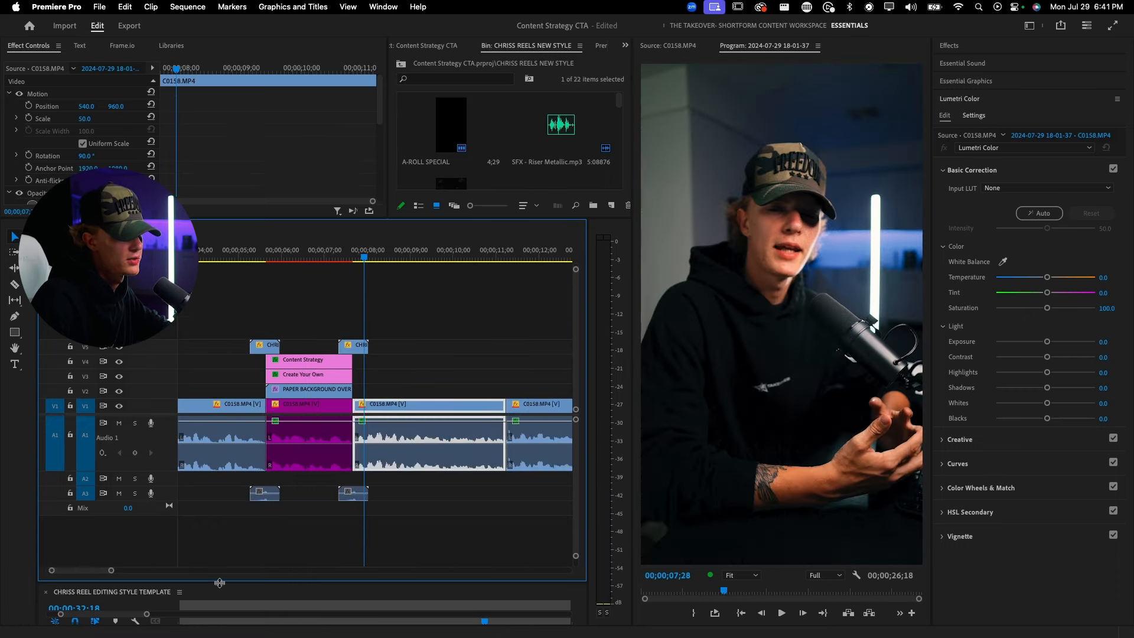
{"action": "left_click_drag", "start_coordinate": [220, 583], "coordinate": [220, 382]}
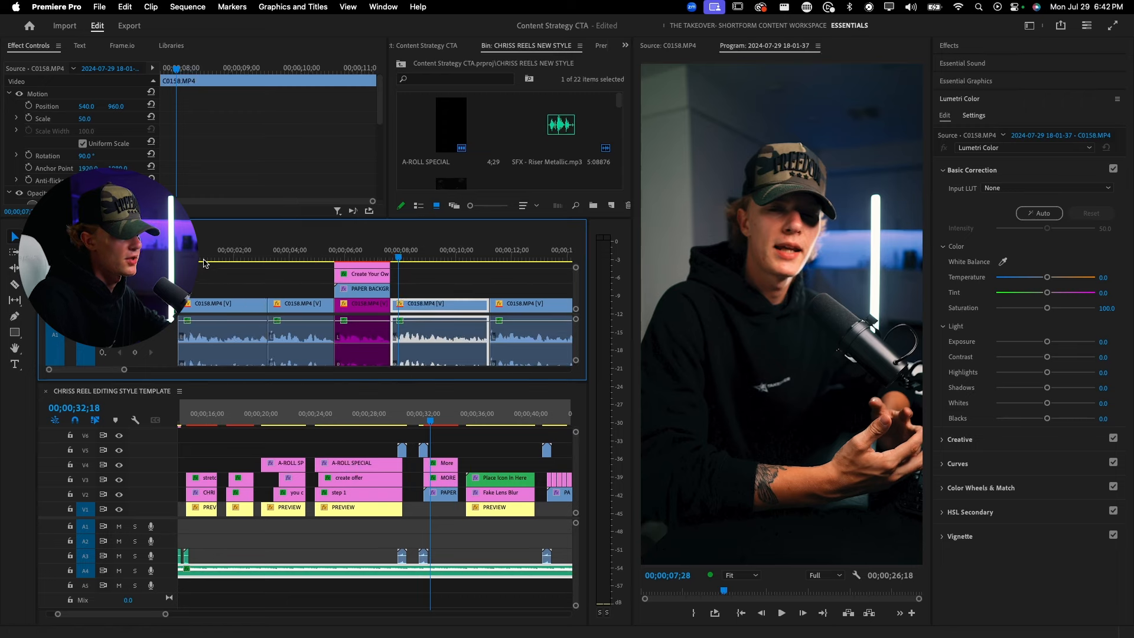
{"action": "left_click", "coordinate": [181, 255]}
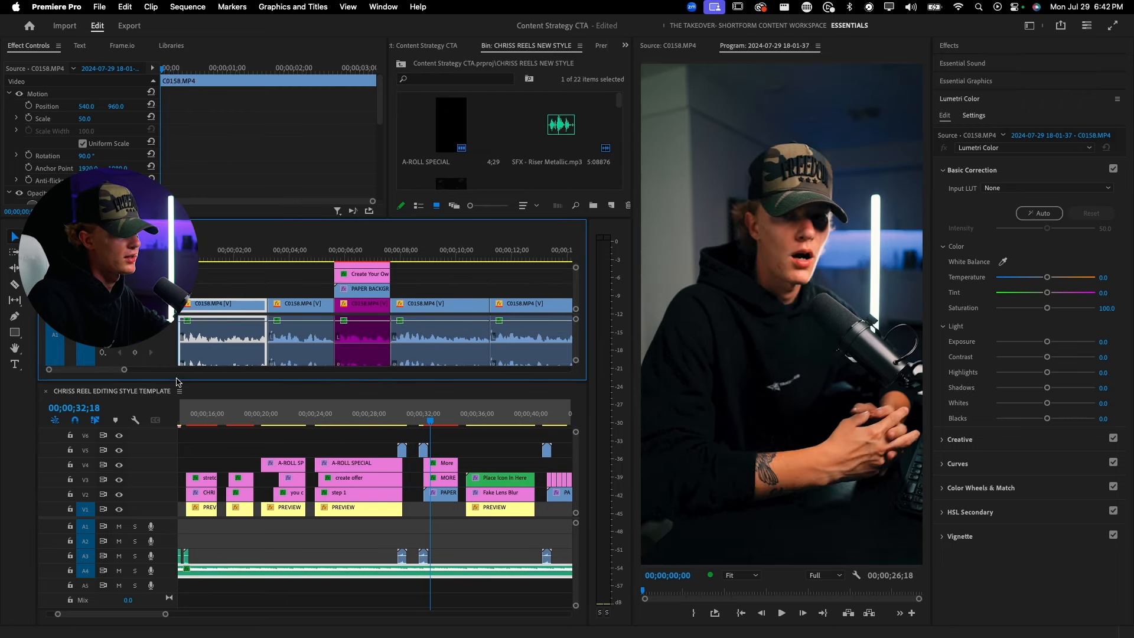
- Copy the template's "how i make $3500" intro section, with its A-ROLL SPECIAL layers, film burns and metallic riser, to the start of the short
{"action": "left_click_drag", "start_coordinate": [175, 385], "coordinate": [174, 399]}
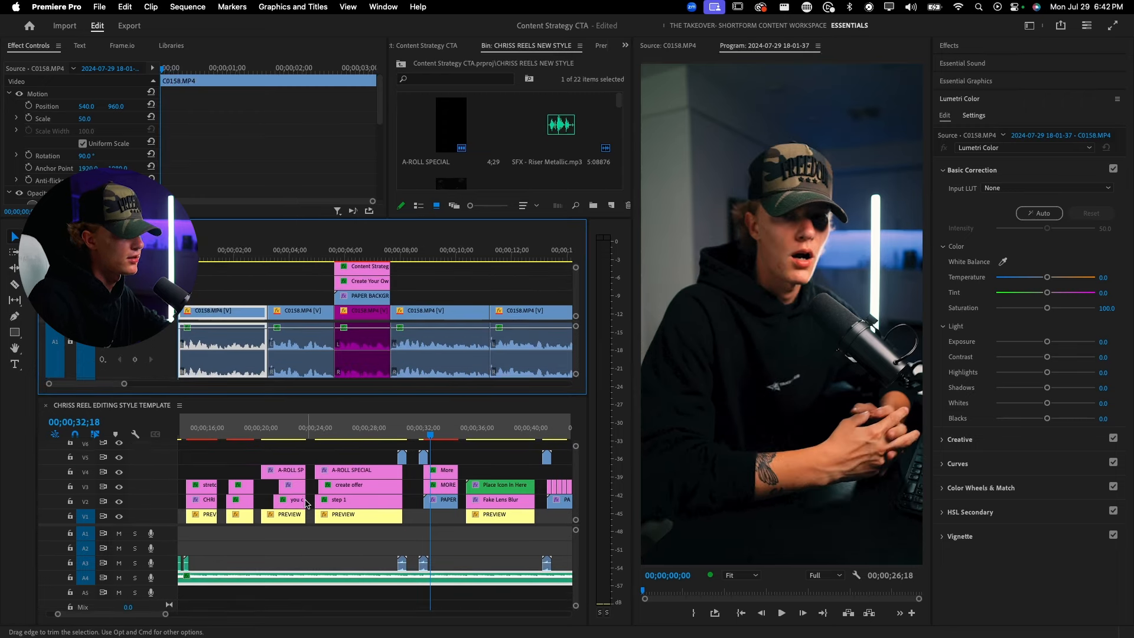
{"action": "left_click_drag", "start_coordinate": [218, 341], "coordinate": [389, 499]}
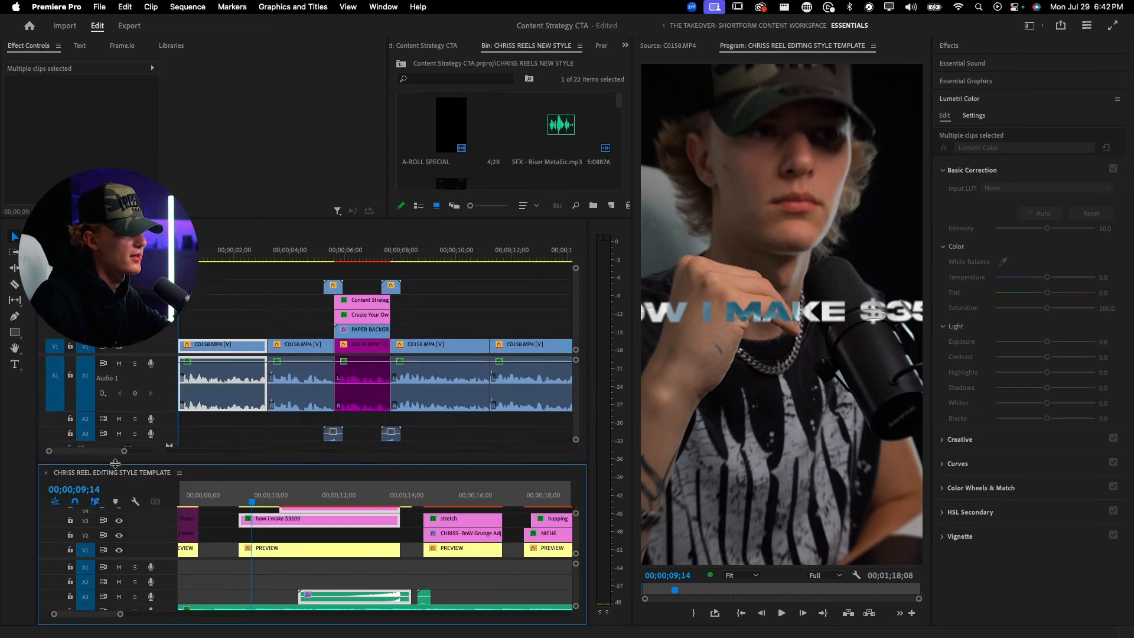
{"action": "left_click", "coordinate": [301, 425]}
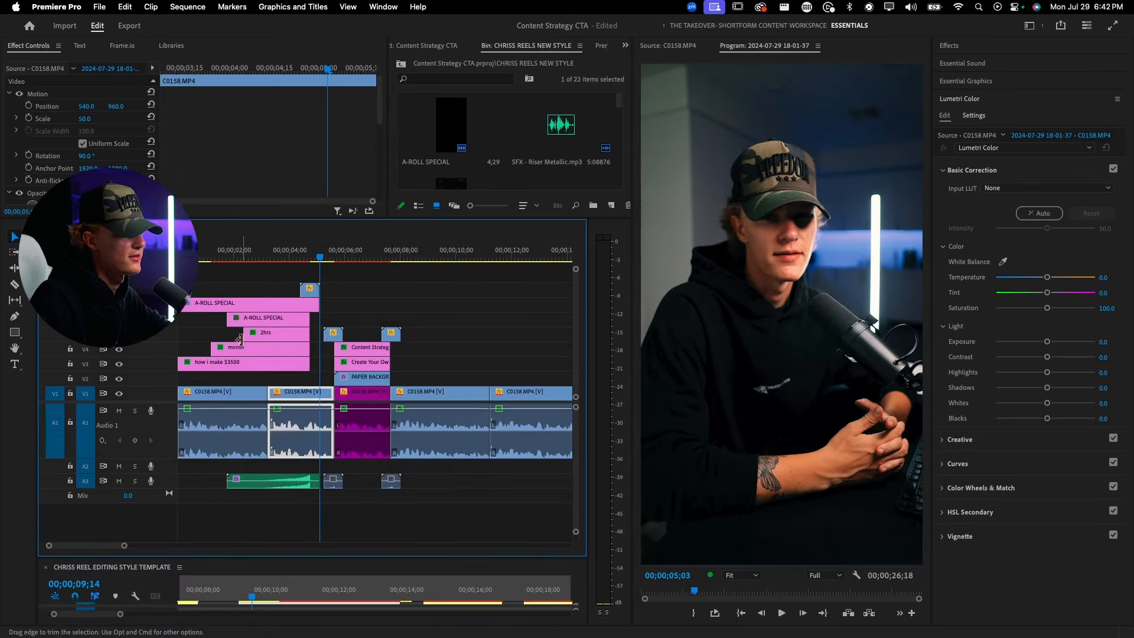
{"action": "key", "text": "Home"}
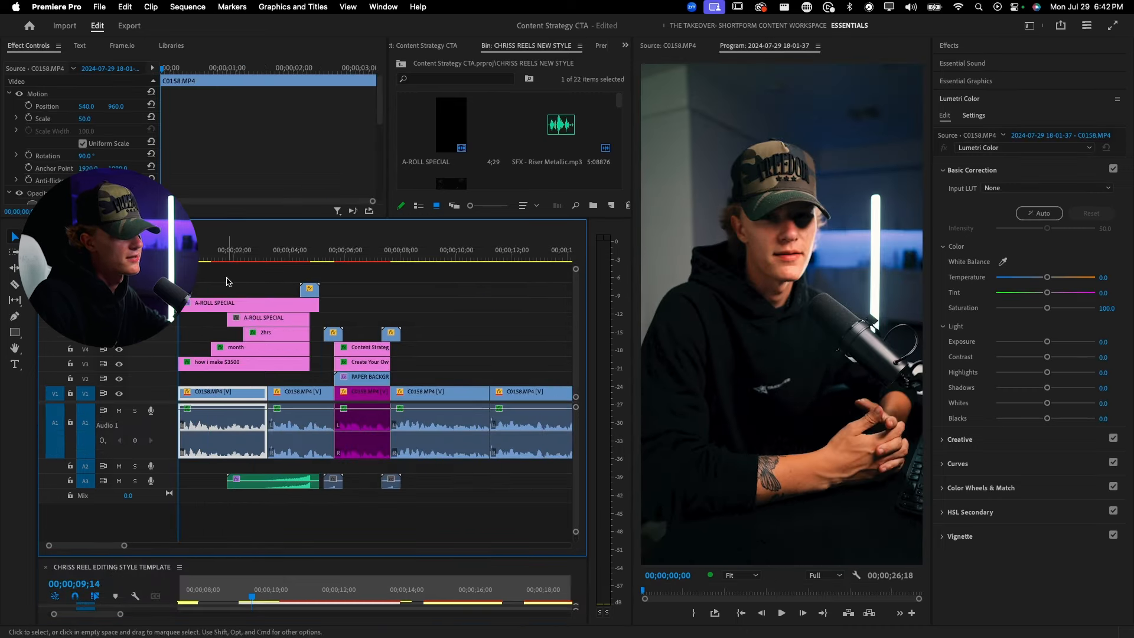
- Preview the pasted "how i make $3500" intro layers over the first two talking-head clips
{"action": "key", "text": "c"}
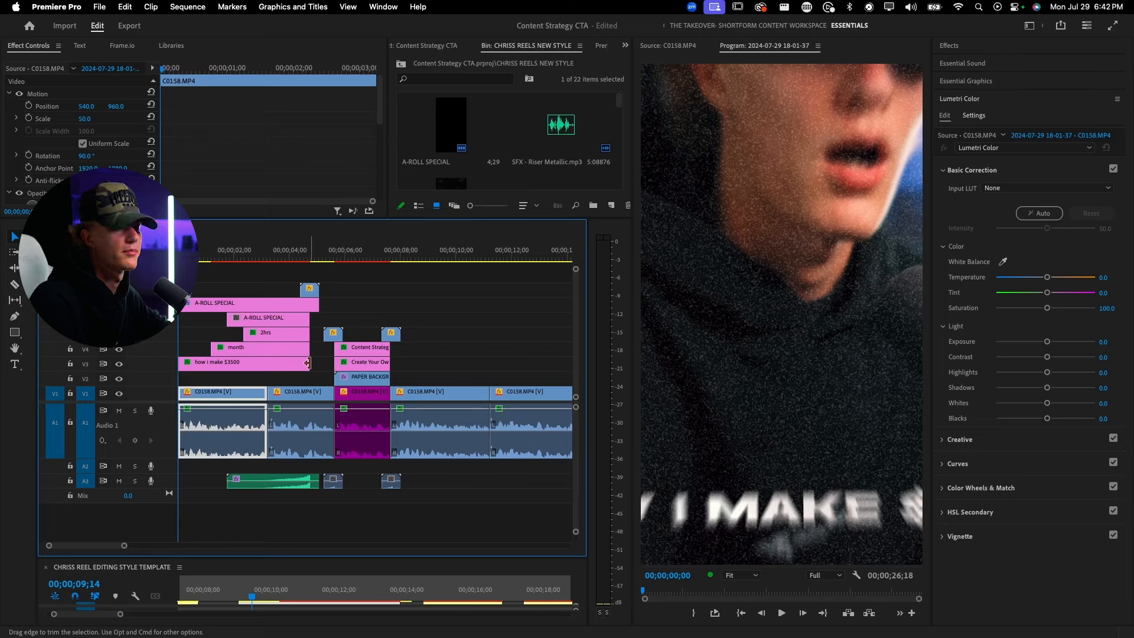
{"action": "left_click", "coordinate": [283, 384]}
{"action": "key", "text": "space"}
{"action": "key", "text": "="}
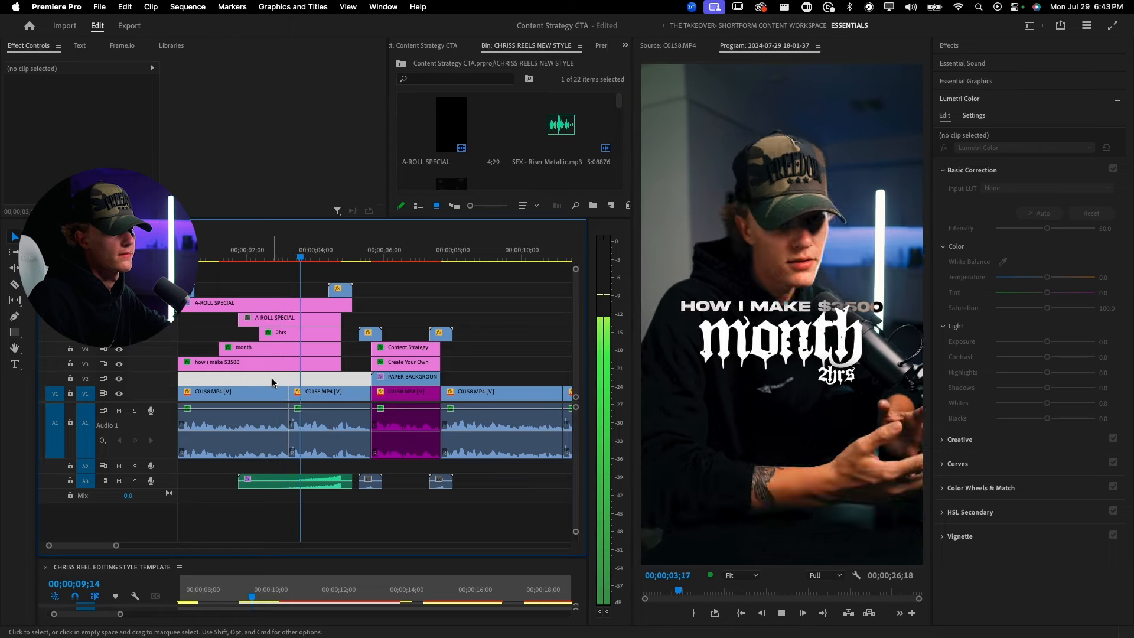
{"action": "key", "text": "space"}
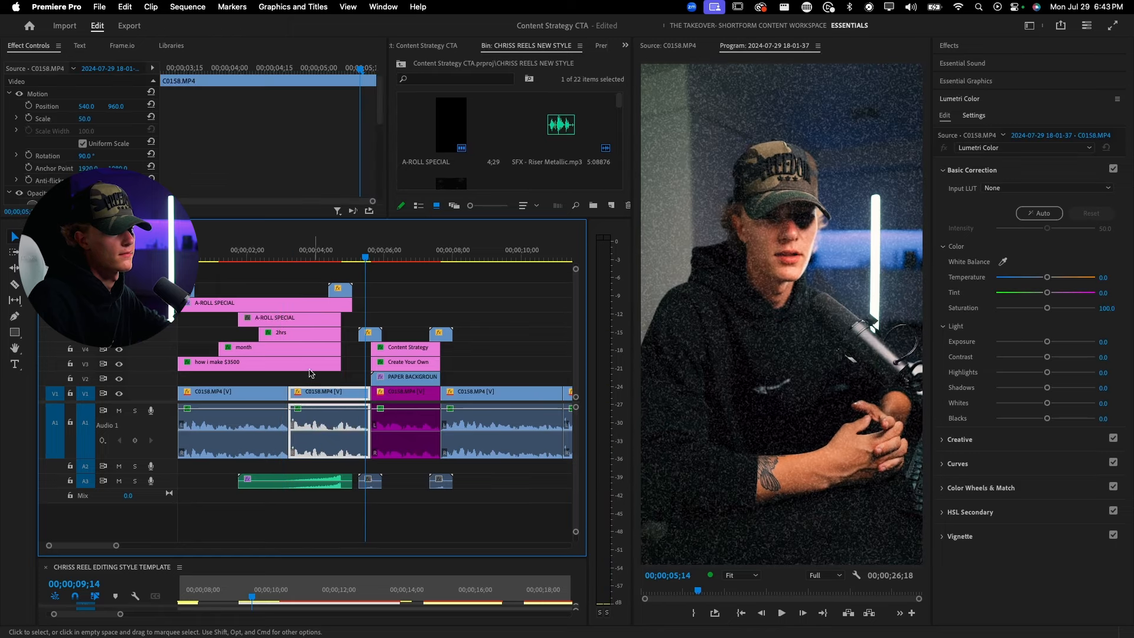
{"action": "left_click", "coordinate": [240, 247]}
{"action": "key", "text": "space"}
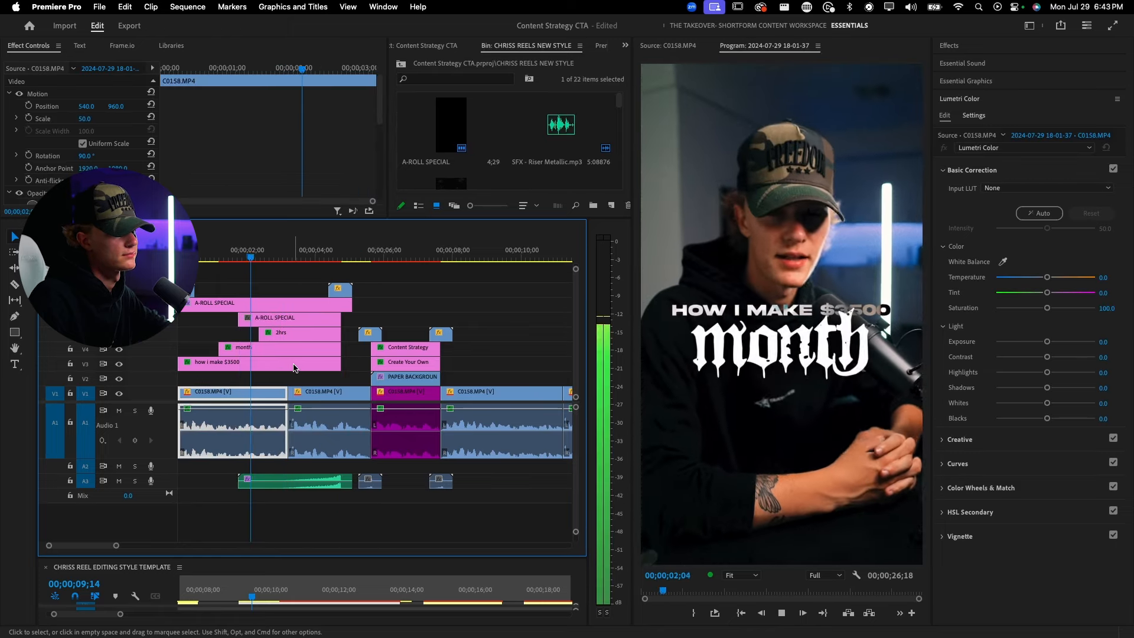
{"action": "key", "text": "space"}
- Cut the intro text and A-ROLL SPECIAL layers at the end of the first talking-head clip and delete the parts beyond it
{"action": "key", "text": "c"}
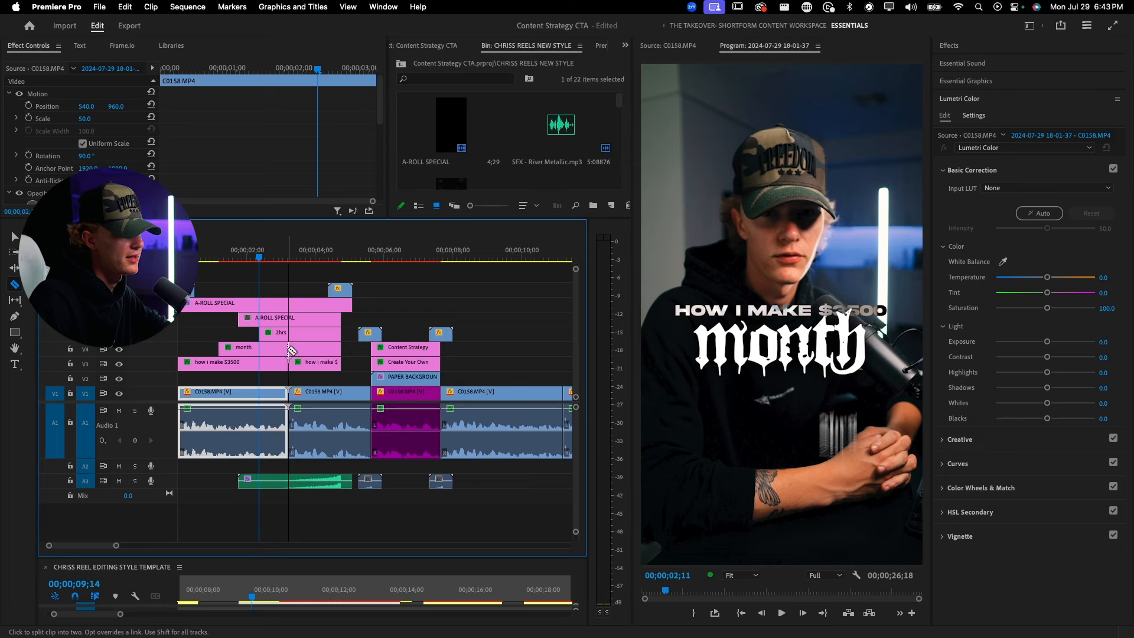
{"action": "left_click", "coordinate": [290, 319]}
{"action": "key", "text": "v"}
{"action": "left_click", "coordinate": [310, 322]}
{"action": "left_click_drag", "start_coordinate": [330, 373], "coordinate": [310, 313]}
{"action": "key", "text": "Delete"}
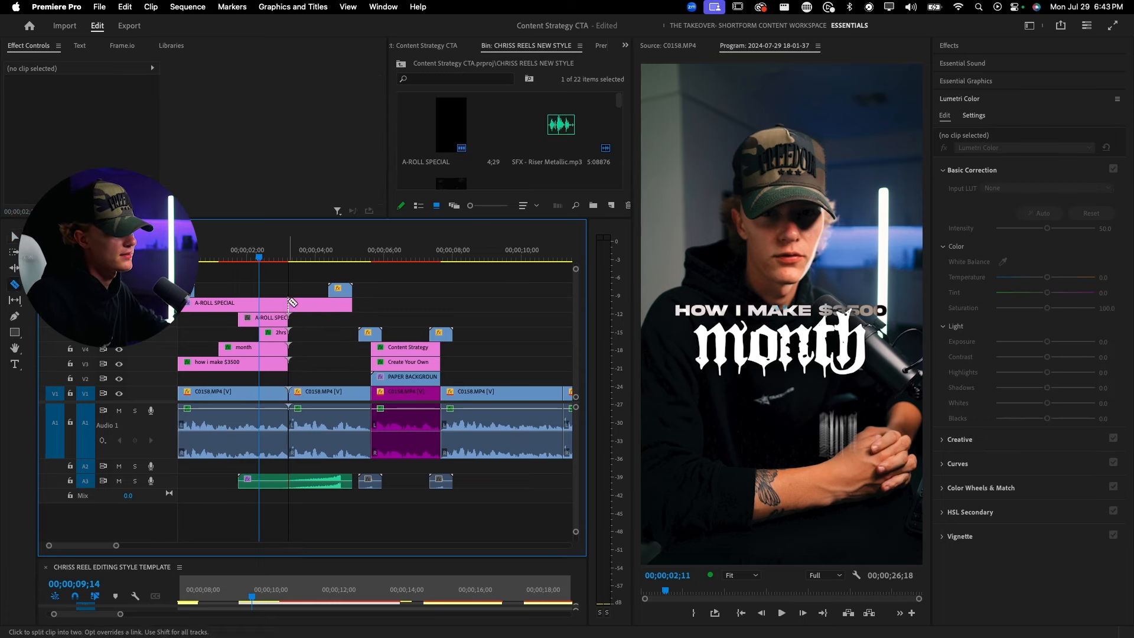
{"action": "left_click", "coordinate": [307, 305]}
{"action": "key", "text": "Delete"}
{"action": "left_click", "coordinate": [246, 307]}
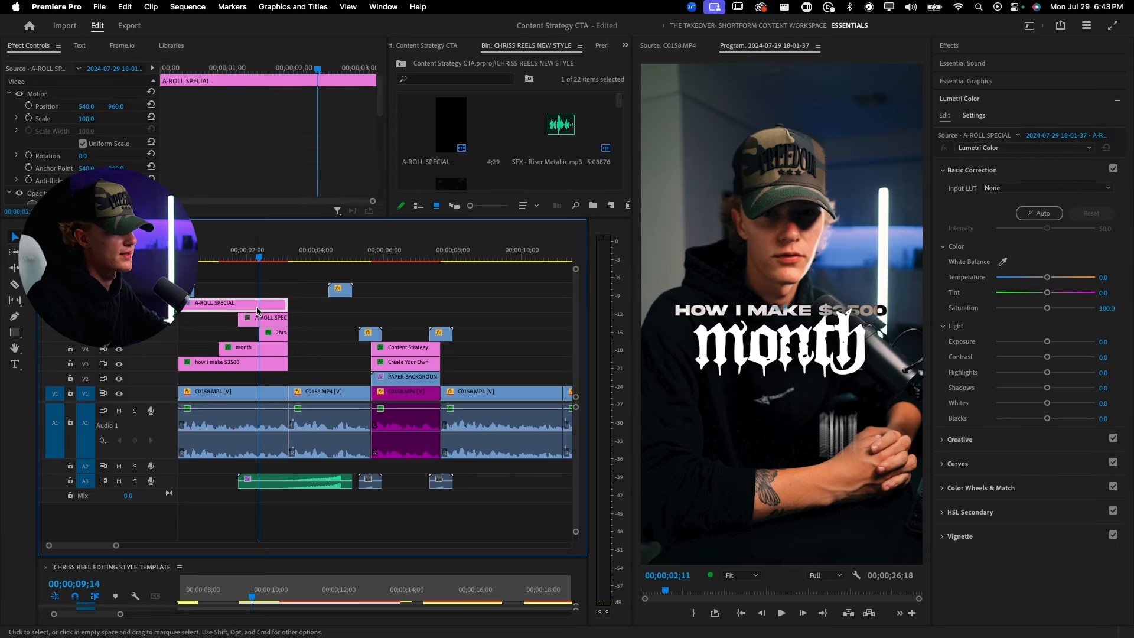
{"action": "left_click", "coordinate": [255, 319]}
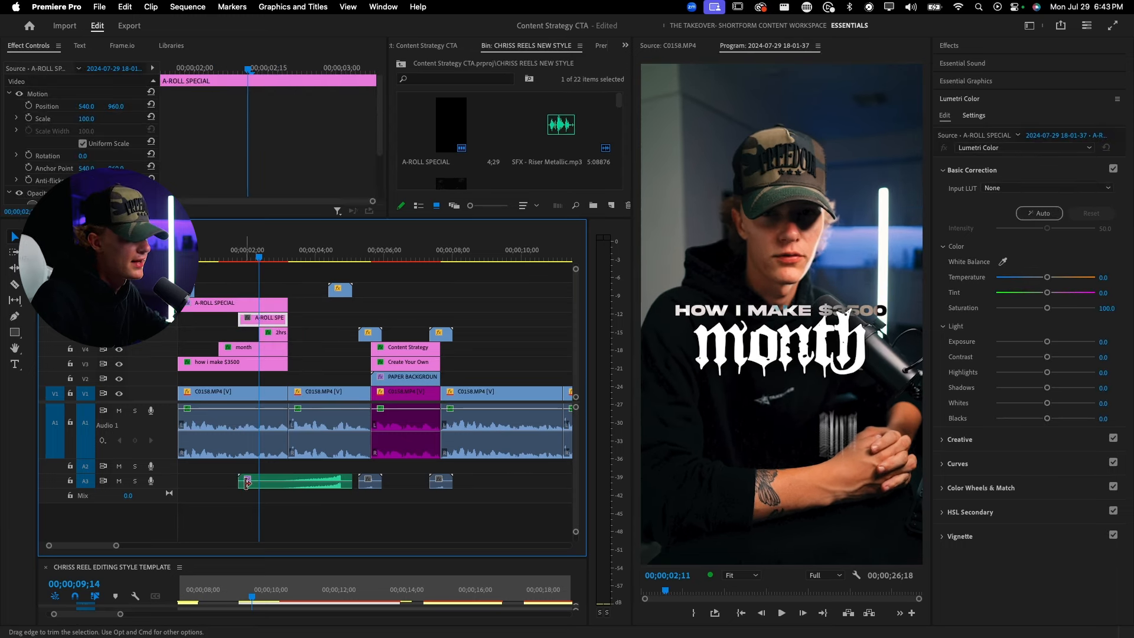
- Shift SFX - Riser Metallic.mp3 so its peak lines up with the cut between the first two talking-head clips
{"action": "left_click_drag", "start_coordinate": [239, 484], "coordinate": [276, 484]}
{"action": "scroll", "coordinate": [278, 484], "scroll_direction": "up", "scroll_amount": 10}
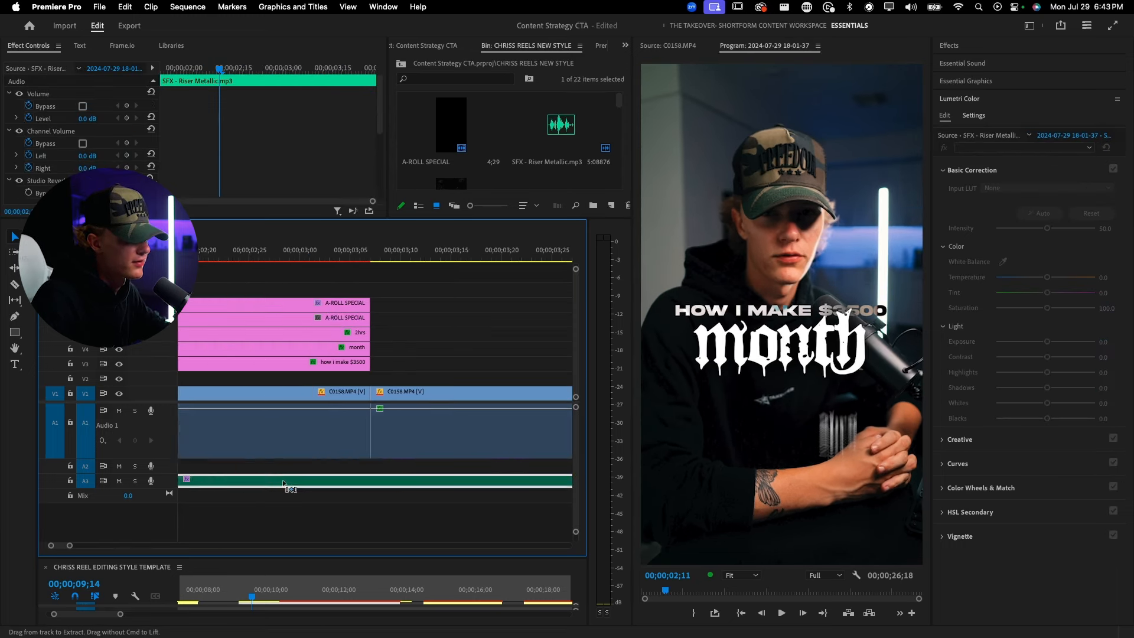
{"action": "left_click_drag", "start_coordinate": [468, 484], "coordinate": [356, 480]}
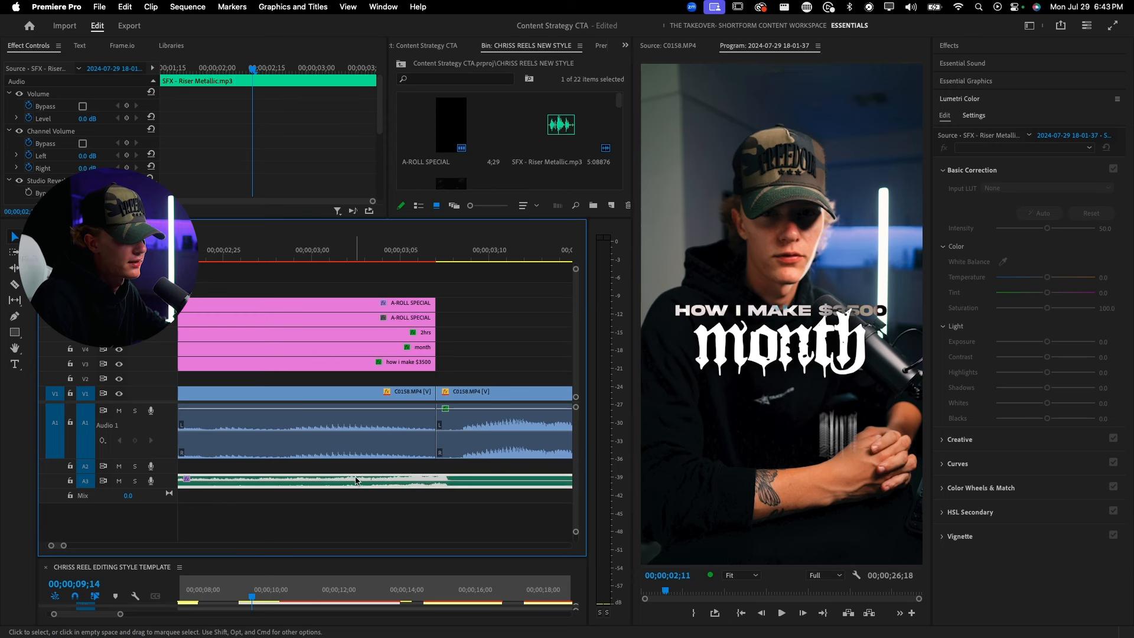
{"action": "mouse_move", "coordinate": [442, 484]}
{"action": "left_mouse_down"}
{"action": "mouse_move", "coordinate": [416, 485]}
{"action": "mouse_move", "coordinate": [457, 484]}
{"action": "mouse_move", "coordinate": [448, 480]}
{"action": "left_mouse_up"}
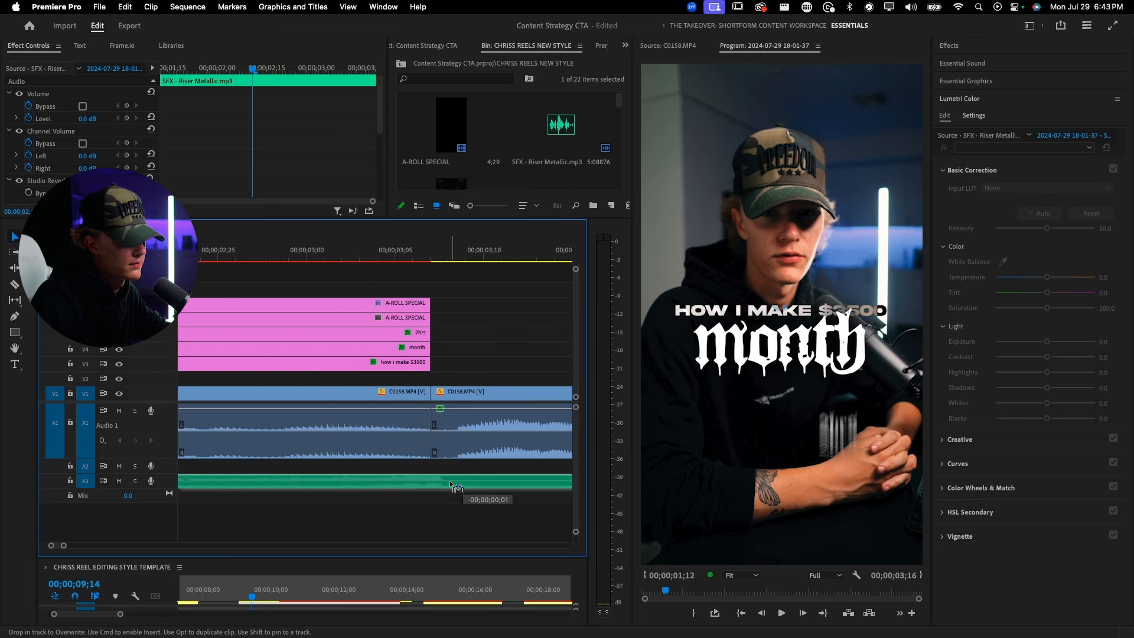
- Move the second CHRISS- FILMBURN OVERLAY clip so it straddles the cut between the first two talking-head clips
{"action": "scroll", "coordinate": [448, 481], "scroll_direction": "down", "scroll_amount": 8}
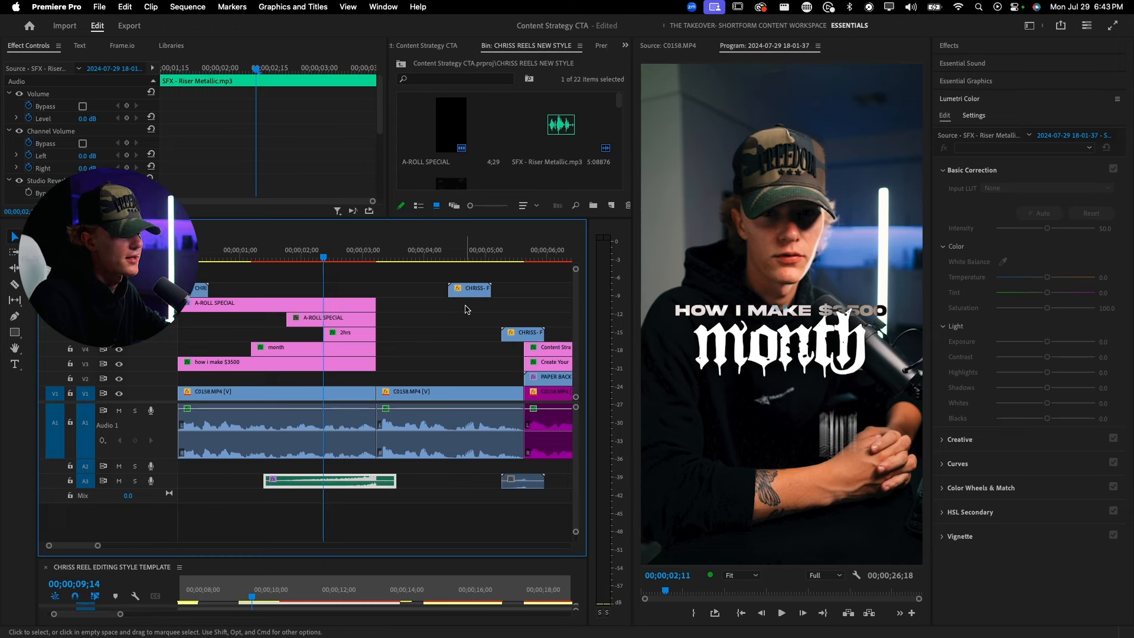
{"action": "left_click", "coordinate": [469, 291]}
{"action": "left_click_drag", "start_coordinate": [470, 291], "coordinate": [378, 294]}
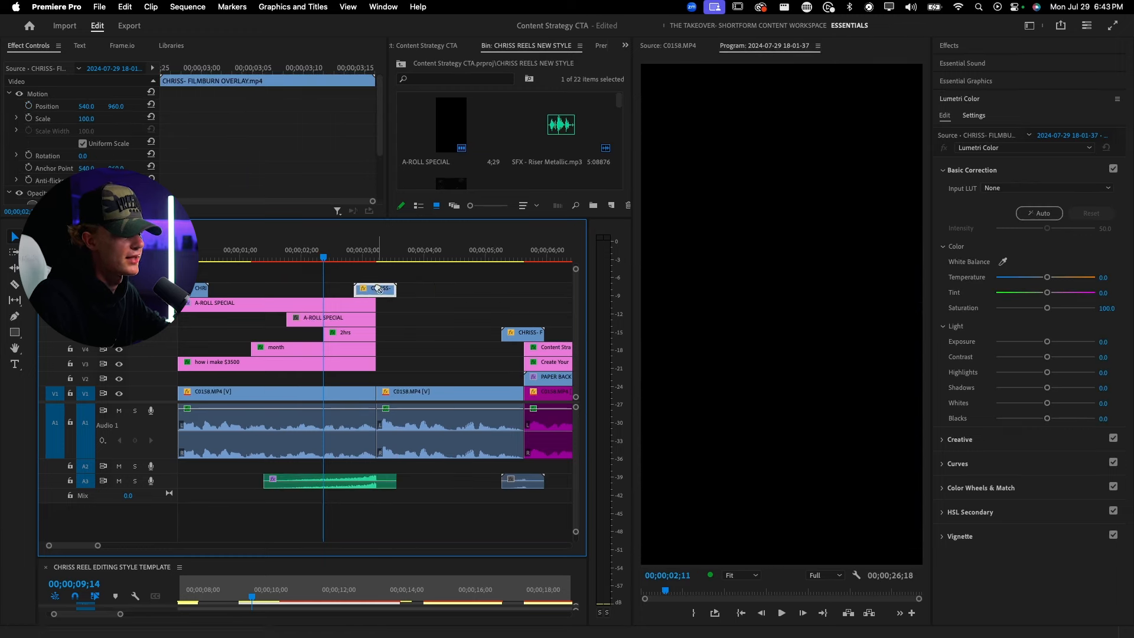
- Play the short from 00;00;00;00 through the film burn transition to check the intro's timing
{"action": "left_click_drag", "start_coordinate": [226, 254], "coordinate": [178, 254]}
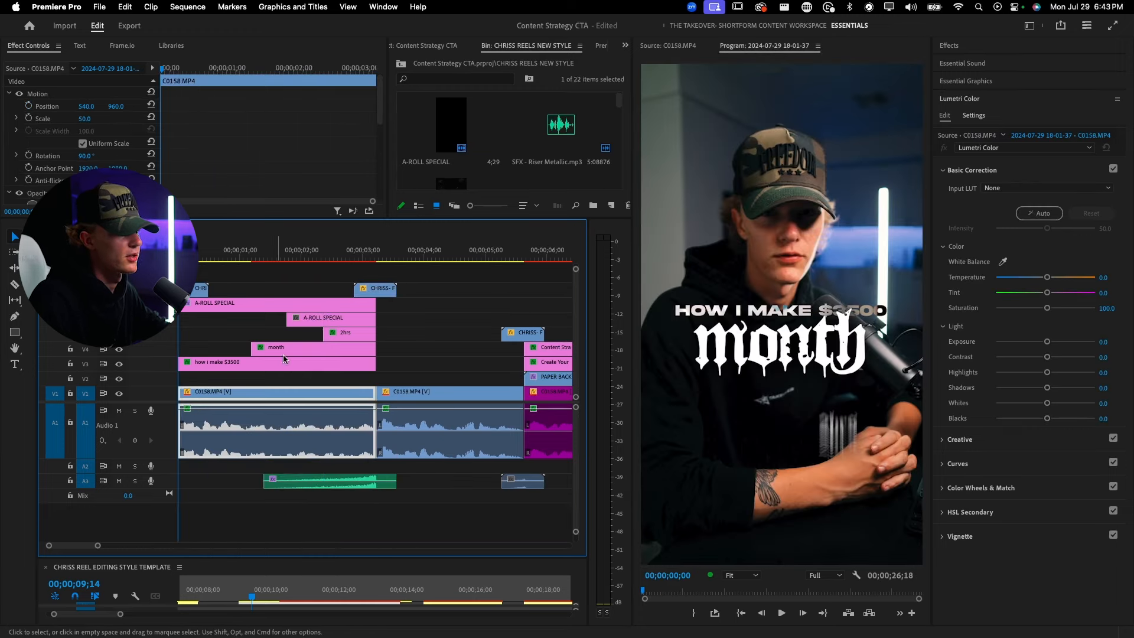
{"action": "key", "text": "space"}
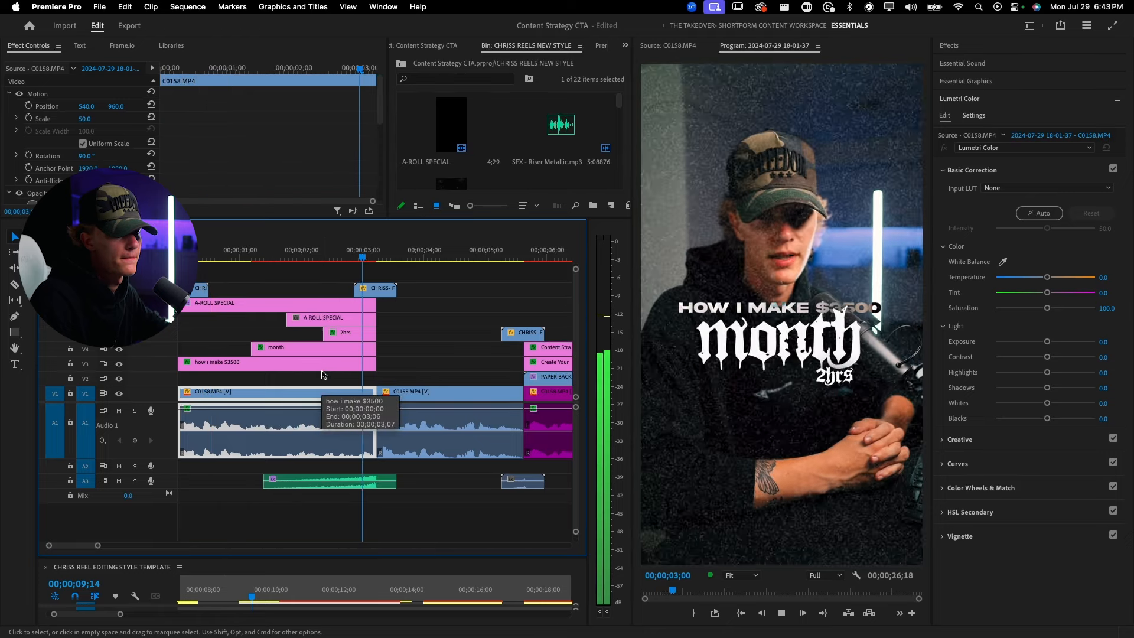
{"action": "key", "text": "space"}
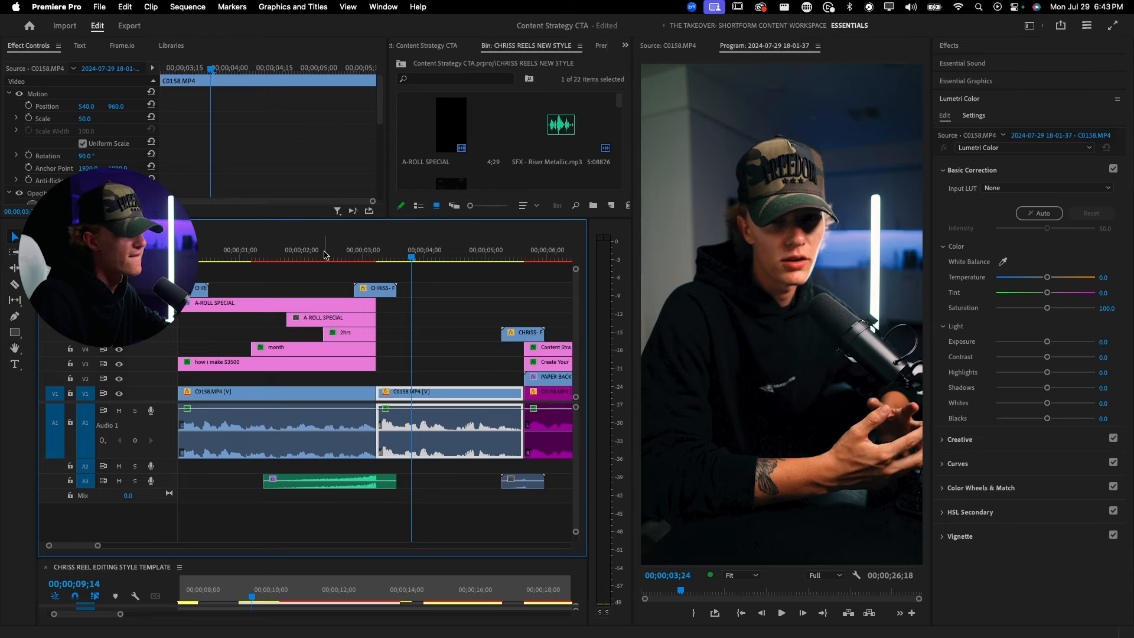
- Replace the "how i make $3500" title text with "are you struggling"
{"action": "left_click_drag", "start_coordinate": [323, 255], "coordinate": [194, 255]}
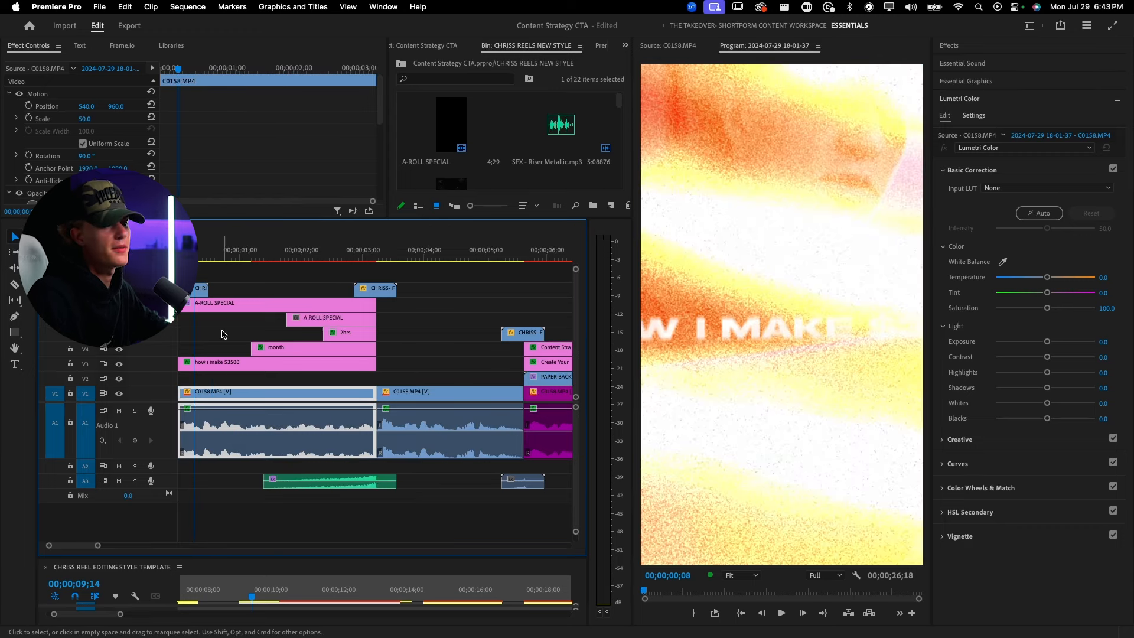
{"action": "left_click", "coordinate": [239, 362]}
{"action": "key", "text": "t"}
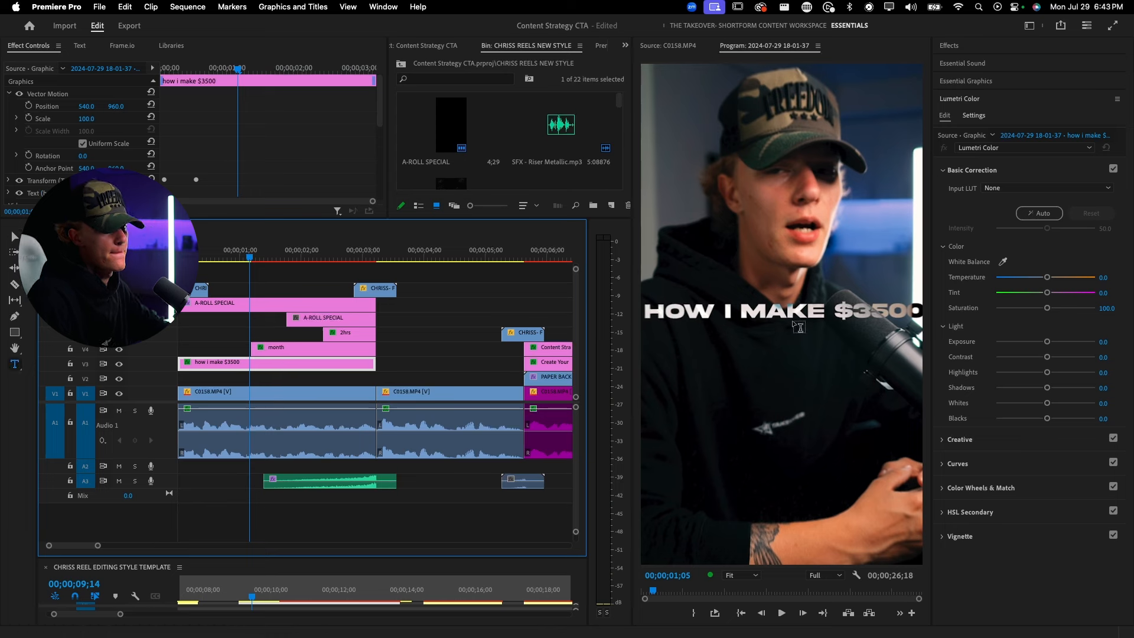
{"action": "triple_click", "coordinate": [788, 307]}
{"action": "type", "text": "ar"}
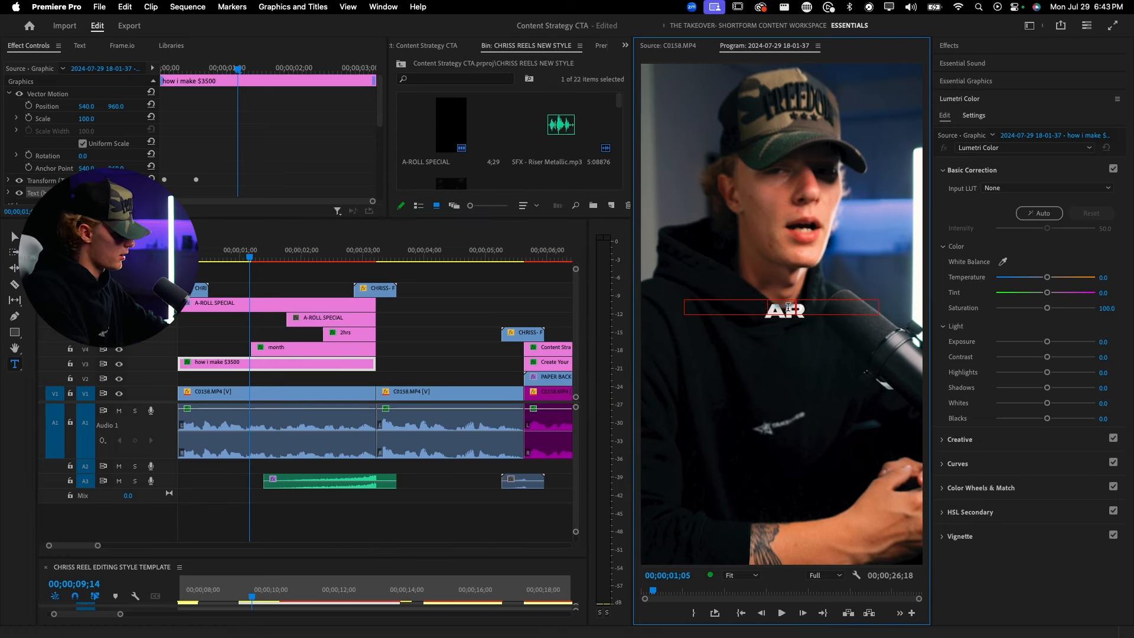
{"action": "type", "text": "e your"}
{"action": "key", "text": "BackSpace"}
{"action": "type", "text": "stru"}
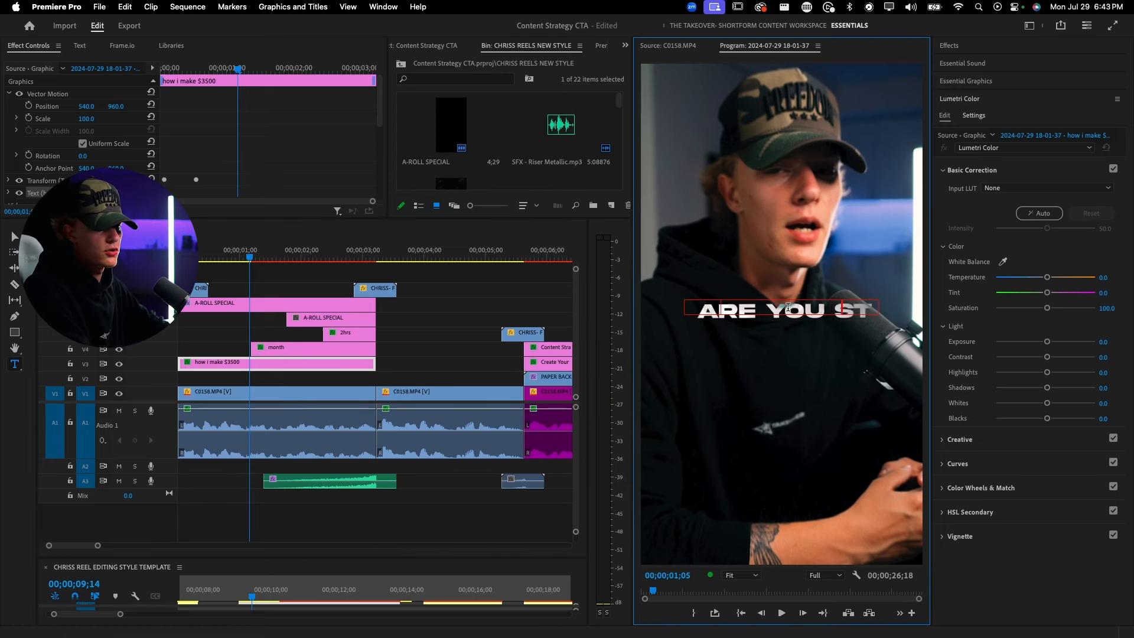
{"action": "type", "text": "gglin"}
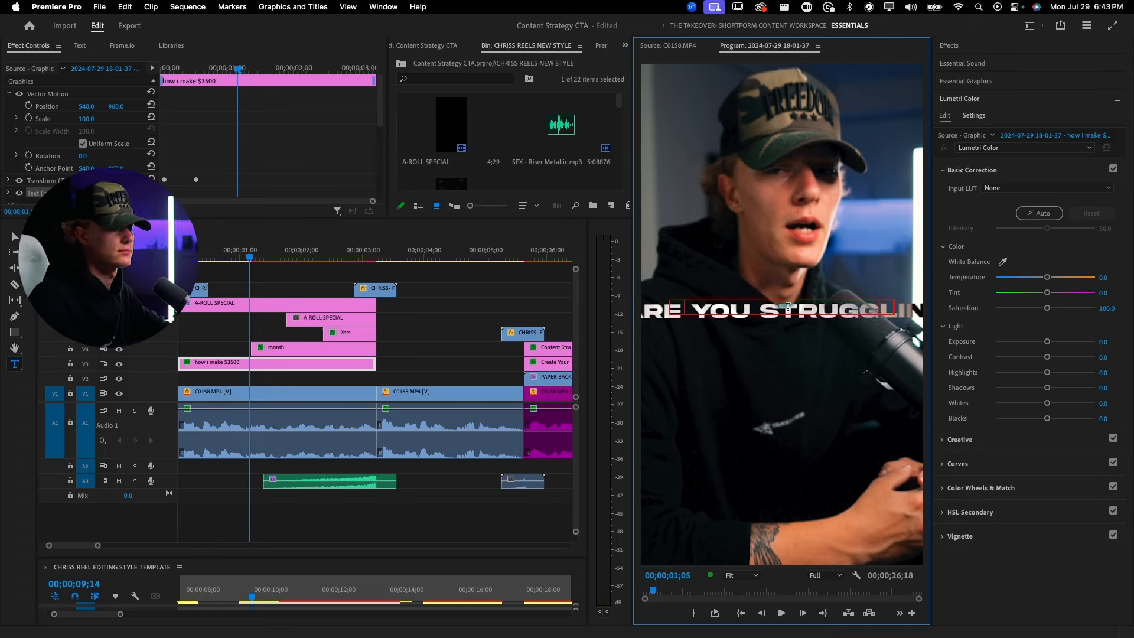
- Preview the opening with the "are you struggling" title from the start of the short
{"action": "left_click_drag", "start_coordinate": [232, 259], "coordinate": [179, 309]}
{"action": "left_click", "coordinate": [217, 335]}
{"action": "key", "text": "space"}
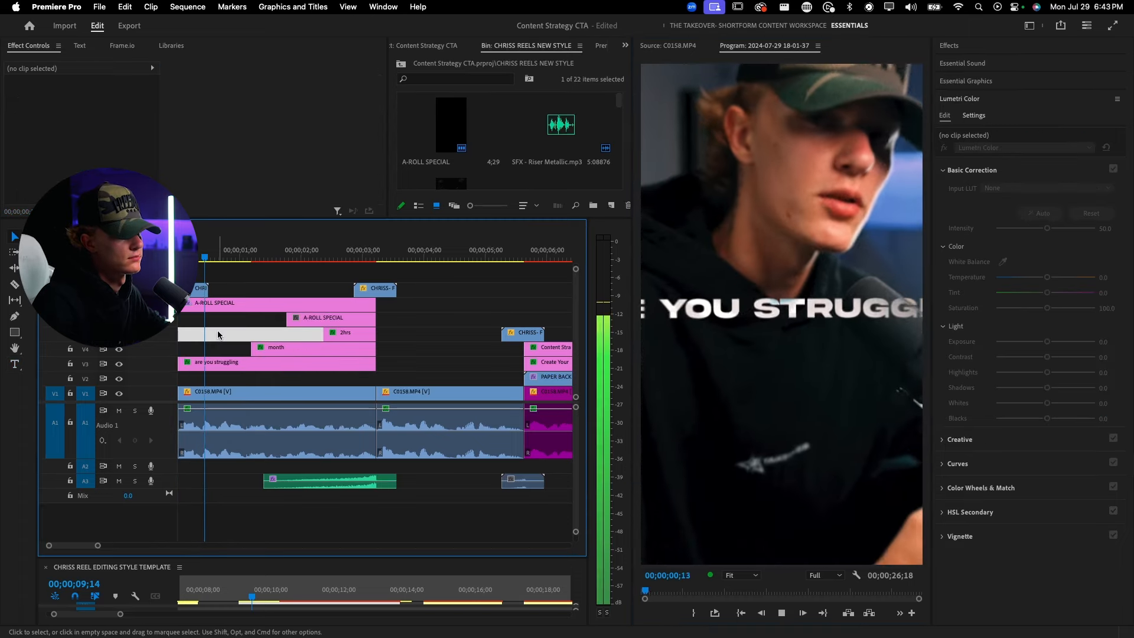
{"action": "key", "text": "space"}
- Replace the "month" text with "content ideas"
{"action": "left_click", "coordinate": [295, 352]}
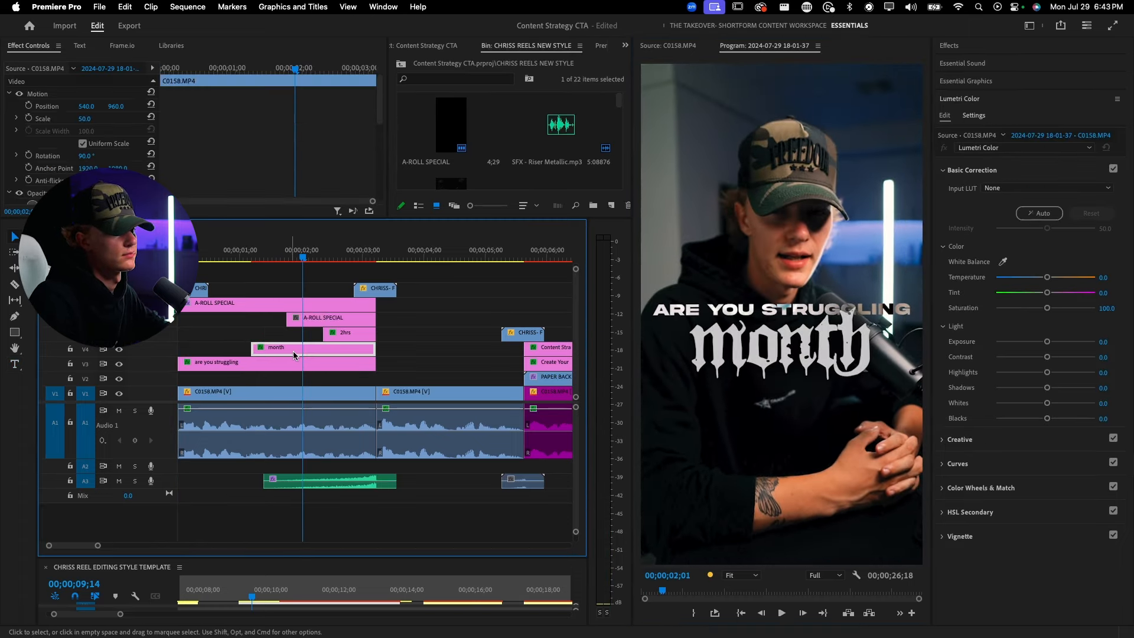
{"action": "key", "text": "t"}
{"action": "double_click", "coordinate": [797, 343]}
{"action": "type", "text": "content"}
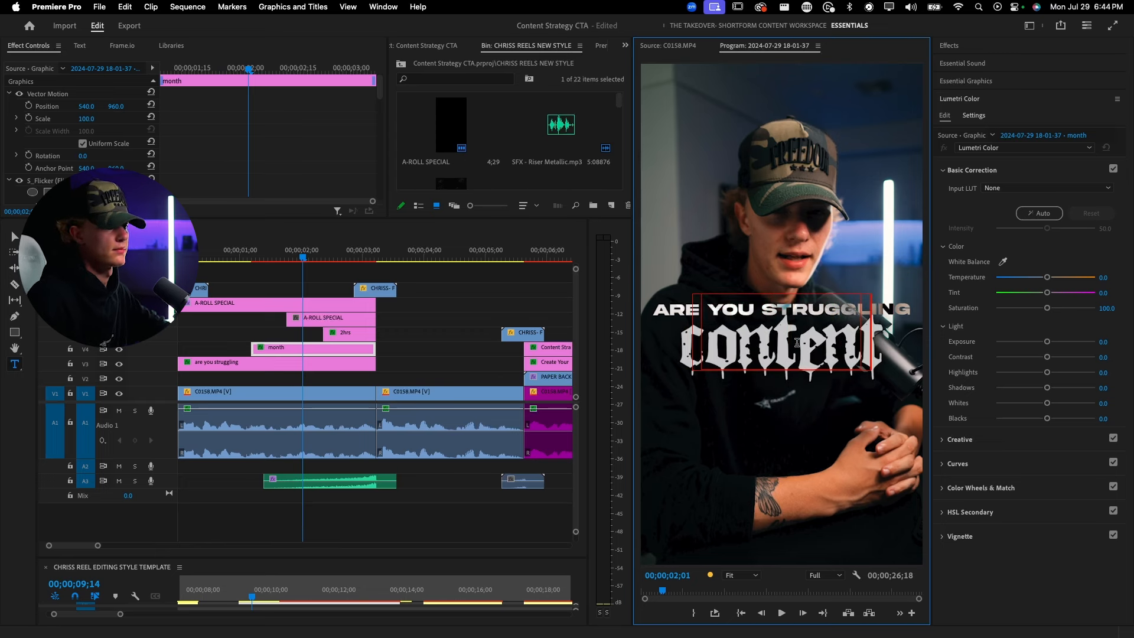
{"action": "type", "text": " ide"}
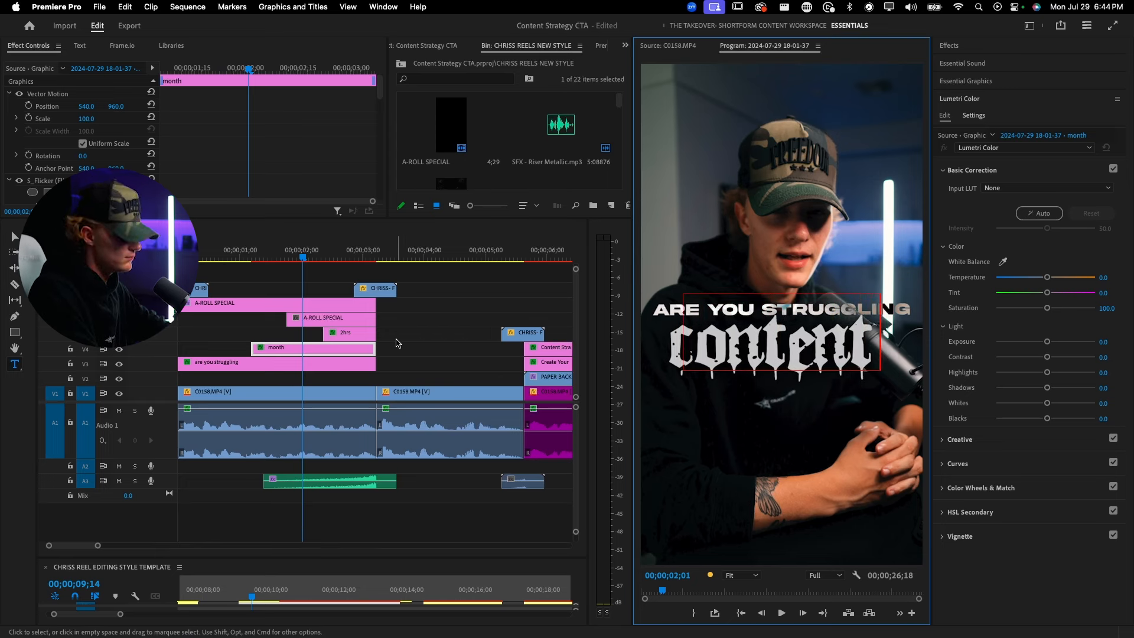
{"action": "type", "text": "as"}
{"action": "left_click", "coordinate": [384, 345]}
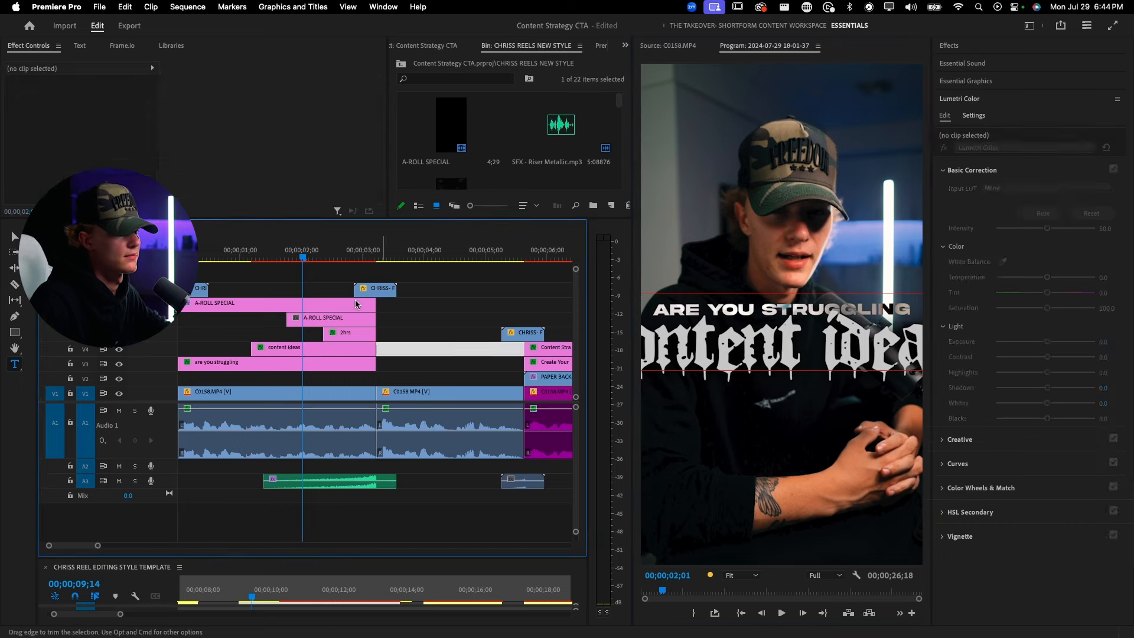
- Play on to the "2hrs" text layer and replace its text with "personal brand"
{"action": "left_click", "coordinate": [290, 258]}
{"action": "key", "text": "space"}
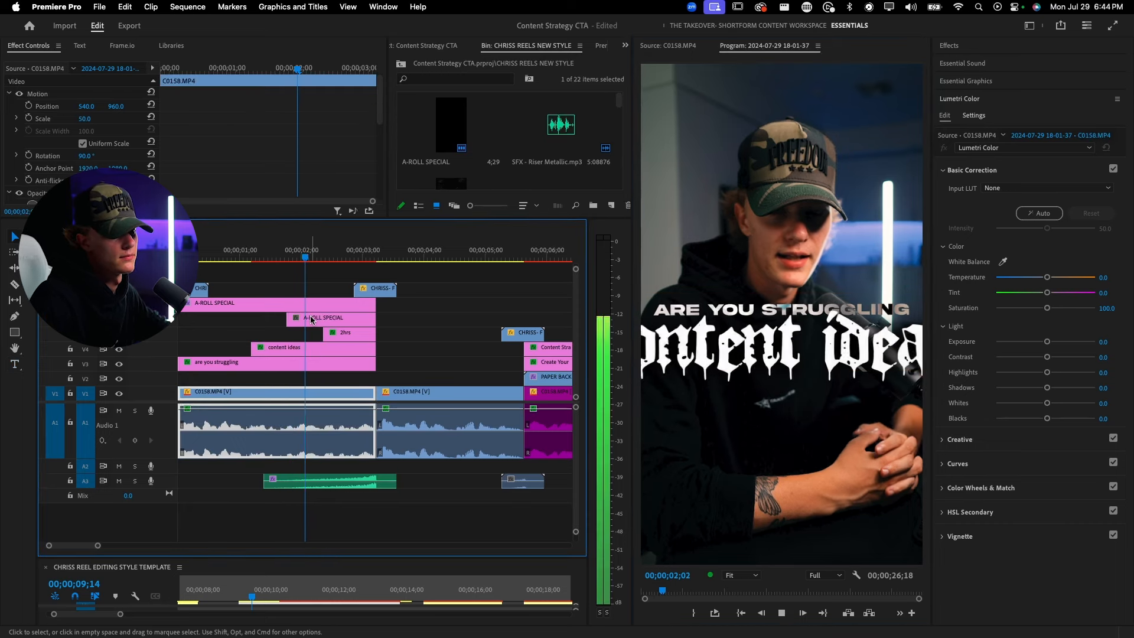
{"action": "key", "text": "c"}
{"action": "left_click", "coordinate": [328, 332]}
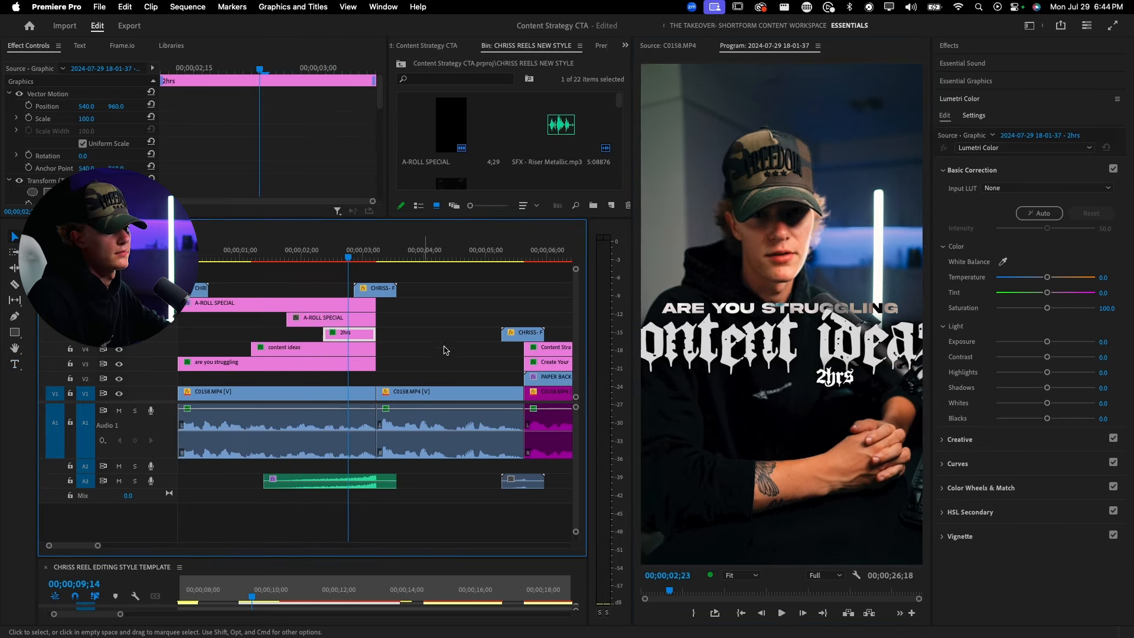
{"action": "left_click", "coordinate": [849, 375]}
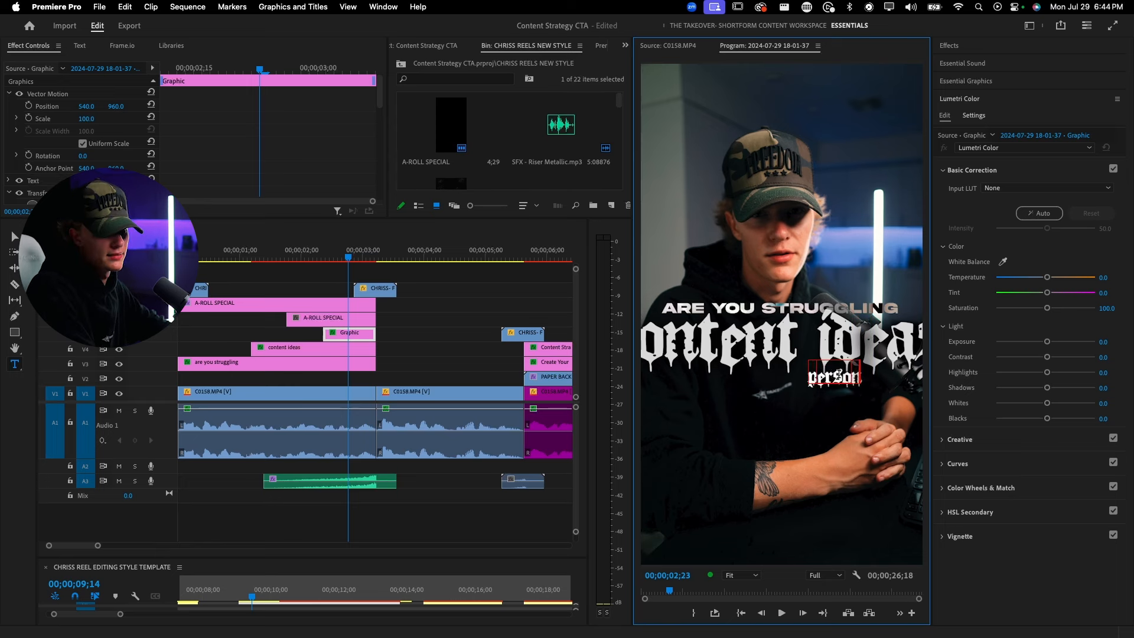
{"action": "type", "text": "personal brand"}
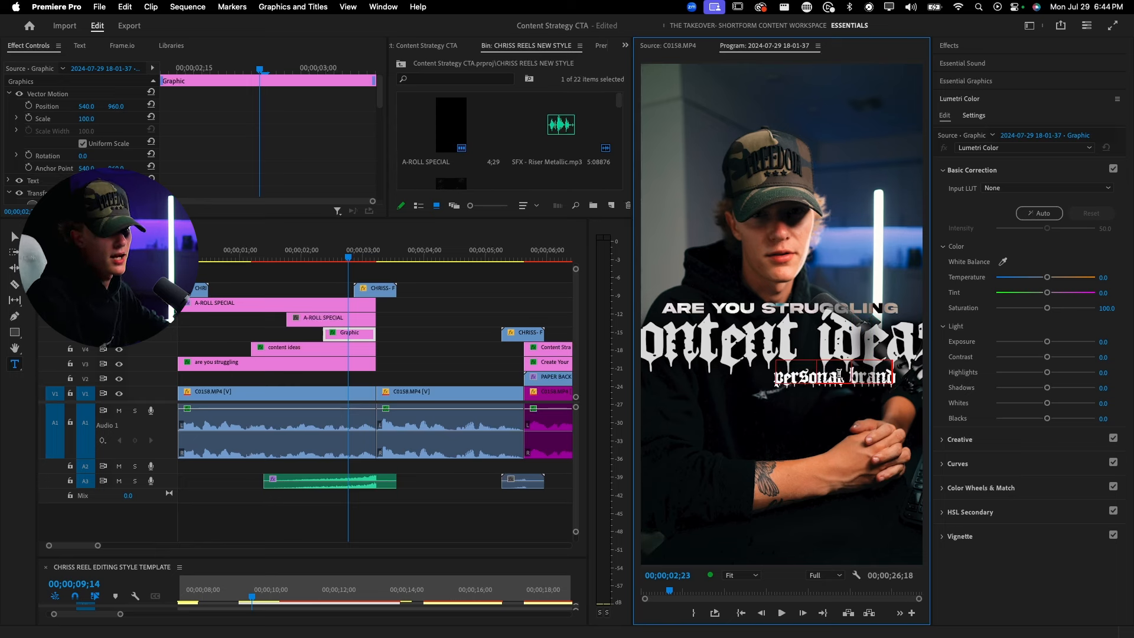
{"action": "left_click", "coordinate": [411, 348]}
- Set the title scales to 68 for "content ideas", 61 for "are you struggling" at Y 989, and 46 for "personal brand" at Y 905
{"action": "left_click", "coordinate": [824, 338]}
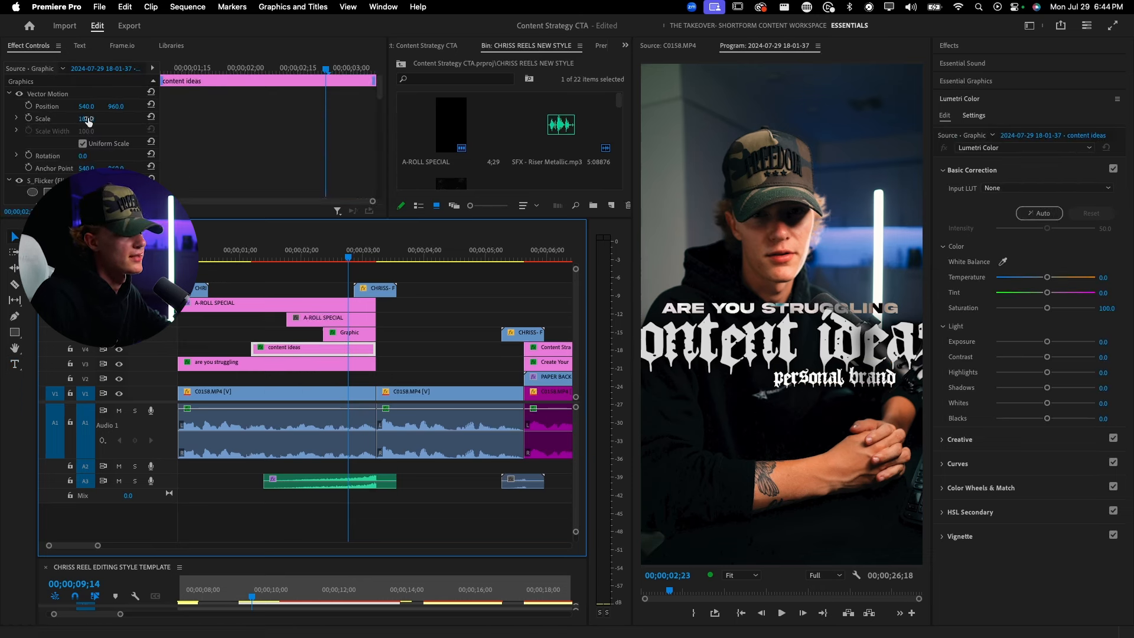
{"action": "left_click_drag", "start_coordinate": [86, 119], "coordinate": [76, 119]}
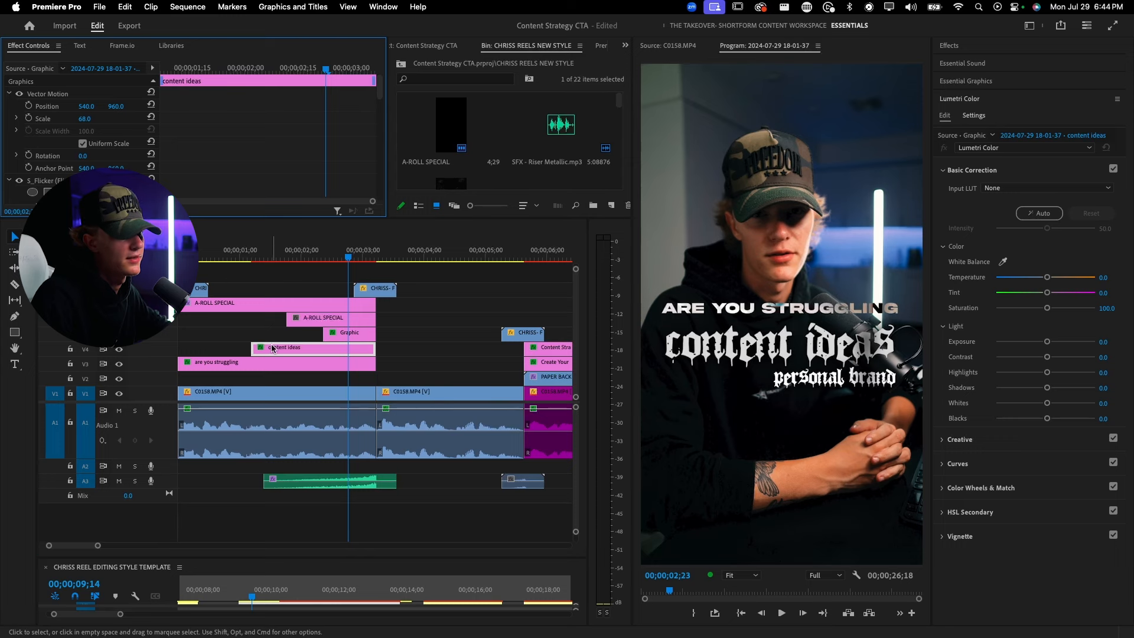
{"action": "left_click", "coordinate": [270, 362]}
{"action": "left_click_drag", "start_coordinate": [86, 118], "coordinate": [132, 107]}
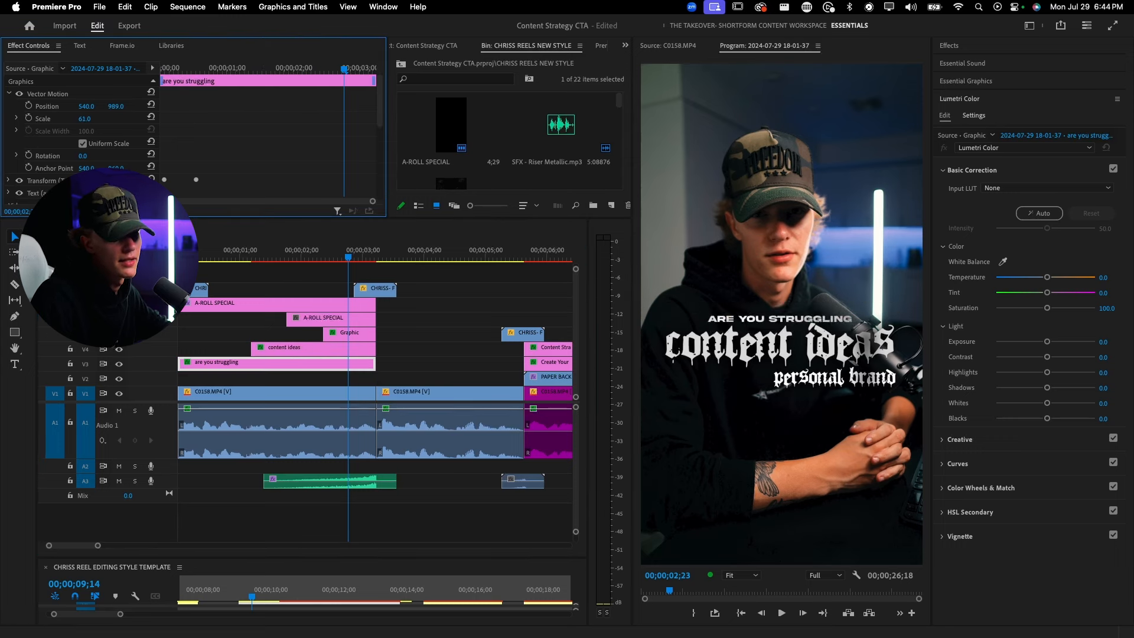
{"action": "left_click", "coordinate": [347, 332]}
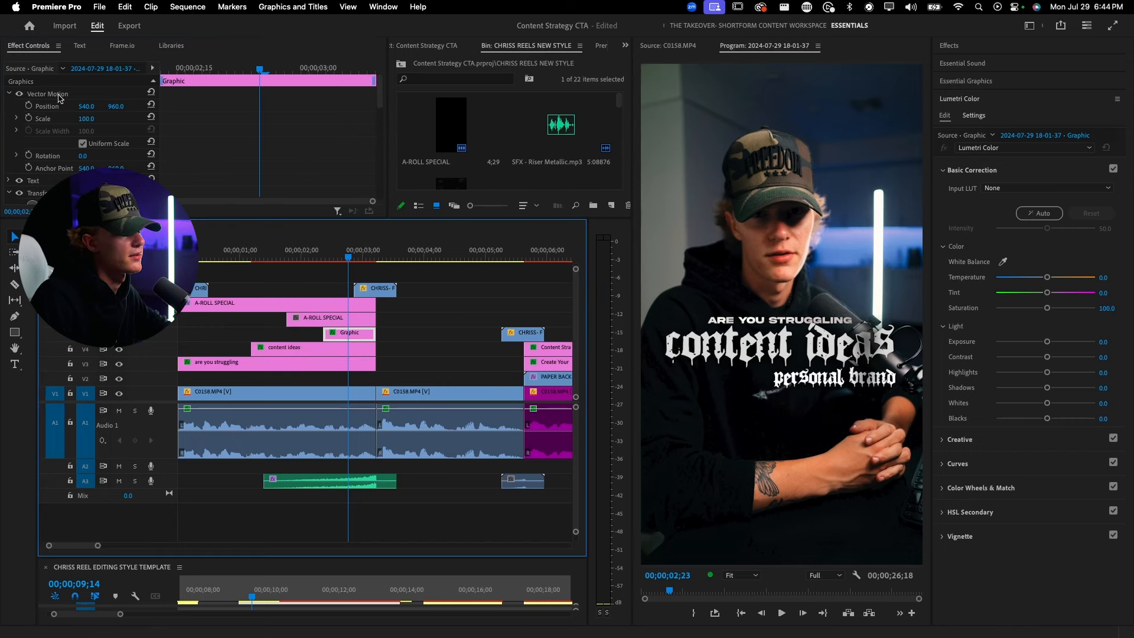
{"action": "mouse_move", "coordinate": [85, 119]}
{"action": "left_mouse_down"}
{"action": "mouse_move", "coordinate": [59, 119]}
{"action": "mouse_move", "coordinate": [72, 107]}
{"action": "left_mouse_up"}
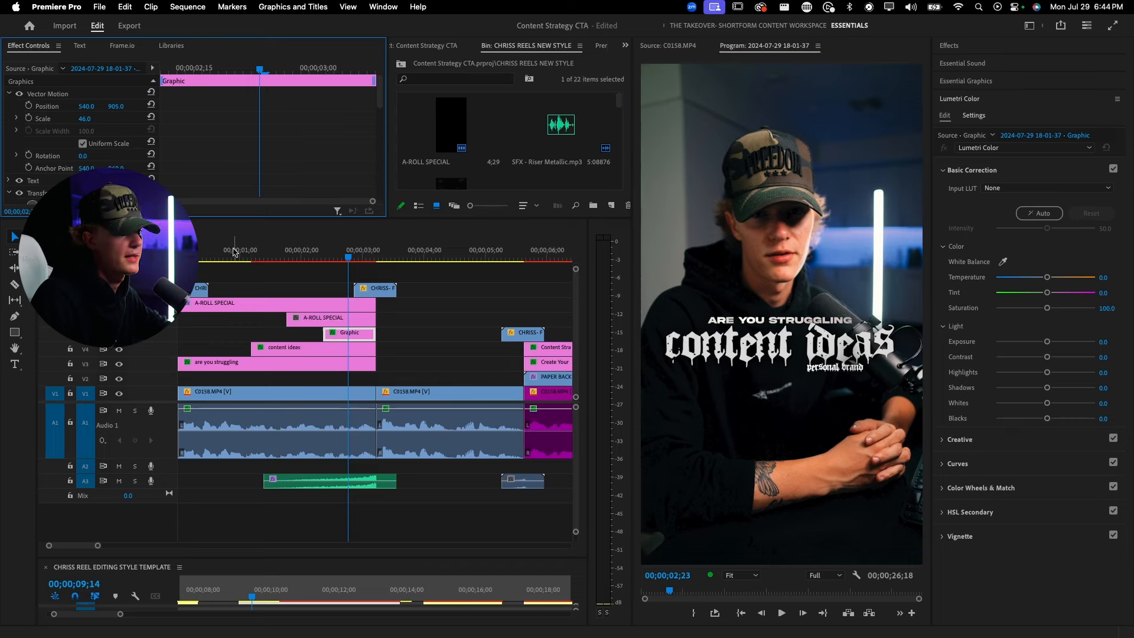
- Play the short from the start, then replay across the cut following the opening titles
{"action": "left_click", "coordinate": [271, 394]}
{"action": "key", "text": "Home"}
{"action": "key", "text": "c"}
{"action": "key", "text": "v"}
{"action": "key", "text": "space"}
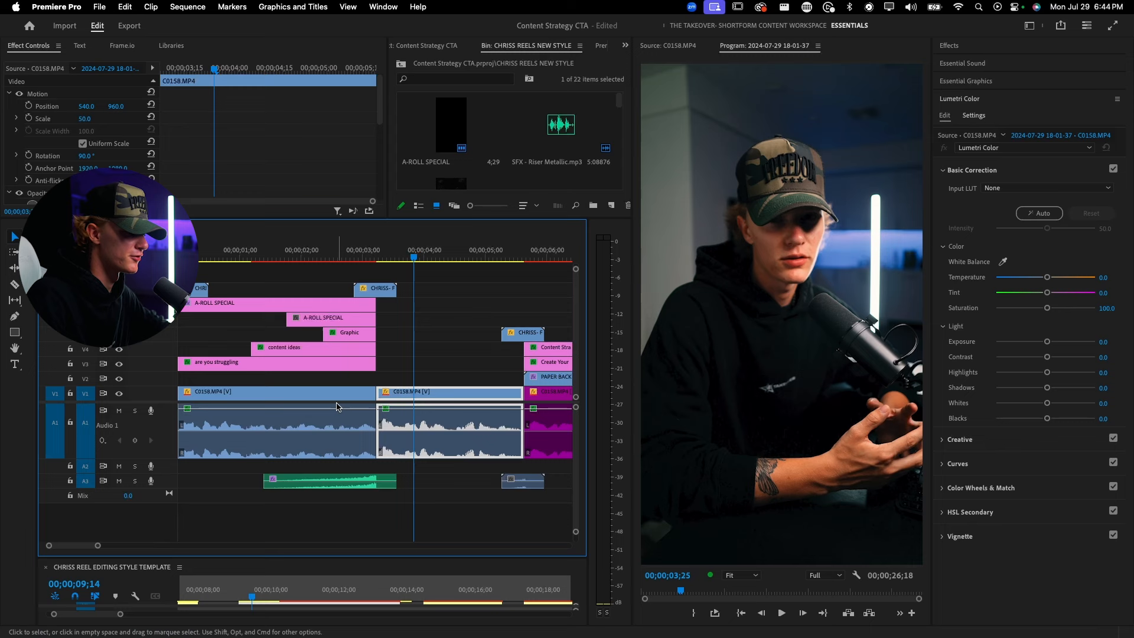
{"action": "key", "text": "minus"}
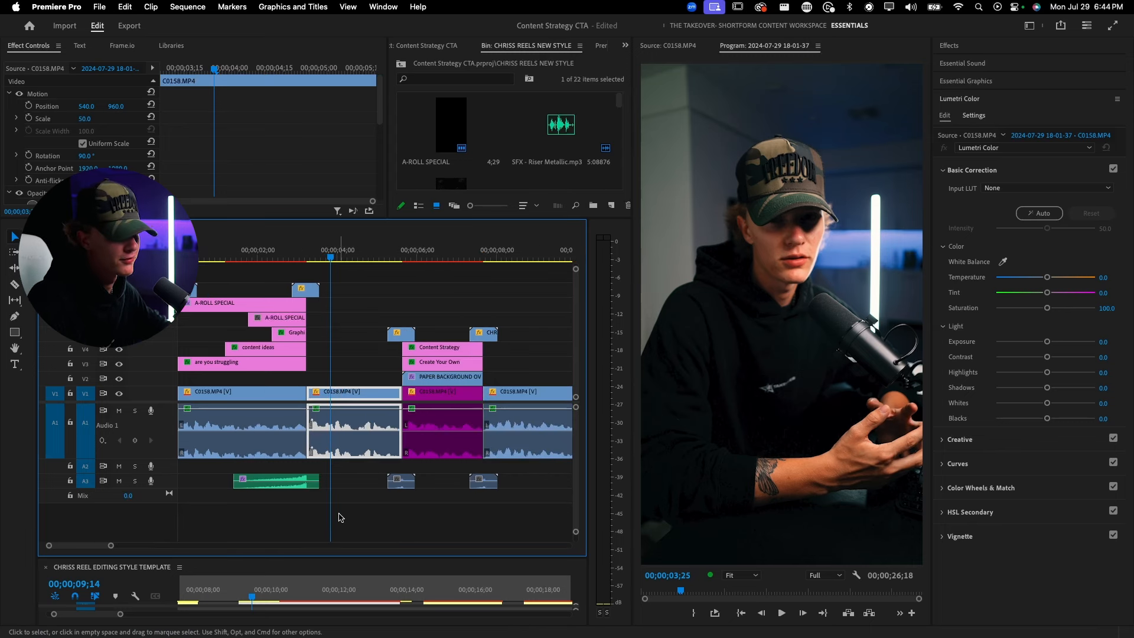
{"action": "left_click", "coordinate": [291, 256]}
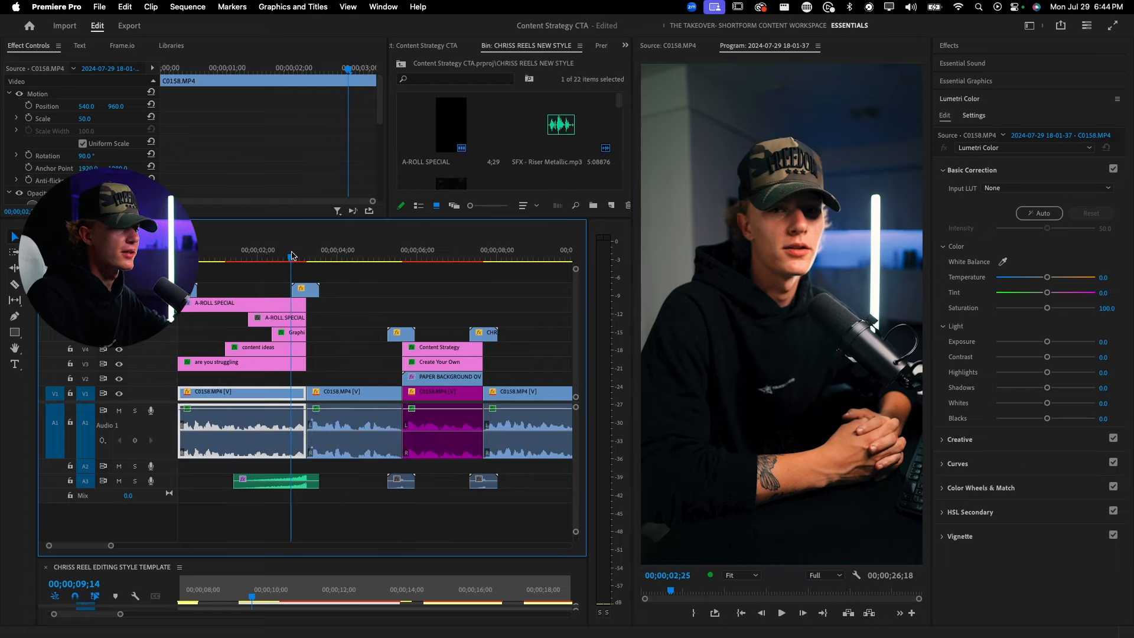
{"action": "key", "text": "space"}
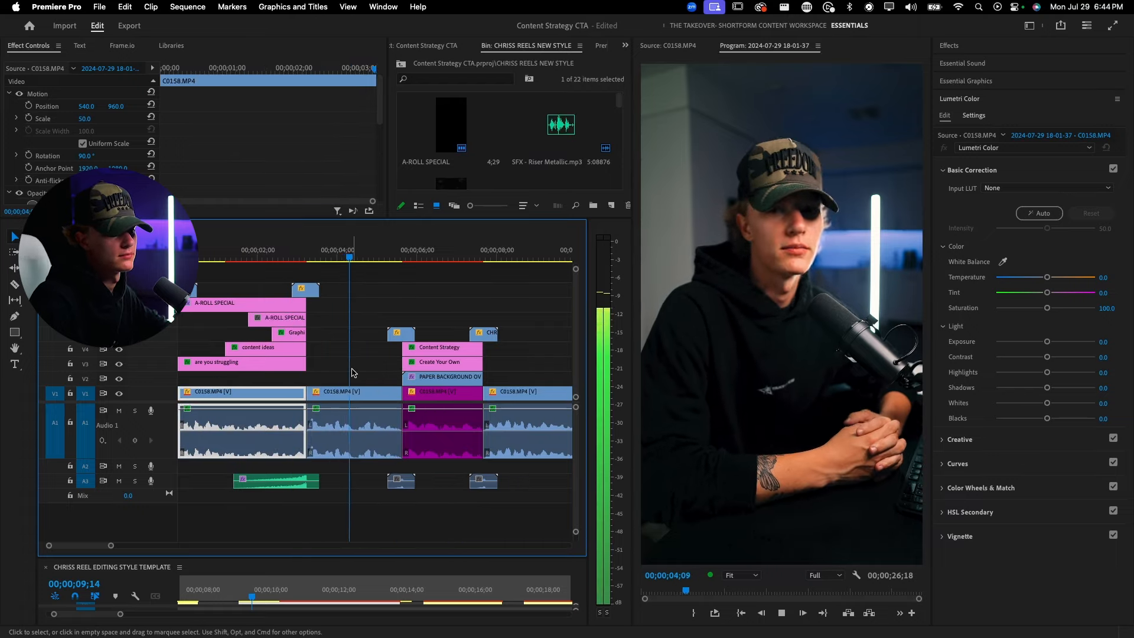
- Play on through the untitled clips and replay the start of the clip near 00;00;11;09
{"action": "left_click", "coordinate": [351, 367]}
{"action": "key", "text": "minus"}
{"action": "key", "text": "minus"}
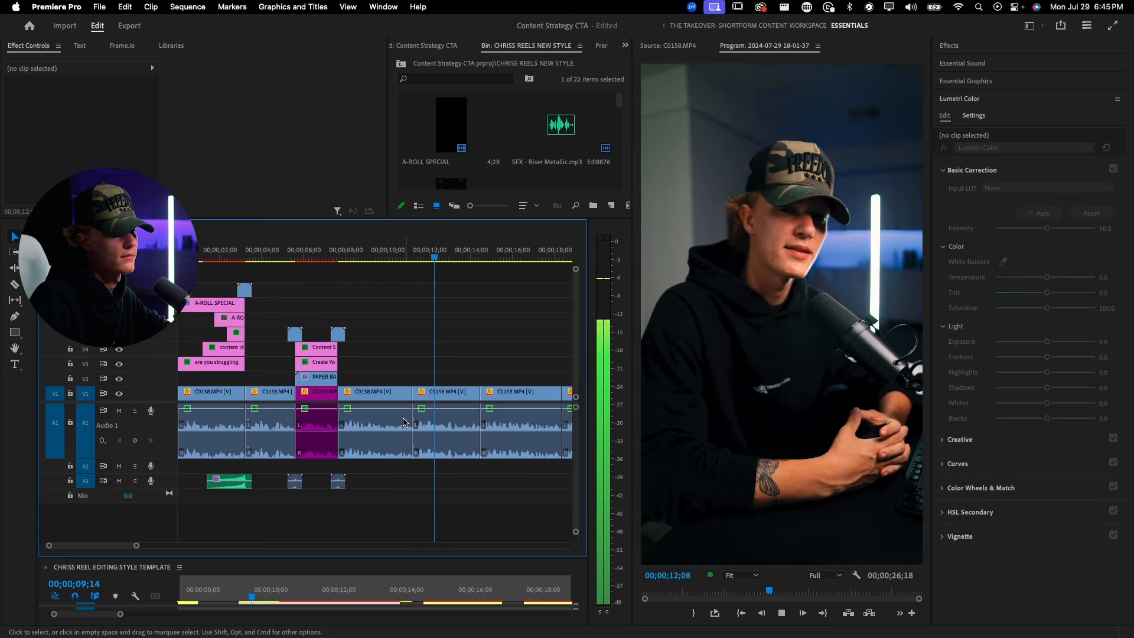
{"action": "left_click", "coordinate": [432, 390]}
{"action": "left_click", "coordinate": [416, 251]}
{"action": "key", "text": "space"}
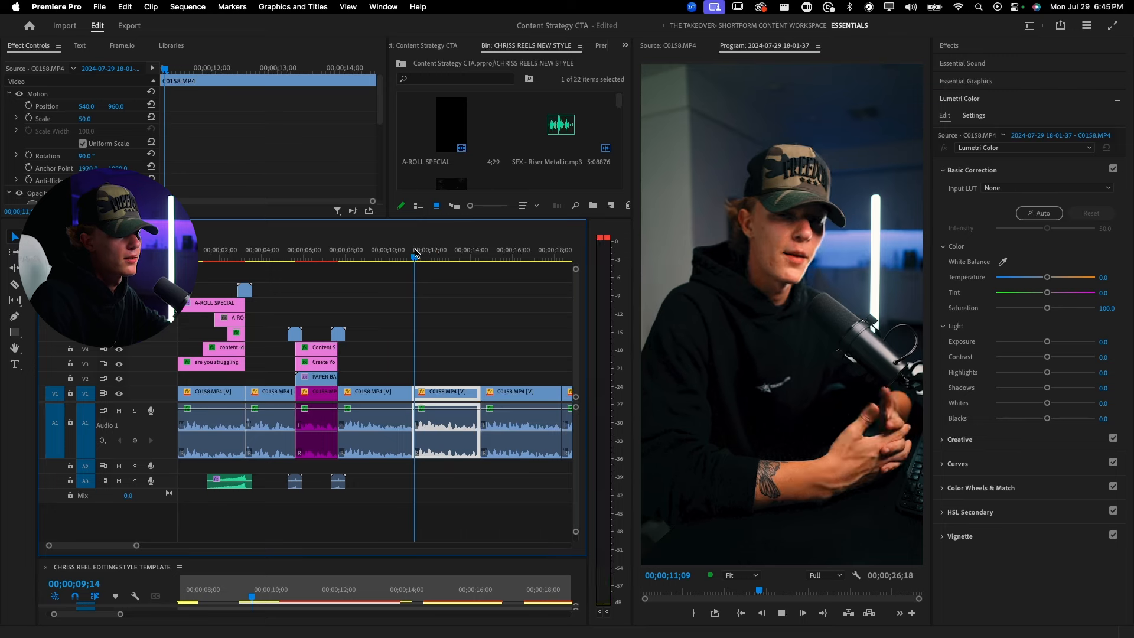
{"action": "key", "text": "space"}
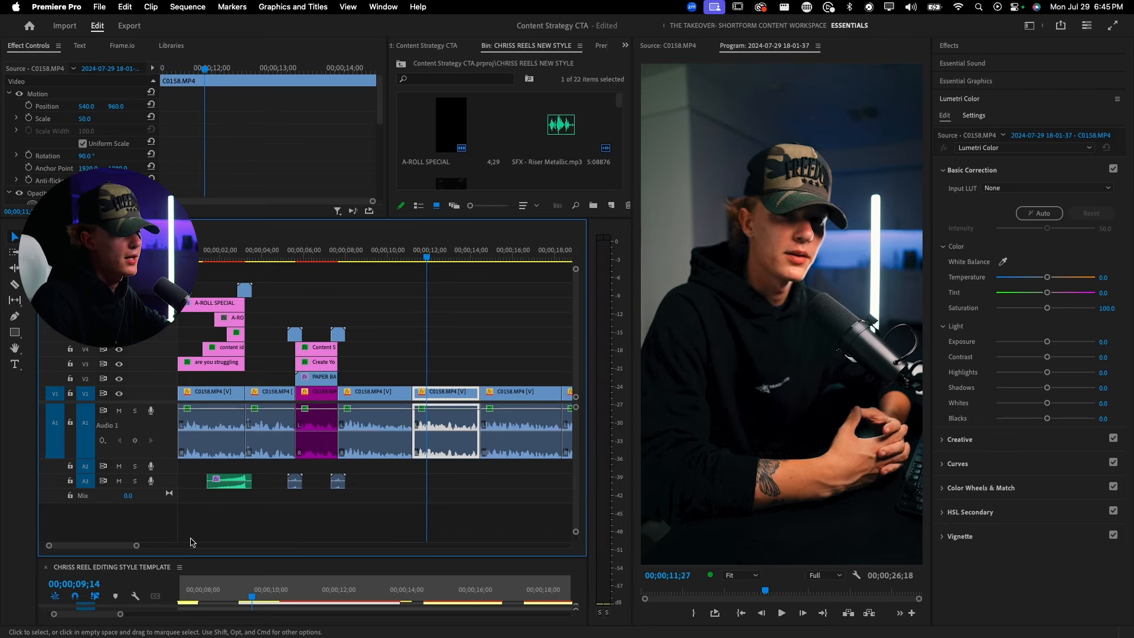
- Copy the A-ROLL SPECIAL, "start today" and "you can" layers from the template sequence and paste them into the short at about 00;00;11;02
{"action": "left_click_drag", "start_coordinate": [173, 558], "coordinate": [178, 327]}
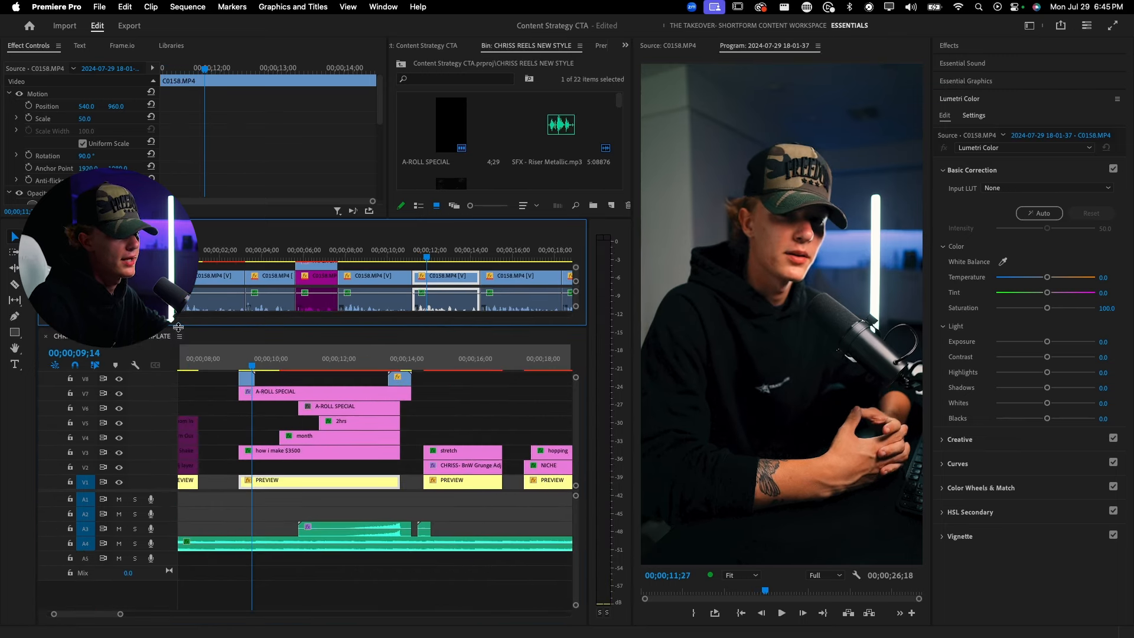
{"action": "scroll", "coordinate": [354, 396], "scroll_direction": "right", "scroll_amount": 5}
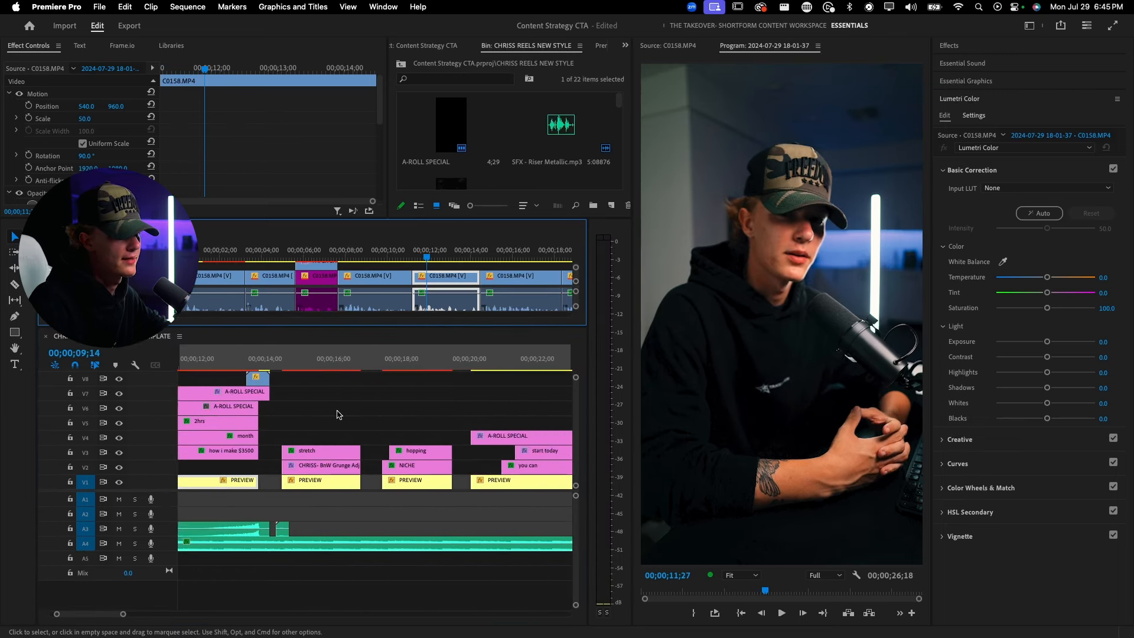
{"action": "left_click", "coordinate": [264, 362]}
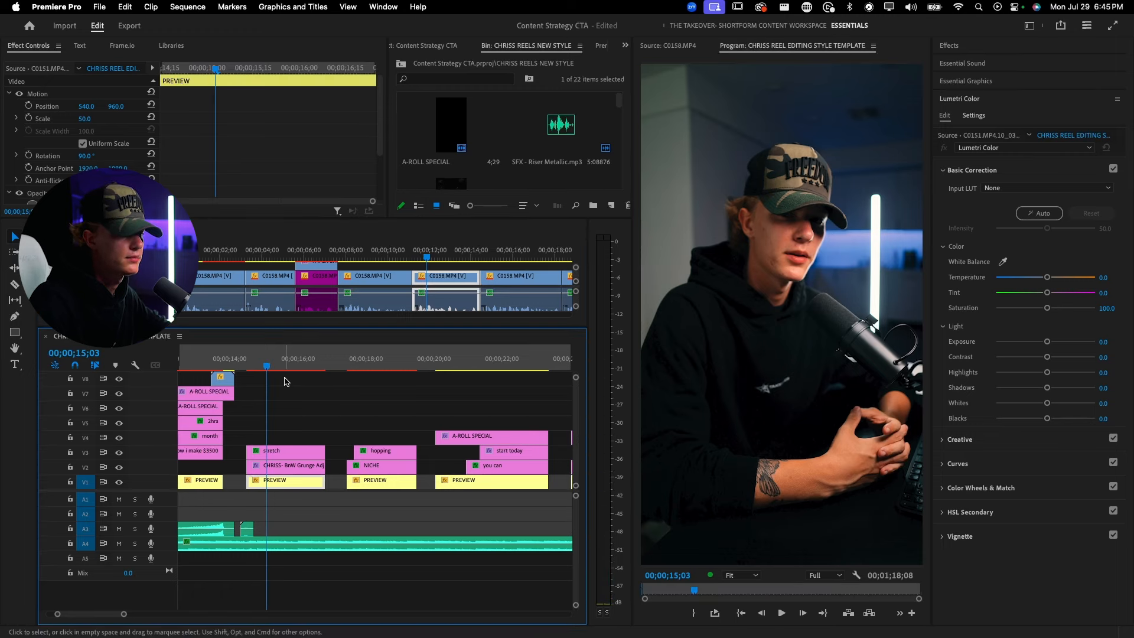
{"action": "key", "text": "space"}
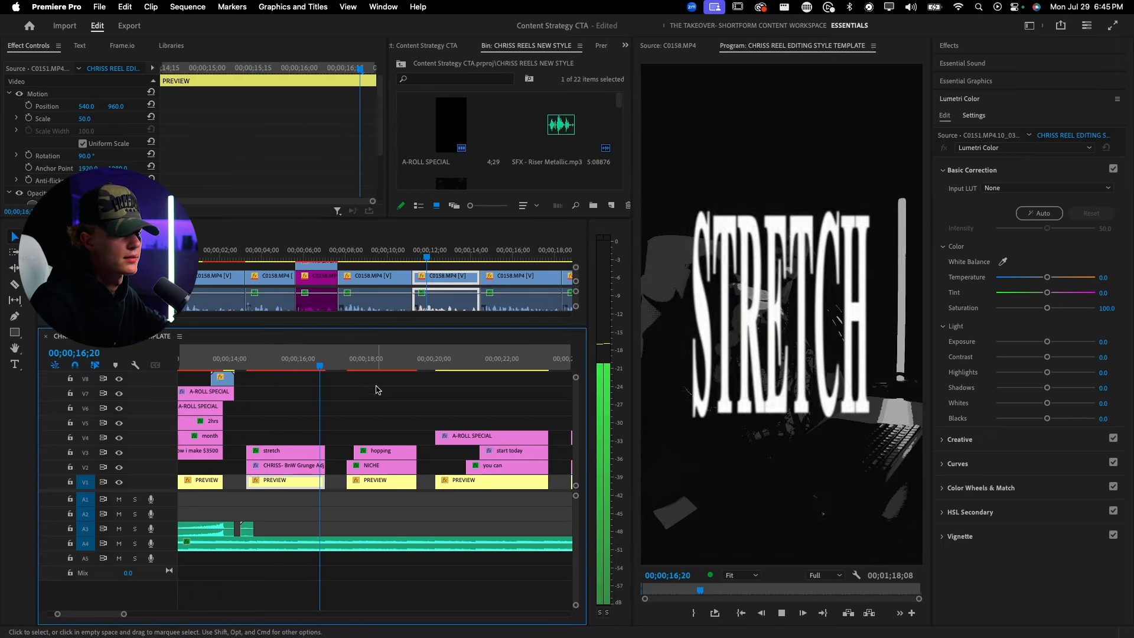
{"action": "left_click_drag", "start_coordinate": [444, 421], "coordinate": [512, 468]}
{"action": "left_click_drag", "start_coordinate": [410, 326], "coordinate": [411, 504]}
{"action": "left_click", "coordinate": [412, 258]}
{"action": "key", "text": "super+v"}
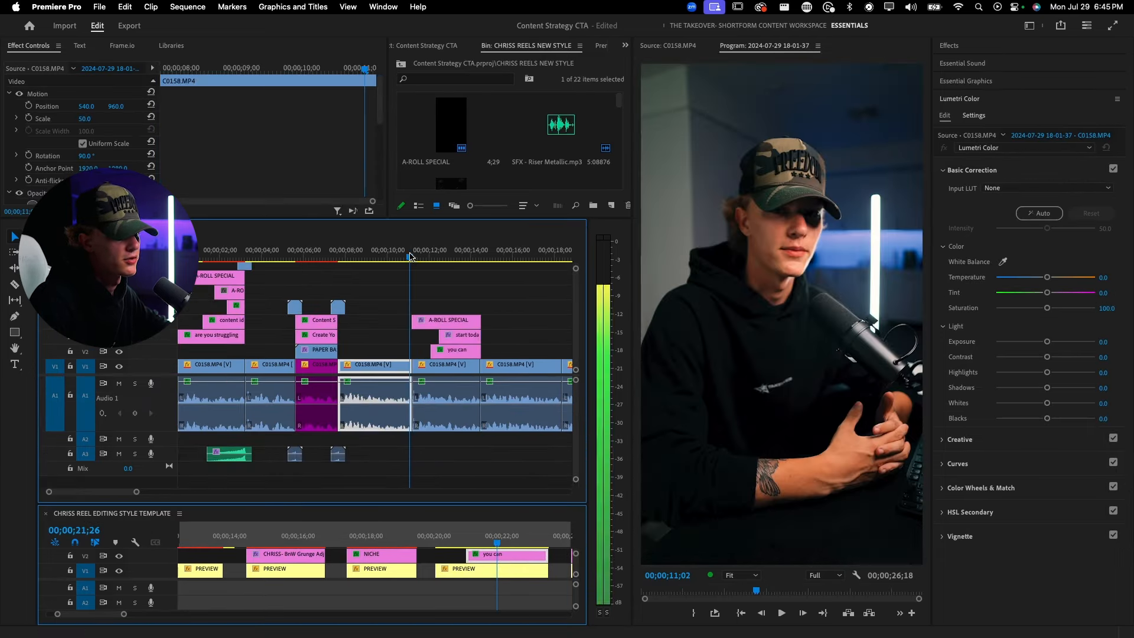
- Move the three pasted layers earlier so "you can" starts at the cut near 00;00;11, and play that section
{"action": "scroll", "coordinate": [432, 294], "scroll_direction": "up", "scroll_amount": 3}
{"action": "key", "text": "space"}
{"action": "key", "text": "space"}
{"action": "left_click_drag", "start_coordinate": [540, 303], "coordinate": [439, 352]}
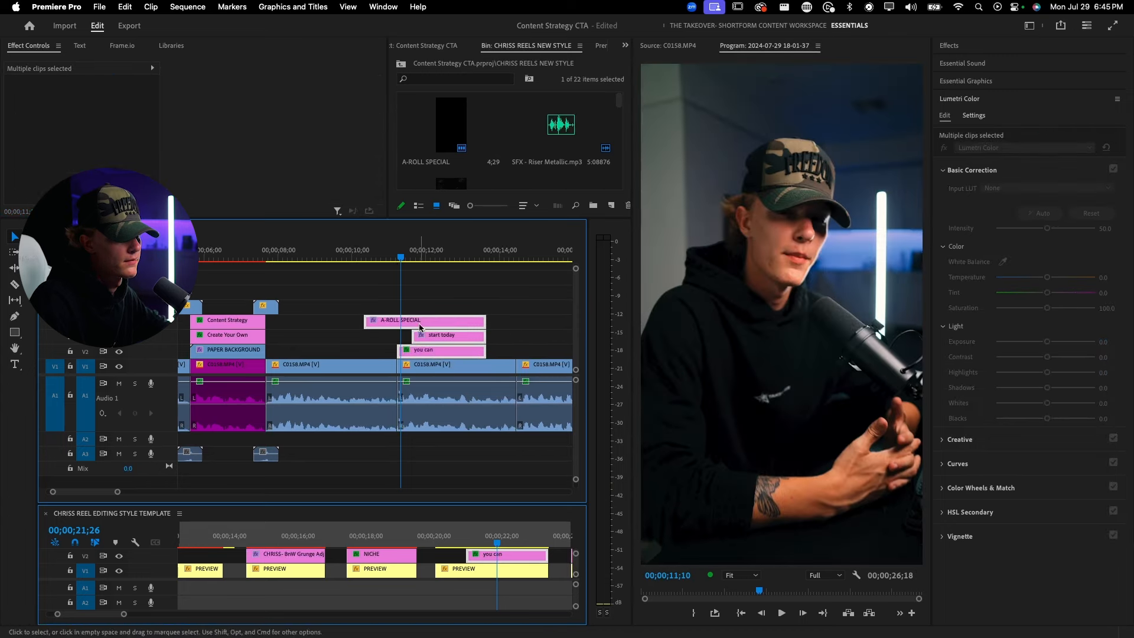
{"action": "left_click", "coordinate": [352, 252]}
{"action": "key", "text": "space"}
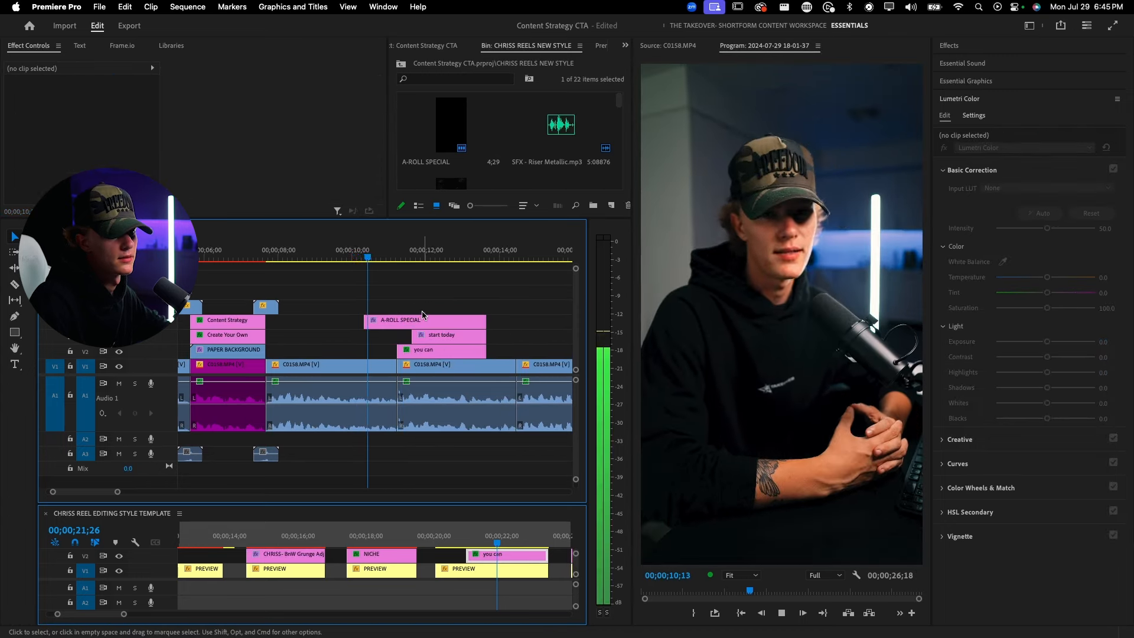
{"action": "scroll", "coordinate": [428, 313], "scroll_direction": "up", "scroll_amount": 2}
{"action": "key", "text": "space"}
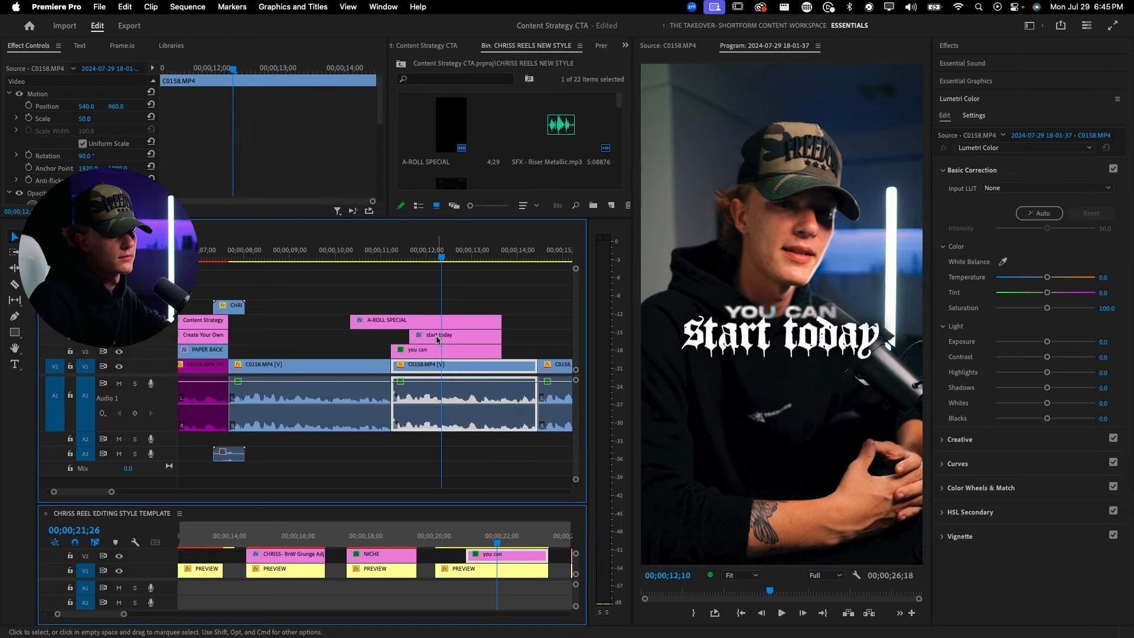
- Disable the A-ROLL SPECIAL layer and replace the "start today" text with "strategy"
{"action": "left_click", "coordinate": [441, 336]}
{"action": "key", "text": "t"}
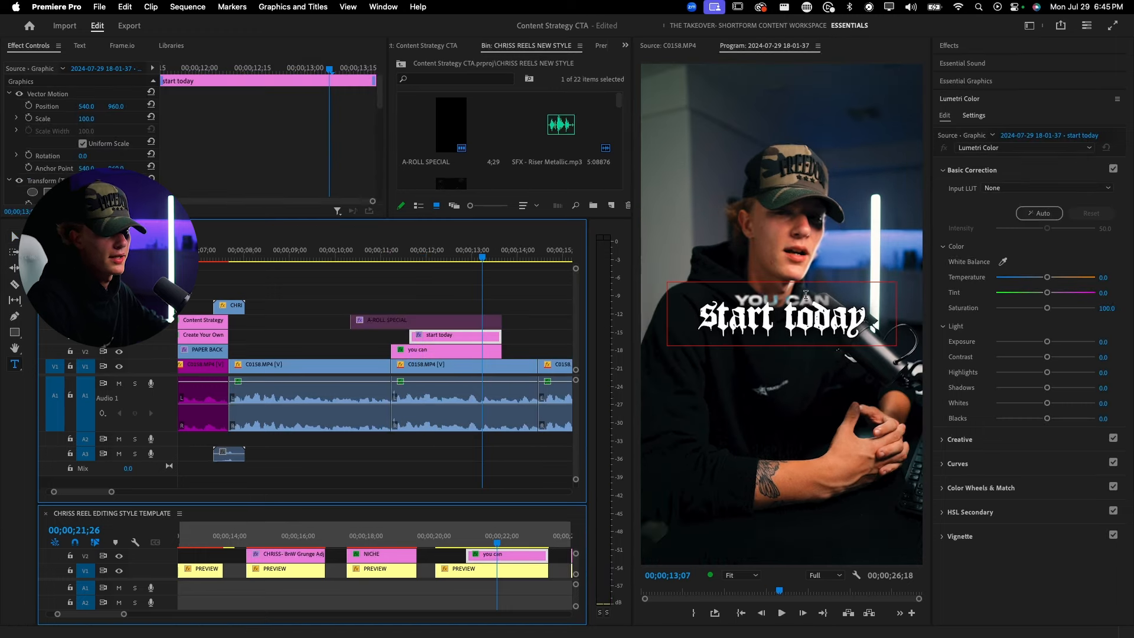
{"action": "triple_click", "coordinate": [799, 306]}
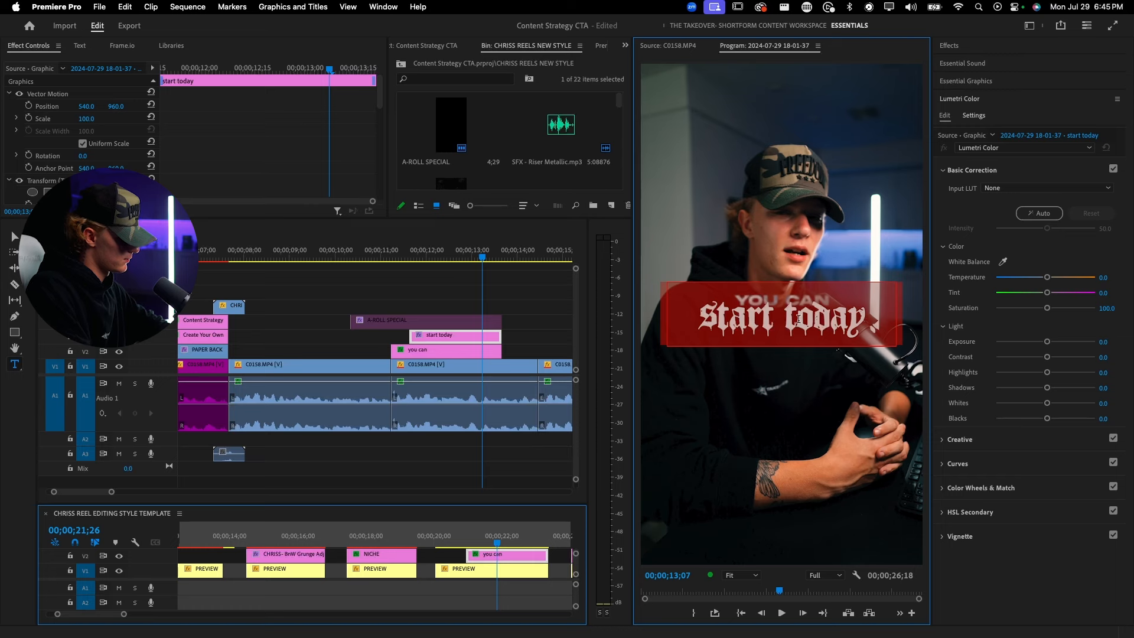
{"action": "type", "text": "Star"}
{"action": "key", "text": "BackSpace"}
{"action": "key", "text": "BackSpace"}
{"action": "key", "text": "BackSpace"}
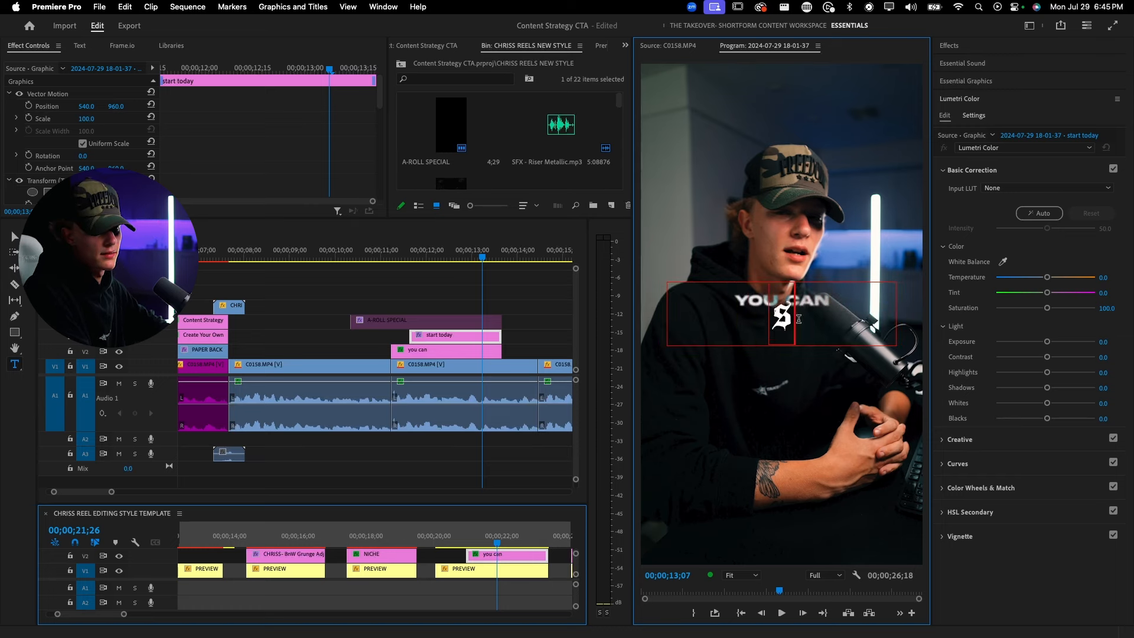
{"action": "type", "text": "trategy"}
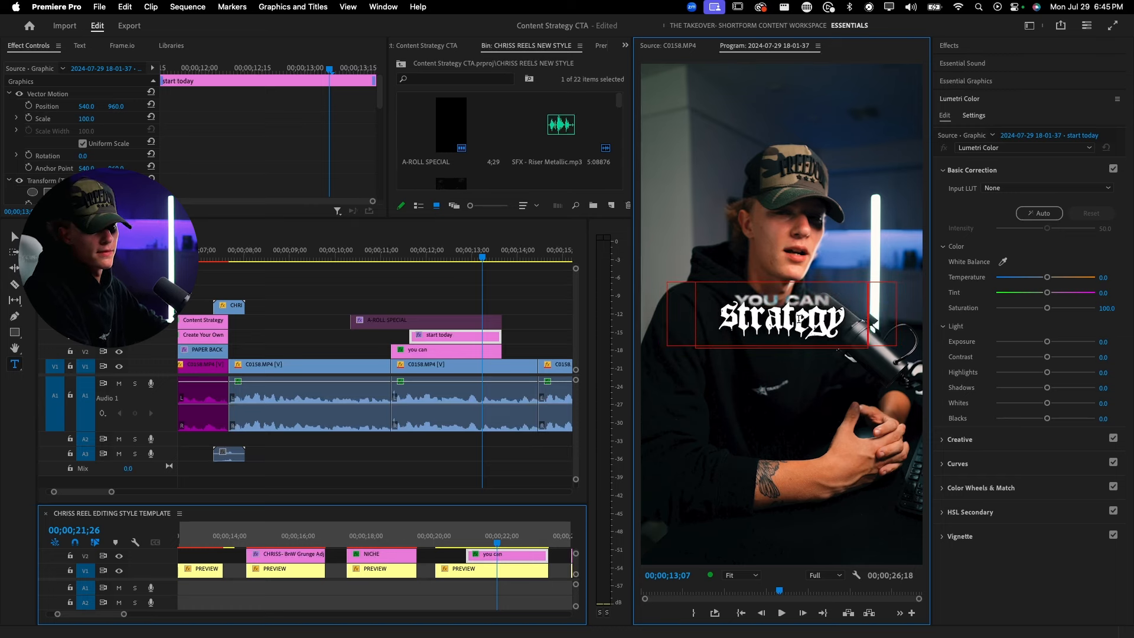
- Replace the "you can" text with "comment" through its text layer in Essential Graphics
{"action": "left_click", "coordinate": [450, 349]}
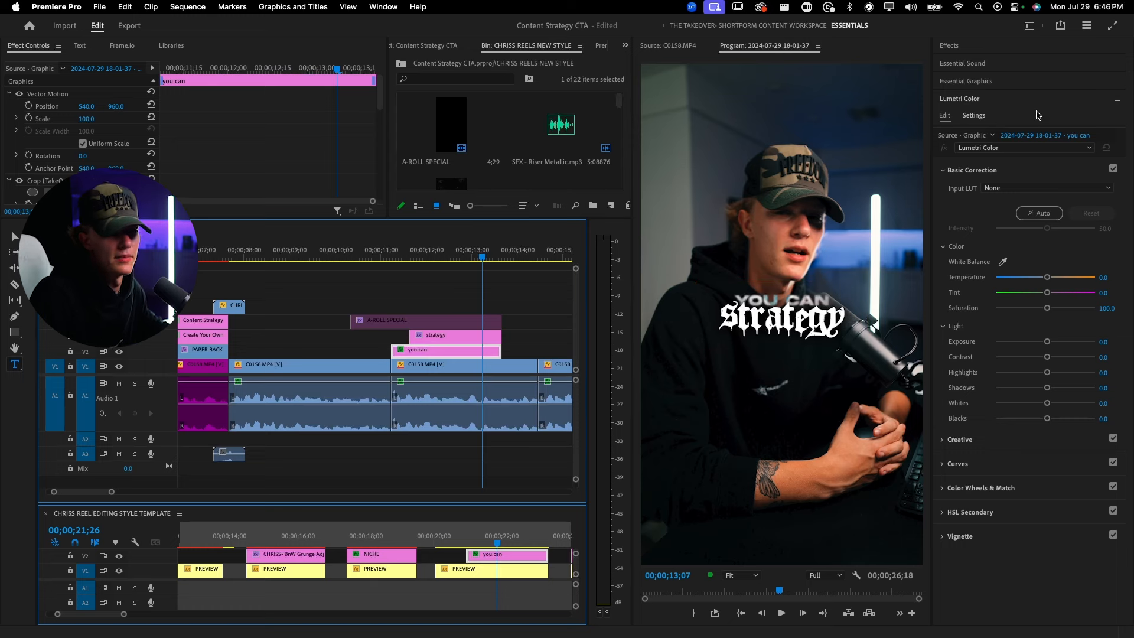
{"action": "left_click", "coordinate": [989, 83]}
{"action": "left_click", "coordinate": [991, 145]}
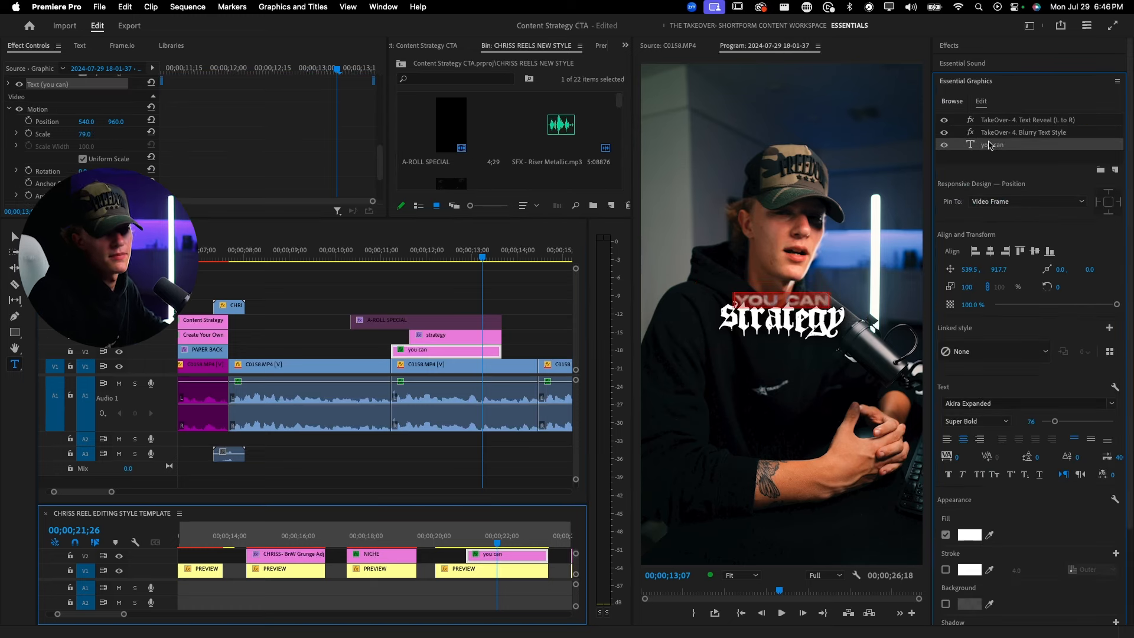
{"action": "double_click", "coordinate": [989, 144]}
{"action": "type", "text": "comment"}
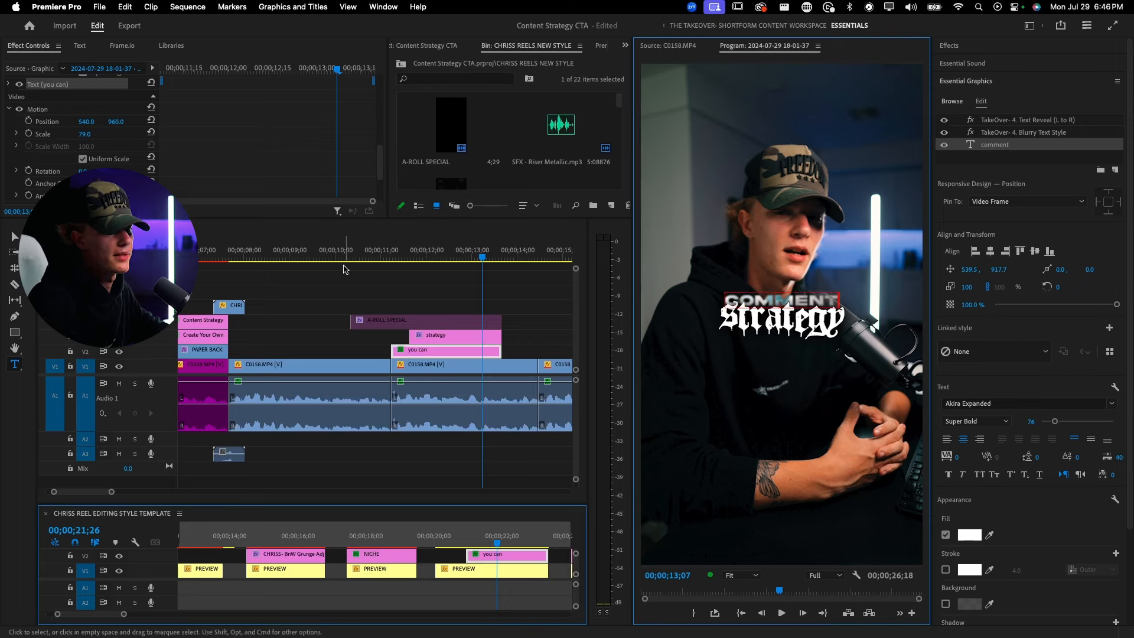
- Re-enable A-ROLL SPECIAL, shift it slightly earlier together with the "strategy" and "comment" layers, and replay the section
{"action": "left_click", "coordinate": [345, 259]}
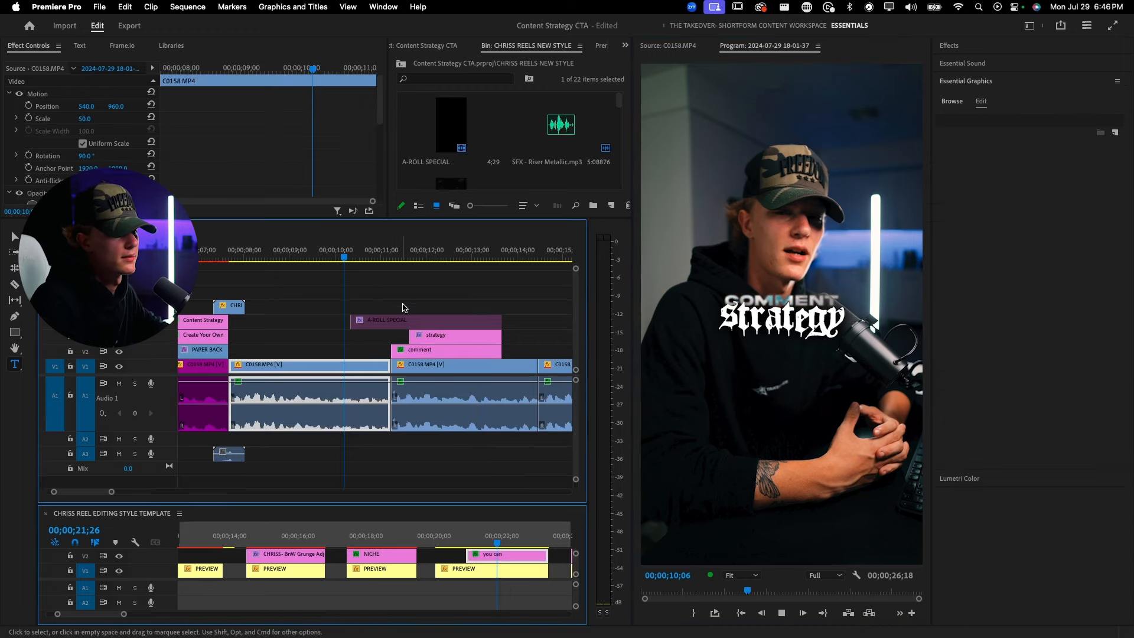
{"action": "key", "text": "v"}
{"action": "key", "text": "space"}
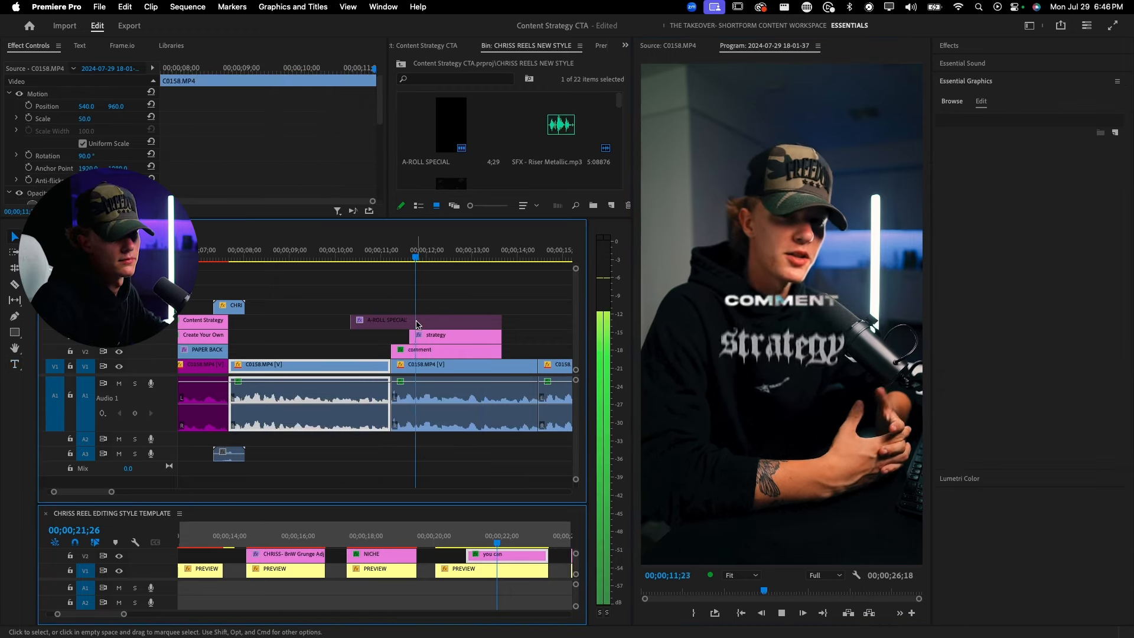
{"action": "left_click_drag", "start_coordinate": [416, 324], "coordinate": [406, 324]}
{"action": "left_click", "coordinate": [324, 259]}
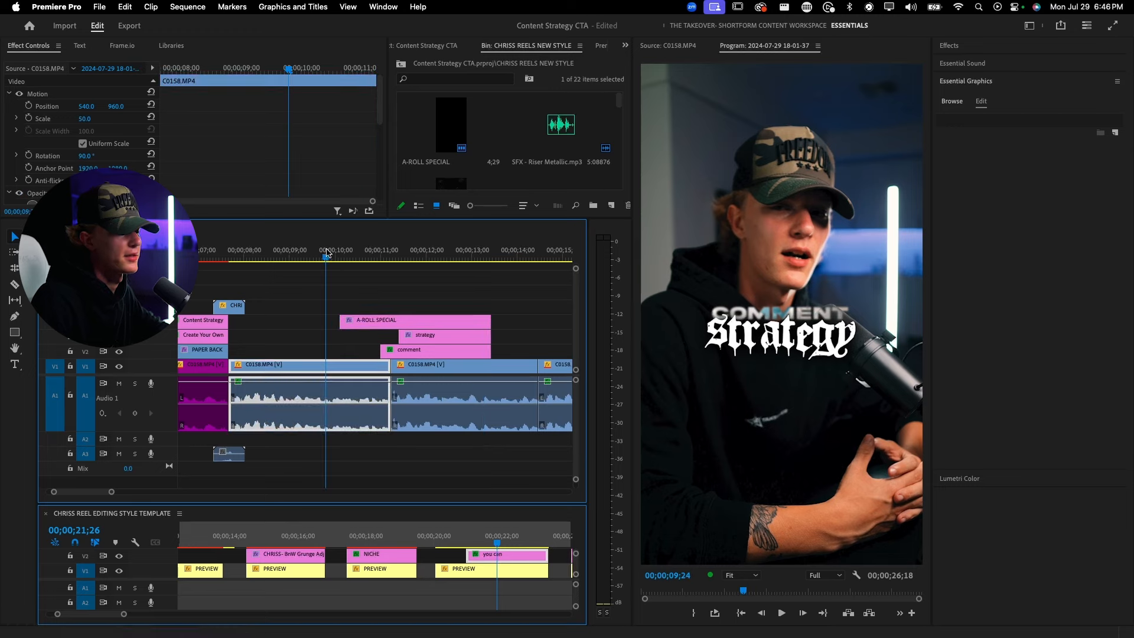
{"action": "key", "text": "space"}
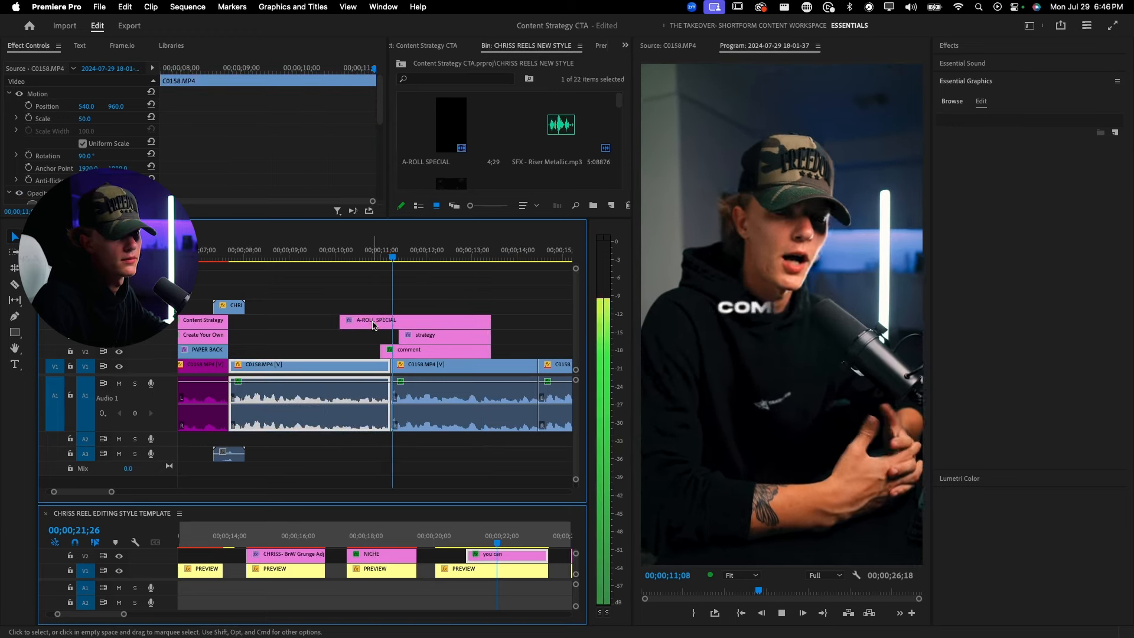
- Extend the ends of the A-ROLL SPECIAL, "strategy" and "comment" layers by 00;00;01;01 to the next clip cut
{"action": "scroll", "coordinate": [389, 334], "scroll_direction": "down", "scroll_amount": 2}
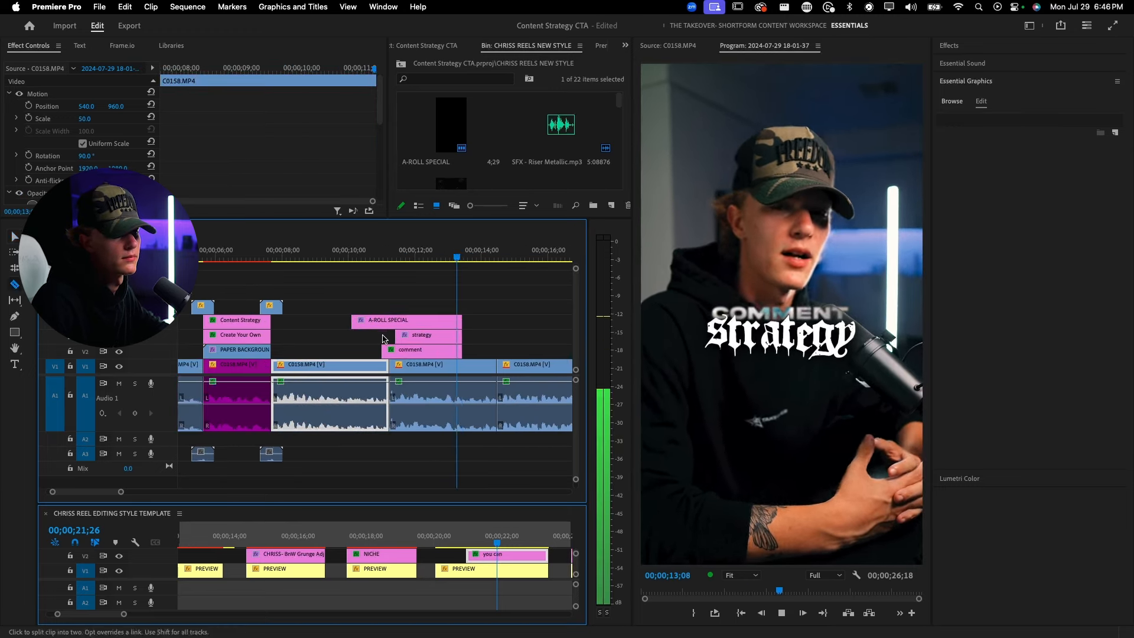
{"action": "key", "text": "space"}
{"action": "left_click_drag", "start_coordinate": [499, 316], "coordinate": [496, 349]}
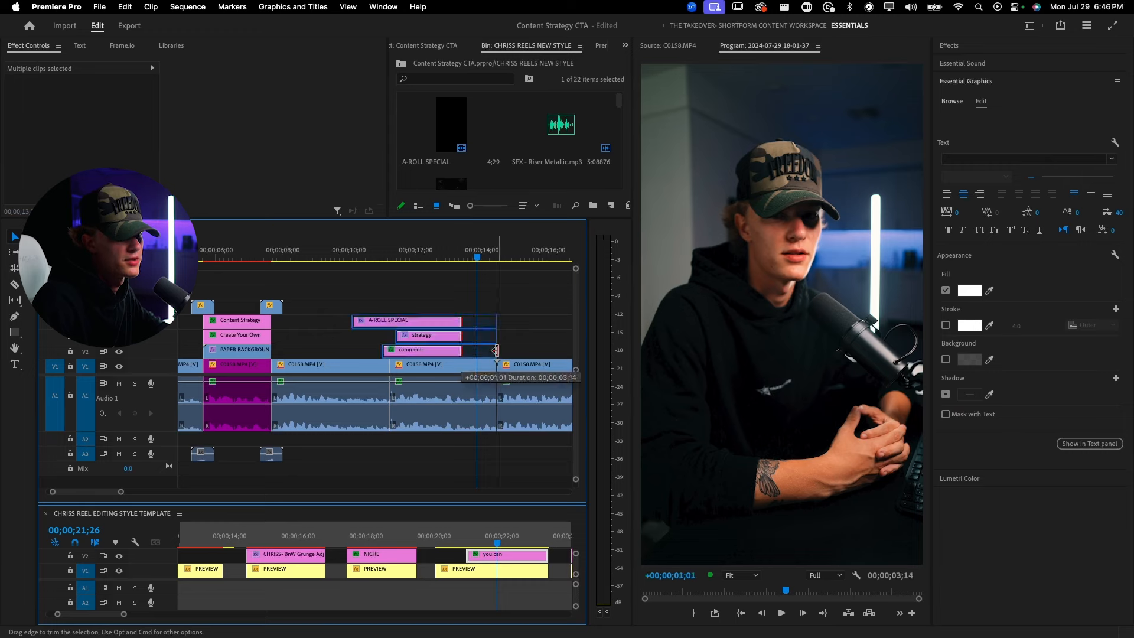
- Preview the extended "comment strategy" section from just before 00;00;10;24
{"action": "left_click", "coordinate": [361, 259]}
{"action": "left_click", "coordinate": [444, 305]}
{"action": "key", "text": "space"}
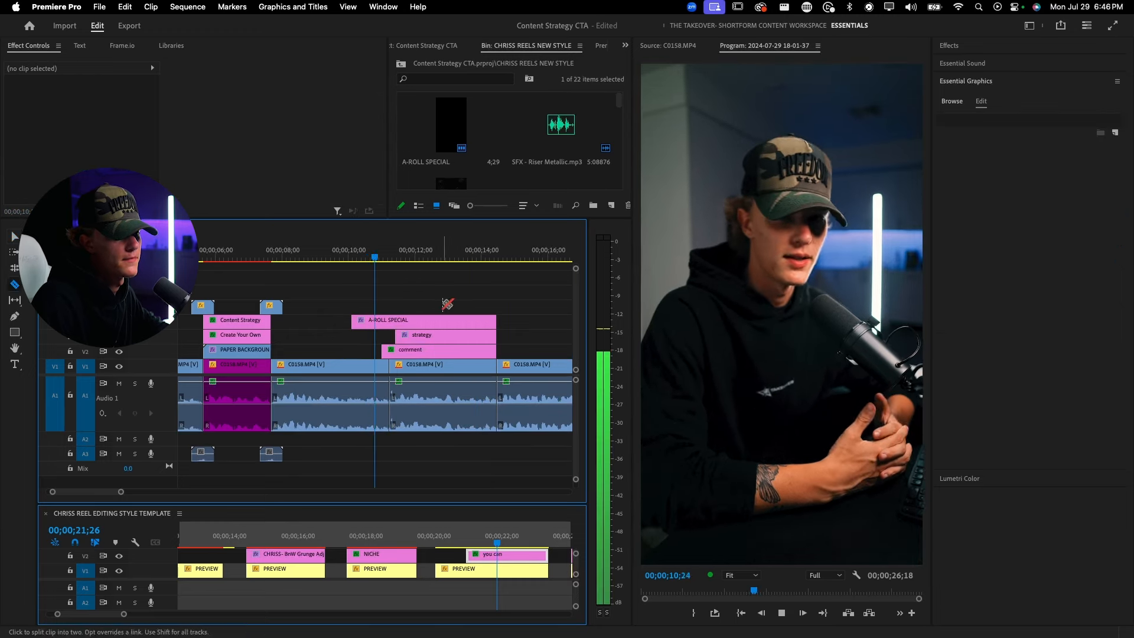
{"action": "key", "text": "c"}
{"action": "scroll", "coordinate": [447, 303], "scroll_direction": "down", "scroll_amount": 1}
{"action": "key", "text": "v"}
{"action": "scroll", "coordinate": [444, 306], "scroll_direction": "right", "scroll_amount": 1}
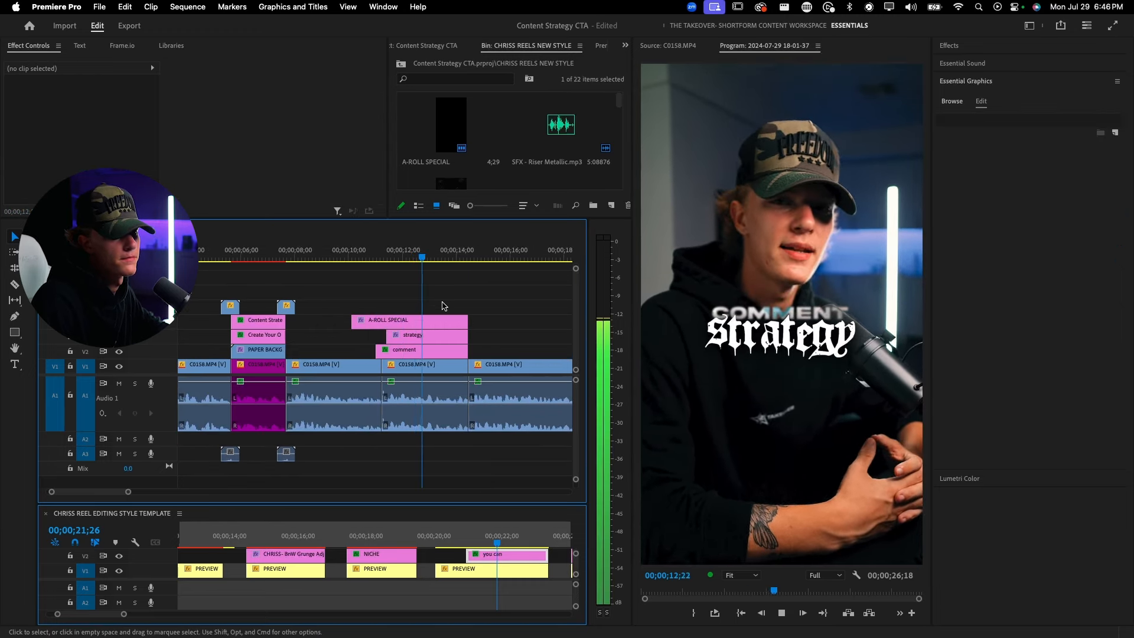
- Nest the "strategy" and "comment" text layers together into one sequence, keeping the default name
{"action": "key", "text": "d"}
{"action": "key", "text": "space"}
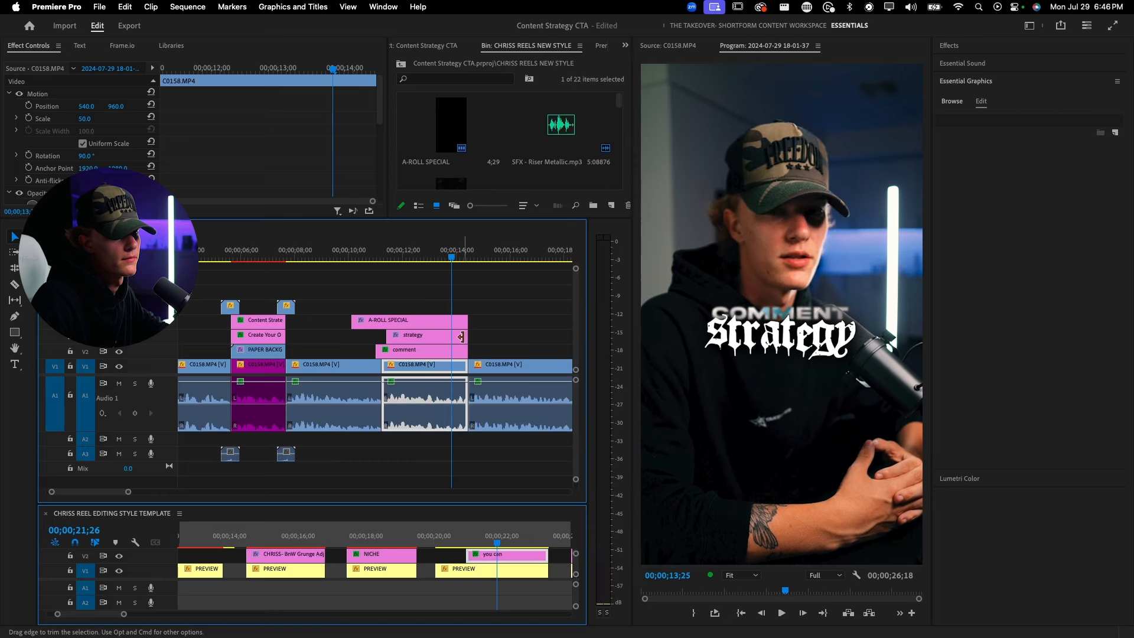
{"action": "left_click", "coordinate": [460, 336]}
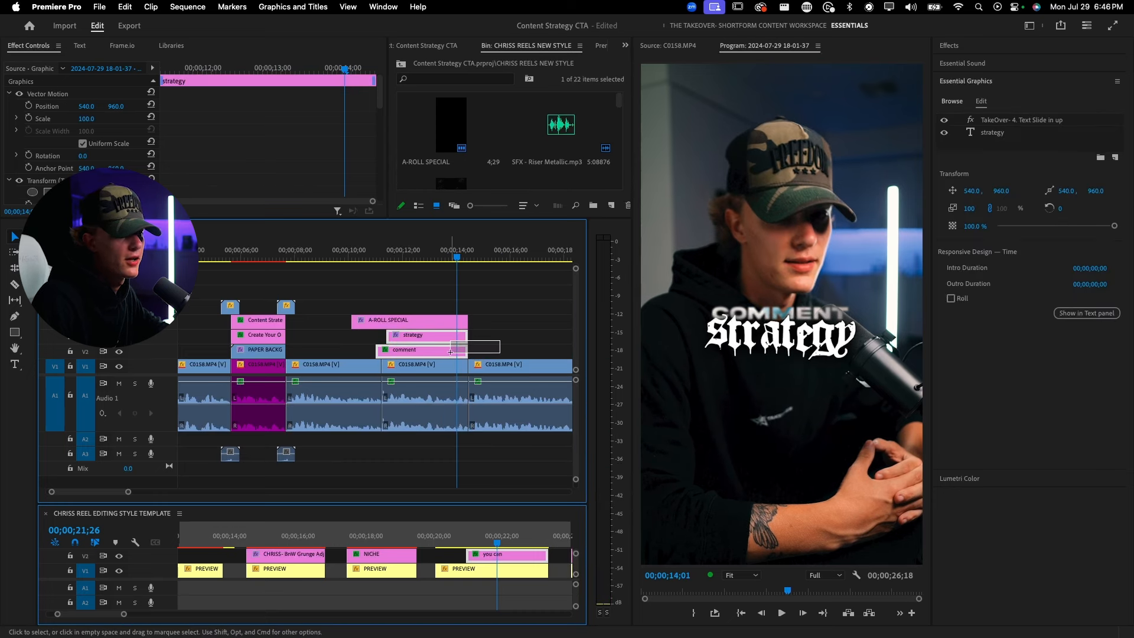
{"action": "left_click_drag", "start_coordinate": [450, 352], "coordinate": [450, 351]}
{"action": "right_click", "coordinate": [417, 342]}
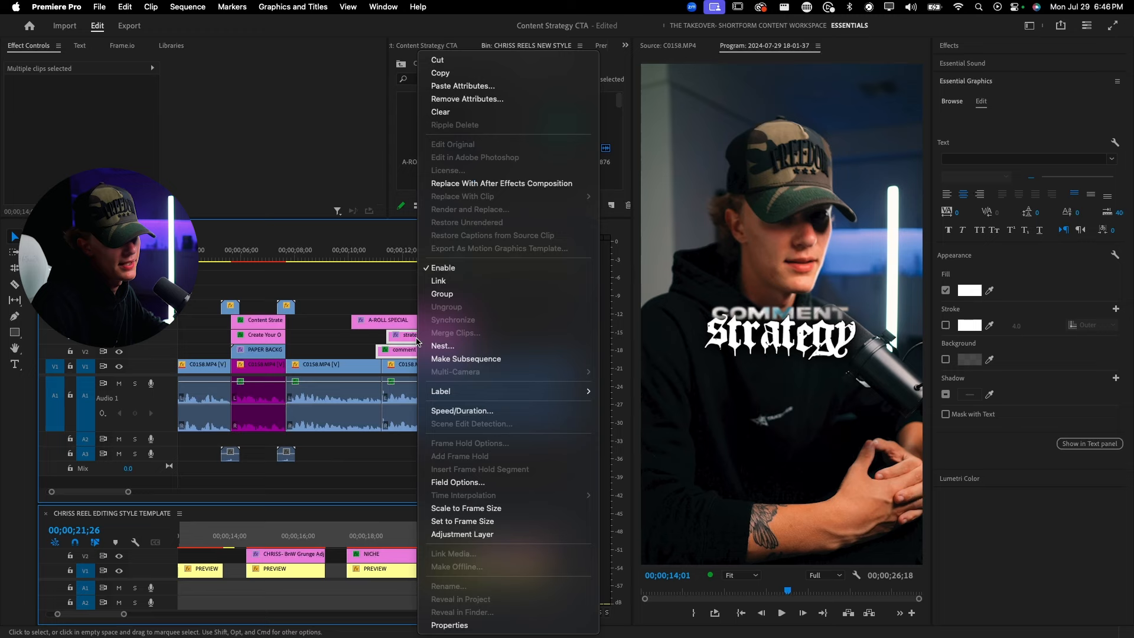
{"action": "left_click", "coordinate": [455, 347]}
{"action": "left_click", "coordinate": [600, 356]}
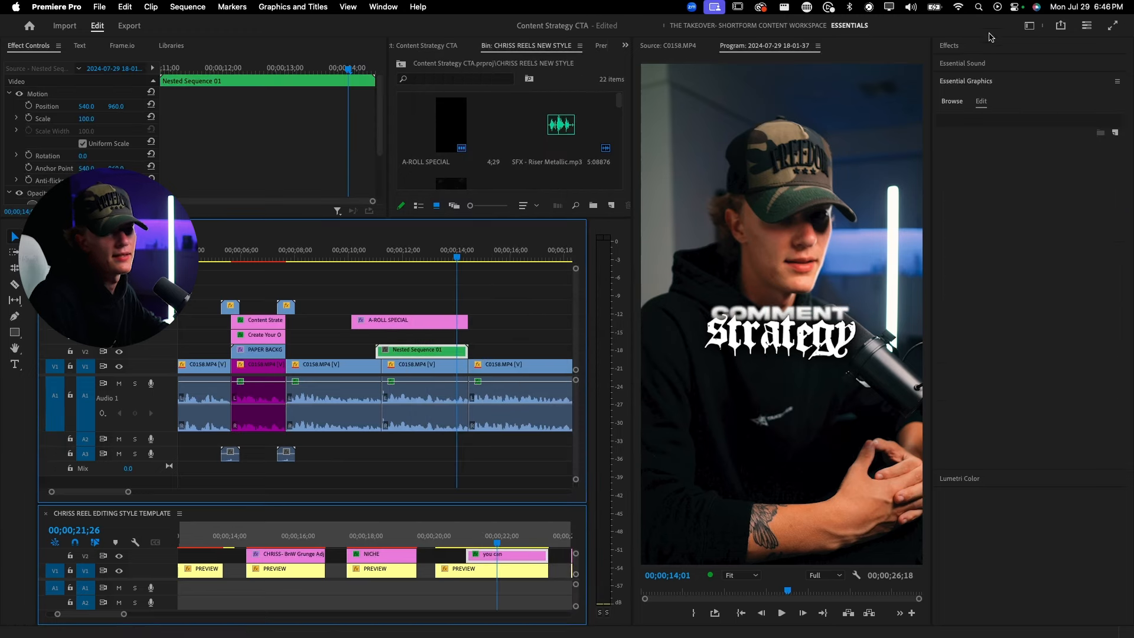
- Apply the TakeOver- 5. Shake Medium preset to the nested text and set its vertical position to 901
{"action": "left_click", "coordinate": [956, 46]}
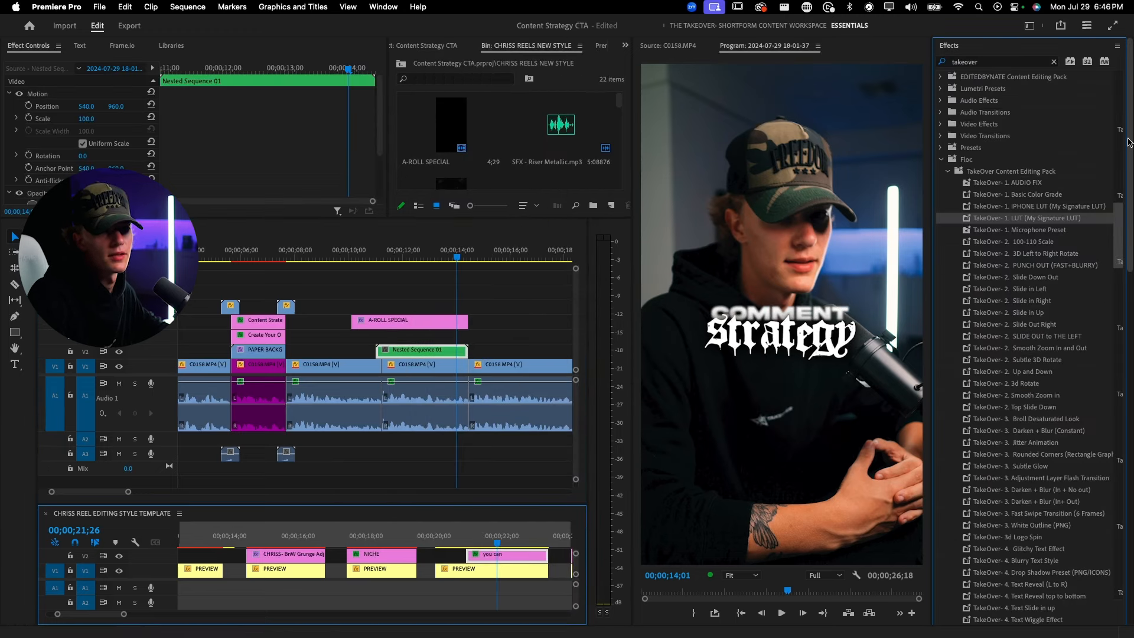
{"action": "scroll", "coordinate": [1103, 352], "scroll_direction": "down", "scroll_amount": 10}
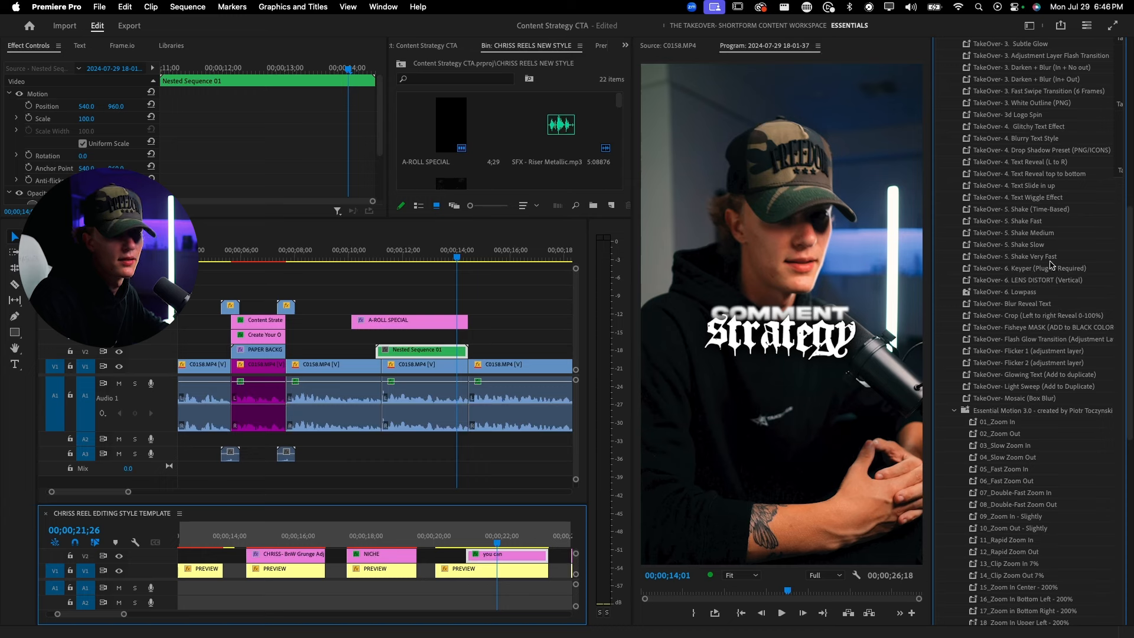
{"action": "left_click_drag", "start_coordinate": [1042, 242], "coordinate": [422, 352]}
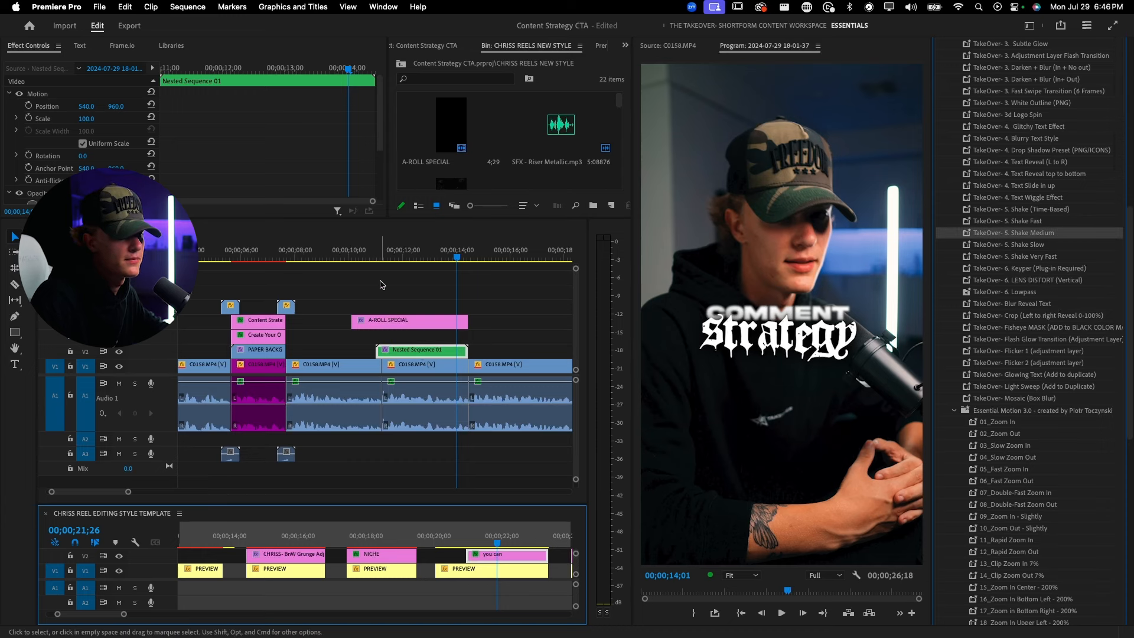
{"action": "left_click_drag", "start_coordinate": [115, 106], "coordinate": [80, 106]}
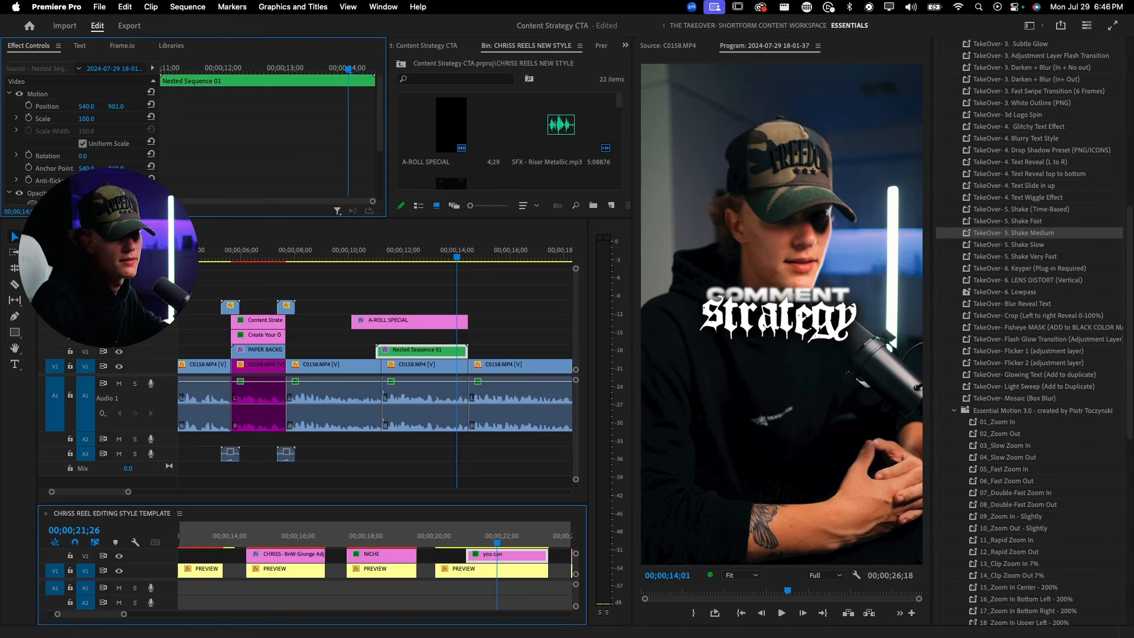
- Split the A-roll clip at the start of the nested text and nest the A-roll pieces beneath that text
{"action": "left_click", "coordinate": [380, 367]}
{"action": "key", "text": "v"}
{"action": "left_click", "coordinate": [379, 368]}
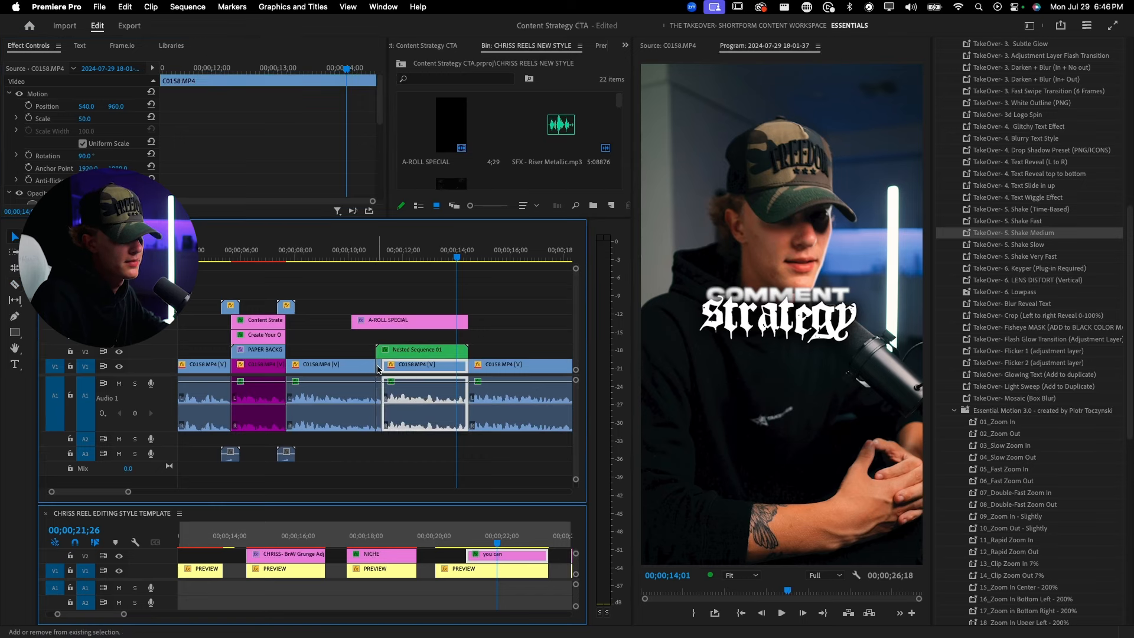
{"action": "left_click", "coordinate": [378, 368], "text": "shift"}
{"action": "right_click", "coordinate": [415, 370]}
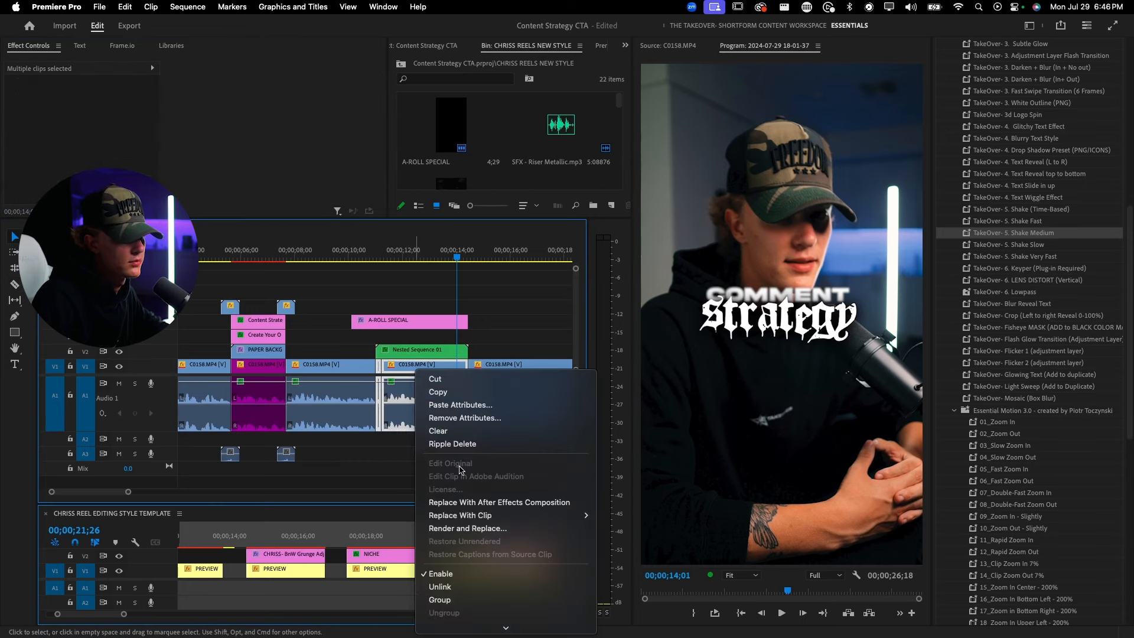
{"action": "scroll", "coordinate": [463, 470], "scroll_direction": "down", "scroll_amount": 5}
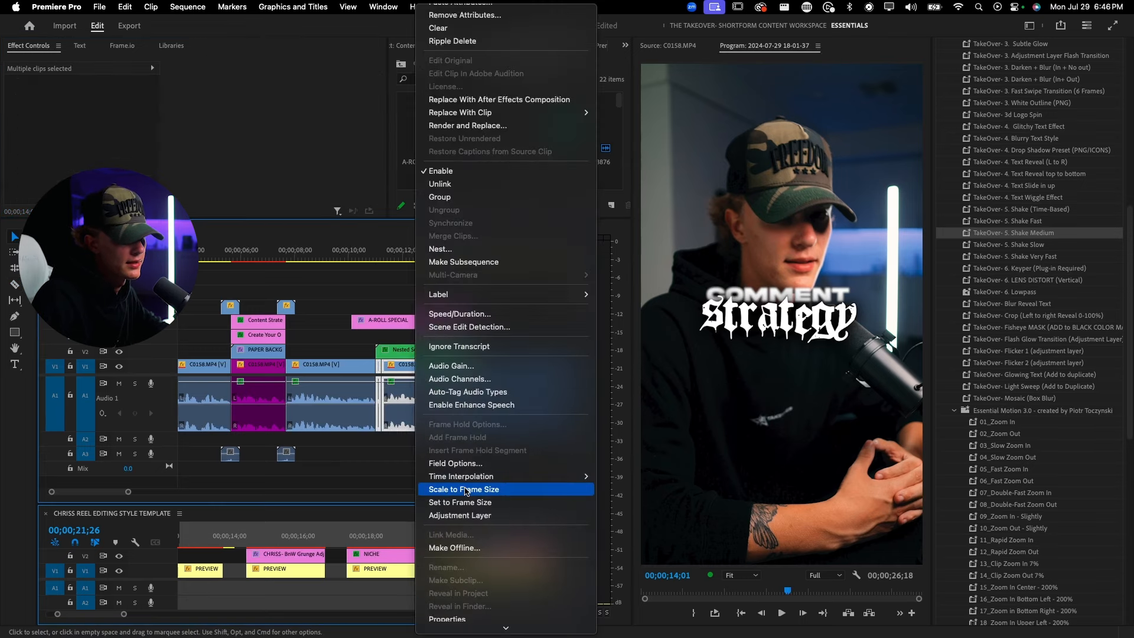
{"action": "left_click", "coordinate": [447, 250]}
{"action": "left_click", "coordinate": [603, 357]}
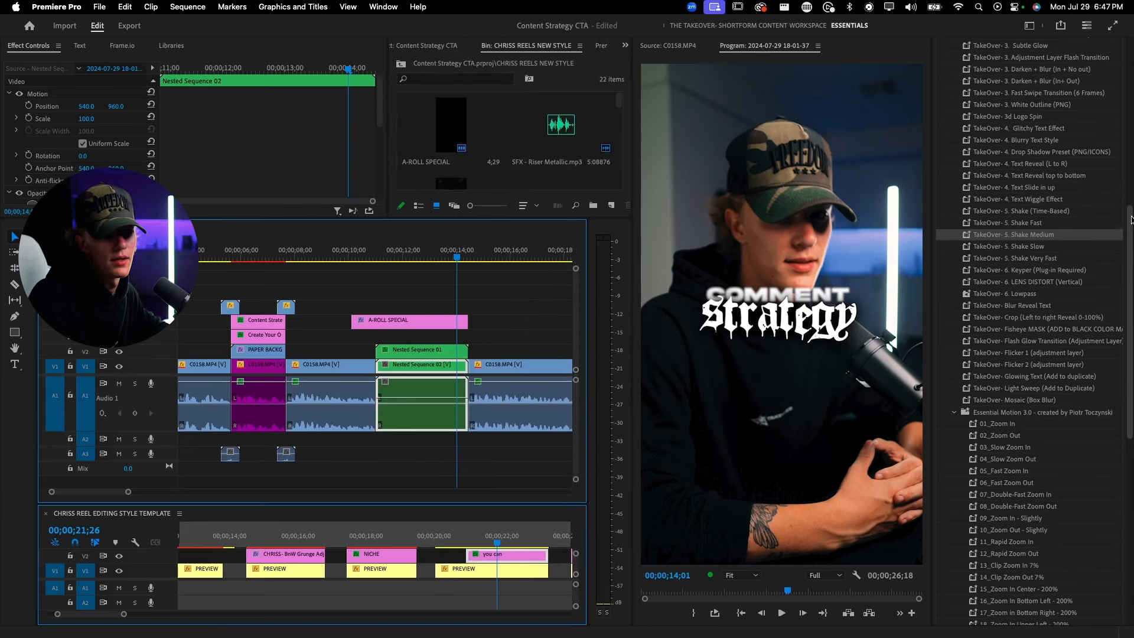
- Apply the TakeOver- 3. Darken + Blur (In + No out) preset to the nested A-roll under the text
{"action": "left_click_drag", "start_coordinate": [1130, 215], "coordinate": [1130, 188]}
{"action": "left_click", "coordinate": [1050, 151]}
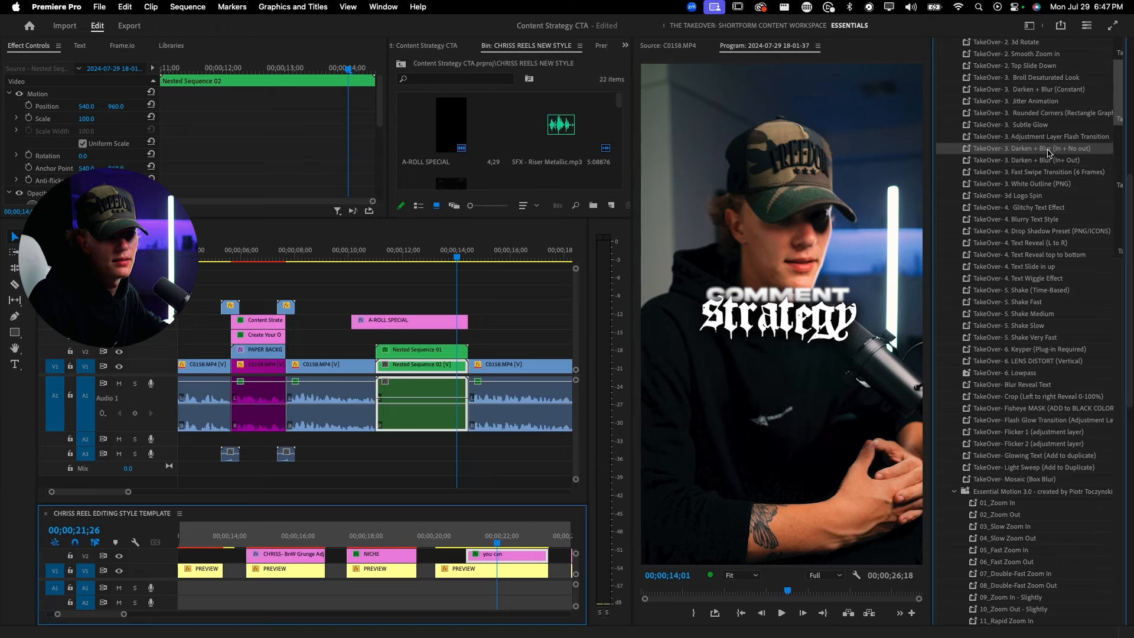
{"action": "left_click_drag", "start_coordinate": [435, 373], "coordinate": [435, 373]}
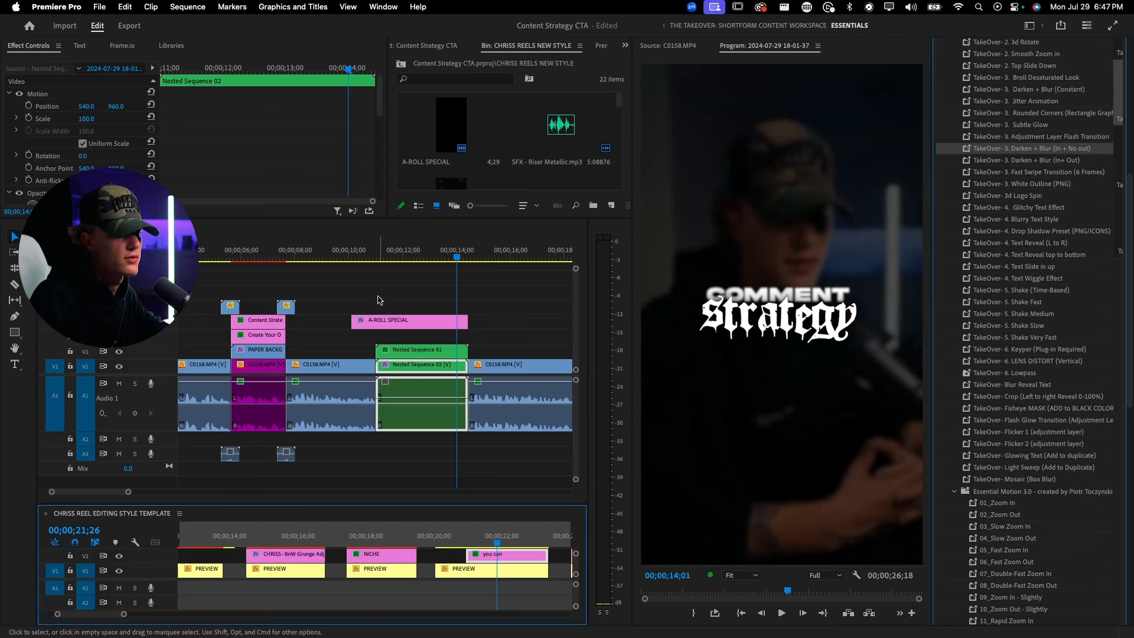
- Preview the nested "comment strategy" section from just after 00;00;10;00 and save the project
{"action": "left_click", "coordinate": [355, 252]}
{"action": "key", "text": "v"}
{"action": "key", "text": "space"}
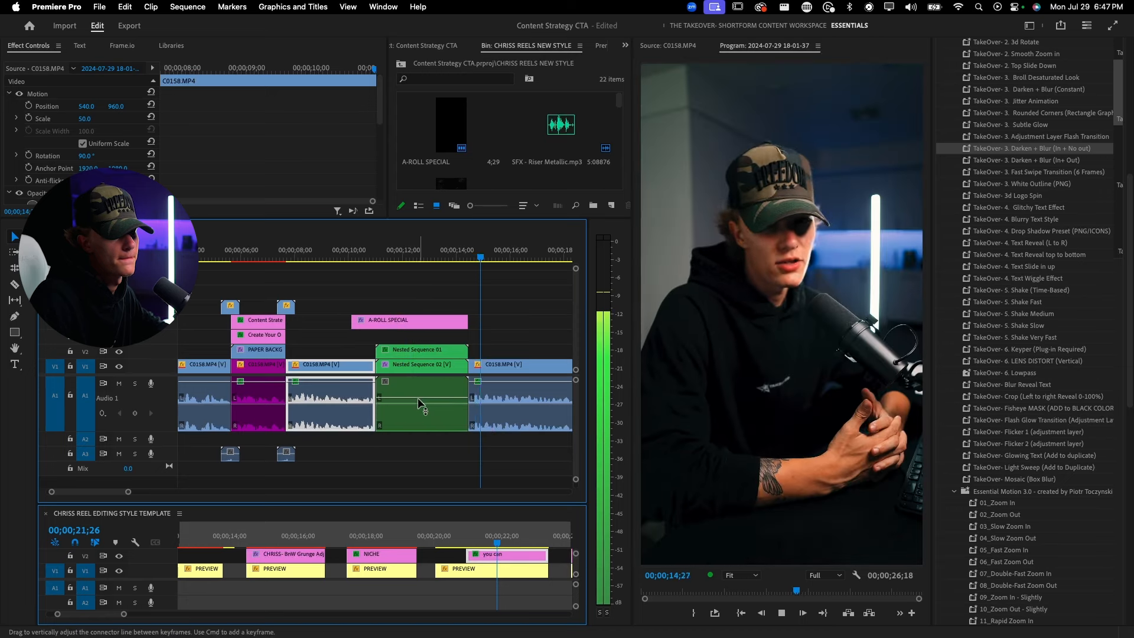
{"action": "scroll", "coordinate": [418, 405], "scroll_direction": "down", "scroll_amount": 2}
{"action": "key", "text": "space"}
{"action": "key", "text": "super+s"}
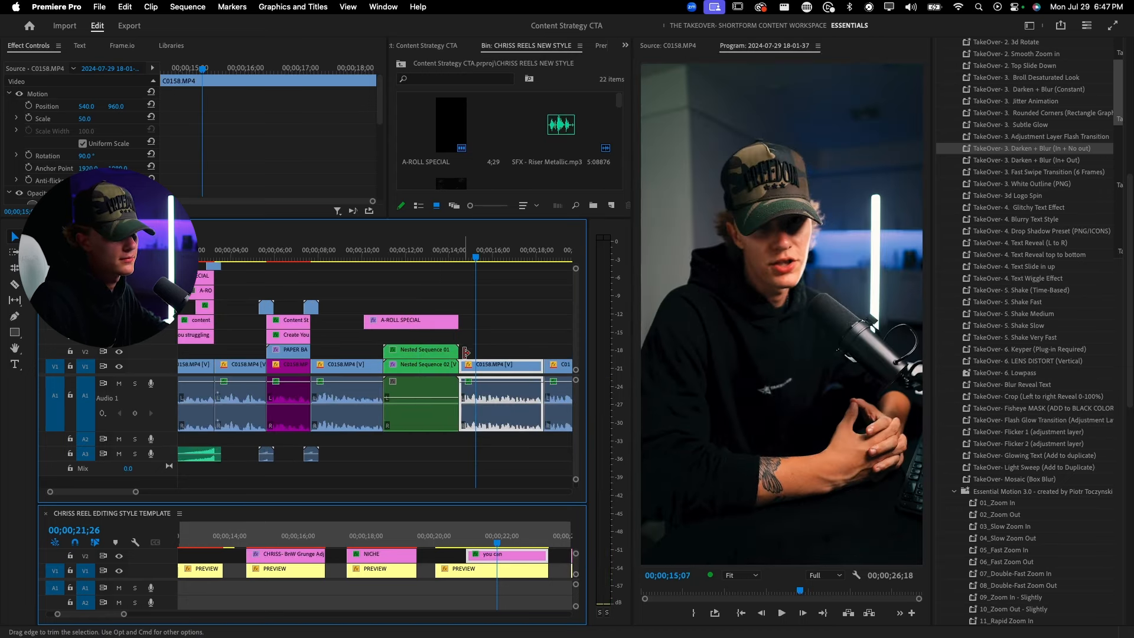
- Play the A-roll following the nested section up to about 00;00;17;08 to locate the next text spot
{"action": "scroll", "coordinate": [467, 350], "scroll_direction": "right", "scroll_amount": 2}
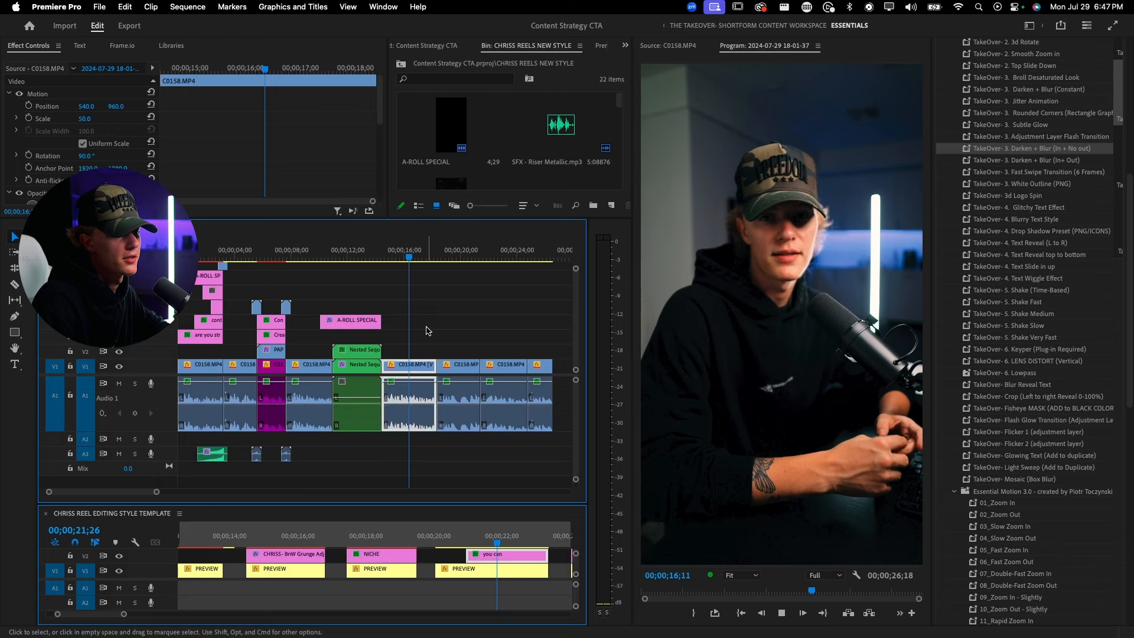
{"action": "scroll", "coordinate": [428, 332], "scroll_direction": "up", "scroll_amount": 3}
{"action": "key", "text": "space"}
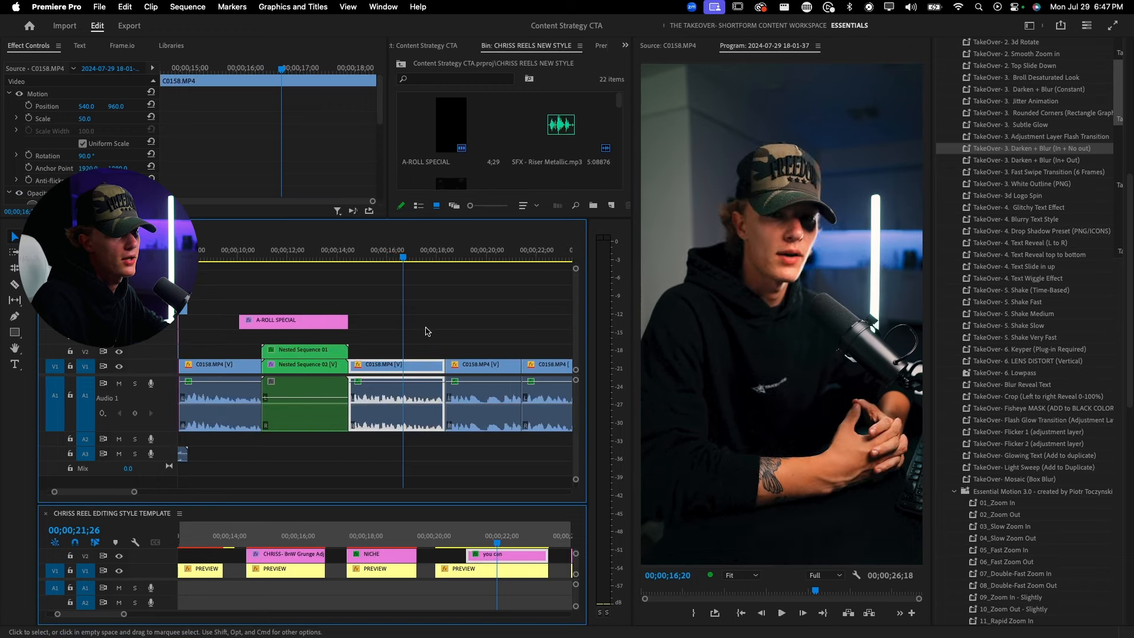
{"action": "scroll", "coordinate": [427, 331], "scroll_direction": "up", "scroll_amount": 2}
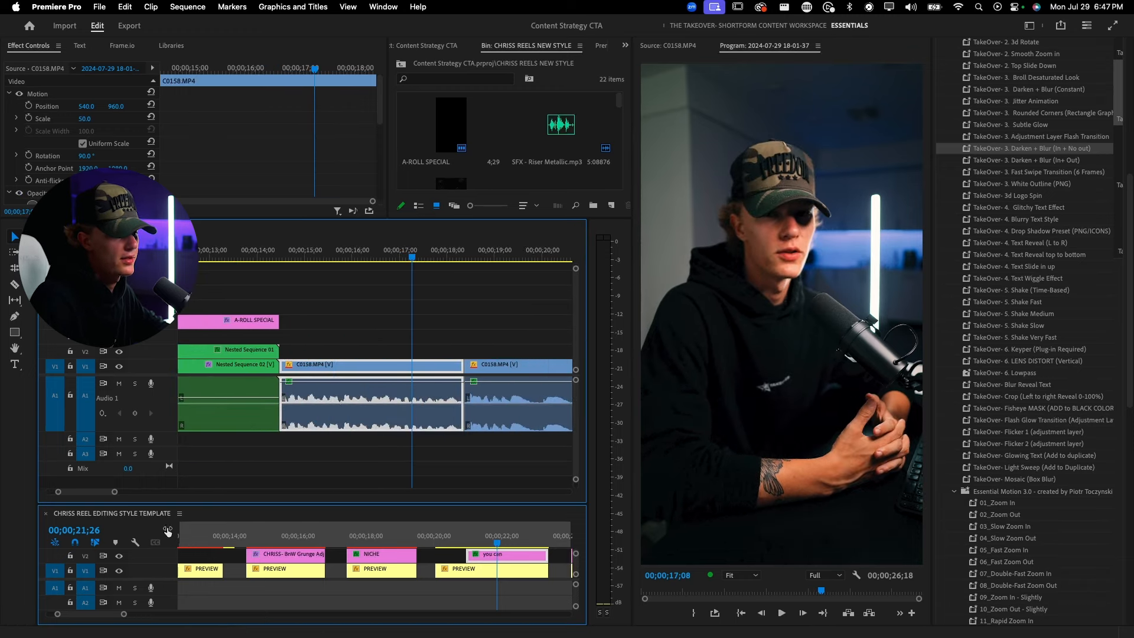
- In the style template sequence, raise "hopping" and "NICHE" one track and duplicate the CHRISS- BnW Grunge Adj layer beneath them
{"action": "left_click", "coordinate": [154, 508]}
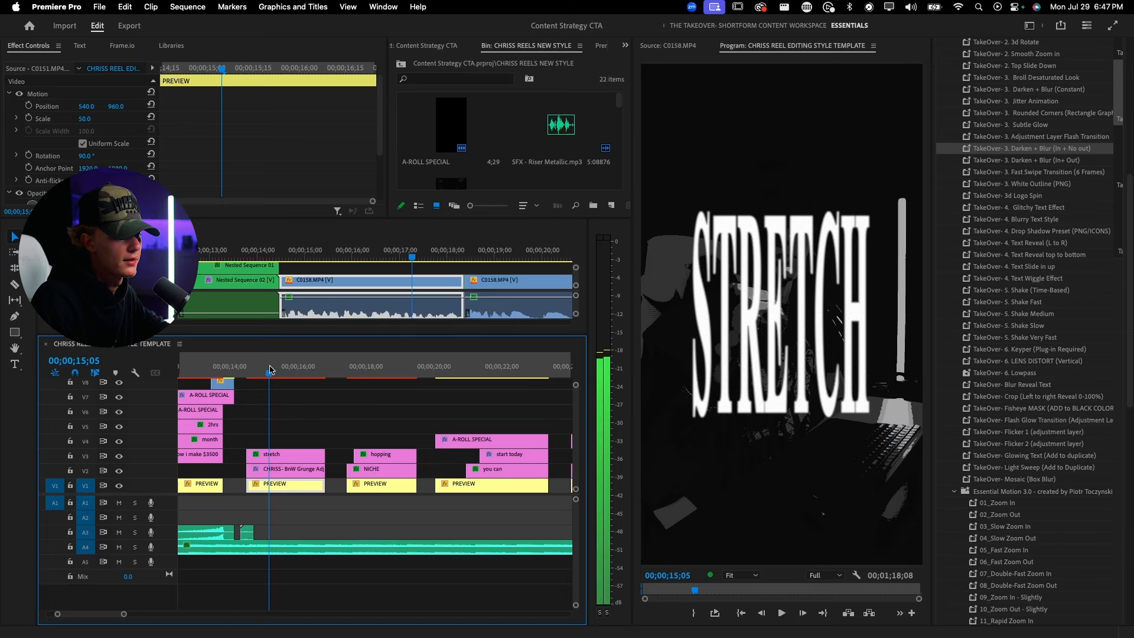
{"action": "left_click", "coordinate": [351, 370]}
{"action": "left_click_drag", "start_coordinate": [352, 370], "coordinate": [365, 373]}
{"action": "left_click_drag", "start_coordinate": [386, 429], "coordinate": [399, 471]}
{"action": "left_click_drag", "start_coordinate": [389, 471], "coordinate": [383, 456]}
{"action": "left_click_drag", "start_coordinate": [291, 472], "coordinate": [413, 470]}
- Copy the "hopping", "NICHE" and BnW Grunge adjustment layers from the template into the reel at about 00;00;17;00
{"action": "left_click_drag", "start_coordinate": [402, 409], "coordinate": [387, 470]}
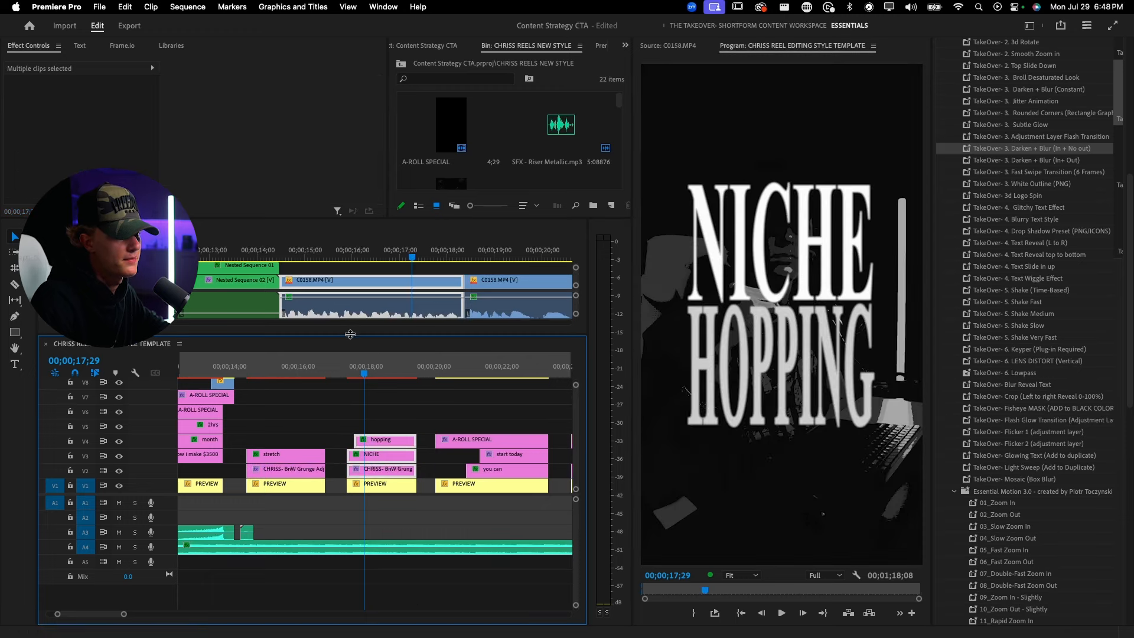
{"action": "left_click_drag", "start_coordinate": [350, 334], "coordinate": [366, 519]}
{"action": "left_click_drag", "start_coordinate": [408, 256], "coordinate": [401, 255]}
{"action": "key", "text": "super+v"}
{"action": "left_click", "coordinate": [392, 253]}
{"action": "key", "text": "v"}
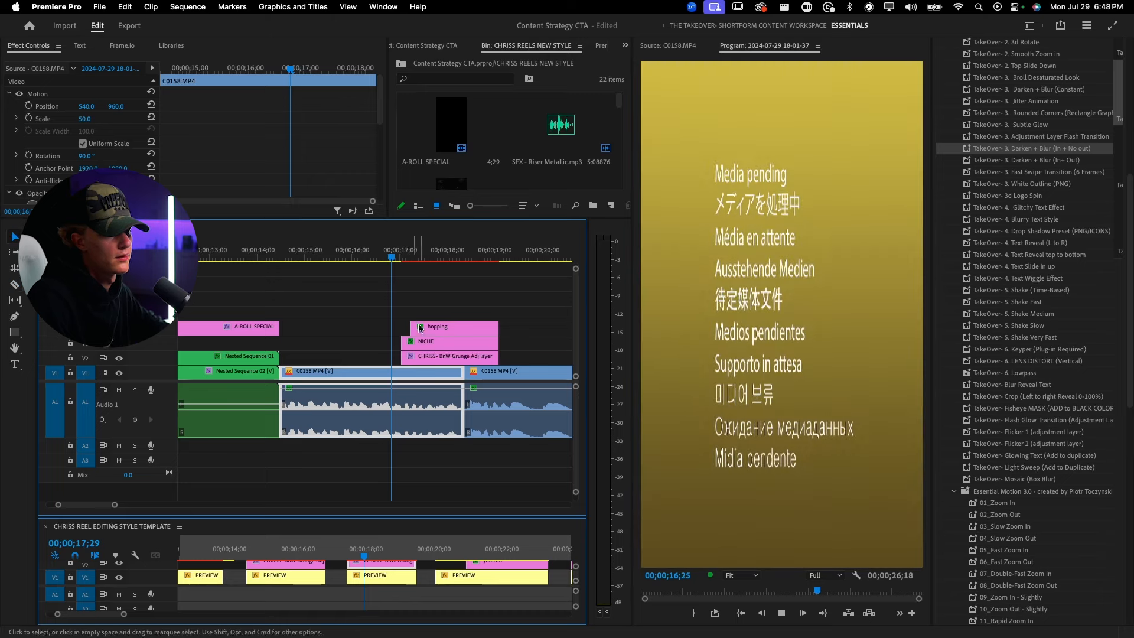
- Disable the pasted BnW Grunge adjustment layer and replay the section to check the text timing
{"action": "left_click", "coordinate": [425, 357]}
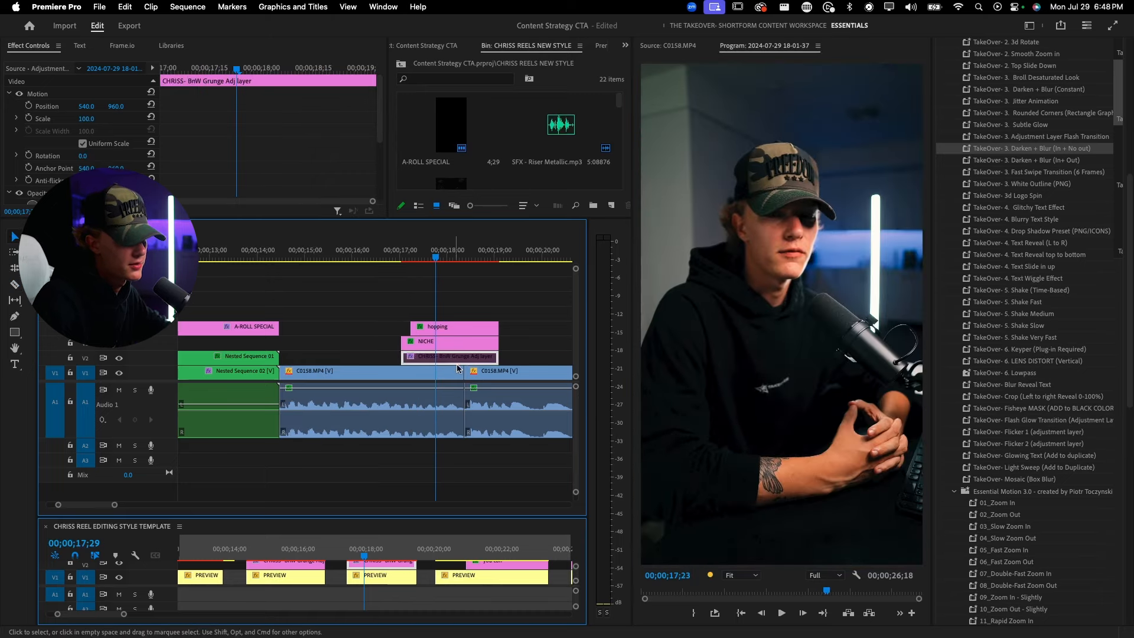
{"action": "left_click", "coordinate": [373, 255]}
{"action": "scroll", "coordinate": [322, 304], "scroll_direction": "right", "scroll_amount": 2}
{"action": "key", "text": "space"}
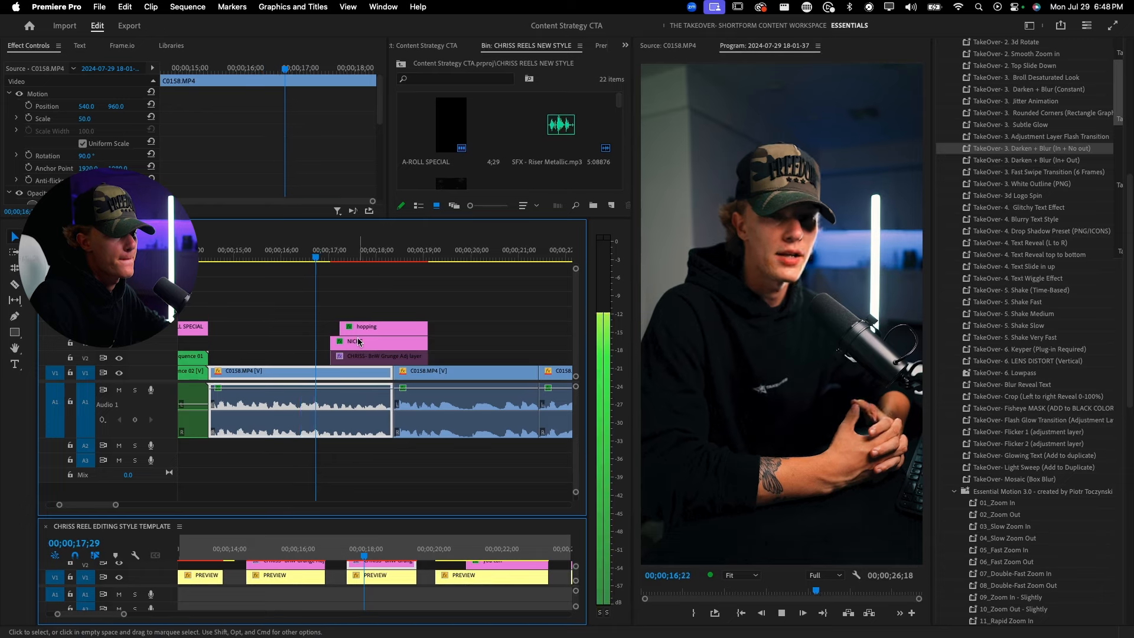
{"action": "scroll", "coordinate": [357, 341], "scroll_direction": "up", "scroll_amount": 2}
{"action": "key", "text": "space"}
{"action": "scroll", "coordinate": [360, 343], "scroll_direction": "up", "scroll_amount": 1}
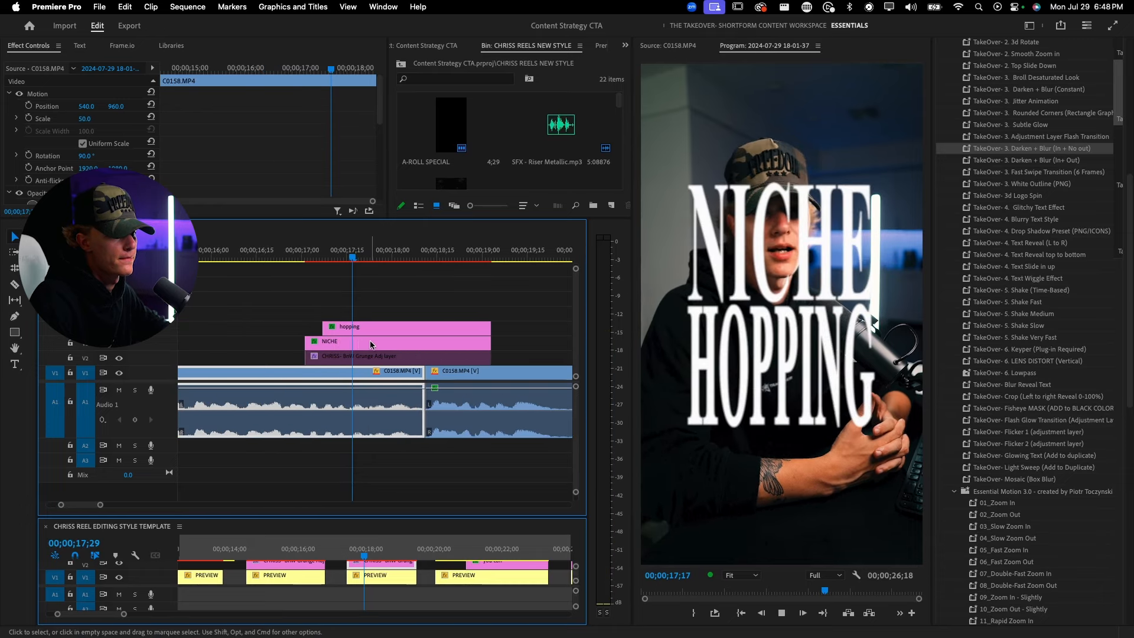
- Cut the "hopping" and "NICHE" layers shortly before 00;00;18;00 and delete the parts after the cut
{"action": "key", "text": "c"}
{"action": "left_click", "coordinate": [374, 259]}
{"action": "left_click", "coordinate": [378, 327]}
{"action": "left_click", "coordinate": [377, 341]}
{"action": "key", "text": "v"}
{"action": "left_click_drag", "start_coordinate": [392, 302], "coordinate": [411, 344]}
{"action": "key", "text": "Delete"}
- Copy the template's "stretch" text into the reel right after "NICHE" and trim its end to the A-roll cut
{"action": "scroll", "coordinate": [319, 573], "scroll_direction": "up", "scroll_amount": 2}
{"action": "left_click", "coordinate": [300, 567]}
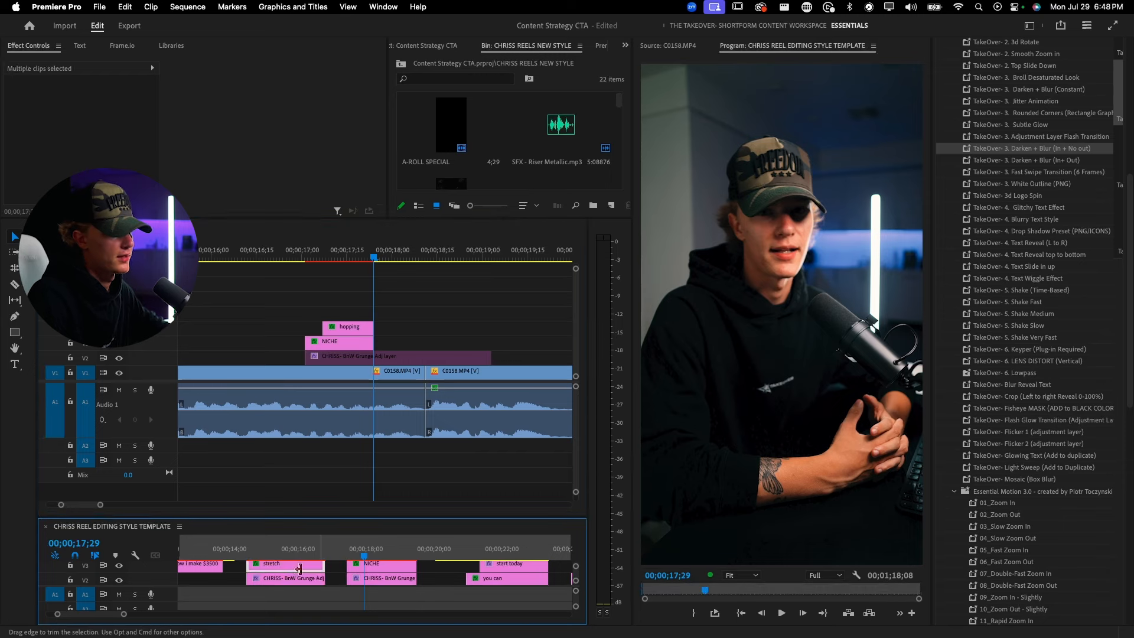
{"action": "key", "text": "super+v"}
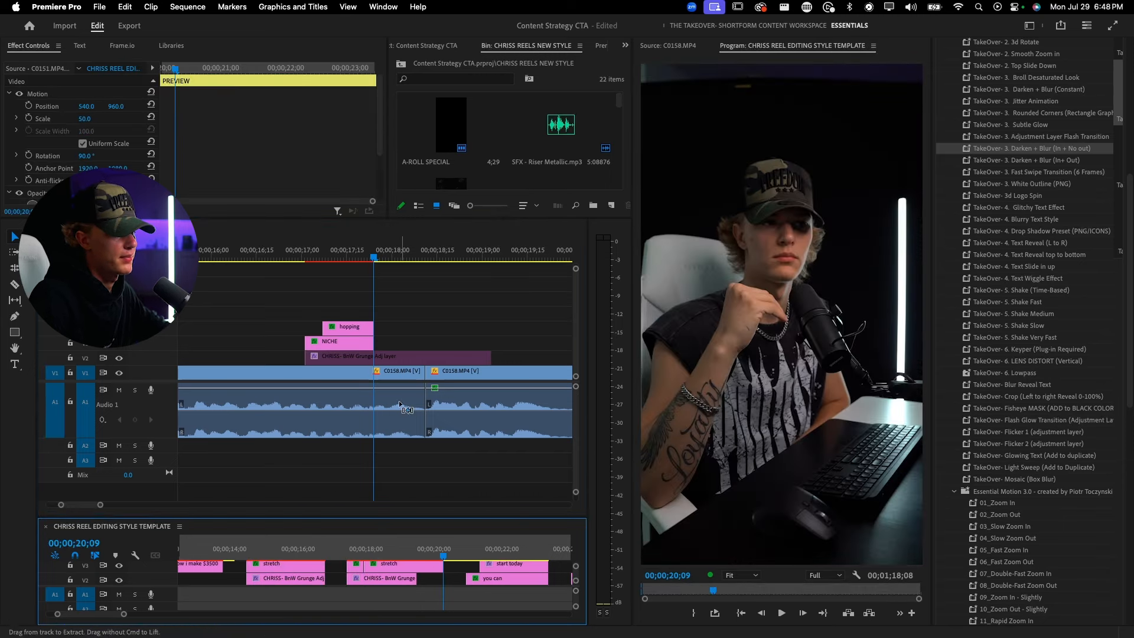
{"action": "key", "text": "super+z"}
{"action": "left_click", "coordinate": [397, 299]}
{"action": "key", "text": "super+v"}
{"action": "left_click_drag", "start_coordinate": [369, 344], "coordinate": [276, 341]}
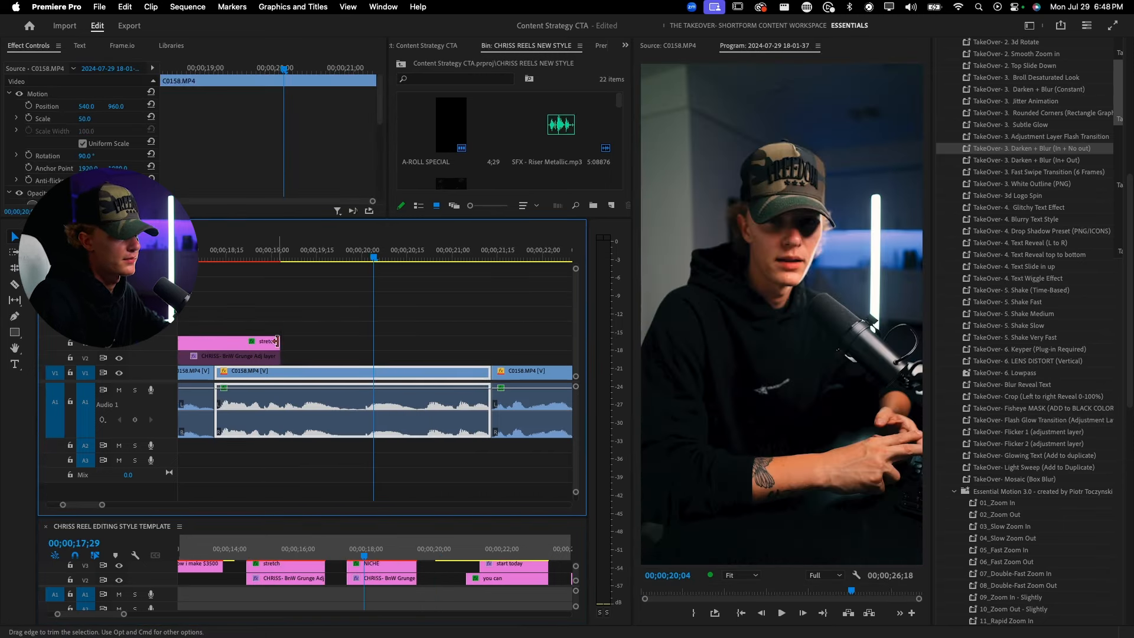
{"action": "scroll", "coordinate": [277, 343], "scroll_direction": "left", "scroll_amount": 3}
{"action": "left_click_drag", "start_coordinate": [455, 343], "coordinate": [392, 343]}
{"action": "left_click", "coordinate": [358, 251]}
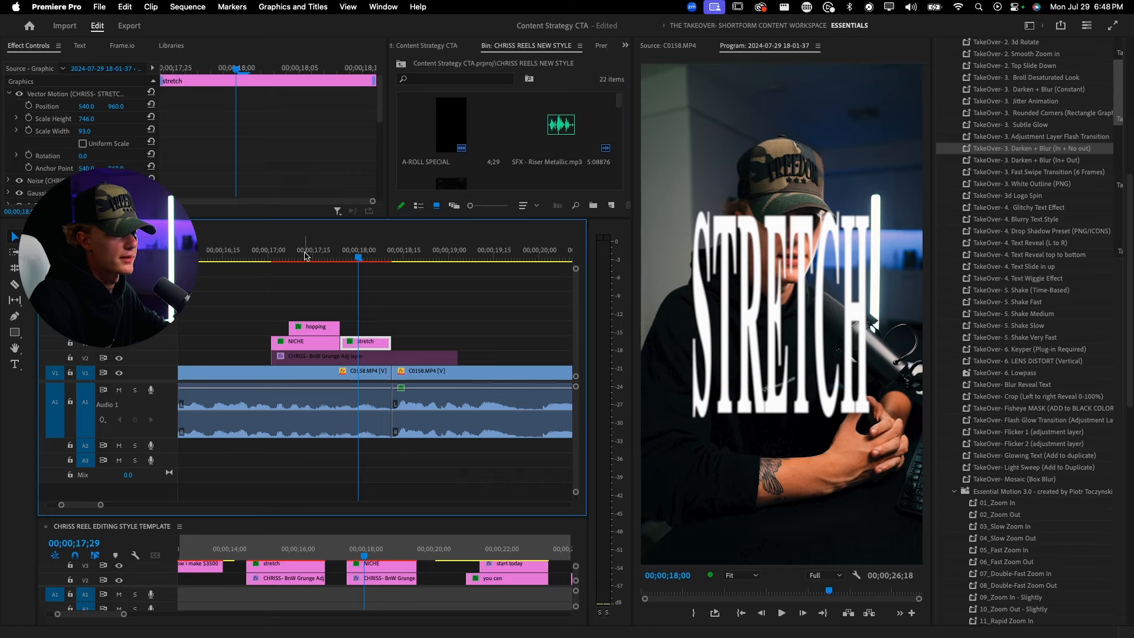
- Replace the "NICHE" text with "FUTURE"
{"action": "left_click", "coordinate": [279, 252]}
{"action": "left_click", "coordinate": [293, 343]}
{"action": "key", "text": "t"}
{"action": "double_click", "coordinate": [820, 243]}
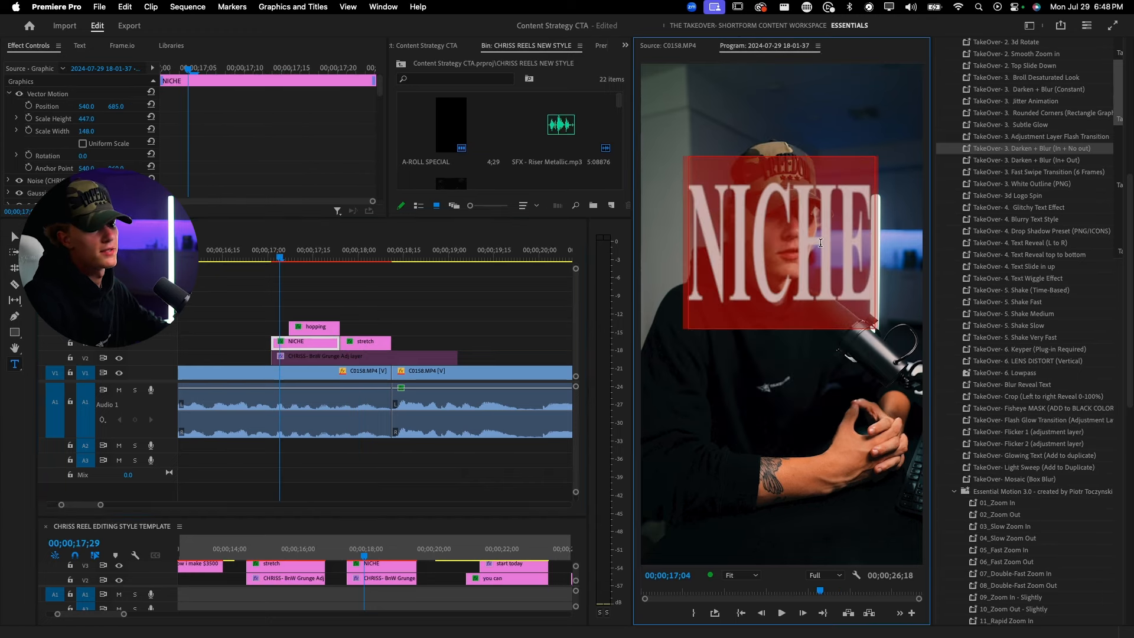
{"action": "key", "text": "BackSpace"}
{"action": "type", "text": "future"}
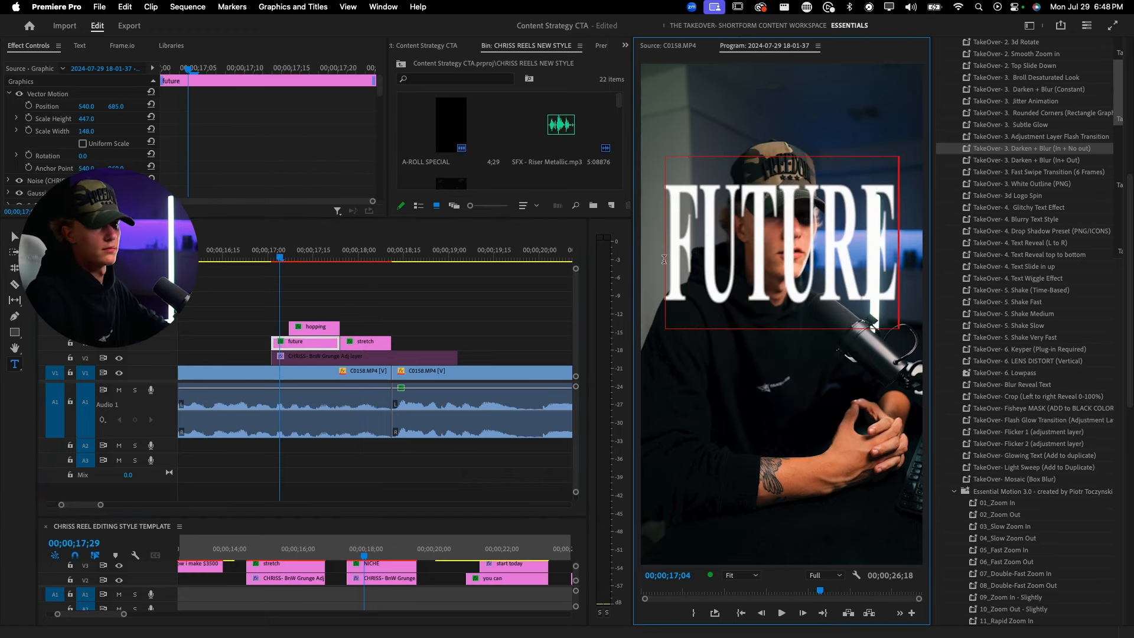
- Replace the "hopping" text with "CONTENT" and the "stretch" text with "IDEAS"
{"action": "left_click", "coordinate": [319, 255]}
{"action": "double_click", "coordinate": [773, 371]}
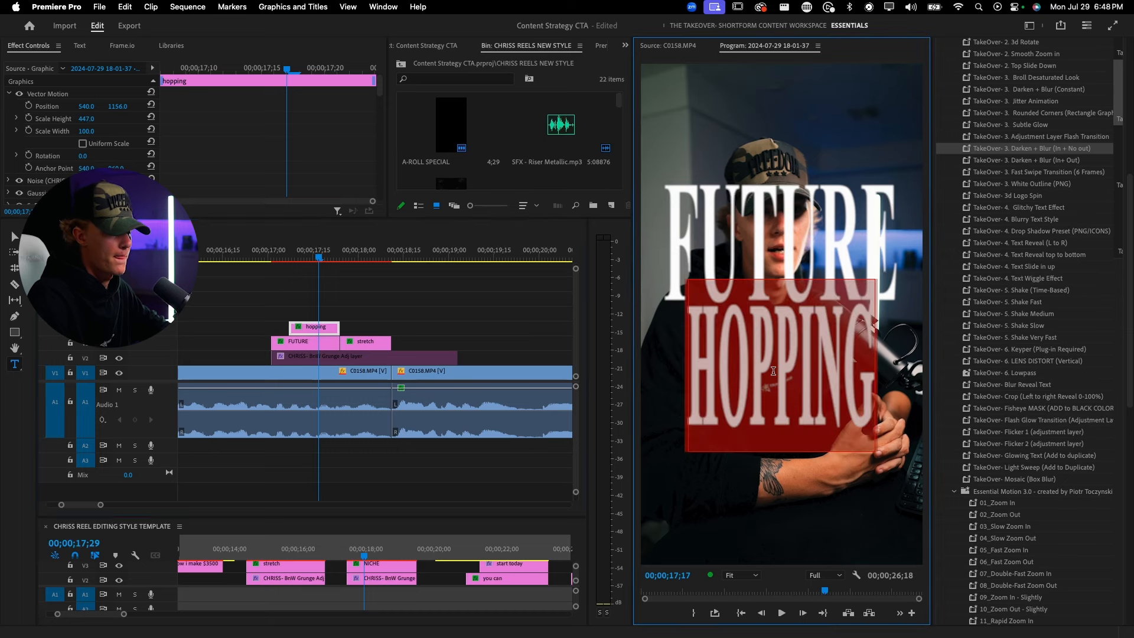
{"action": "type", "text": "CONTENT"}
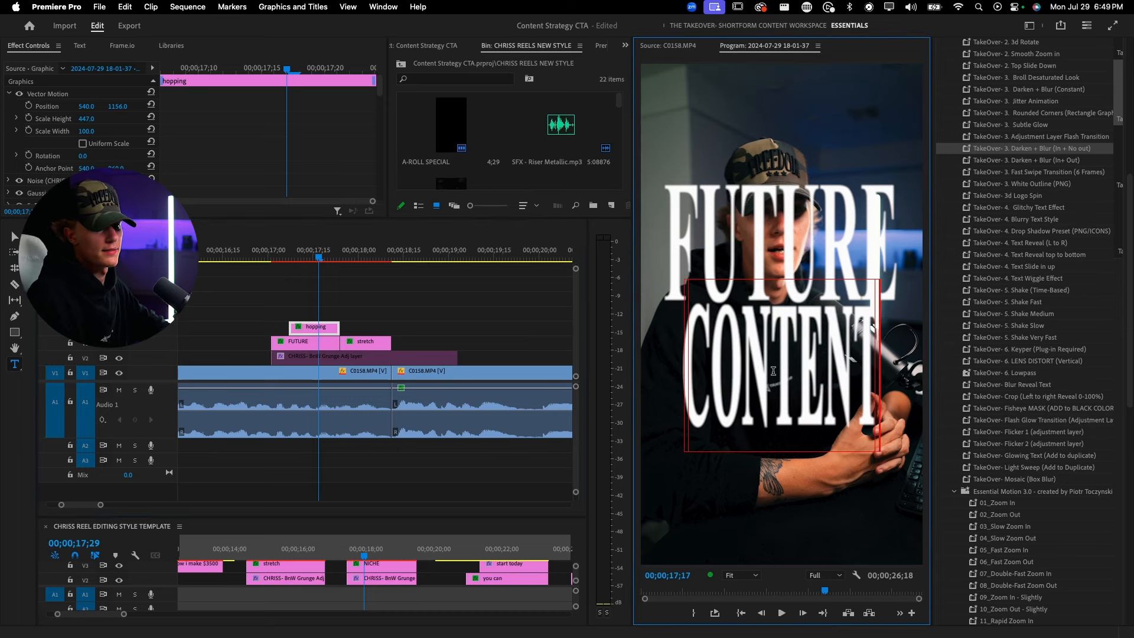
{"action": "type", "text": "IDEAS"}
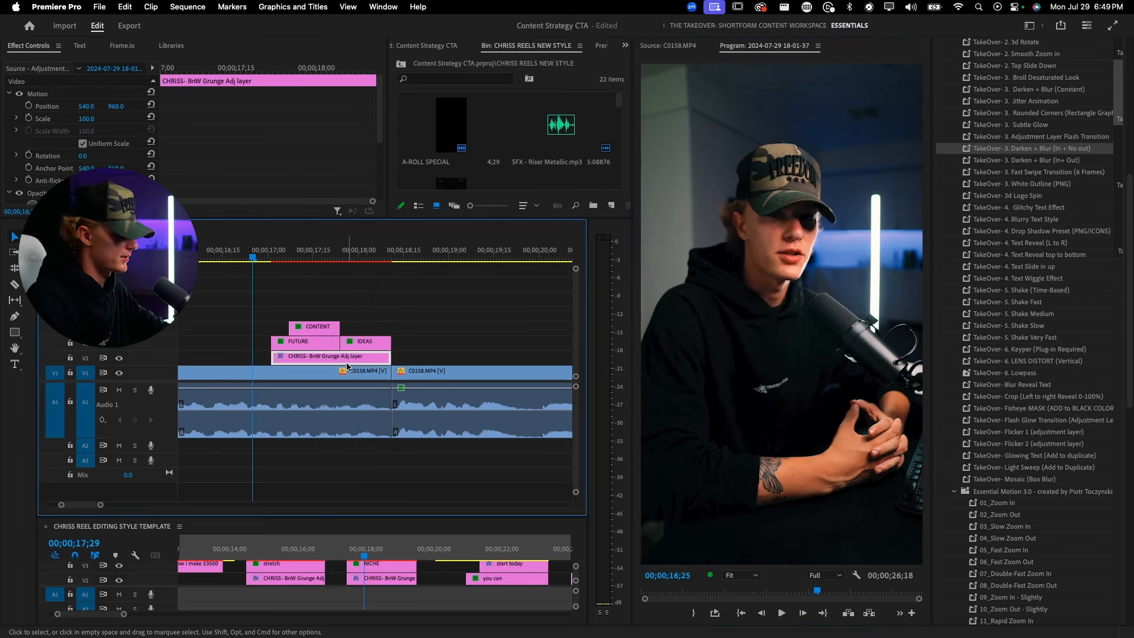
- Mark an in point at 00;00;16;25 and an out point just after the text section, at about 00;00;18;17
{"action": "key", "text": "i"}
{"action": "left_click", "coordinate": [409, 255]}
{"action": "key", "text": "o"}
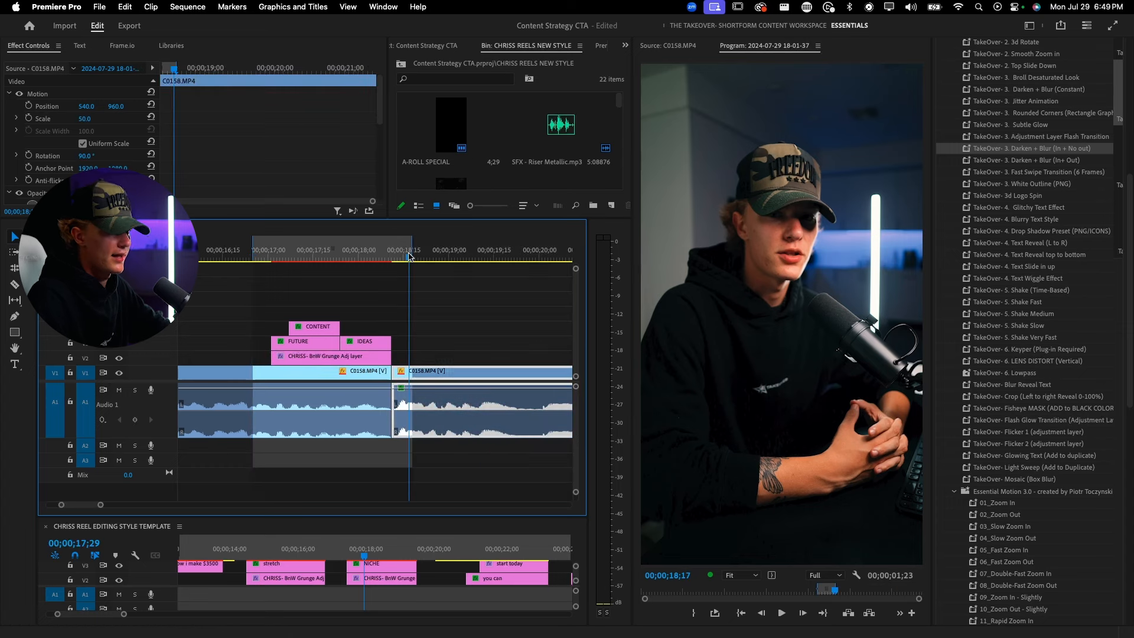
- Render the previews for the marked section of the reel
{"action": "key", "text": "Return"}
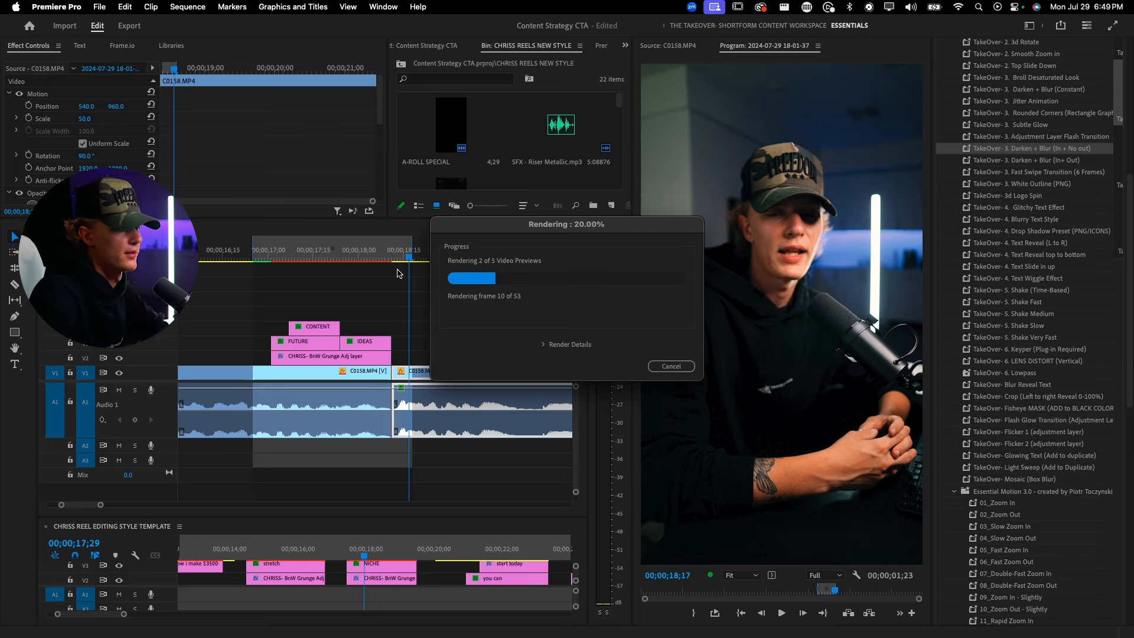
- Enlarge the "CONTENT" text to font size 173 and set its vertical position to 1022
{"action": "left_click", "coordinate": [321, 329]}
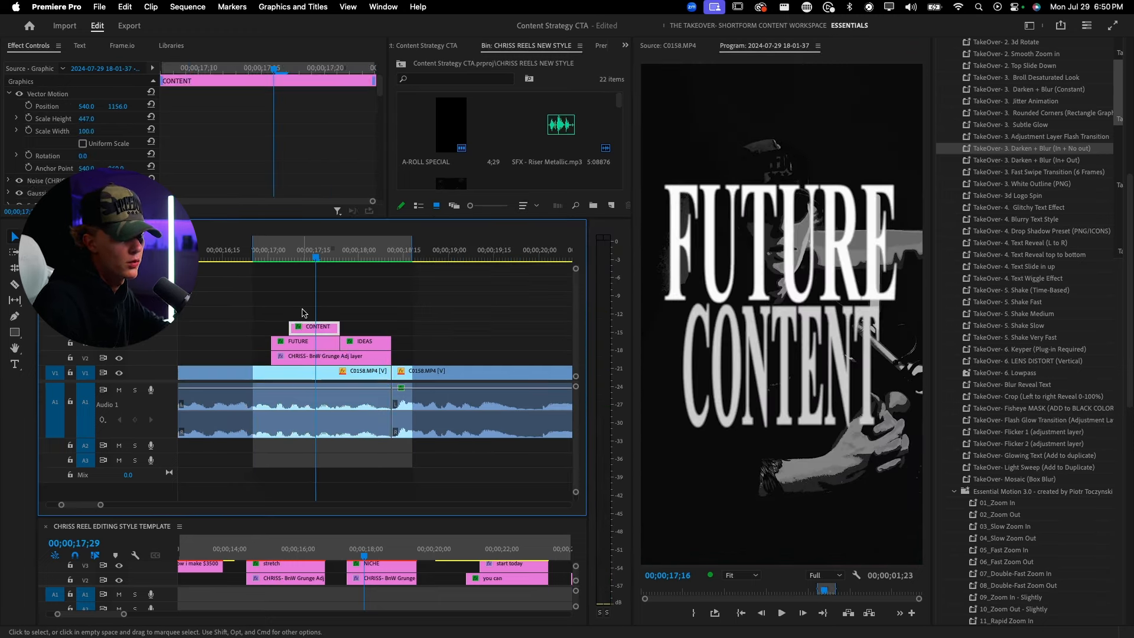
{"action": "left_click", "coordinate": [737, 362]}
{"action": "scroll", "coordinate": [1128, 172], "scroll_direction": "up", "scroll_amount": 20}
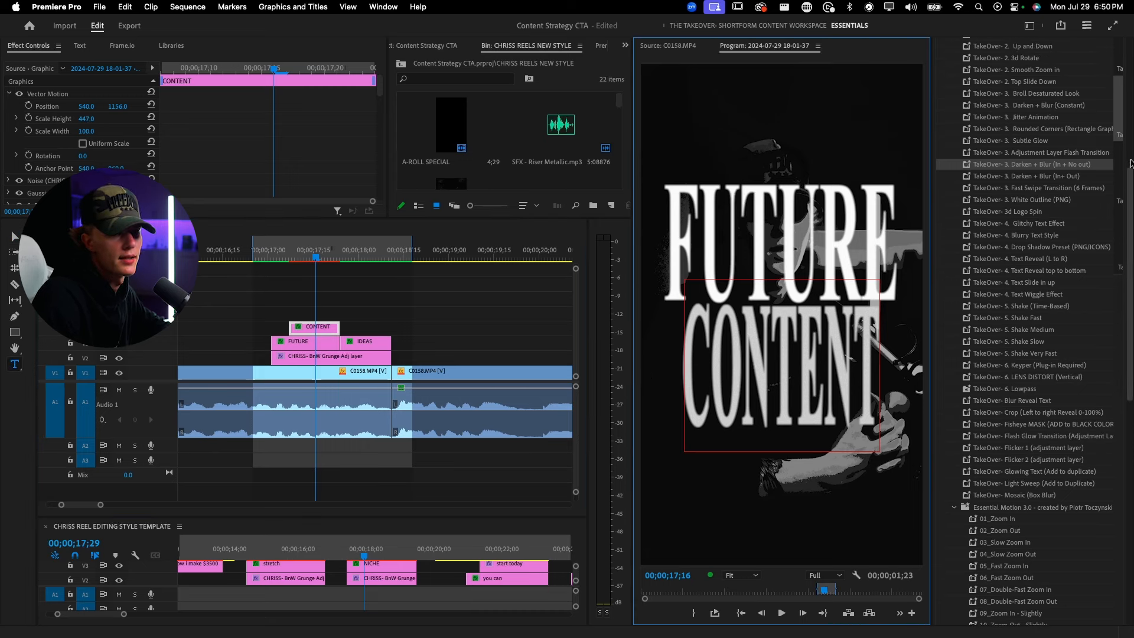
{"action": "left_click", "coordinate": [956, 48]}
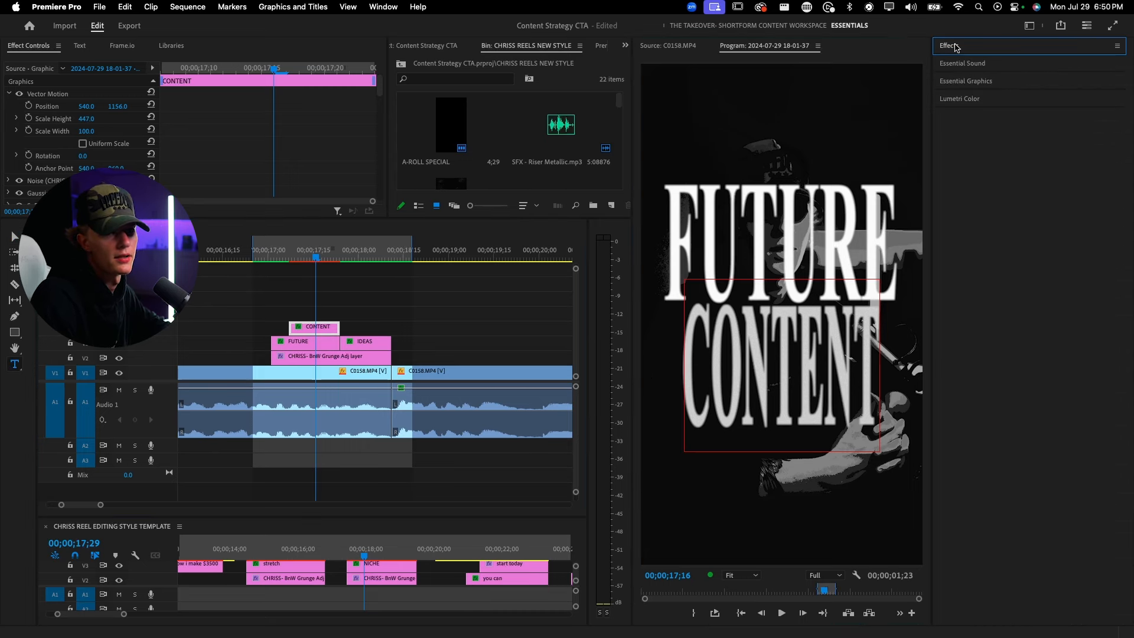
{"action": "left_click", "coordinate": [965, 81]}
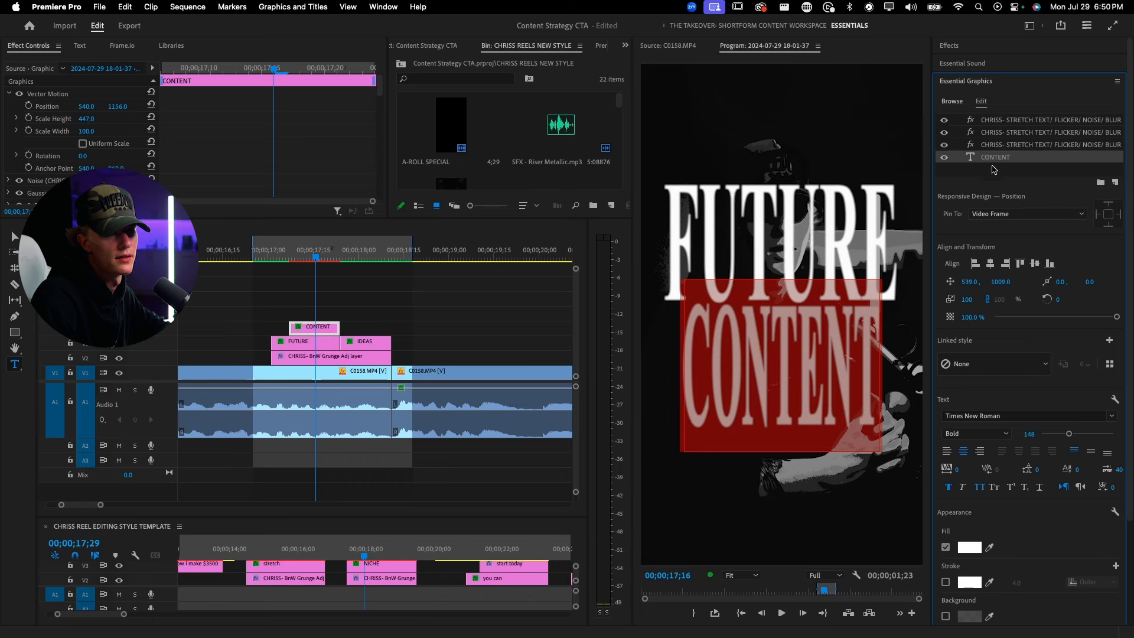
{"action": "left_click_drag", "start_coordinate": [1073, 437], "coordinate": [1072, 437]}
{"action": "left_click_drag", "start_coordinate": [1000, 282], "coordinate": [1007, 282]}
{"action": "left_click", "coordinate": [699, 368]}
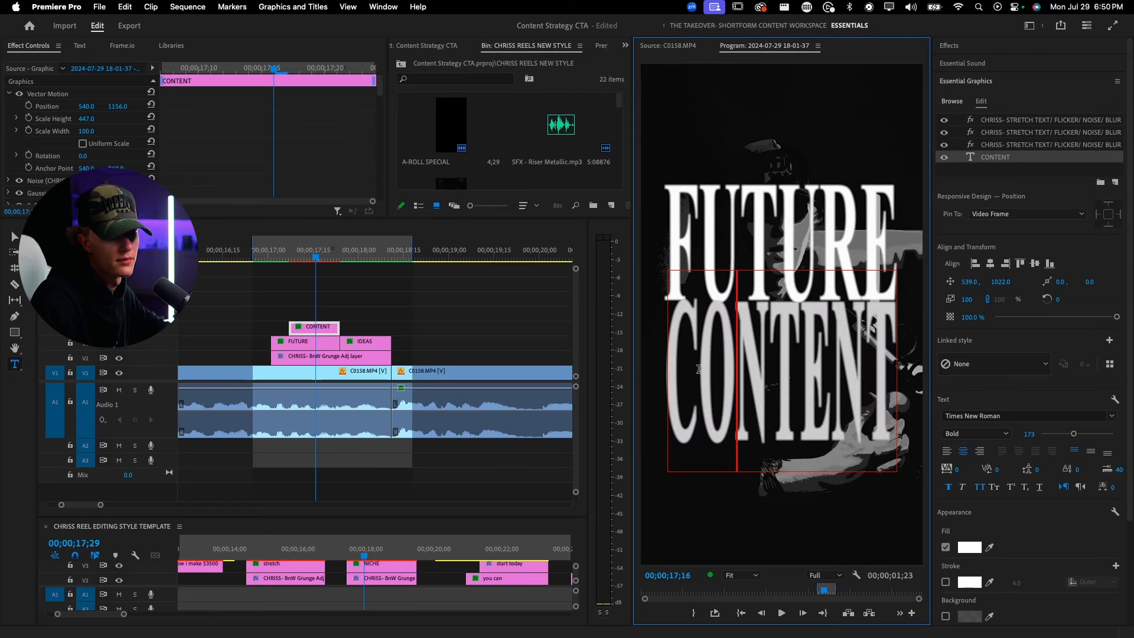
- Return the playhead to about 00;00;08;00, after the Content Strategy section, and save the project
{"action": "left_click", "coordinate": [264, 297]}
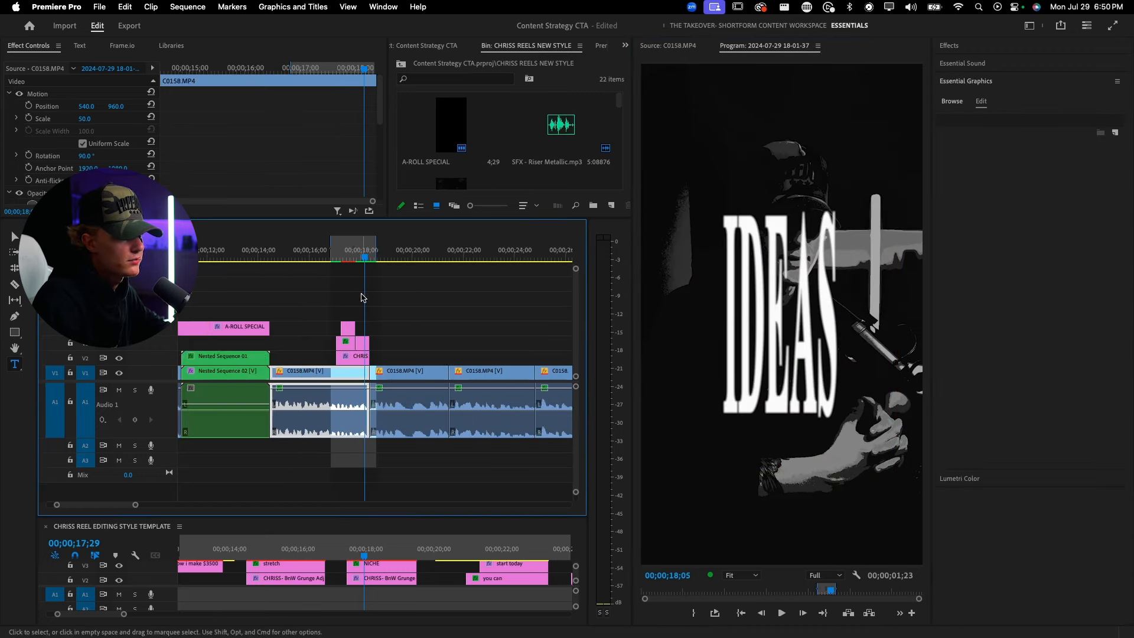
{"action": "key", "text": "Up"}
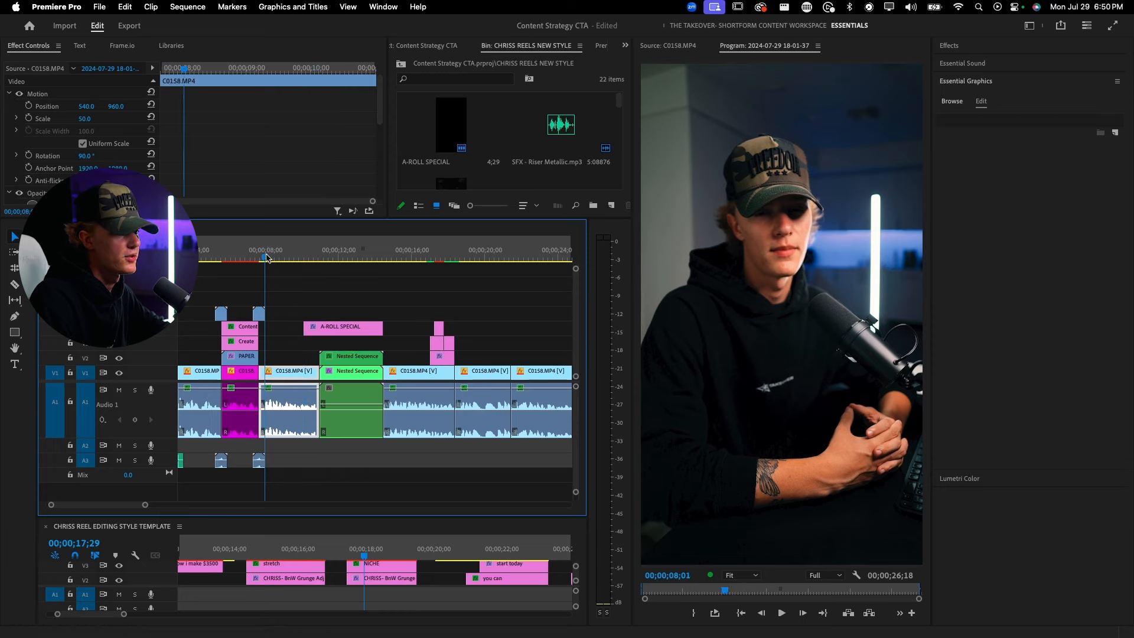
{"action": "key", "text": "="}
{"action": "key", "text": "super+s"}
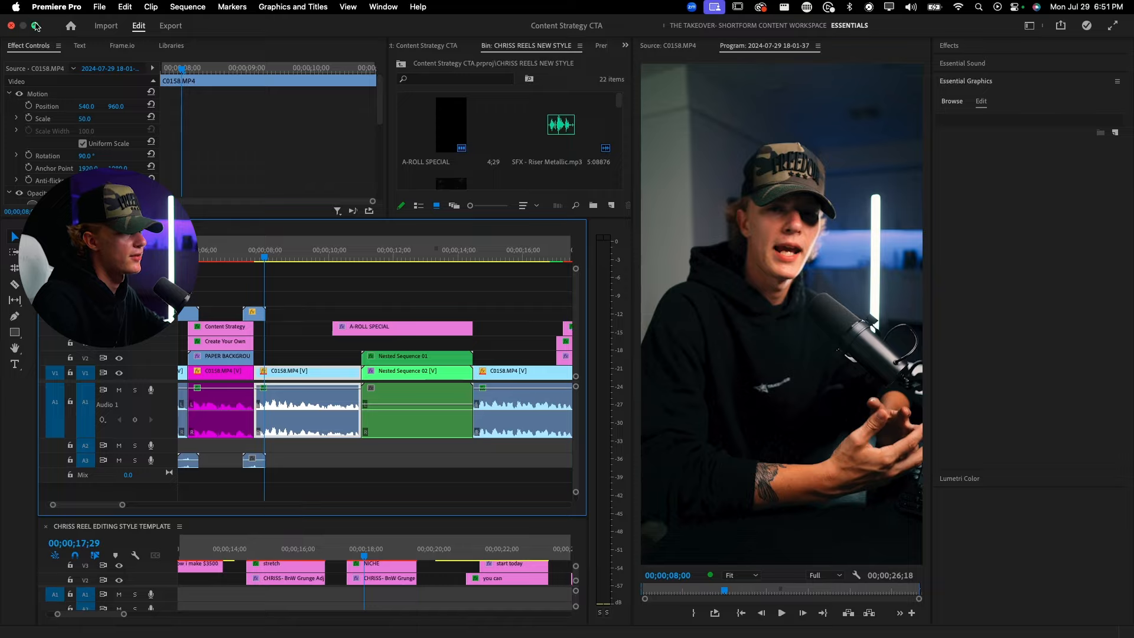
- Switch to Chrome and search Google for "canva png maker"
{"action": "left_click", "coordinate": [36, 26]}
{"action": "left_click", "coordinate": [348, 624]}
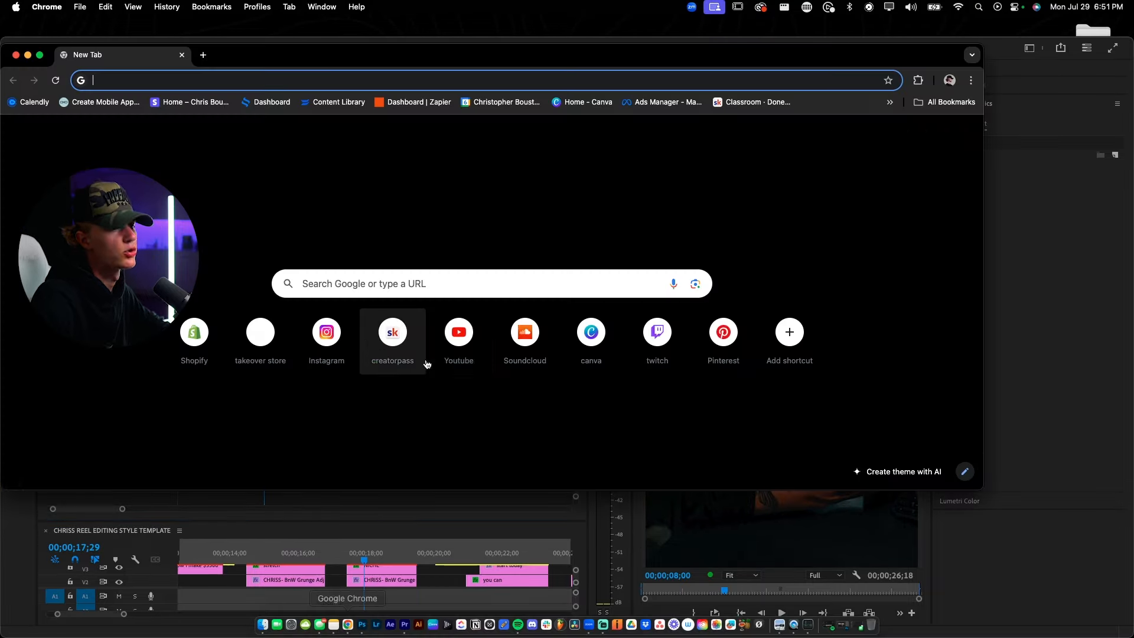
{"action": "left_click", "coordinate": [425, 281]}
{"action": "type", "text": "canva "}
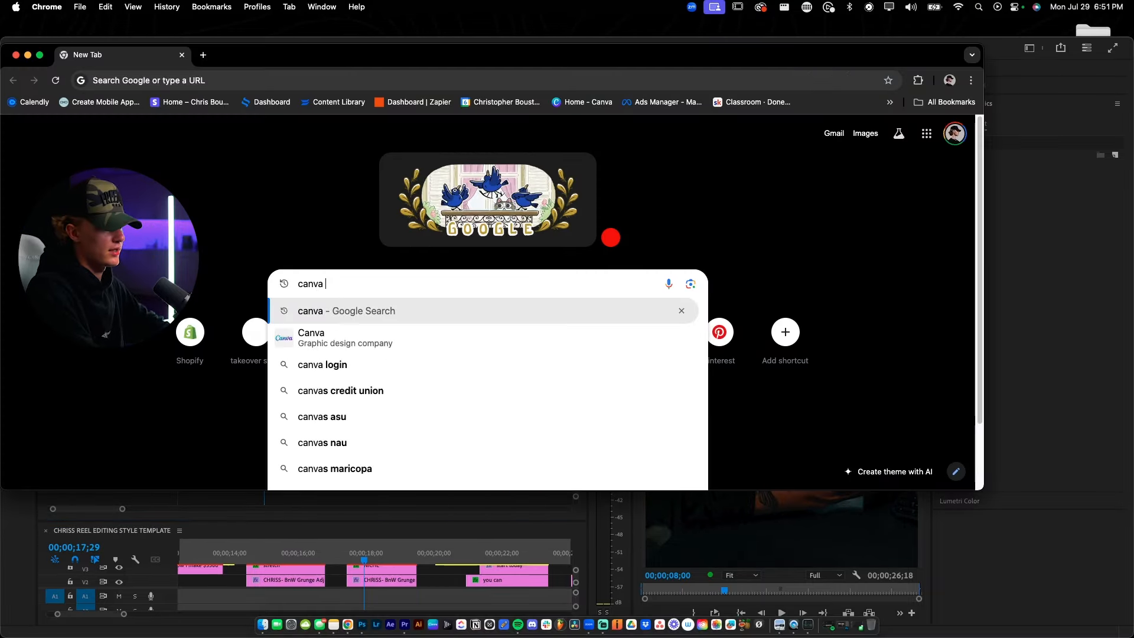
{"action": "type", "text": "png maker"}
{"action": "key", "text": "Return"}
- Shorten the search to "canva png" and show the image results
{"action": "left_click", "coordinate": [253, 129]}
{"action": "key", "text": "BackSpace"}
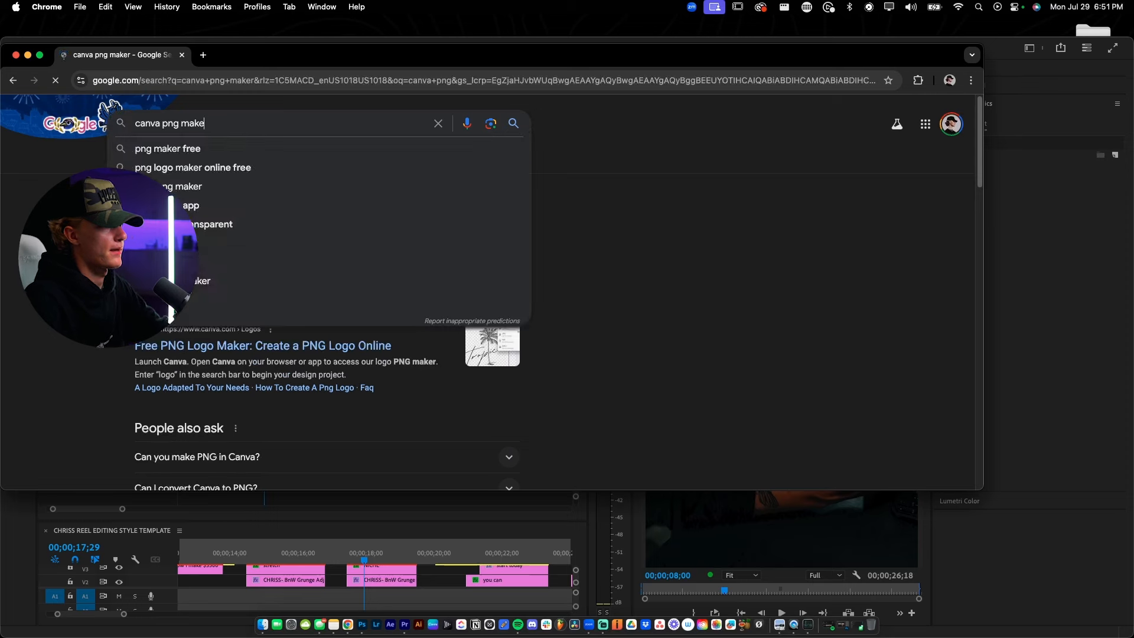
{"action": "key", "text": "BackSpace"}
{"action": "key", "text": "BackSpace"}
{"action": "key", "text": "BackSpace"}
{"action": "key", "text": "BackSpace"}
{"action": "key", "text": "Return"}
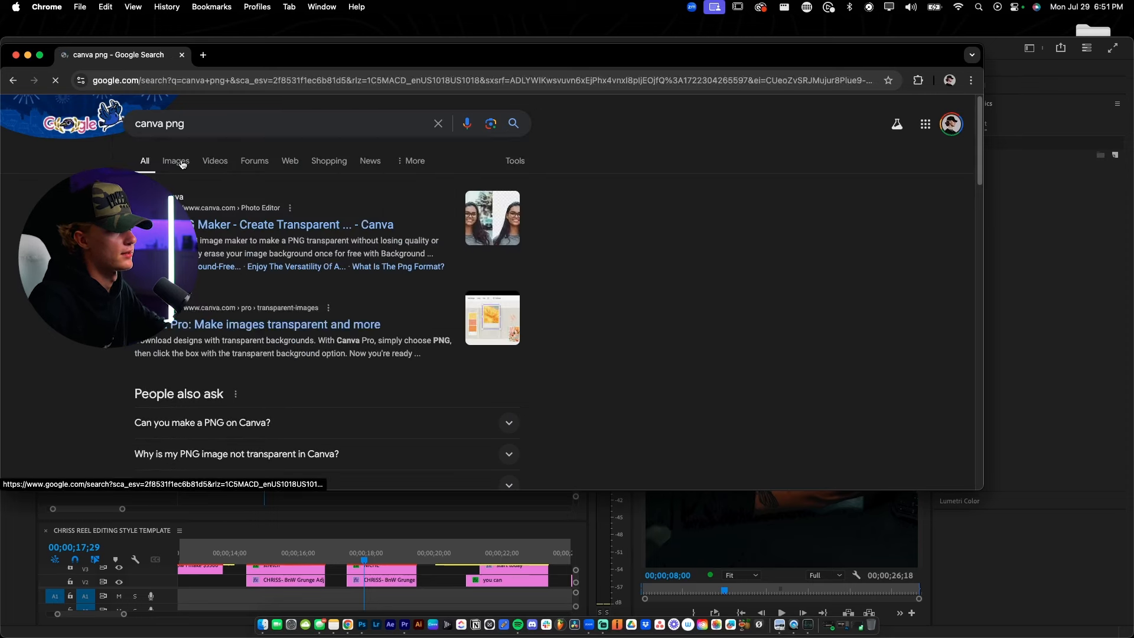
{"action": "left_click", "coordinate": [183, 163]}
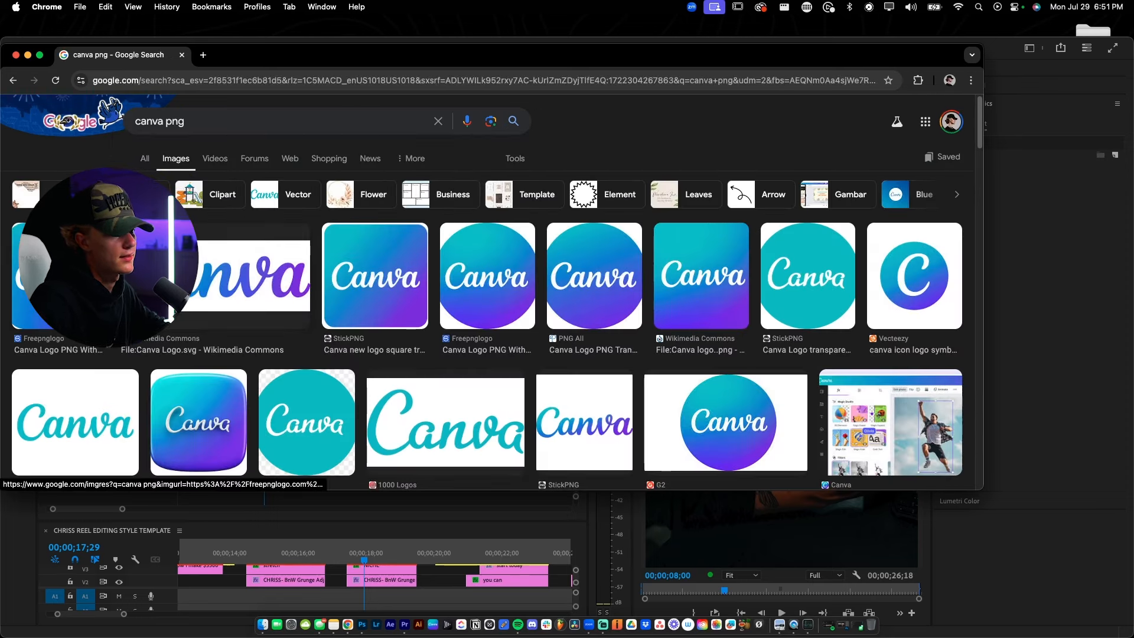
- Save the Freepnglogo Canva logo PNG to the Downloads folder and return to Premiere Pro
{"action": "left_click", "coordinate": [65, 277]}
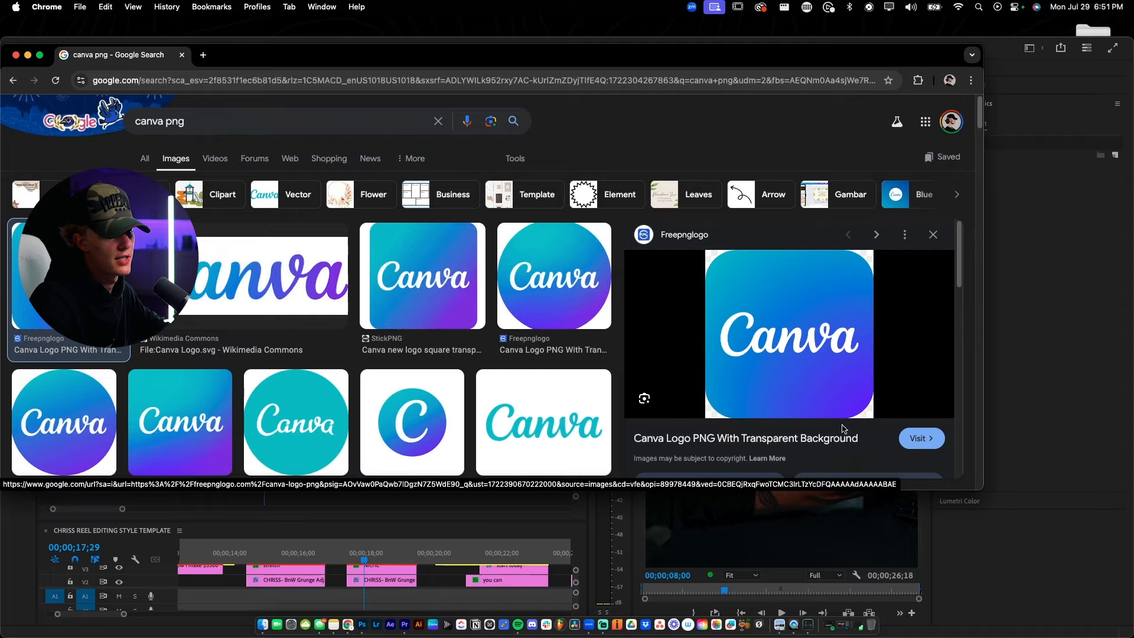
{"action": "left_click", "coordinate": [823, 403]}
{"action": "left_click", "coordinate": [743, 483]}
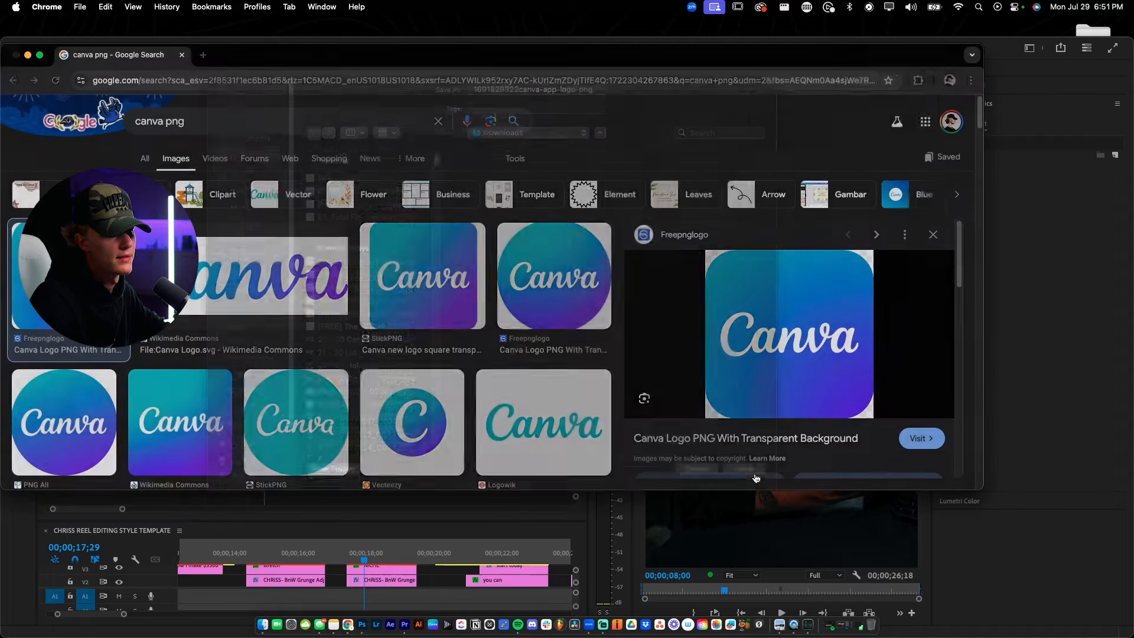
{"action": "left_click", "coordinate": [27, 55]}
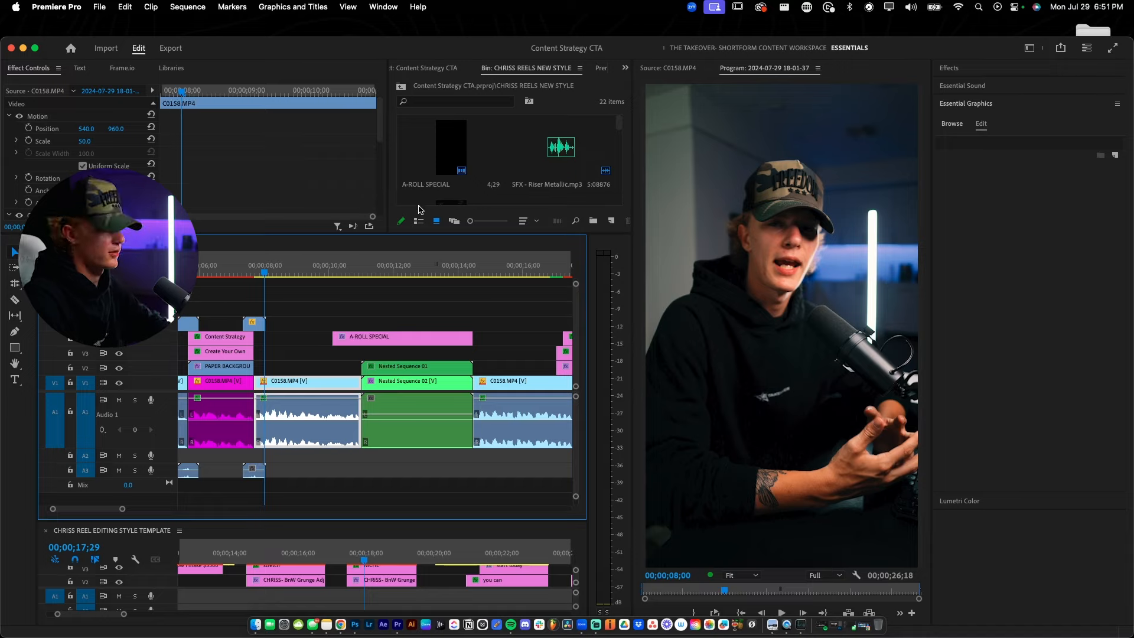
- Import the Canva logo PNG from the Downloads folder into the CHRISS REELS NEW STYLE bin
{"action": "key", "text": "super+i"}
{"action": "left_click", "coordinate": [189, 151]}
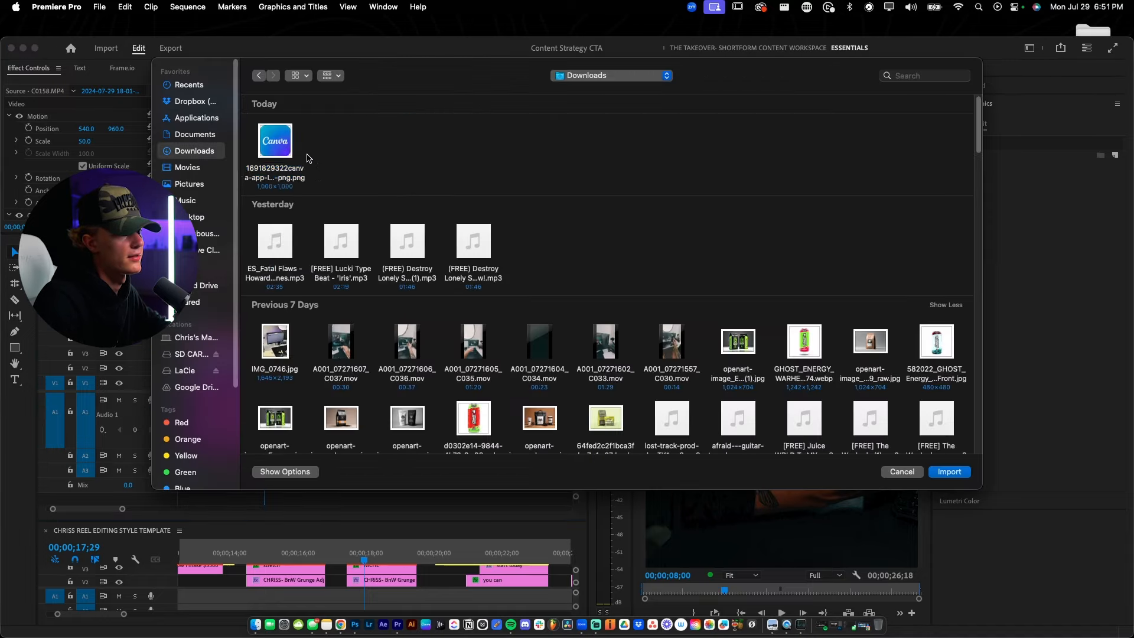
{"action": "left_click", "coordinate": [947, 471]}
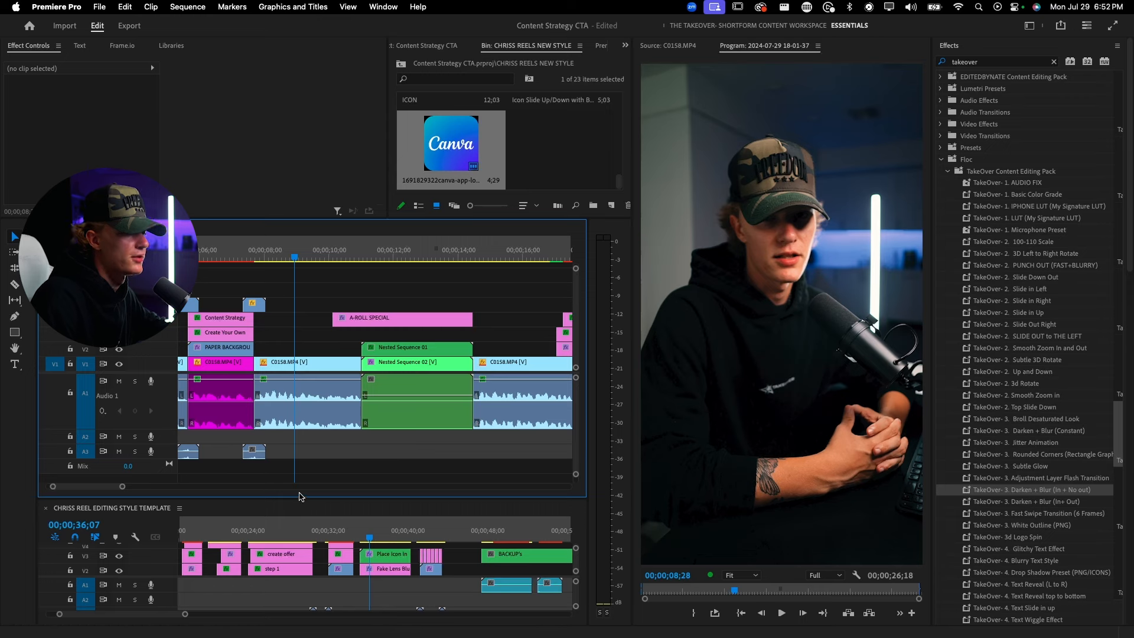
- Copy the template's "Place Icon In Here" and "Fake Lens Blur" layers around 00;00;37;18
{"action": "left_click_drag", "start_coordinate": [299, 498], "coordinate": [300, 443]}
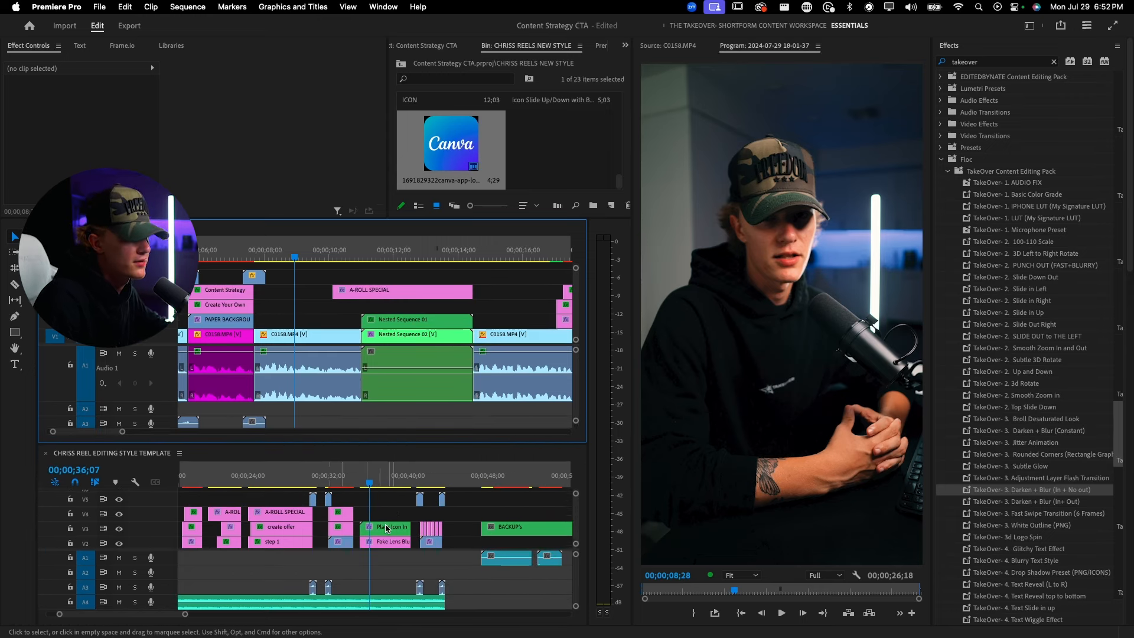
{"action": "scroll", "coordinate": [378, 514], "scroll_direction": "down", "scroll_amount": 1}
{"action": "left_click", "coordinate": [374, 483]}
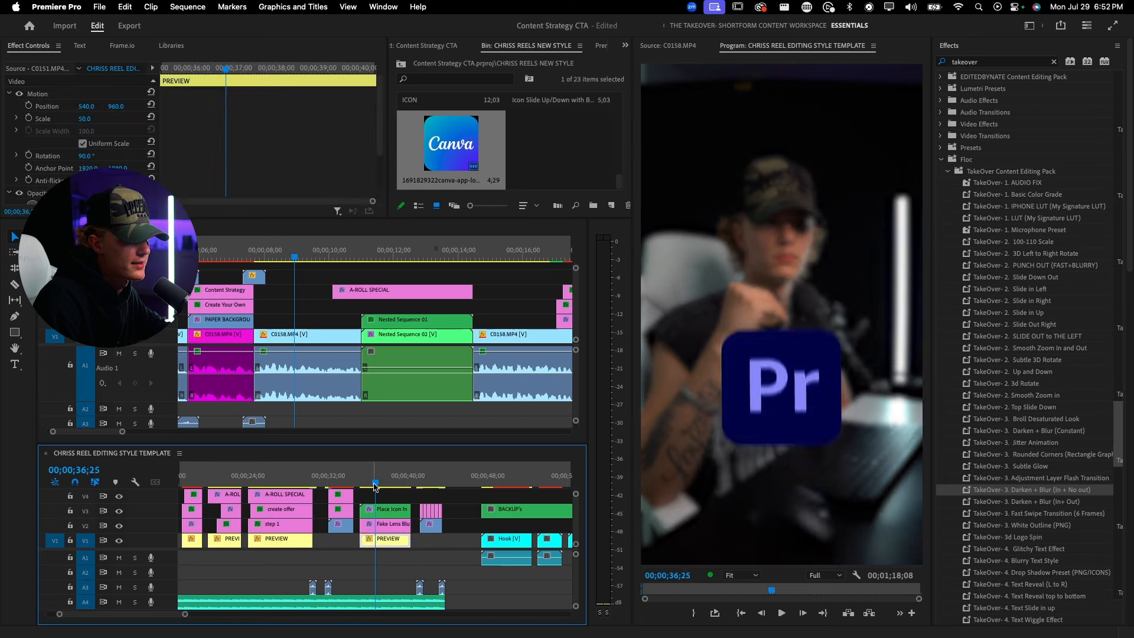
{"action": "left_click_drag", "start_coordinate": [374, 483], "coordinate": [383, 525]}
{"action": "scroll", "coordinate": [377, 523], "scroll_direction": "up", "scroll_amount": 4}
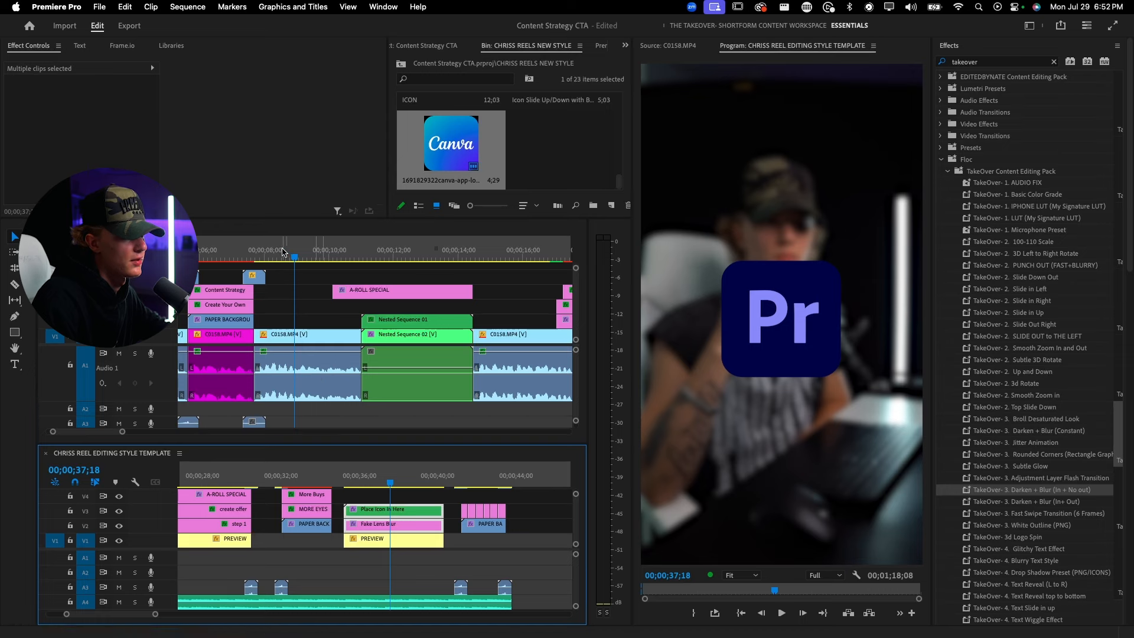
- Try to paste the full-length icon and blur layers into the reel just after the Content Strategy section
{"action": "left_click_drag", "start_coordinate": [283, 251], "coordinate": [269, 251]}
{"action": "key", "text": "super+v"}
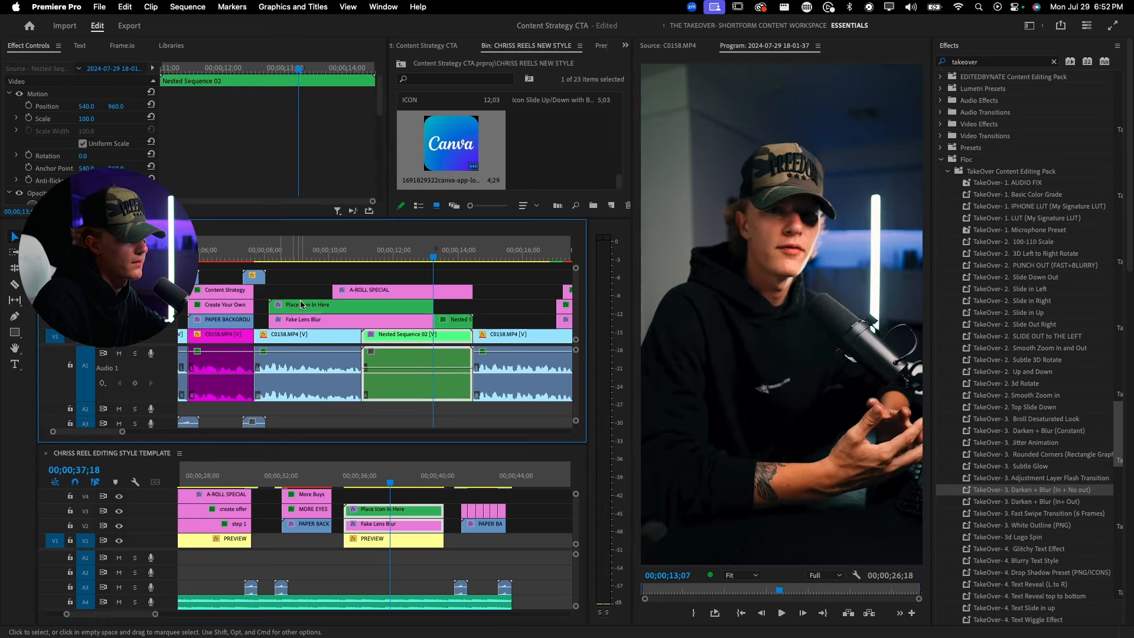
{"action": "key", "text": "super+z"}
- Split the template's icon and blur layers at 00;00;37;18 and fit their first part over the reel clip before Nested Sequence 02
{"action": "key", "text": "c"}
{"action": "left_click", "coordinate": [390, 509]}
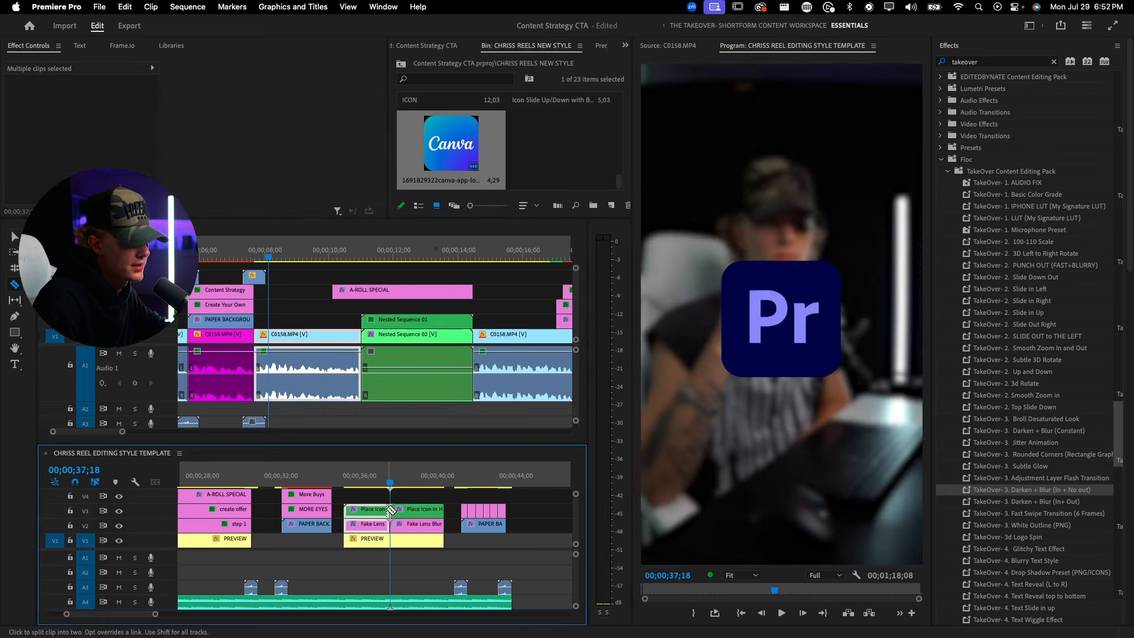
{"action": "key", "text": "v"}
{"action": "left_click", "coordinate": [275, 280]}
{"action": "key", "text": "super+v"}
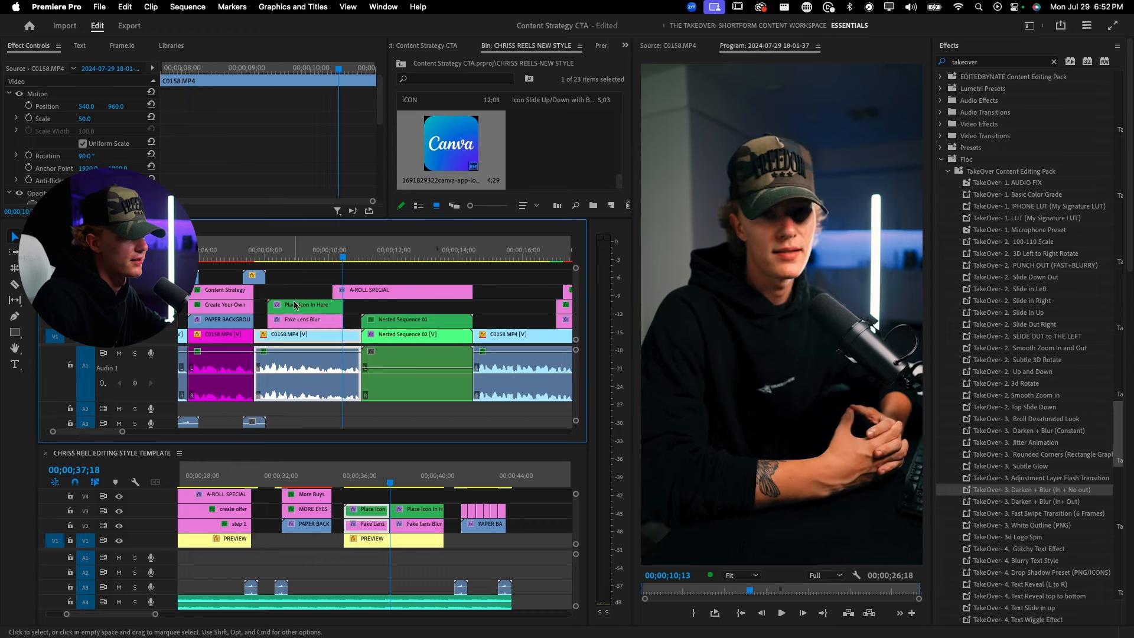
{"action": "left_click_drag", "start_coordinate": [295, 298], "coordinate": [357, 322]}
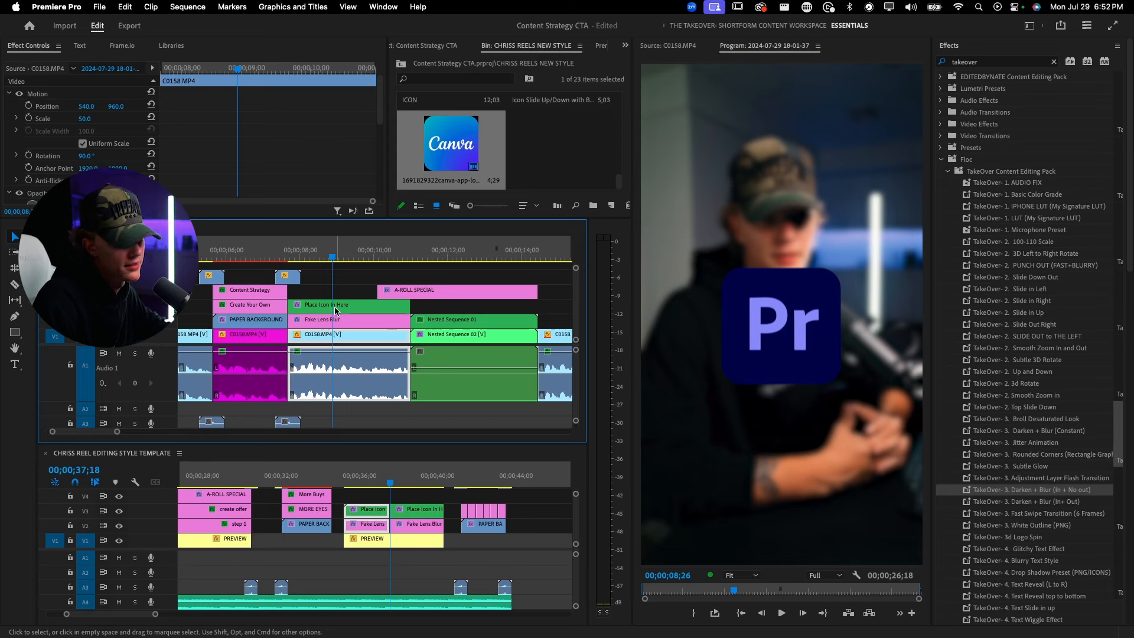
- Open the "Place Icon In Here" nest and layer the Canva logo above the Premiere Pro icon for its full duration
{"action": "double_click", "coordinate": [335, 306]}
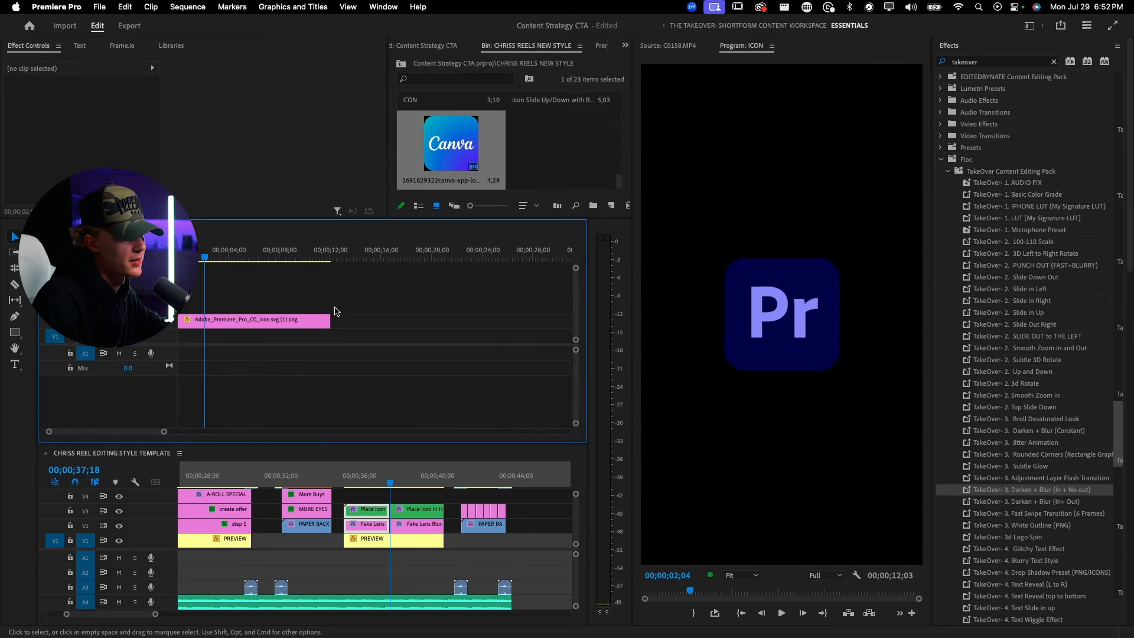
{"action": "left_click_drag", "start_coordinate": [446, 155], "coordinate": [330, 306]}
{"action": "left_click", "coordinate": [306, 306]}
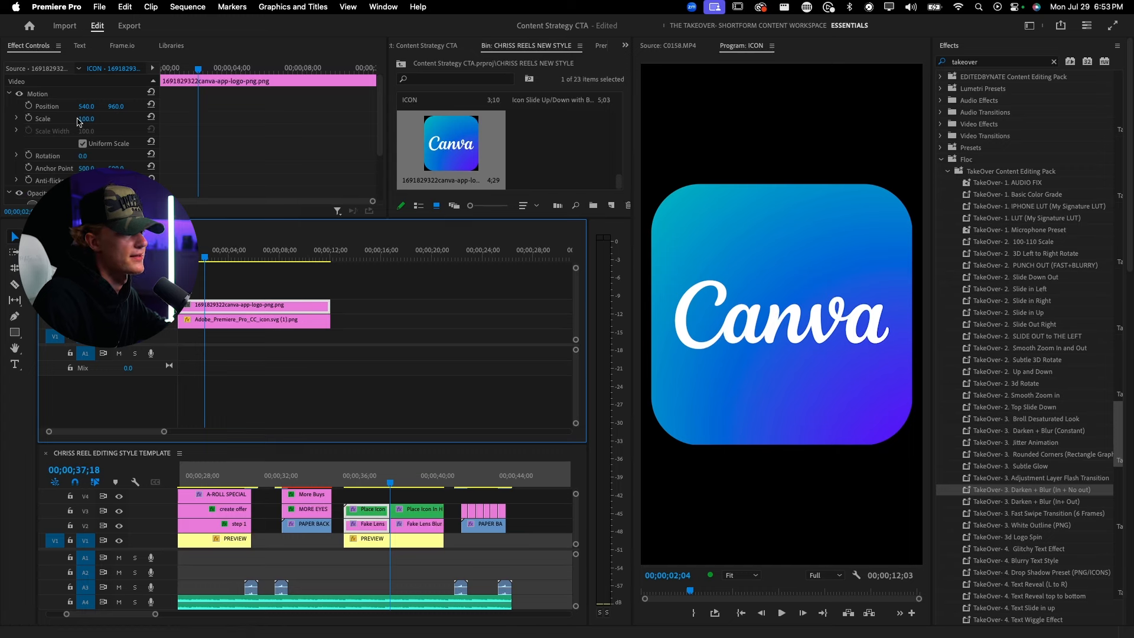
- Scale the Canva logo to about 43, disable the Premiere Pro icon clip beneath it and return to the reel sequence
{"action": "left_click_drag", "start_coordinate": [77, 121], "coordinate": [44, 121]}
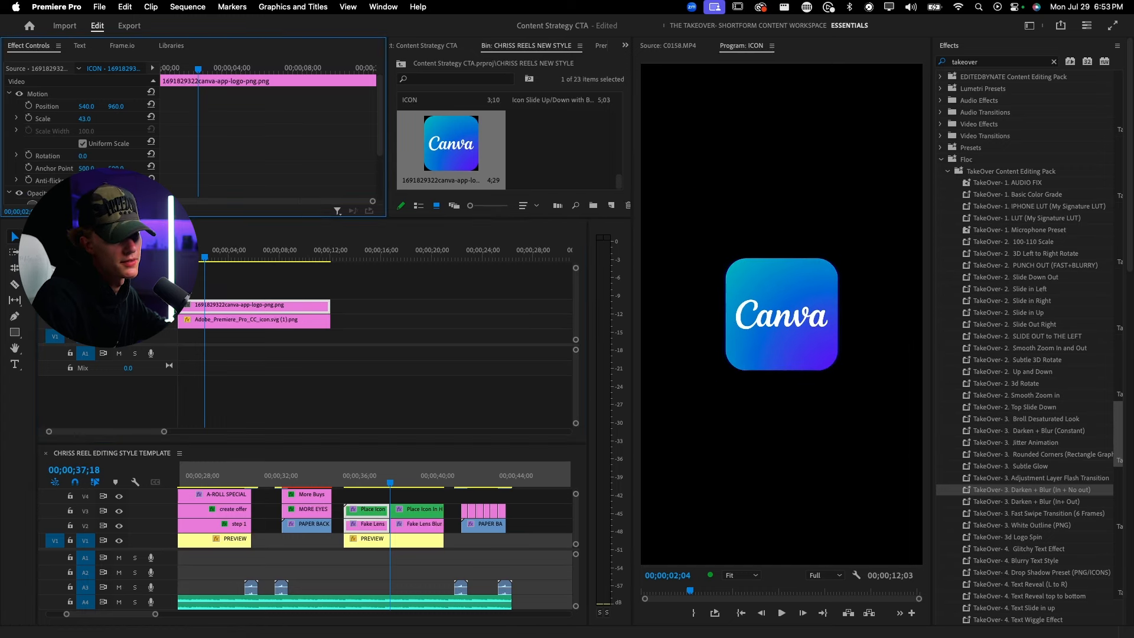
{"action": "left_click", "coordinate": [198, 319]}
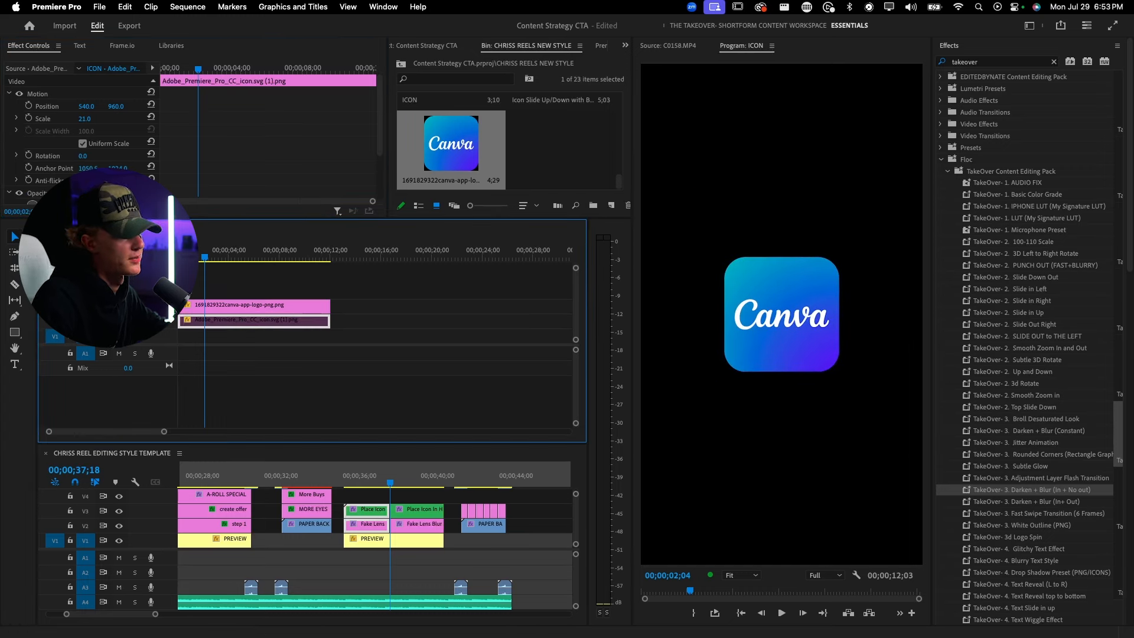
{"action": "left_click", "coordinate": [88, 228]}
- Play back the reel full screen from about 00;00;06;28 to review the Content Strategy text and Canva icon
{"action": "left_click", "coordinate": [261, 254]}
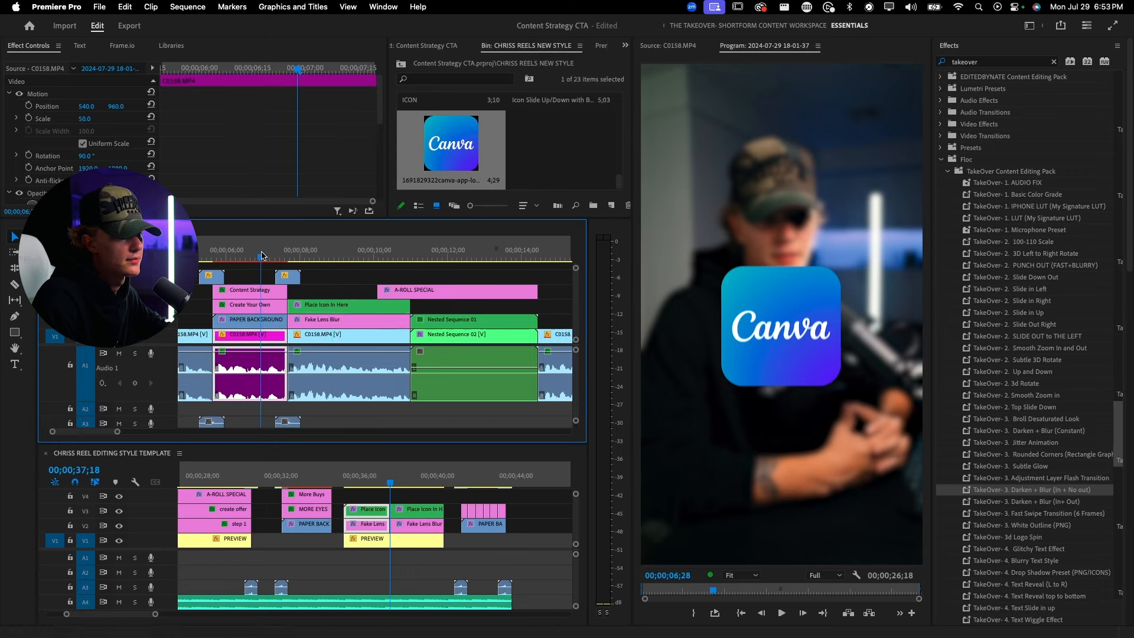
{"action": "key", "text": "space"}
{"action": "key", "text": "grave"}
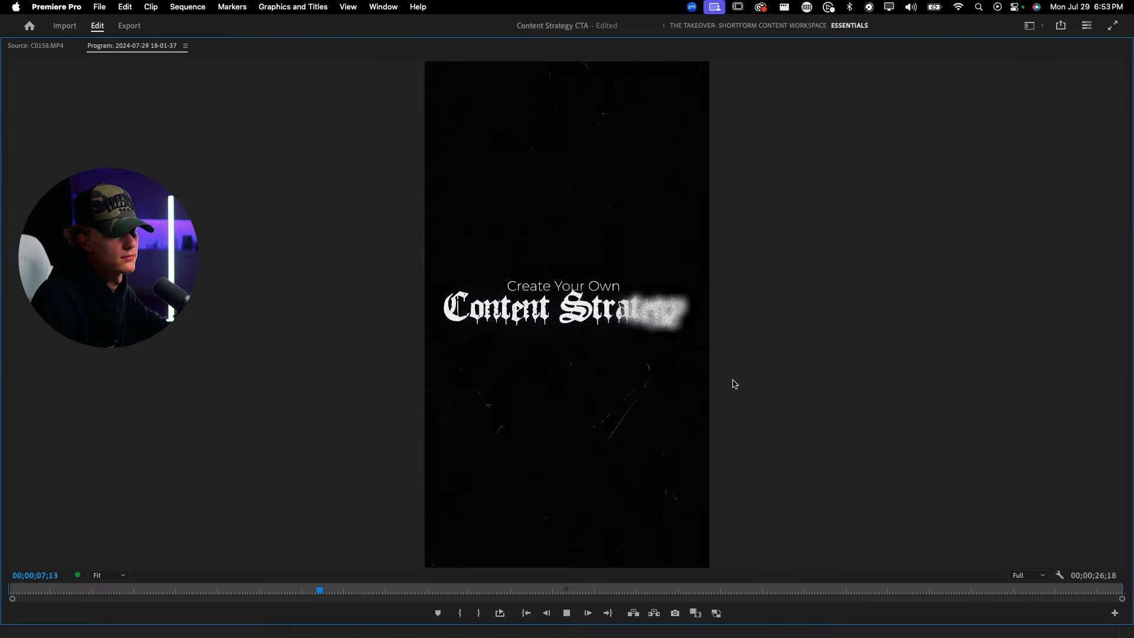
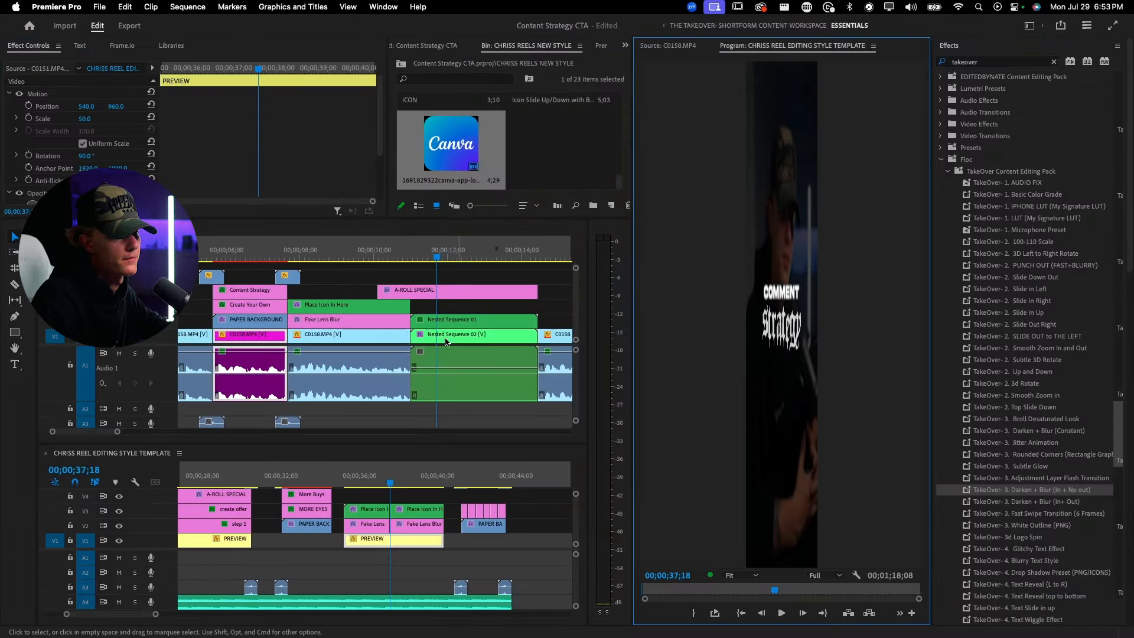
- Select the reel's "Fake Lens Blur" layer and save the project
{"action": "left_click", "coordinate": [394, 321]}
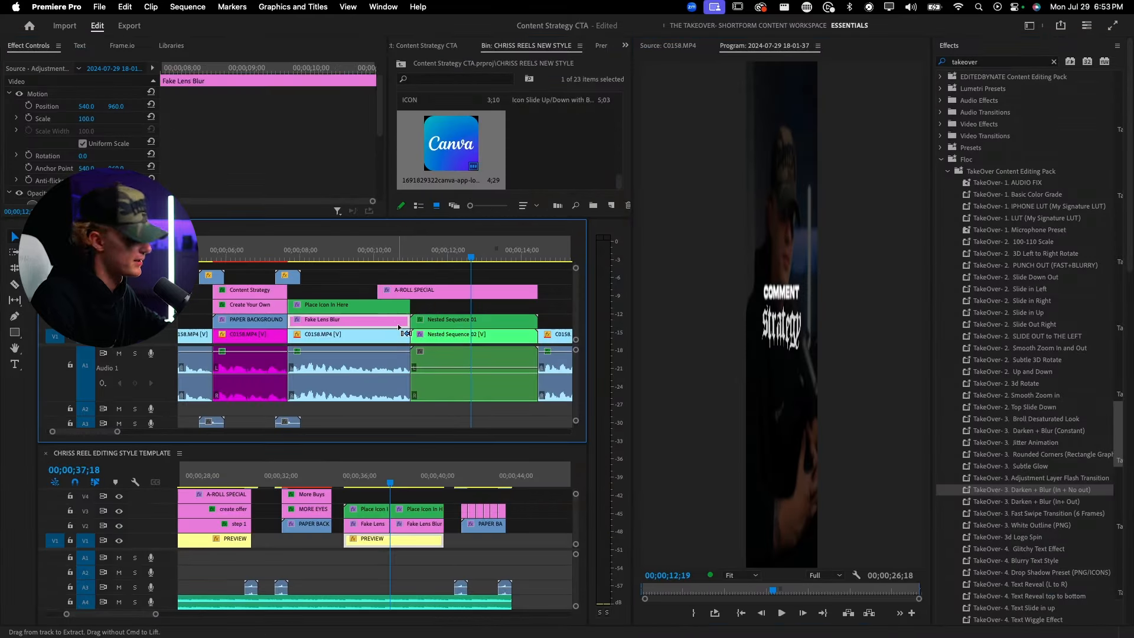
{"action": "key", "text": "super+s"}
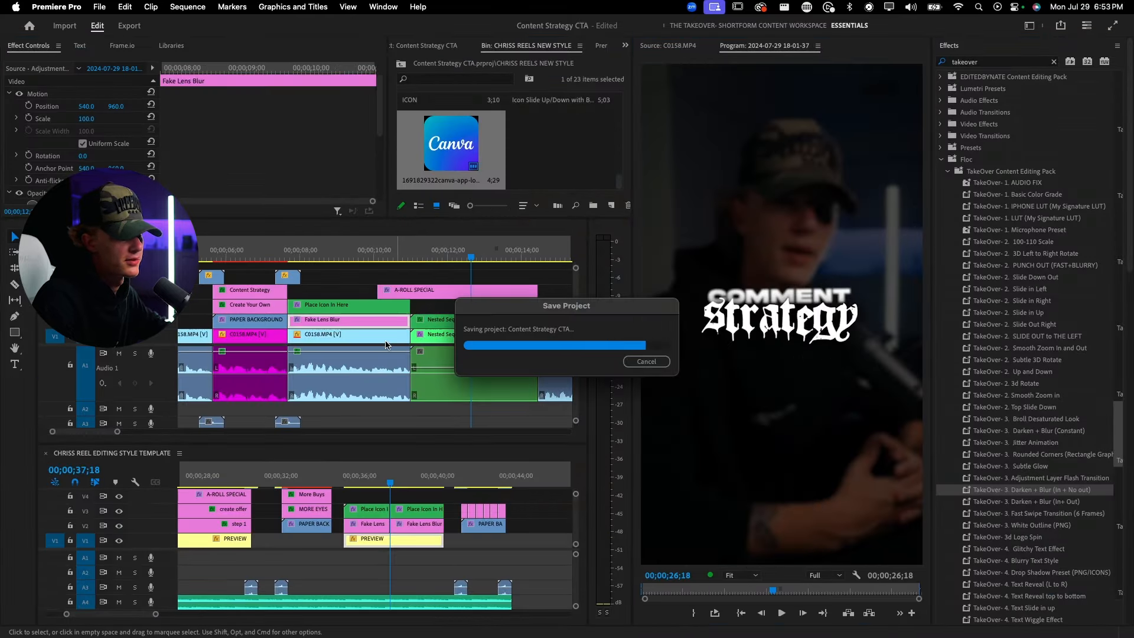
- Make the style template timeline taller and bring its overlay tracks into view, shrinking the reel's tracks to fit
{"action": "key", "text": "super+minus"}
{"action": "key", "text": "super+minus"}
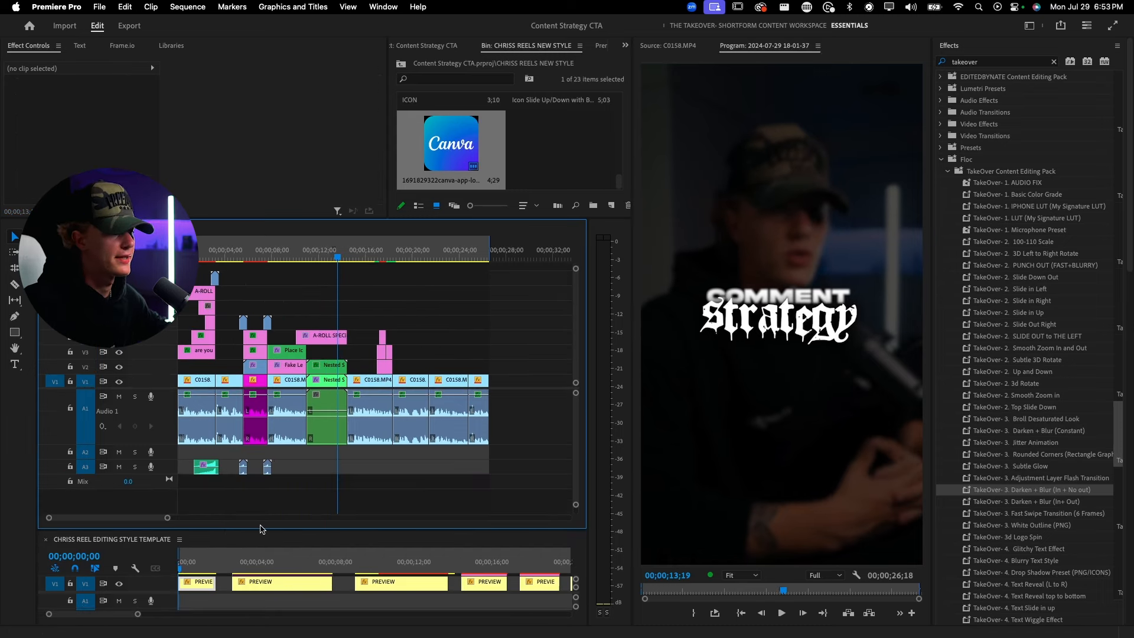
{"action": "left_click", "coordinate": [212, 539]}
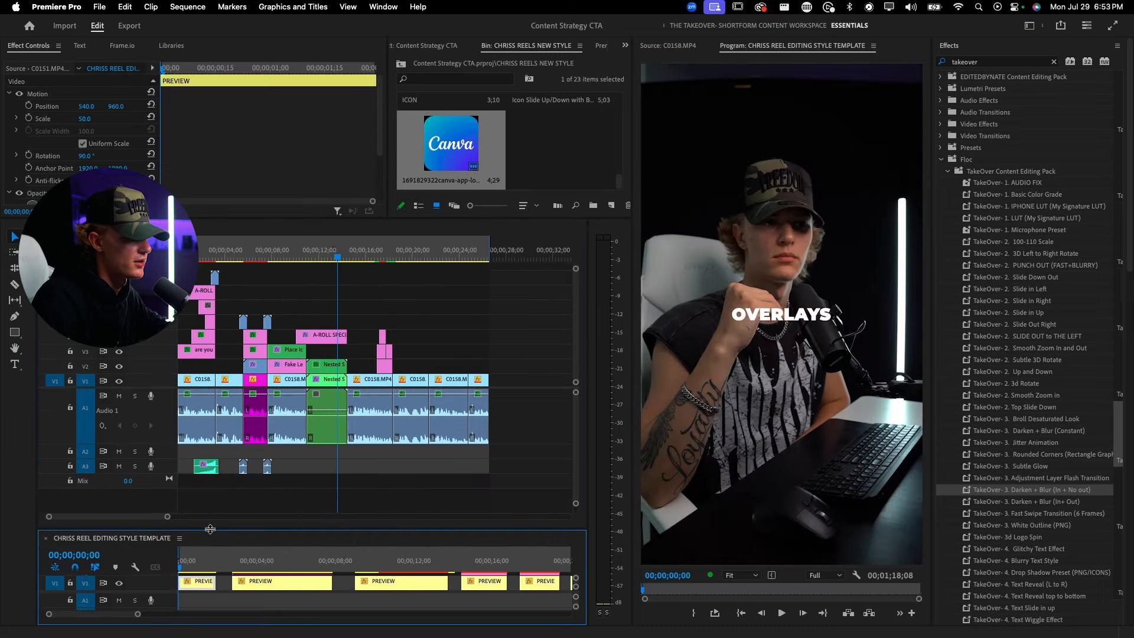
{"action": "left_click_drag", "start_coordinate": [220, 531], "coordinate": [225, 431]}
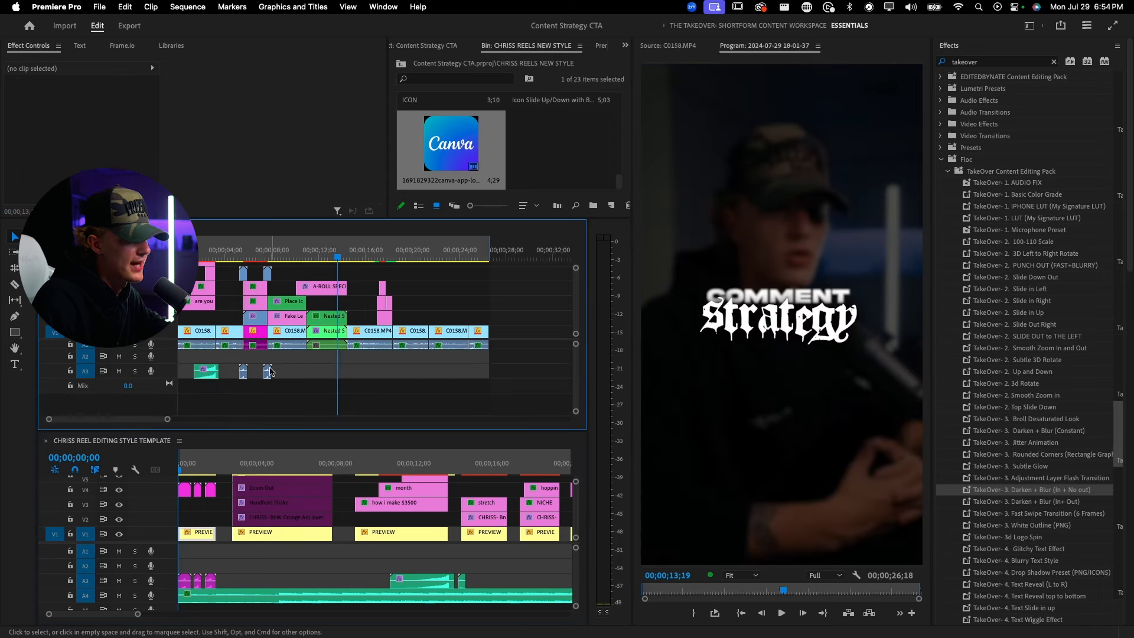
{"action": "left_click_drag", "start_coordinate": [575, 268], "coordinate": [576, 264]}
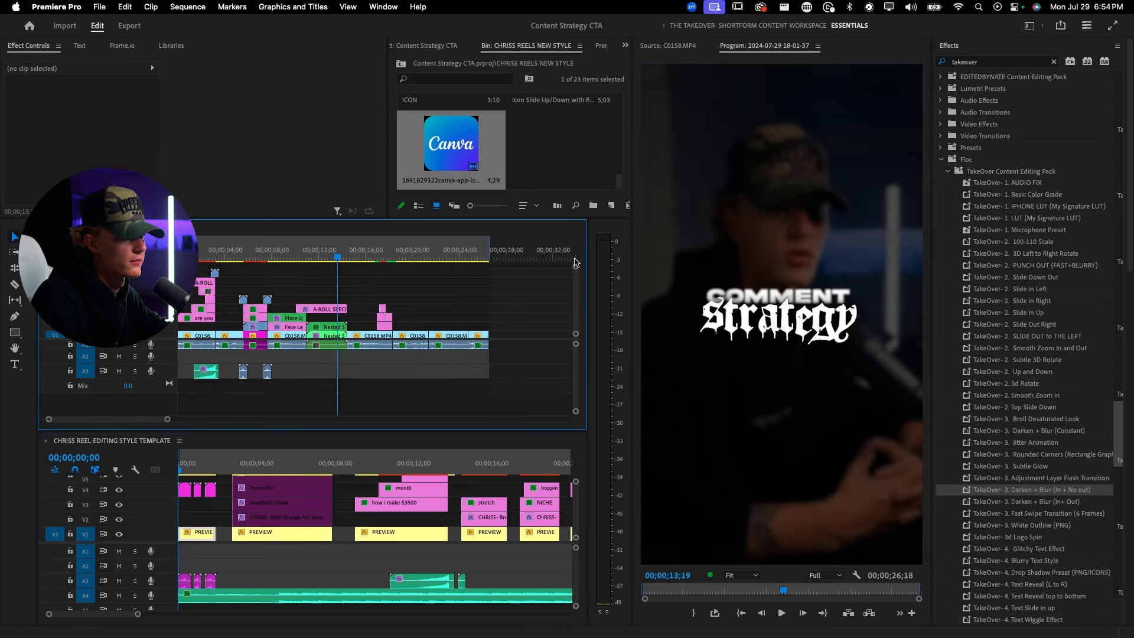
{"action": "scroll", "coordinate": [222, 535], "scroll_direction": "up", "scroll_amount": 1}
- Preview the overlay clips at the start of the style template and copy "CHRISS- Overlay 3.mp4"
{"action": "left_click", "coordinate": [186, 504]}
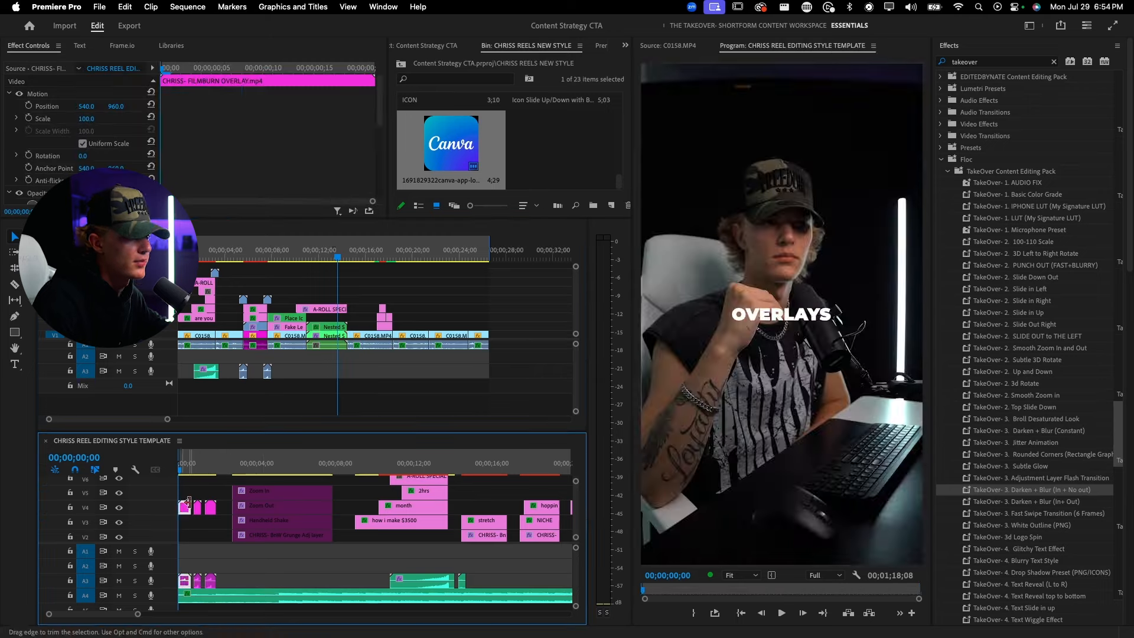
{"action": "key", "text": "space"}
{"action": "left_click", "coordinate": [211, 507]}
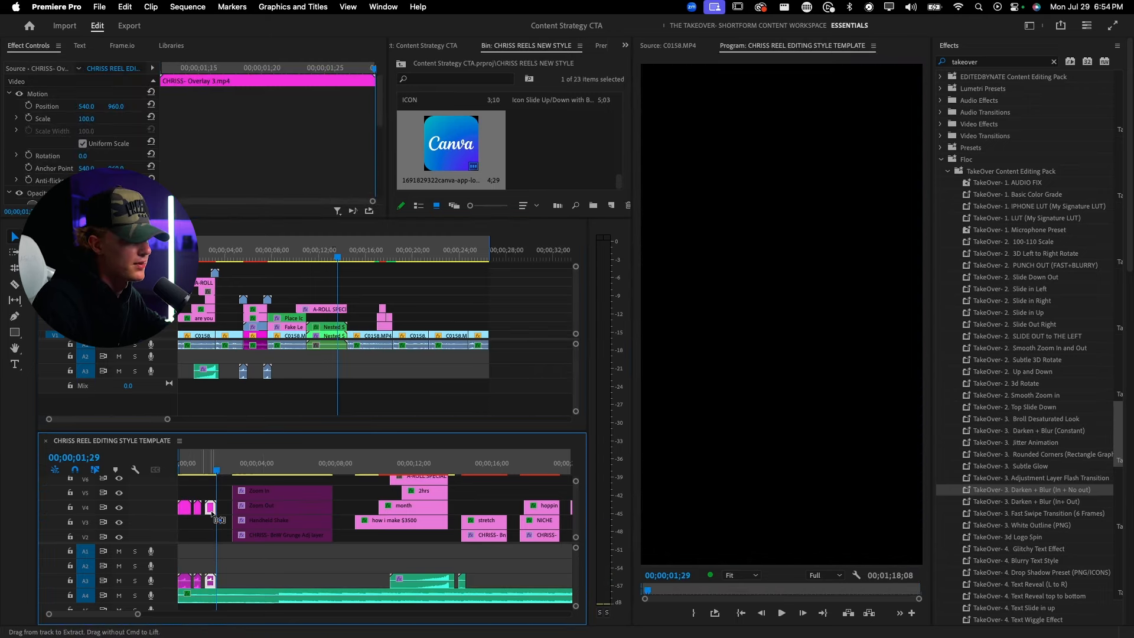
- Play back the reel from about 00;00;04;00 through the end of the Comment Strategy text
{"action": "left_click", "coordinate": [231, 252]}
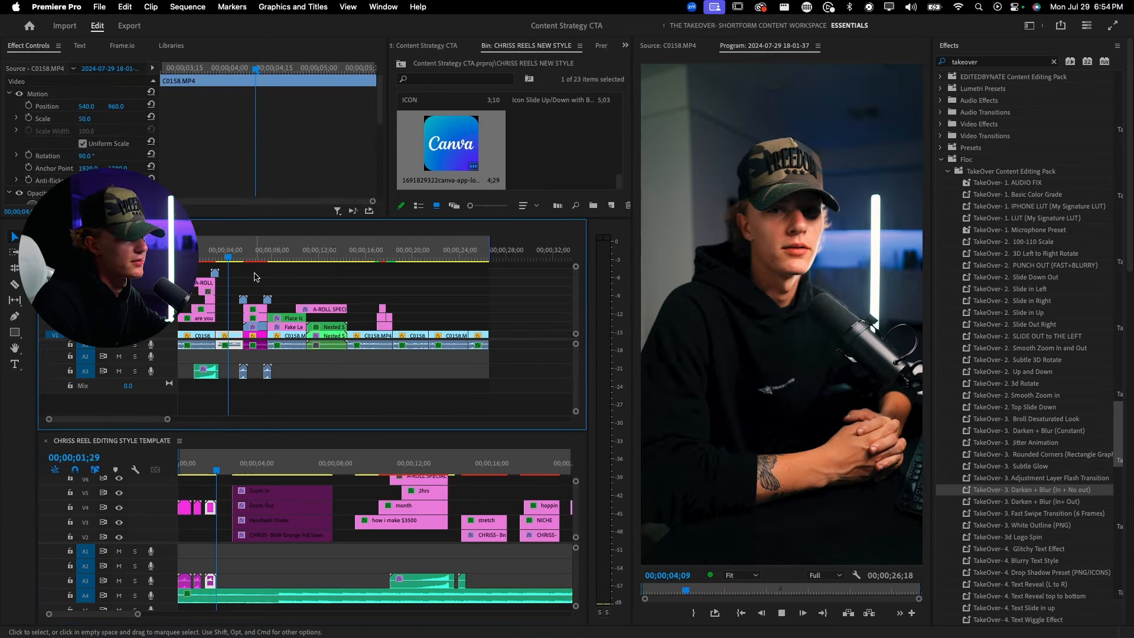
{"action": "key", "text": "space"}
{"action": "scroll", "coordinate": [284, 279], "scroll_direction": "up", "scroll_amount": 3}
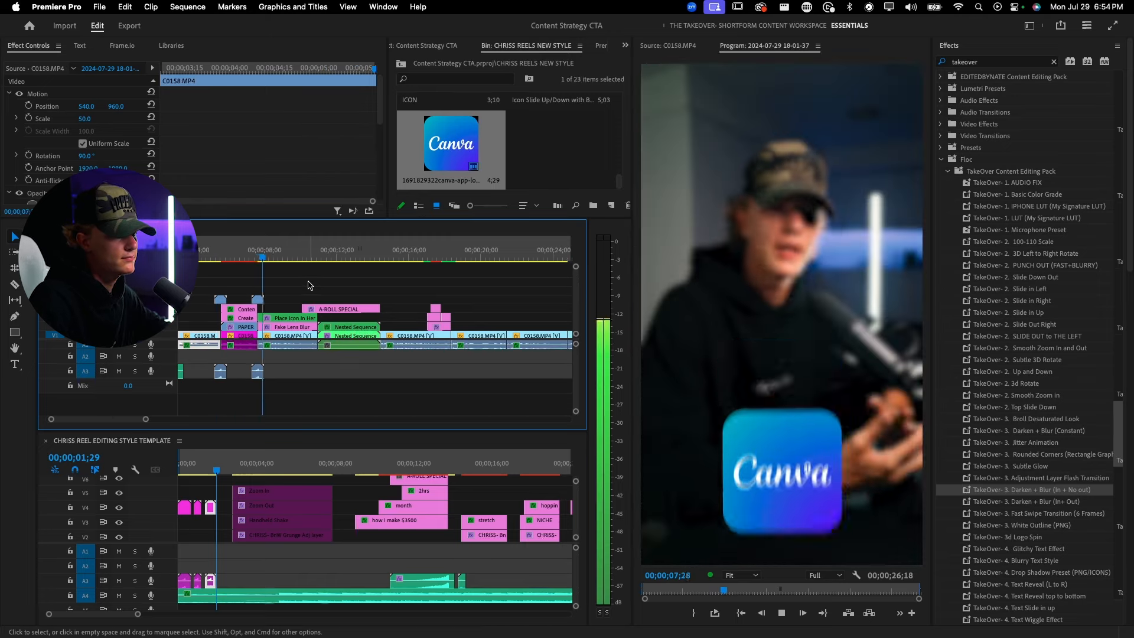
{"action": "left_click", "coordinate": [309, 286]}
{"action": "scroll", "coordinate": [315, 288], "scroll_direction": "up", "scroll_amount": 2}
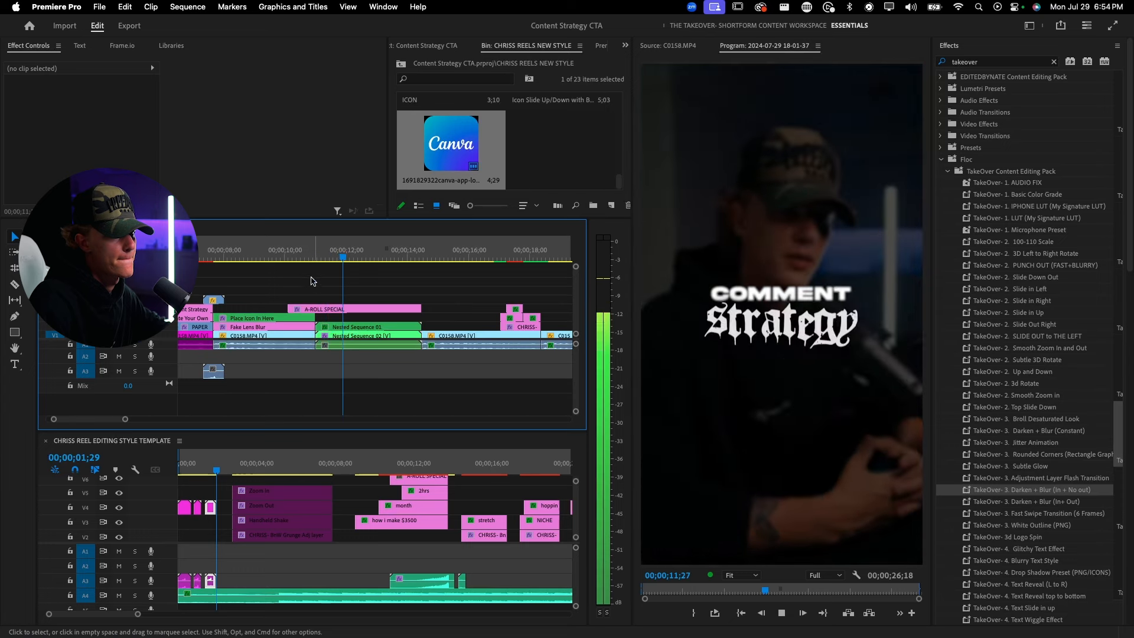
{"action": "key", "text": "space"}
{"action": "key", "text": "space"}
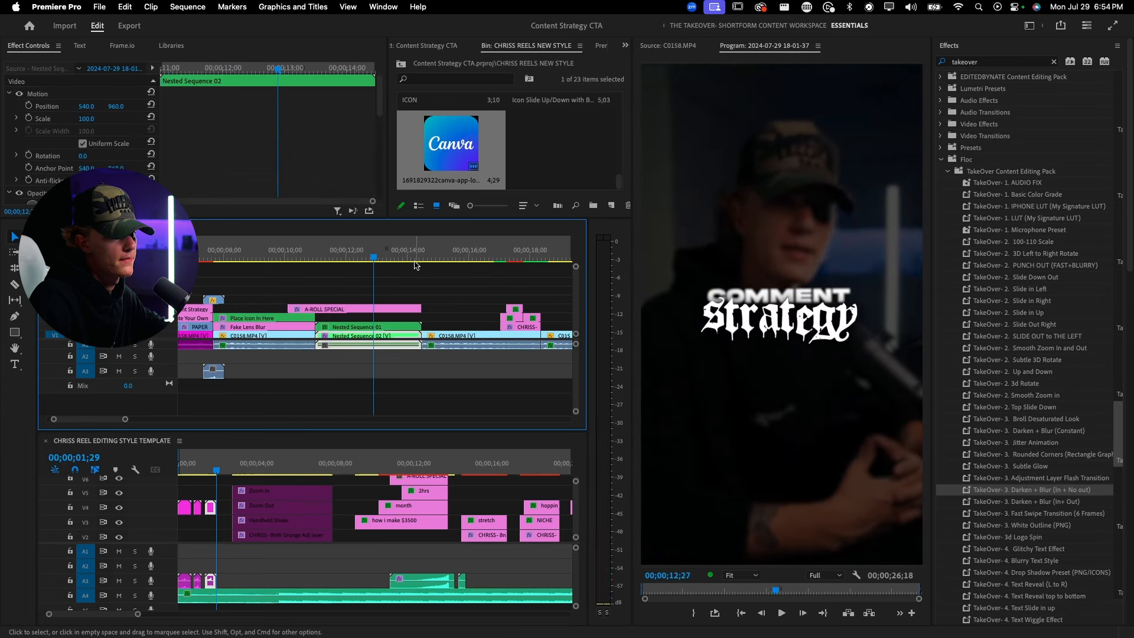
{"action": "key", "text": "space"}
{"action": "key", "text": "super+v"}
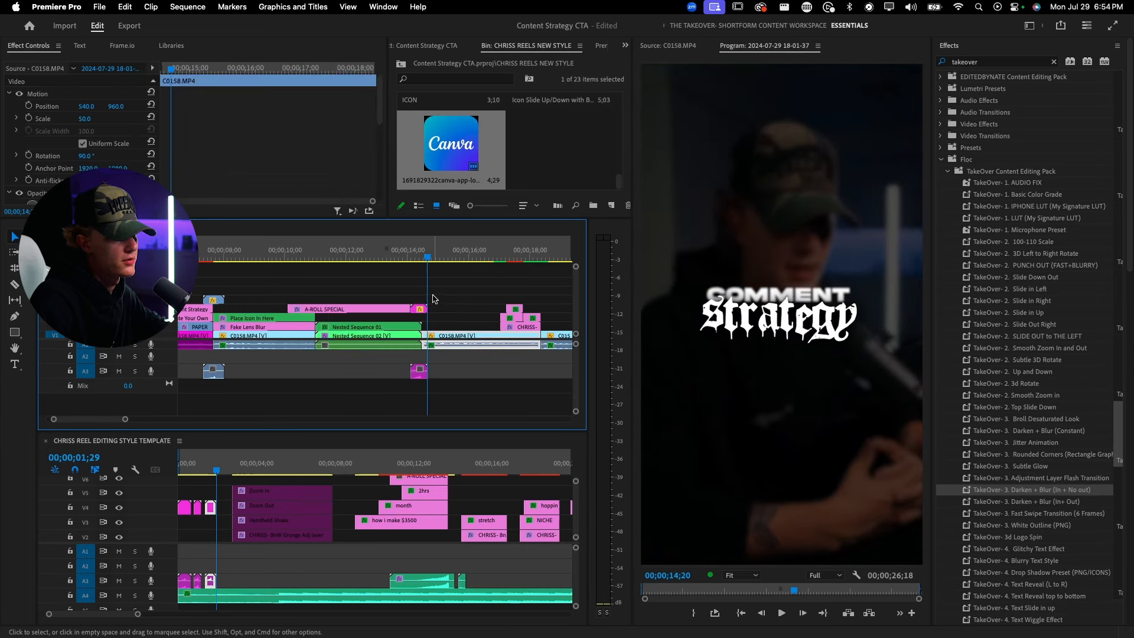
{"action": "scroll", "coordinate": [427, 310], "scroll_direction": "up", "scroll_amount": 1}
{"action": "key", "text": "super+z"}
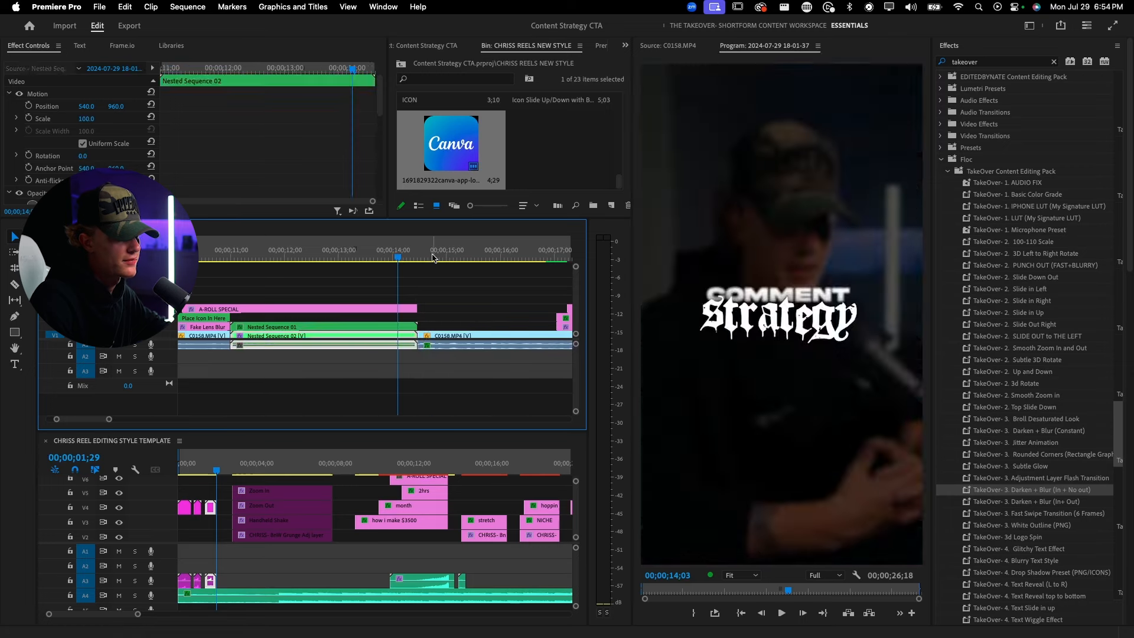
- Paste "CHRISS- Overlay 3.mp4" across the cut at the end of Nested Sequence 02 and play back the transition
{"action": "left_click", "coordinate": [433, 253]}
{"action": "key", "text": "super+v"}
{"action": "left_click_drag", "start_coordinate": [442, 313], "coordinate": [412, 304]}
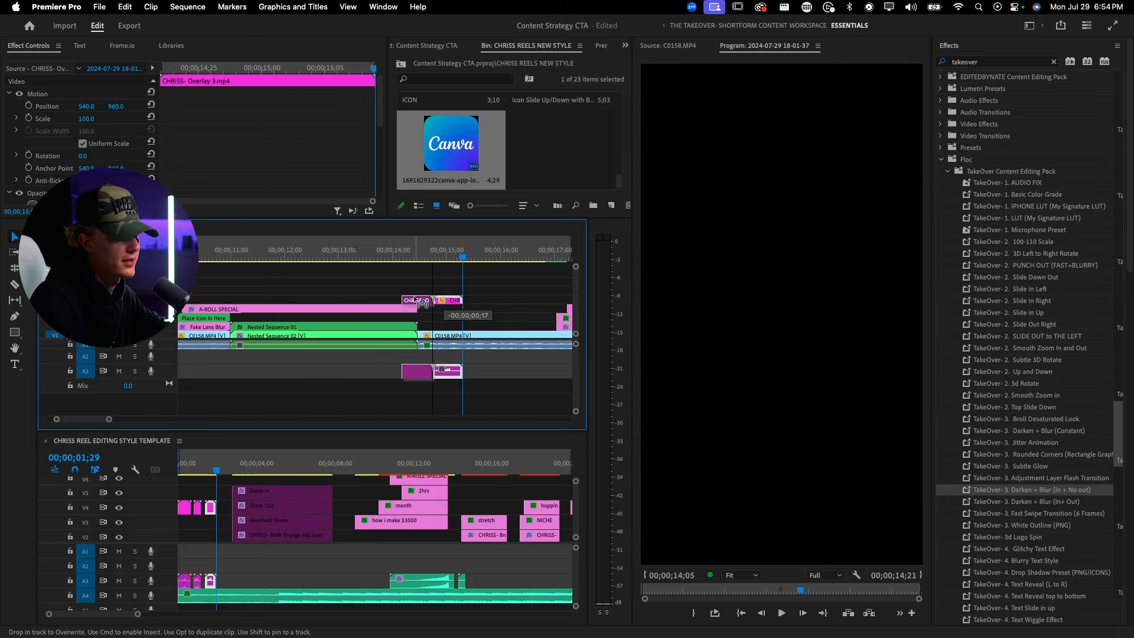
{"action": "left_click", "coordinate": [391, 253]}
{"action": "key", "text": "space"}
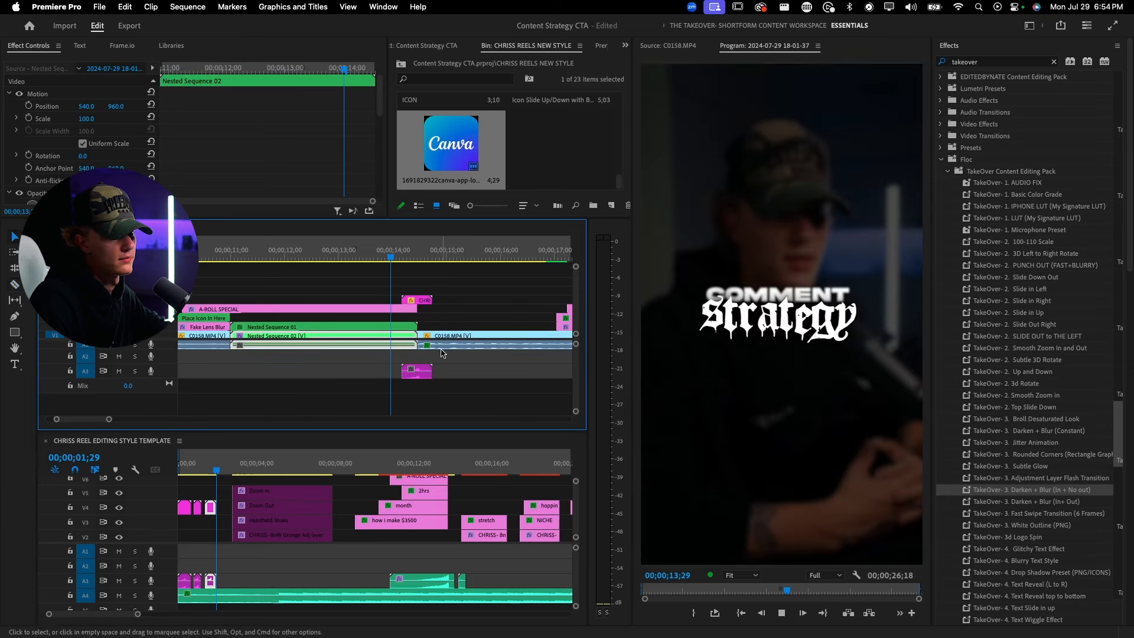
{"action": "key", "text": "space"}
- Copy "CHRISS- Overlay 2.mp4" from the template and place it over the reel's cut at the end of the IDEAS text
{"action": "scroll", "coordinate": [406, 312], "scroll_direction": "up", "scroll_amount": 5}
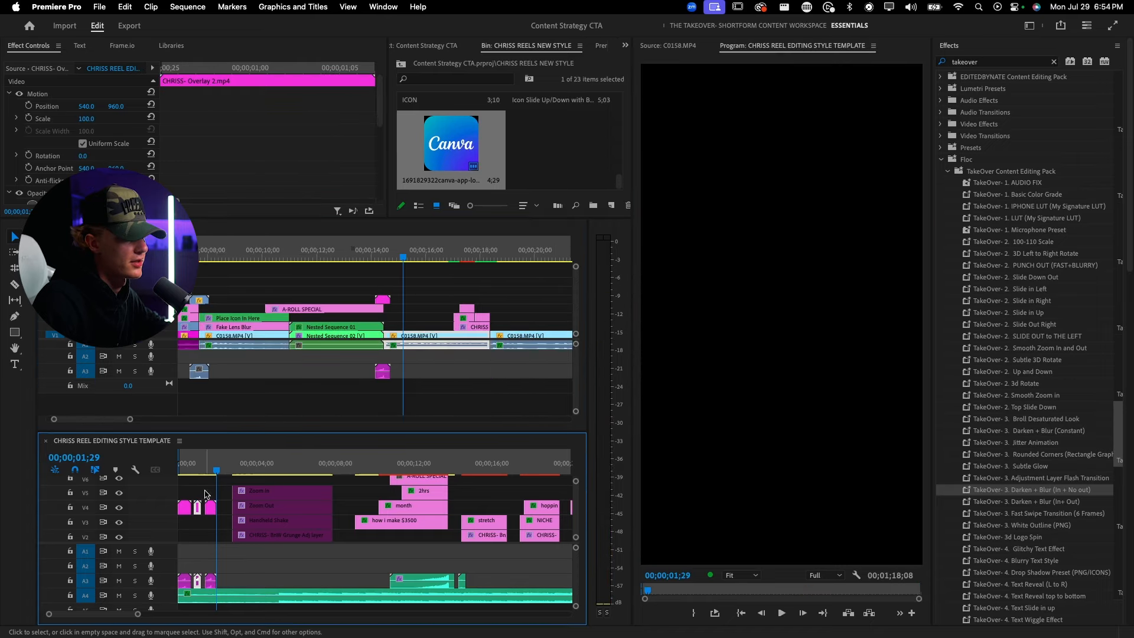
{"action": "left_click", "coordinate": [205, 494]}
{"action": "left_click", "coordinate": [197, 506]}
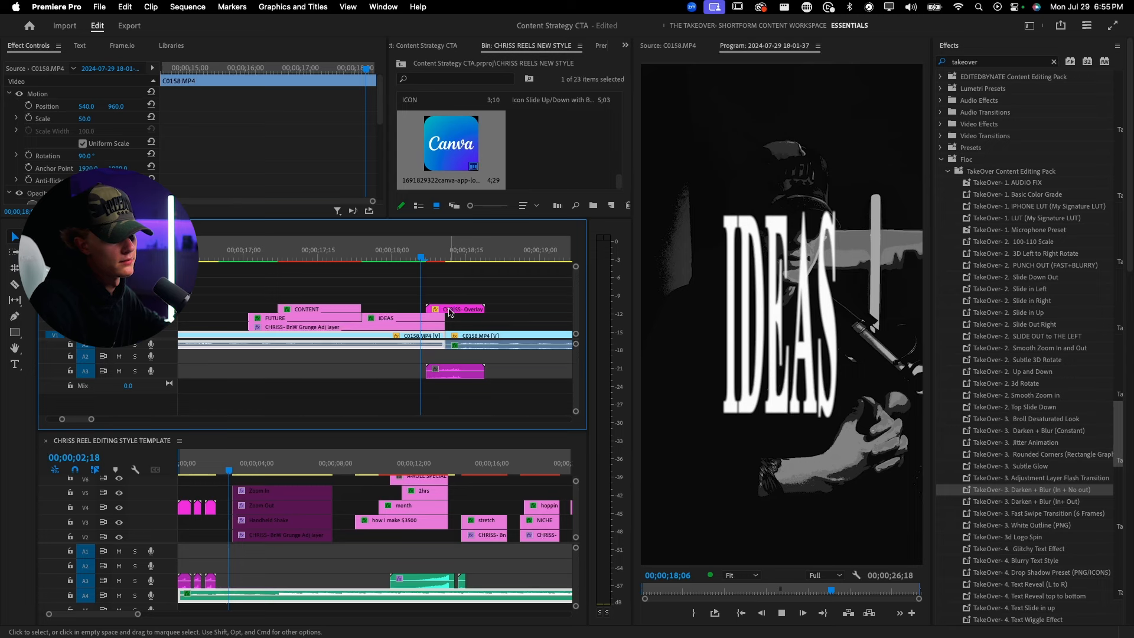
{"action": "scroll", "coordinate": [448, 312], "scroll_direction": "up", "scroll_amount": 2}
{"action": "left_click", "coordinate": [448, 310]}
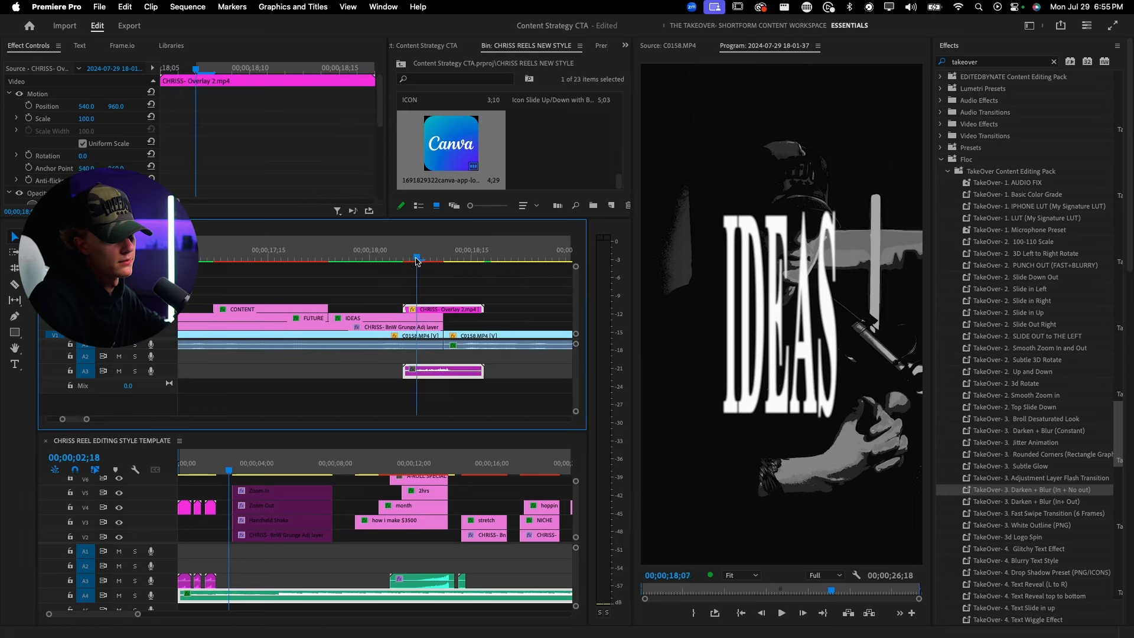
{"action": "left_click_drag", "start_coordinate": [417, 261], "coordinate": [385, 265]}
- Paste another "CHRISS- Overlay 2.mp4" over the reel's last C0158.MP4 cut near 00;00;24;28
{"action": "scroll", "coordinate": [412, 308], "scroll_direction": "down", "scroll_amount": 5}
{"action": "scroll", "coordinate": [525, 262], "scroll_direction": "up", "scroll_amount": 3}
{"action": "left_click", "coordinate": [461, 259]}
{"action": "key", "text": "super+v"}
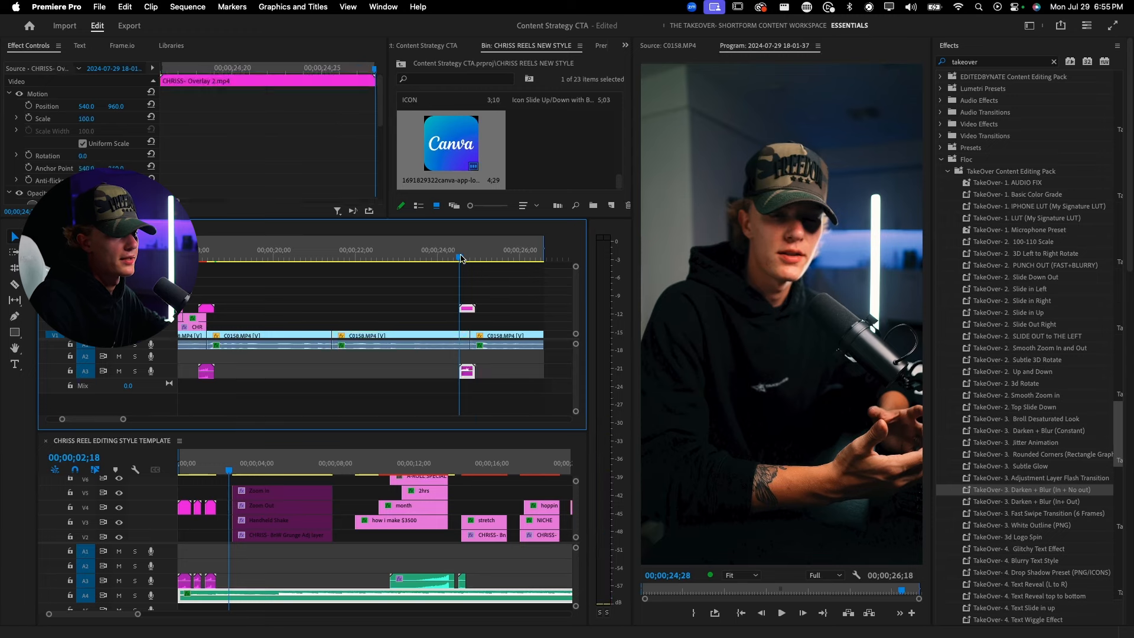
{"action": "scroll", "coordinate": [474, 307], "scroll_direction": "up", "scroll_amount": 5}
{"action": "left_click", "coordinate": [423, 309]}
{"action": "scroll", "coordinate": [440, 311], "scroll_direction": "down", "scroll_amount": 5}
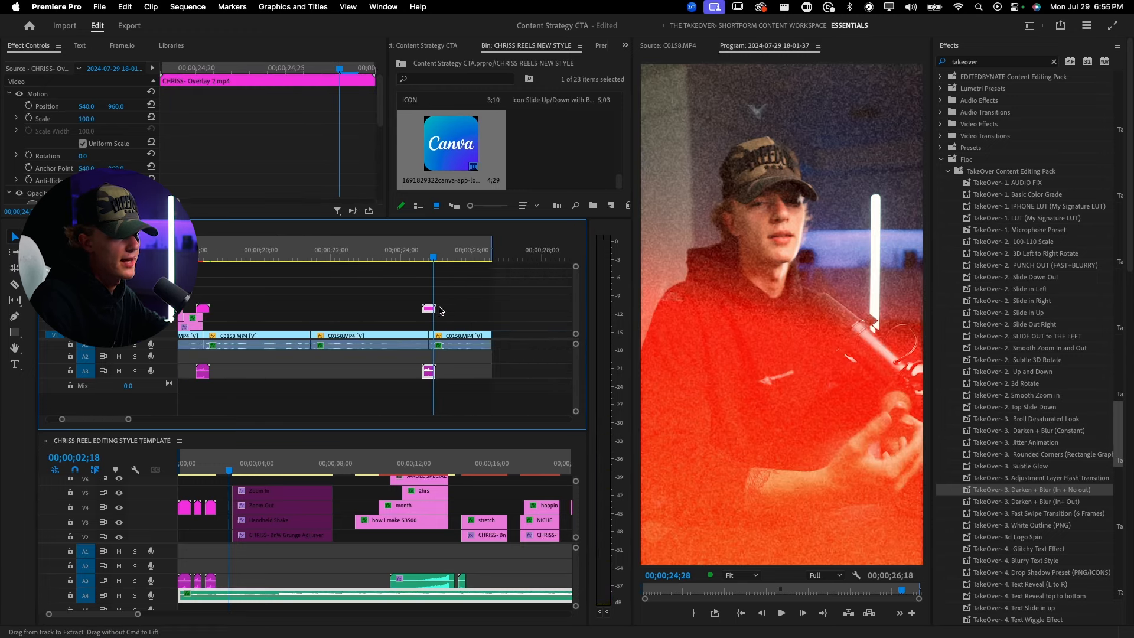
- Paste "CHRISS- Overlay 2.mp4" at the end of the reel and delete the portion extending past the final clip
{"action": "key", "text": "super+v"}
{"action": "scroll", "coordinate": [501, 312], "scroll_direction": "up", "scroll_amount": 5}
{"action": "left_click_drag", "start_coordinate": [355, 309], "coordinate": [392, 311]}
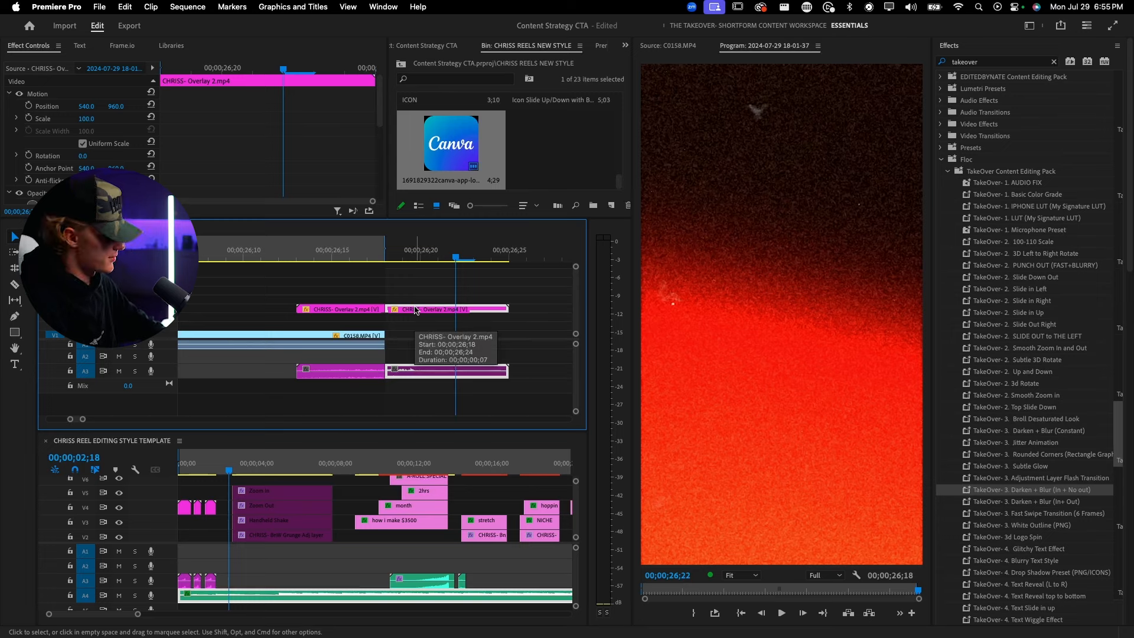
{"action": "key", "text": "Delete"}
- Play back the reel's ending into its opening with loop playback turned on, and save the project
{"action": "left_click", "coordinate": [285, 256]}
{"action": "scroll", "coordinate": [320, 283], "scroll_direction": "down", "scroll_amount": 3}
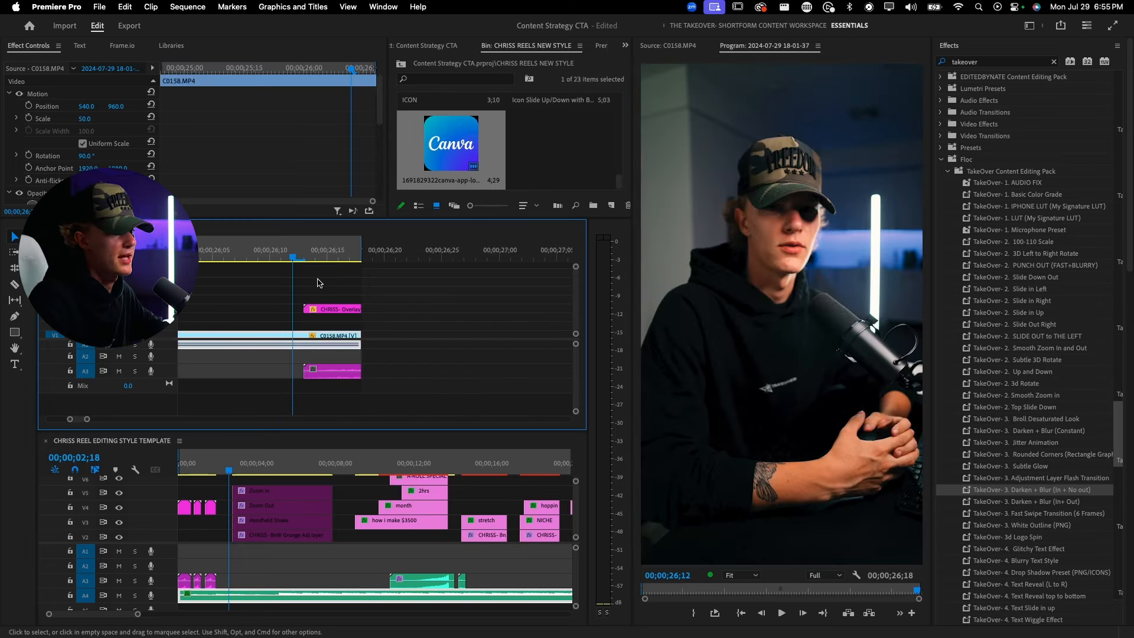
{"action": "left_click", "coordinate": [714, 616]}
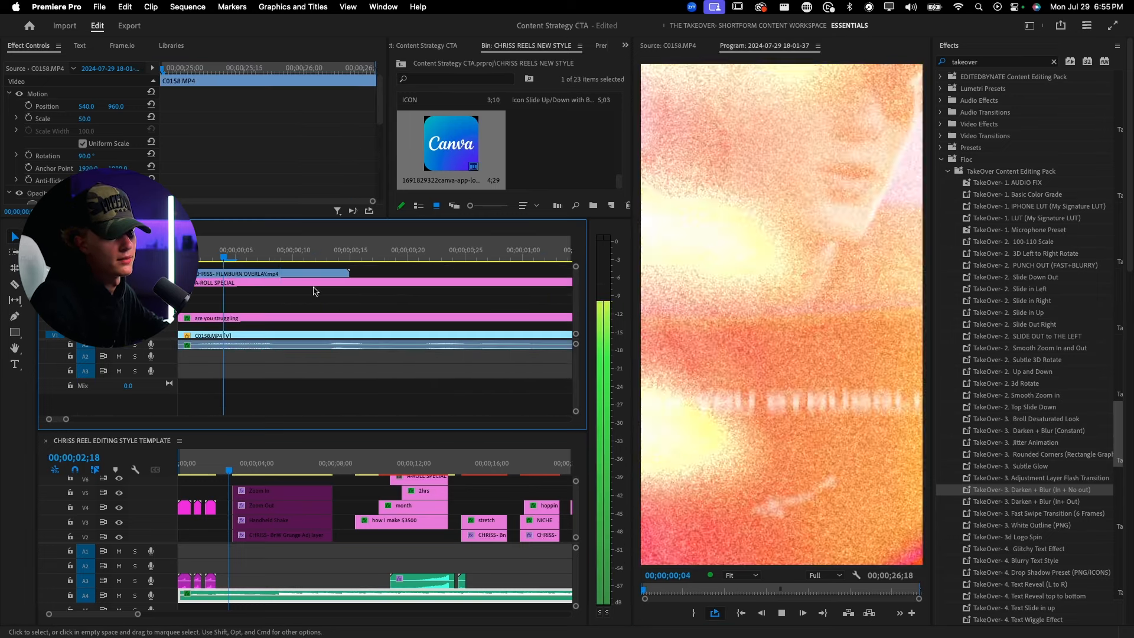
{"action": "key", "text": "super+s"}
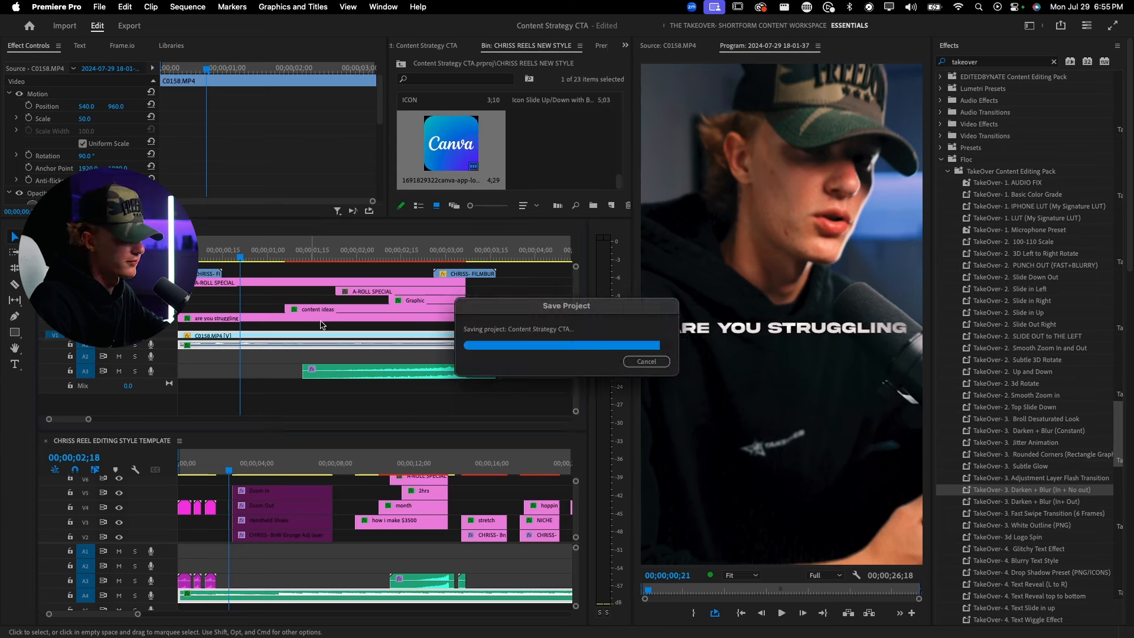
{"action": "scroll", "coordinate": [283, 367], "scroll_direction": "down", "scroll_amount": 3}
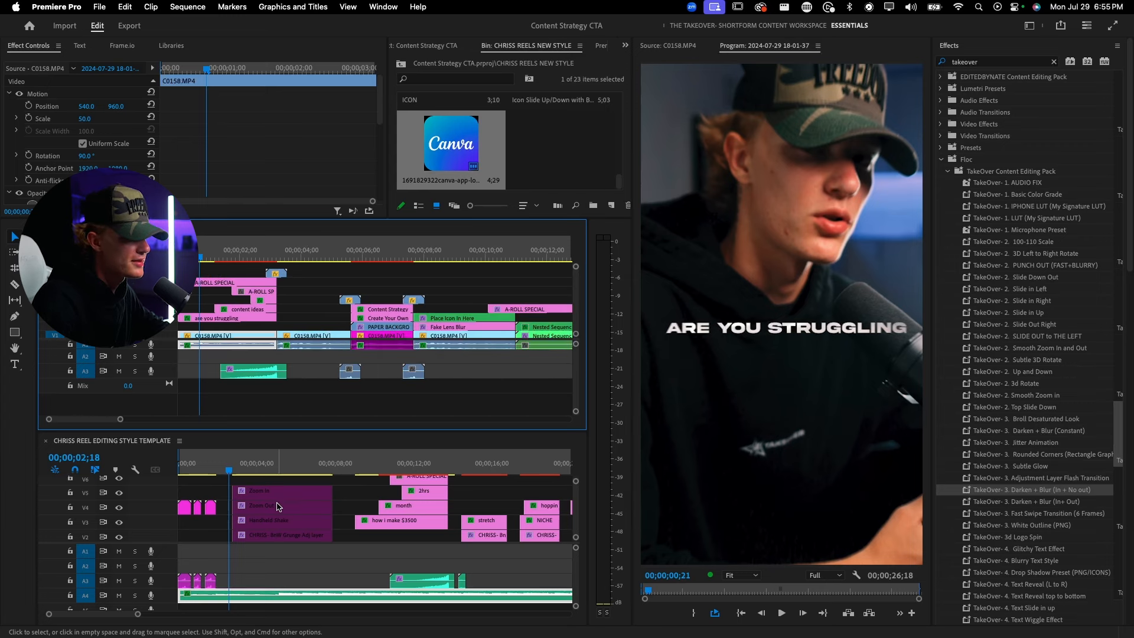
- Enable the disabled "Zoom In" layer in the style template sequence
{"action": "key", "text": "v"}
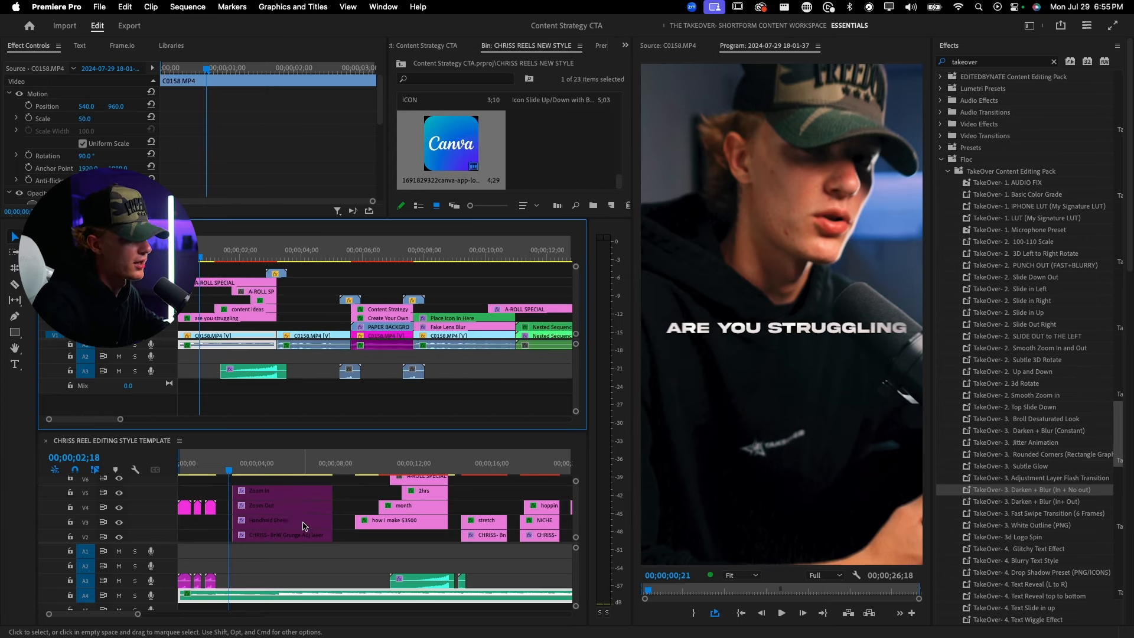
{"action": "left_click", "coordinate": [286, 496]}
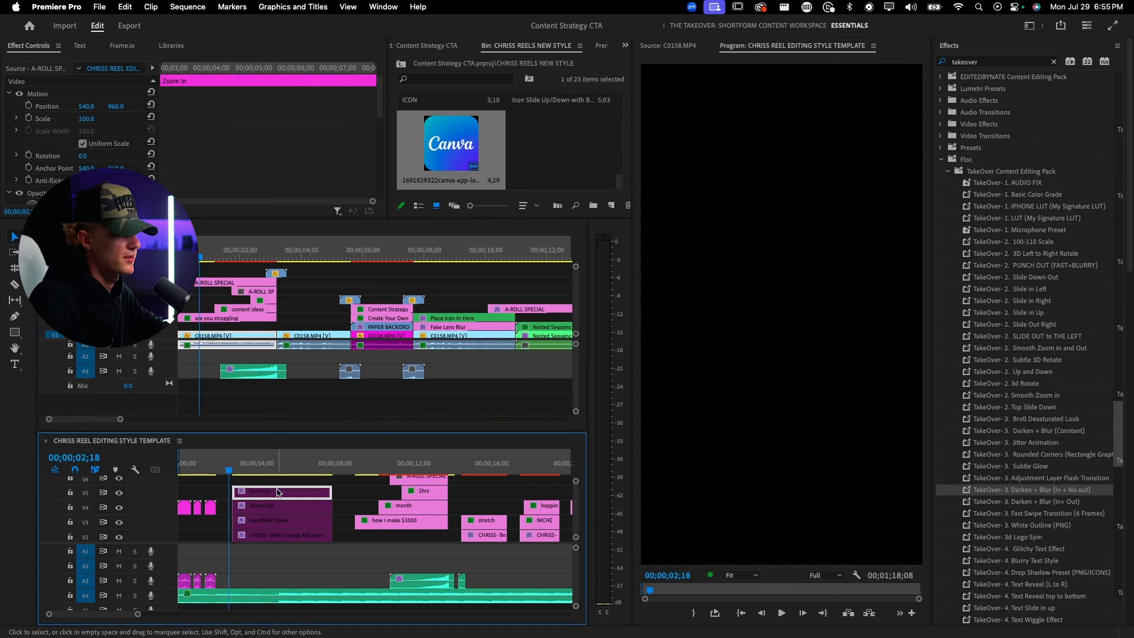
{"action": "key", "text": "super+shift+e"}
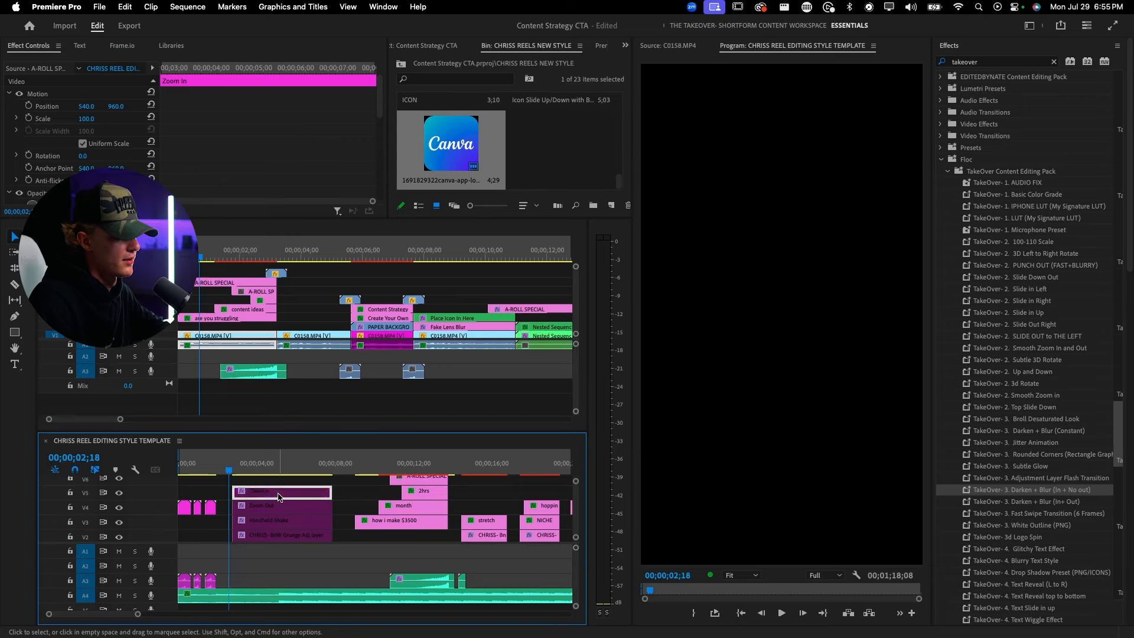
- Copy the "Zoom In" layer above the reel's second C0158.MP4 clip, right after the film burn, and play back the section
{"action": "left_click", "coordinate": [269, 249]}
{"action": "key", "text": "space"}
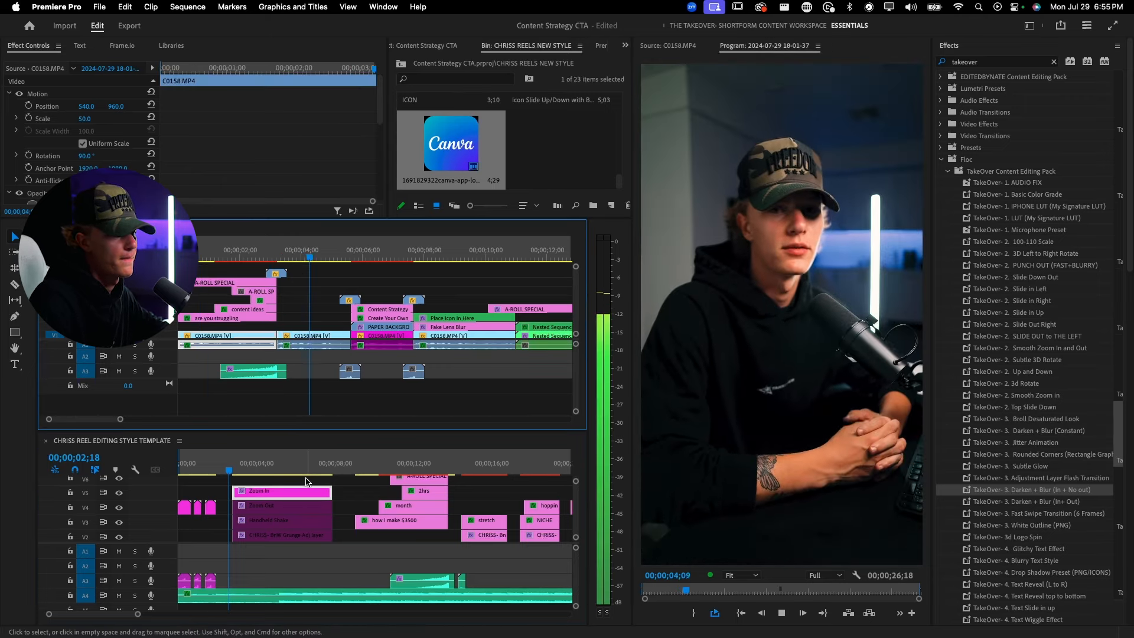
{"action": "left_click_drag", "start_coordinate": [297, 488], "coordinate": [354, 293]}
{"action": "key", "text": "space"}
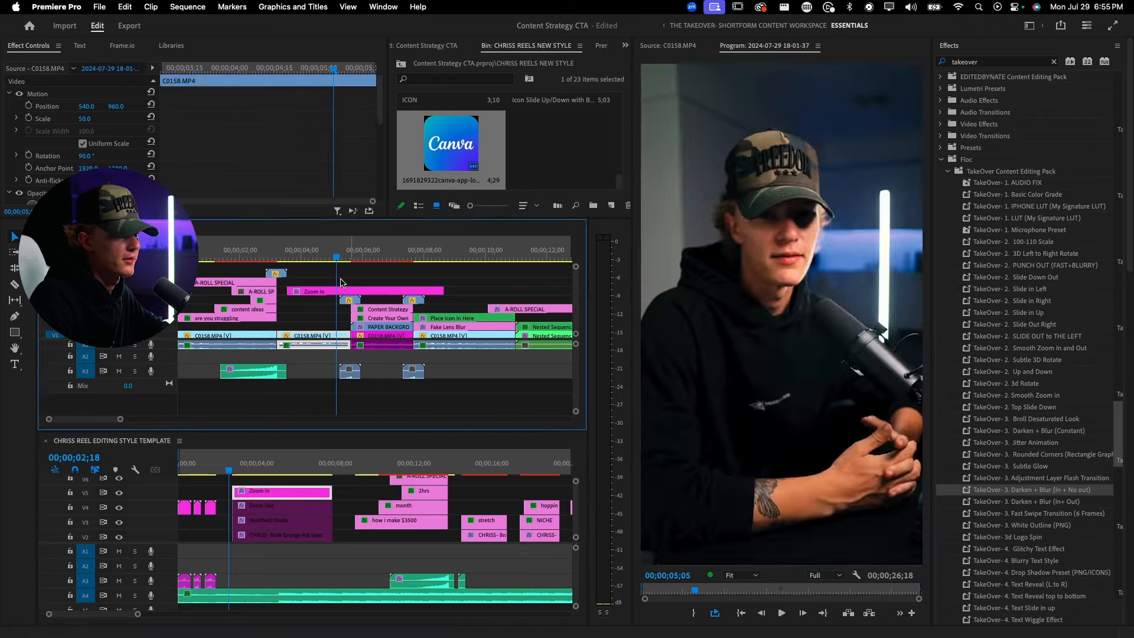
{"action": "scroll", "coordinate": [321, 307], "scroll_direction": "up", "scroll_amount": 3}
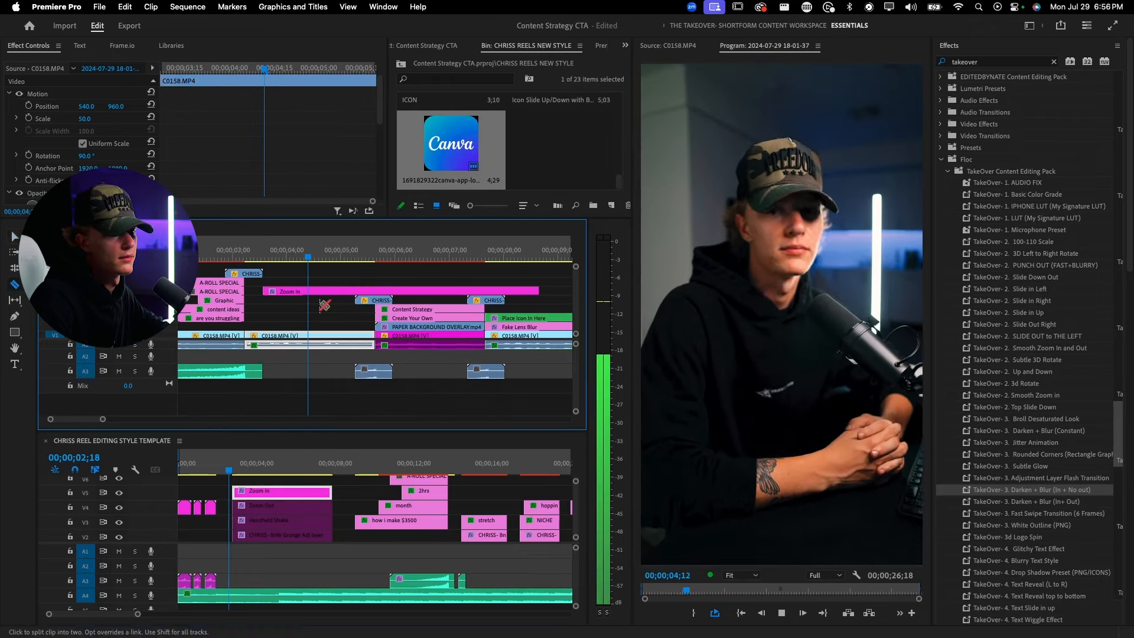
{"action": "scroll", "coordinate": [318, 306], "scroll_direction": "down", "scroll_amount": 2}
{"action": "key", "text": "space"}
{"action": "key", "text": "c"}
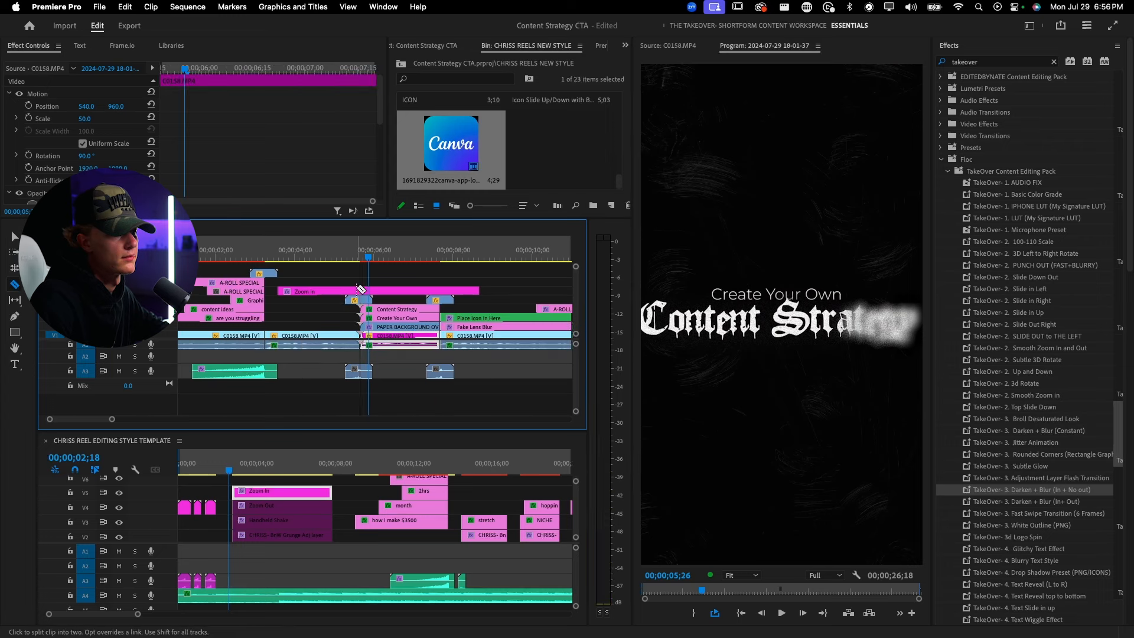
{"action": "key", "text": "v"}
{"action": "left_click", "coordinate": [378, 291]}
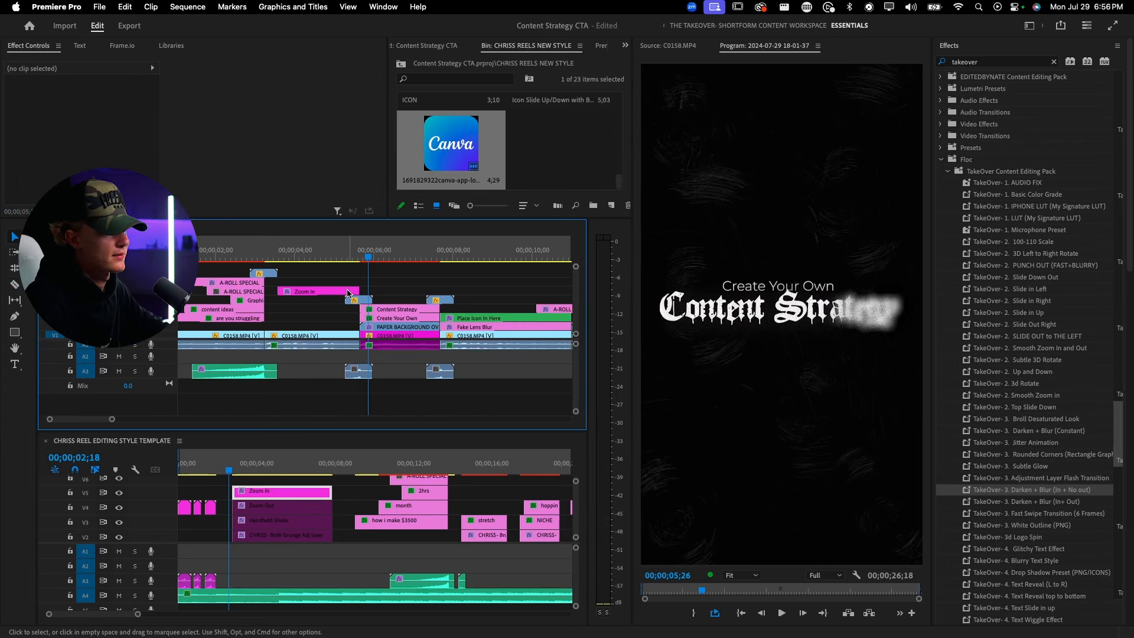
{"action": "key", "text": "super+z"}
- Select the ending Transform position and scale keyframes of the reel's "Zoom In" layer and play back the zoom from its start
{"action": "left_click", "coordinate": [364, 291]}
{"action": "key", "text": "c"}
{"action": "key", "text": "v"}
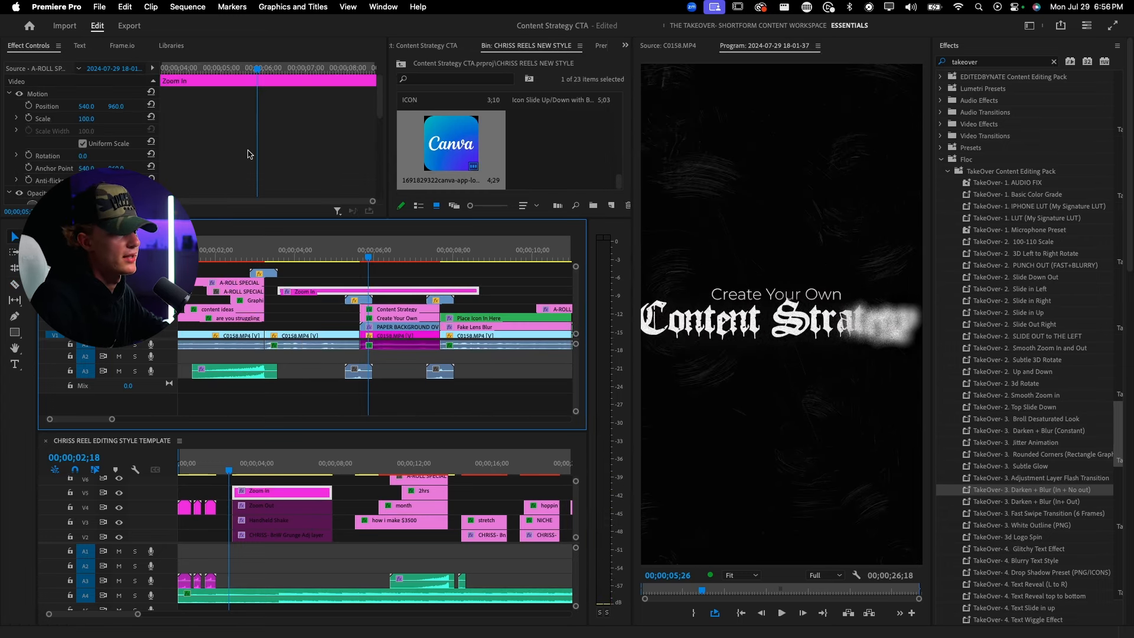
{"action": "scroll", "coordinate": [247, 152], "scroll_direction": "down", "scroll_amount": 5}
{"action": "left_click_drag", "start_coordinate": [332, 109], "coordinate": [303, 172]}
{"action": "left_click_drag", "start_coordinate": [257, 68], "coordinate": [160, 68]}
{"action": "key", "text": "space"}
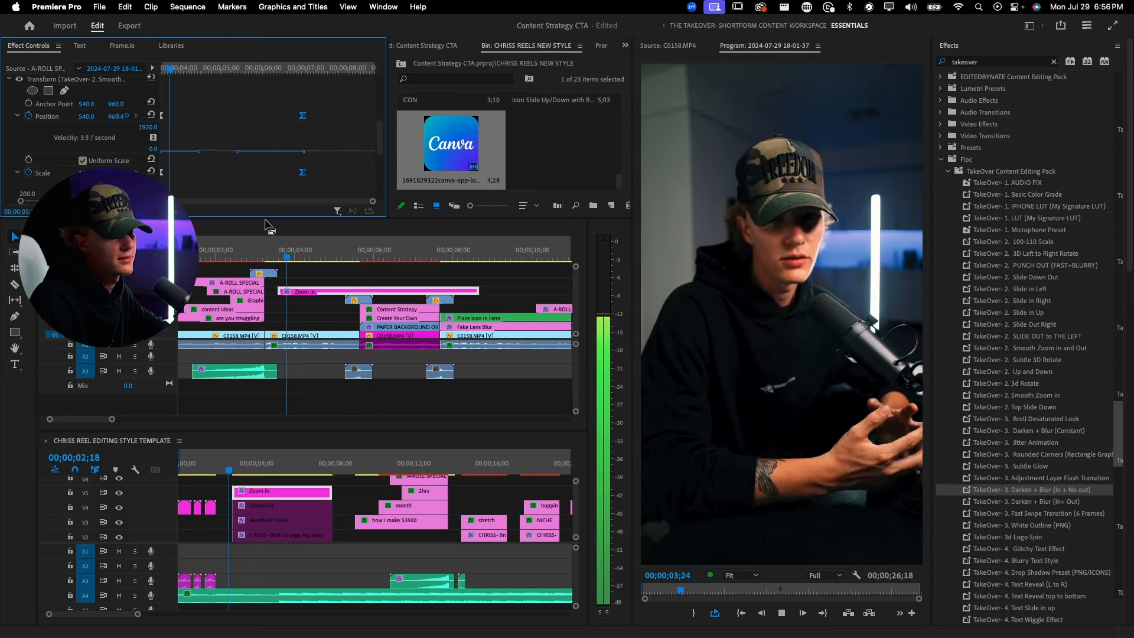
{"action": "key", "text": "space"}
- Cut the reel's "Zoom In" layer where the Content Strategy section begins and delete the excess
{"action": "left_click", "coordinate": [369, 291]}
{"action": "key", "text": "Delete"}
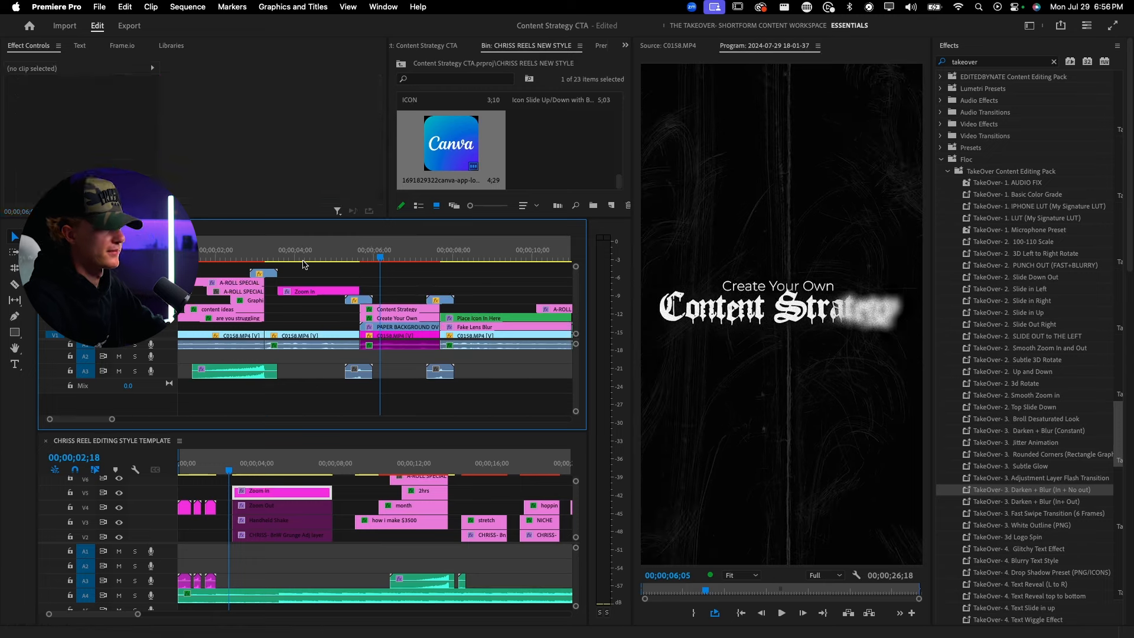
- Play back the reel's second C0158.MP4 clip with its "Zoom In" layer through to the Content Strategy section
{"action": "left_click", "coordinate": [267, 255]}
{"action": "key", "text": "space"}
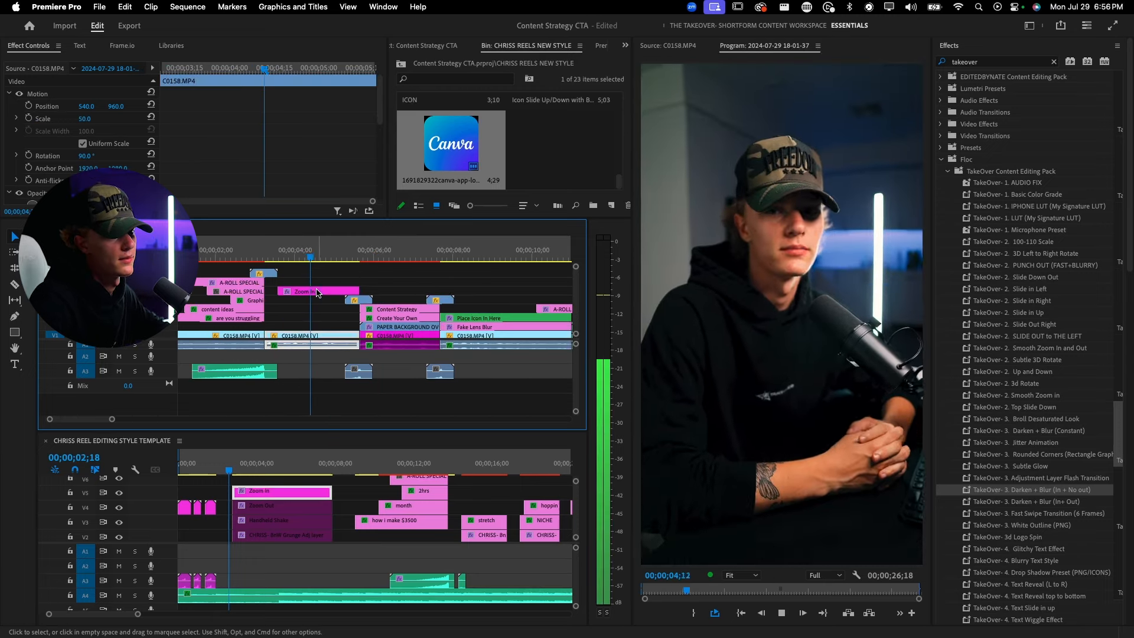
{"action": "left_click", "coordinate": [317, 291]}
{"action": "scroll", "coordinate": [317, 291], "scroll_direction": "down", "scroll_amount": 3}
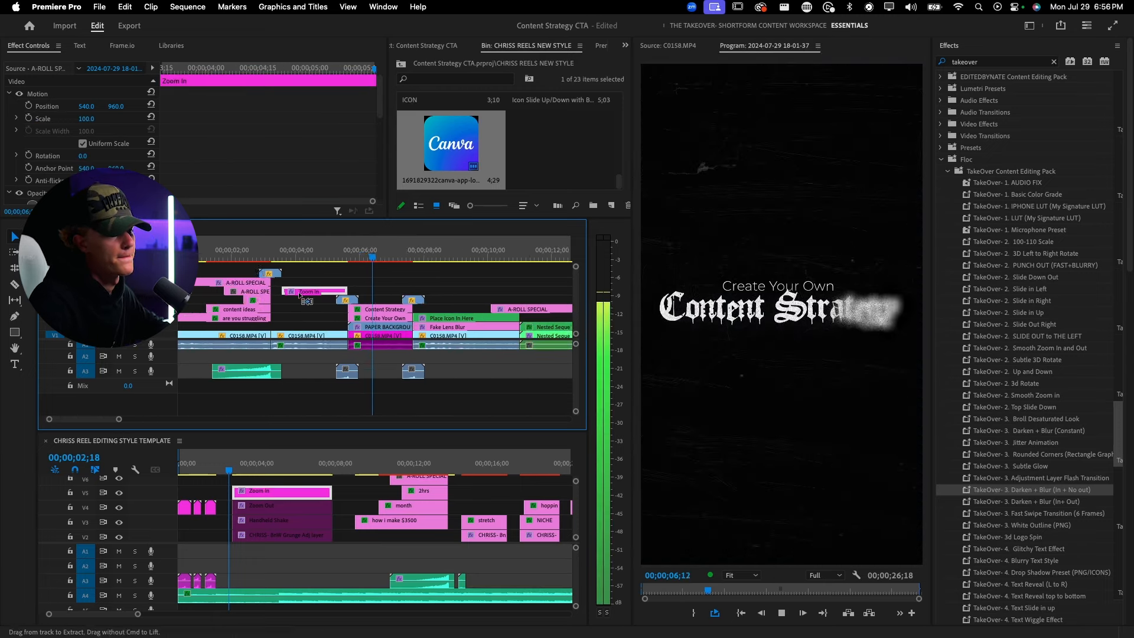
{"action": "key", "text": "space"}
- Copy the reel's "Zoom In" layer to 00;00;19;04 and extend it to the end of the C0158.MP4 clip beneath it
{"action": "left_click", "coordinate": [309, 292]}
{"action": "scroll", "coordinate": [310, 293], "scroll_direction": "right", "scroll_amount": 2}
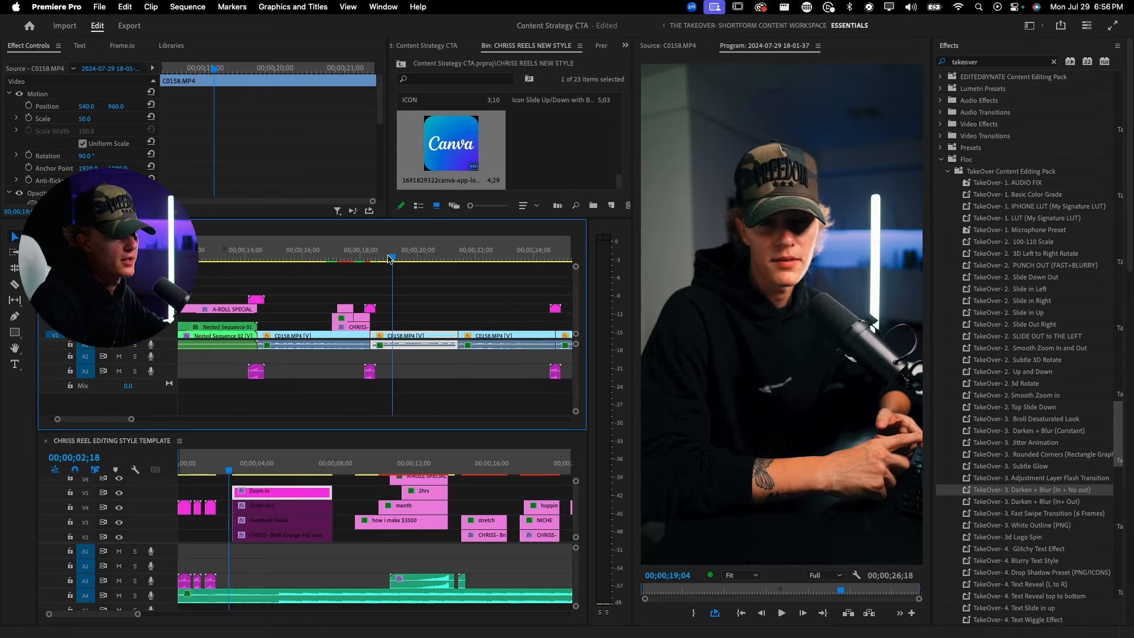
{"action": "key", "text": "super+v"}
{"action": "key", "text": "c"}
{"action": "key", "text": "v"}
{"action": "key", "text": "space"}
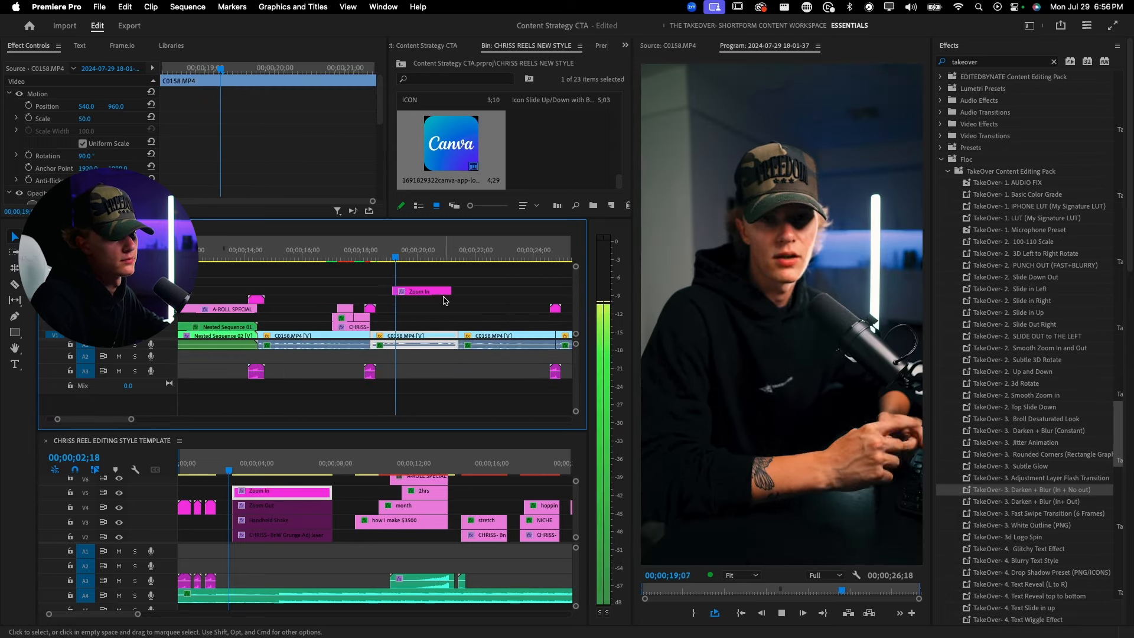
{"action": "left_click_drag", "start_coordinate": [450, 291], "coordinate": [458, 291]}
- Extend the copied "Zoom In" layer over the following C0158.MP4 clip up to the film burn and move it down to V3
{"action": "left_click", "coordinate": [436, 257]}
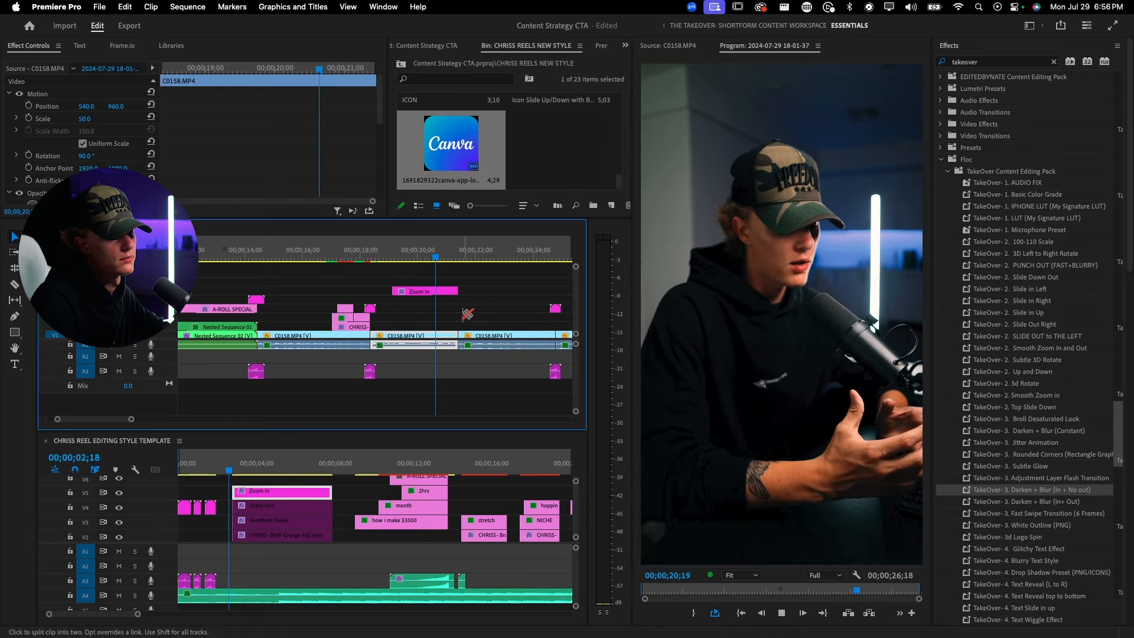
{"action": "key", "text": "space"}
{"action": "scroll", "coordinate": [416, 313], "scroll_direction": "right", "scroll_amount": 3}
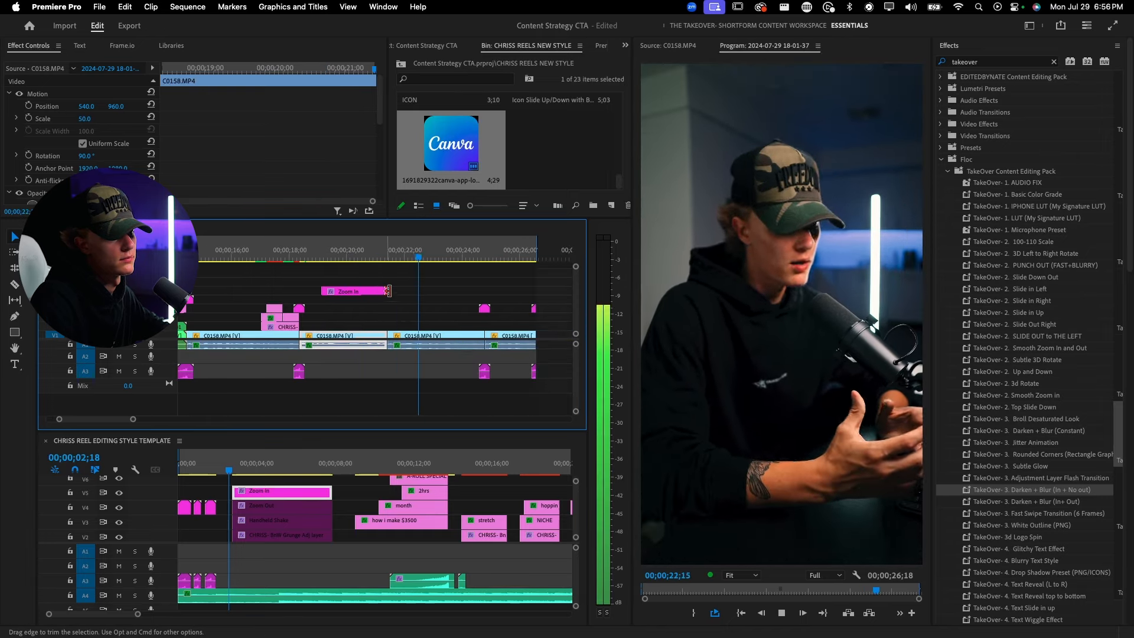
{"action": "left_click_drag", "start_coordinate": [387, 291], "coordinate": [484, 292]}
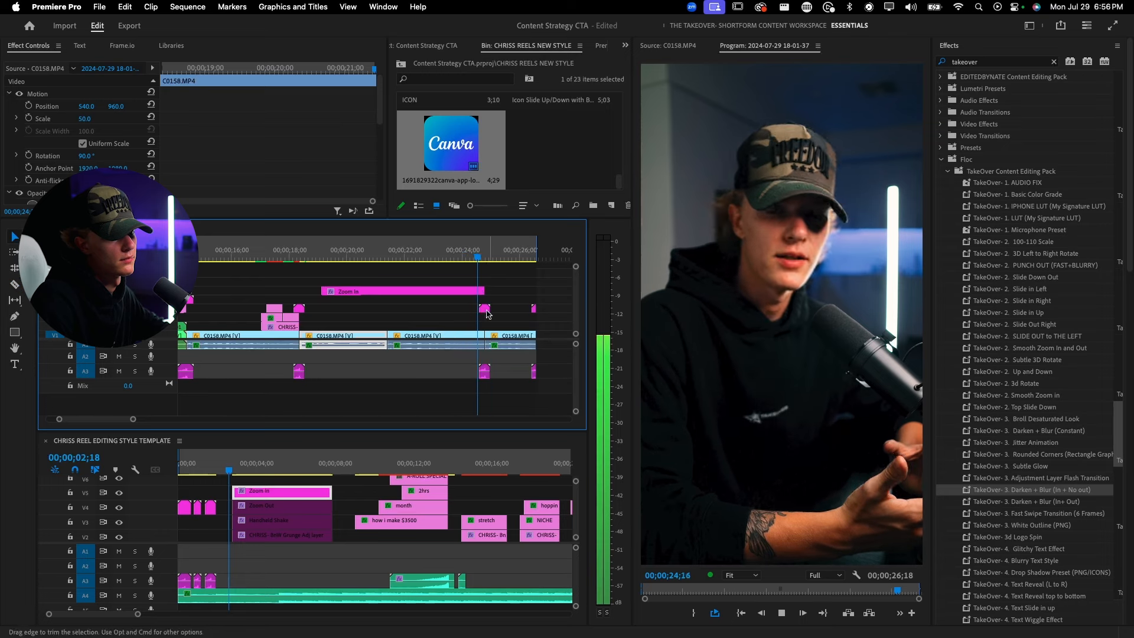
{"action": "left_click_drag", "start_coordinate": [381, 291], "coordinate": [386, 315]}
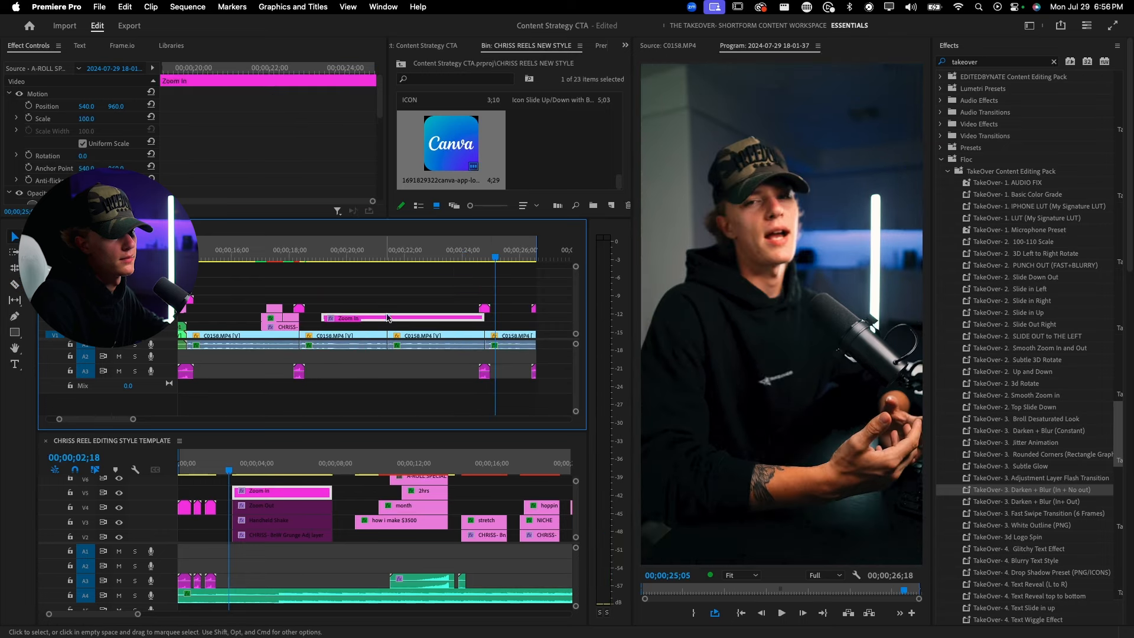
- Play back the reel from the middle of the extended "Zoom In" layer through the film burn that follows it
{"action": "left_click", "coordinate": [402, 256]}
{"action": "key", "text": "space"}
{"action": "key", "text": "c"}
{"action": "key", "text": "v"}
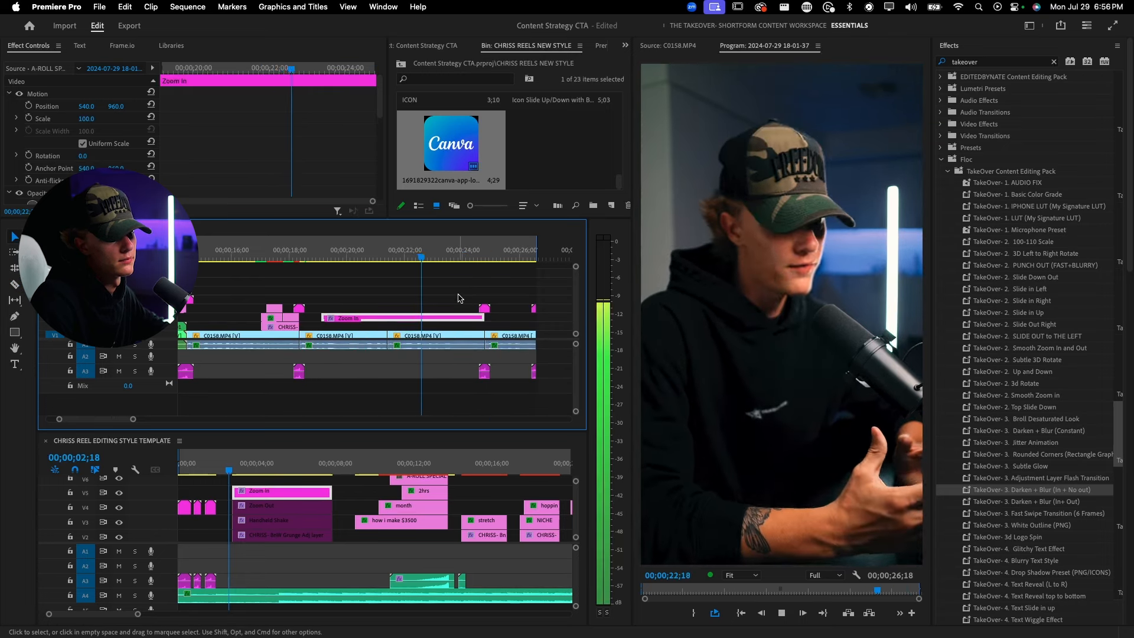
{"action": "left_click", "coordinate": [459, 298]}
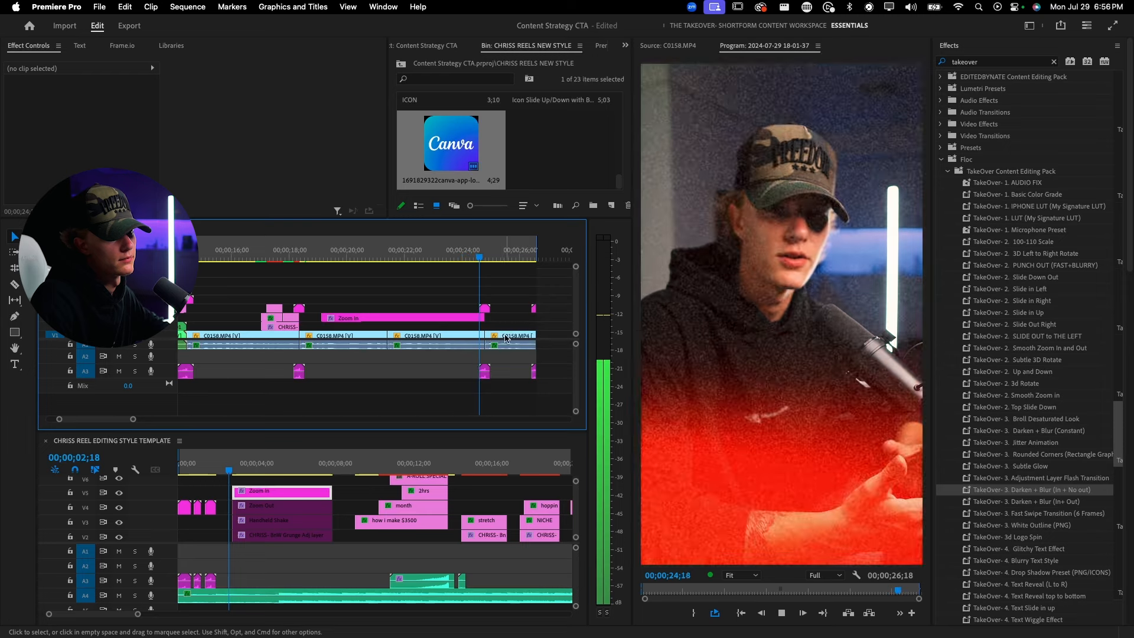
- Close the CHRISS REEL EDITING STYLE TEMPLATE sequence
{"action": "scroll", "coordinate": [490, 330], "scroll_direction": "down", "scroll_amount": 2}
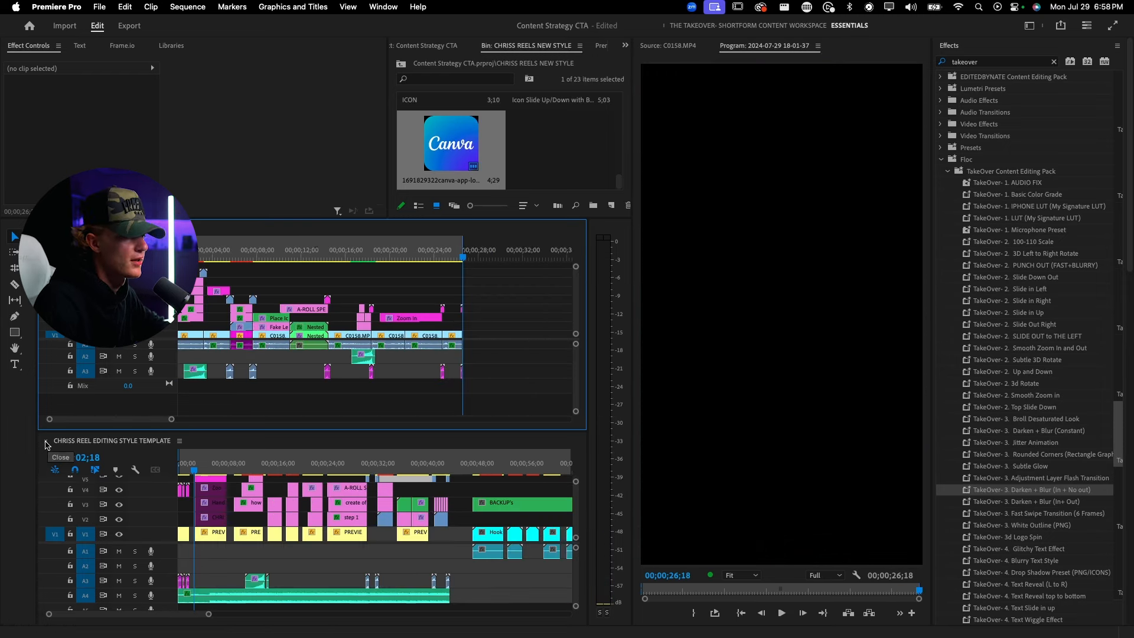
{"action": "scroll", "coordinate": [434, 395], "scroll_direction": "left", "scroll_amount": 1}
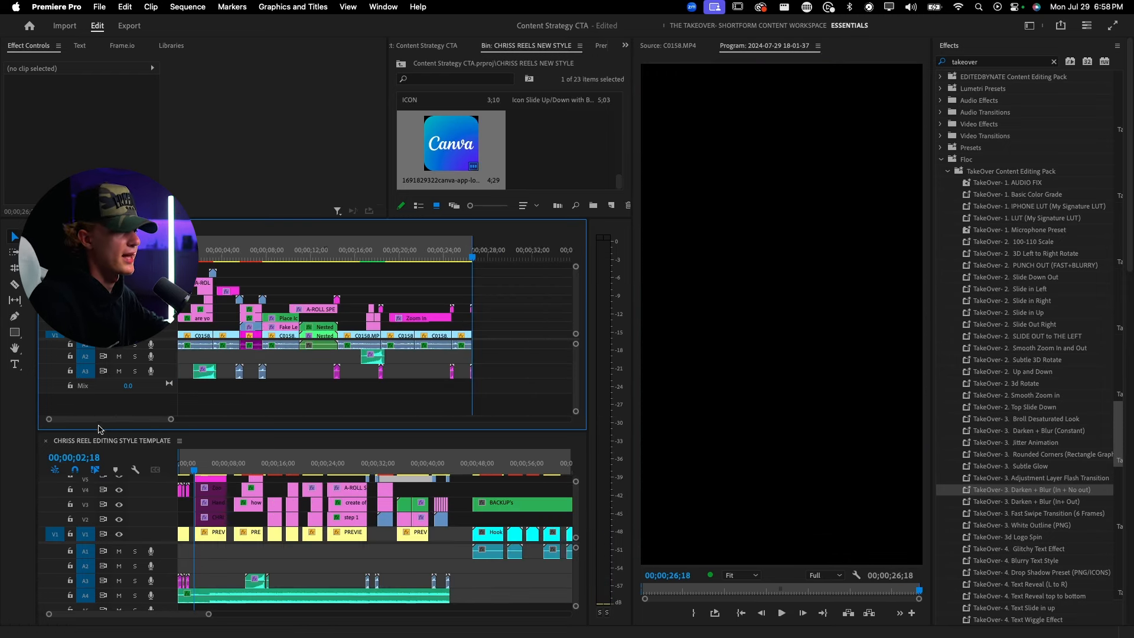
{"action": "left_click", "coordinate": [47, 443]}
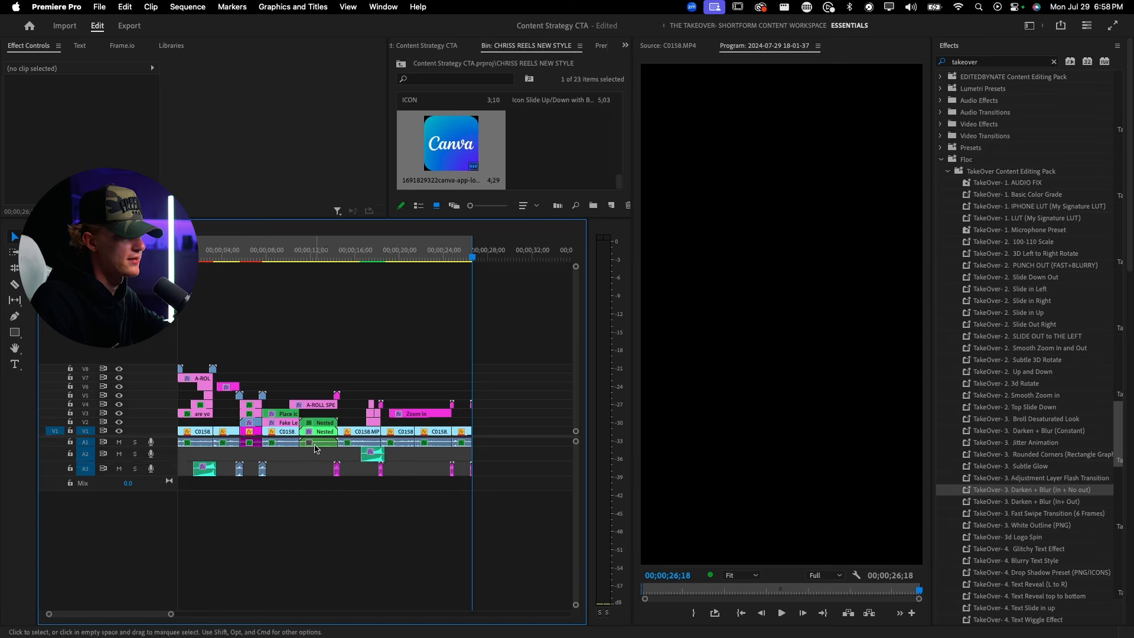
{"action": "scroll", "coordinate": [203, 345], "scroll_direction": "up", "scroll_amount": 2}
{"action": "scroll", "coordinate": [272, 382], "scroll_direction": "down", "scroll_amount": 2}
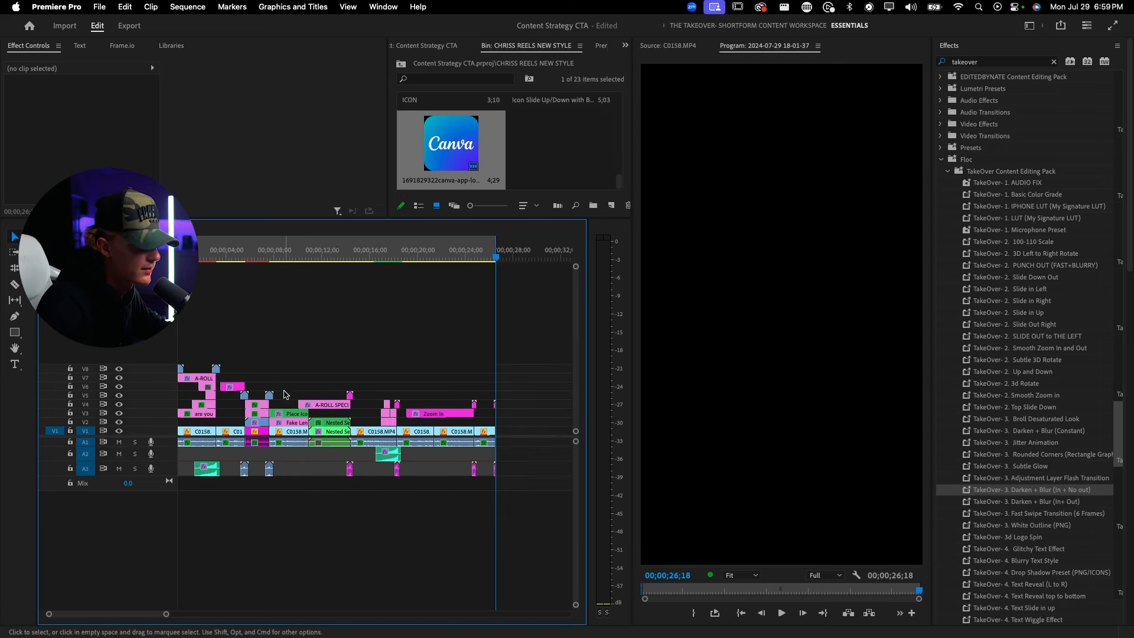
- Move all remaining film burn overlays in the reel up to track V8
{"action": "left_click_drag", "start_coordinate": [245, 394], "coordinate": [245, 395]}
{"action": "left_click_drag", "start_coordinate": [245, 394], "coordinate": [246, 374]}
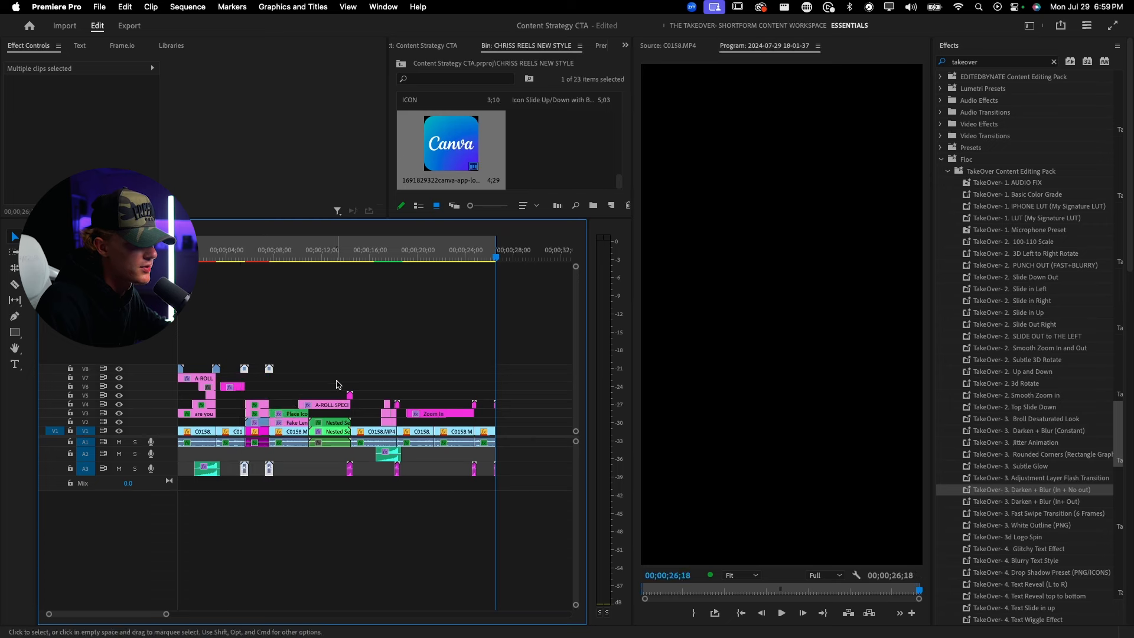
{"action": "left_click_drag", "start_coordinate": [350, 394], "coordinate": [349, 371]}
{"action": "left_click", "coordinate": [397, 405]}
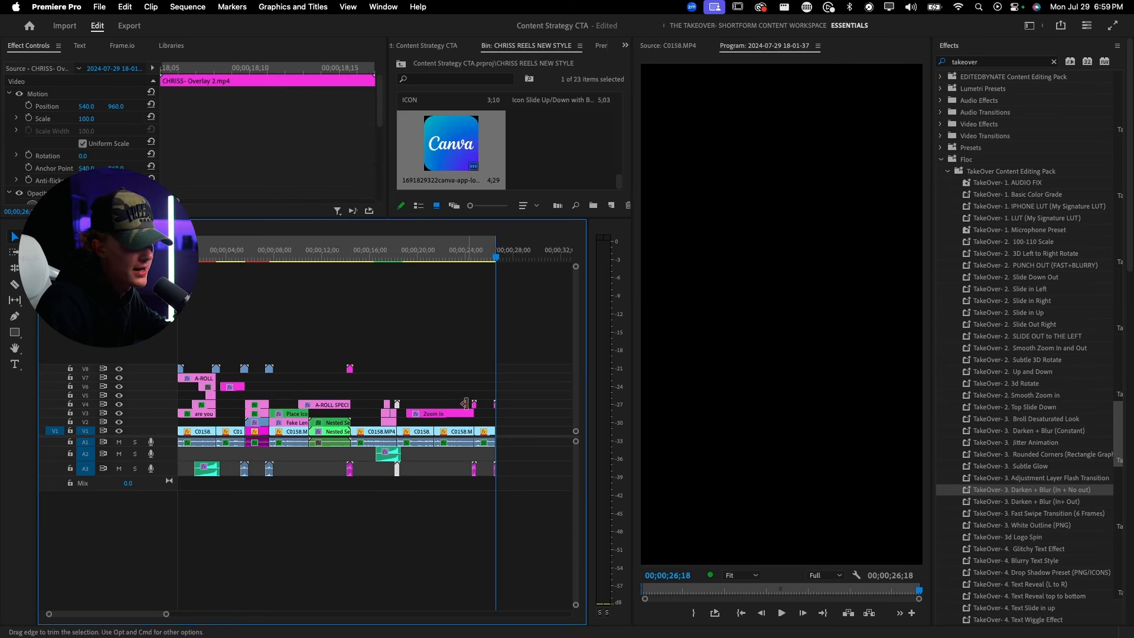
{"action": "left_click_drag", "start_coordinate": [503, 401], "coordinate": [481, 377]}
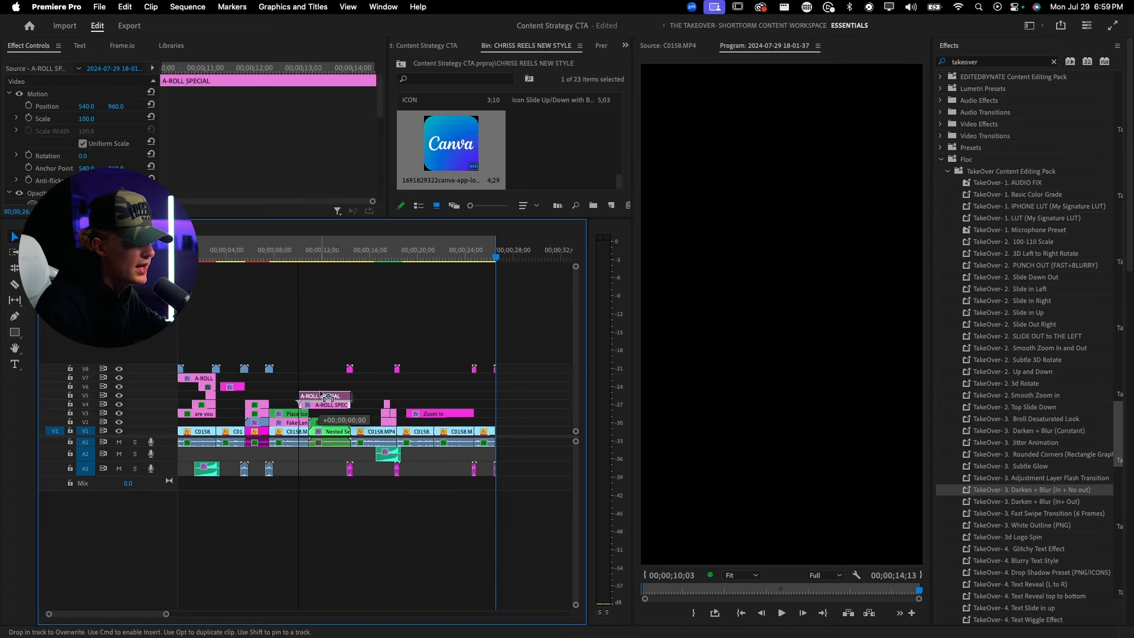
- Align the later "A-ROLL SPECIAL" layer and both "Zoom In" layers on track V7
{"action": "left_click", "coordinate": [430, 413]}
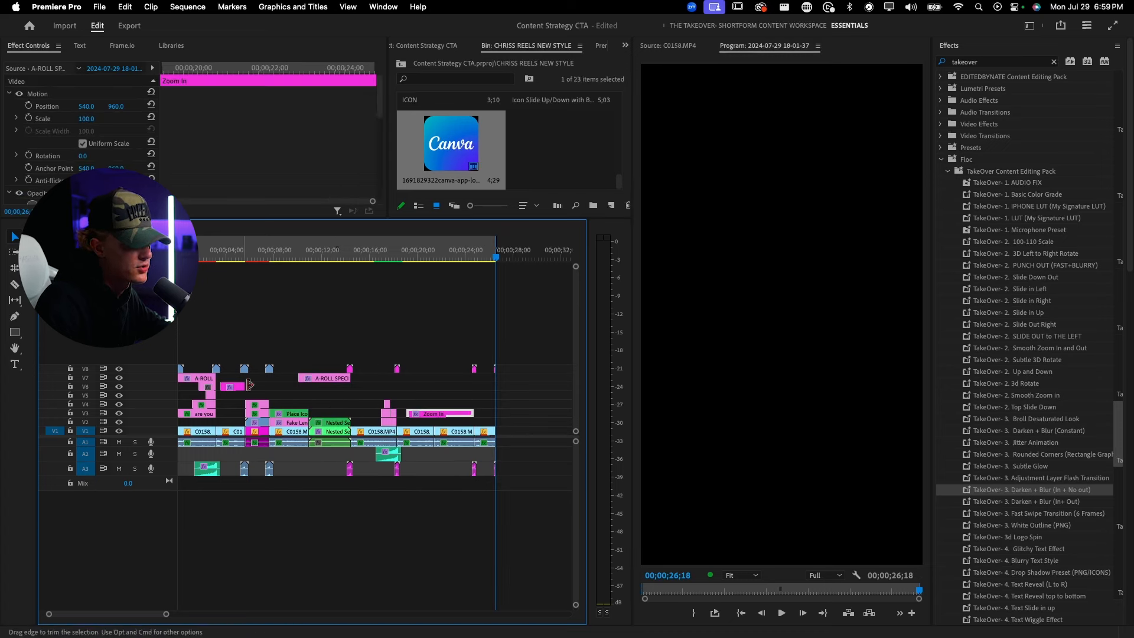
{"action": "left_click_drag", "start_coordinate": [423, 415], "coordinate": [422, 378]}
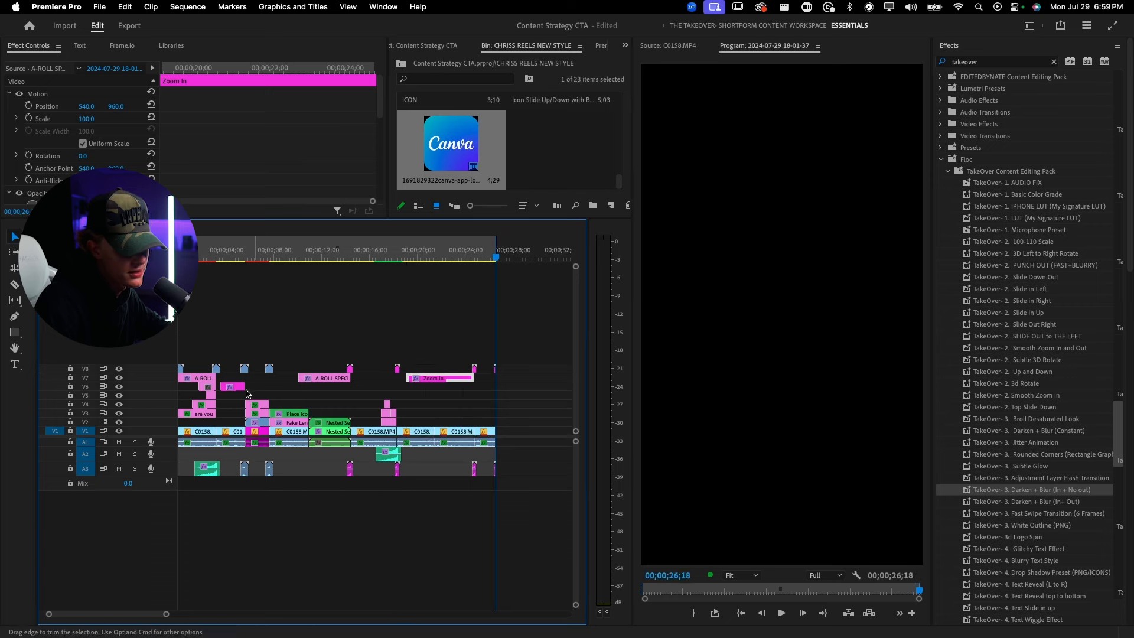
{"action": "left_click_drag", "start_coordinate": [230, 387], "coordinate": [230, 378]}
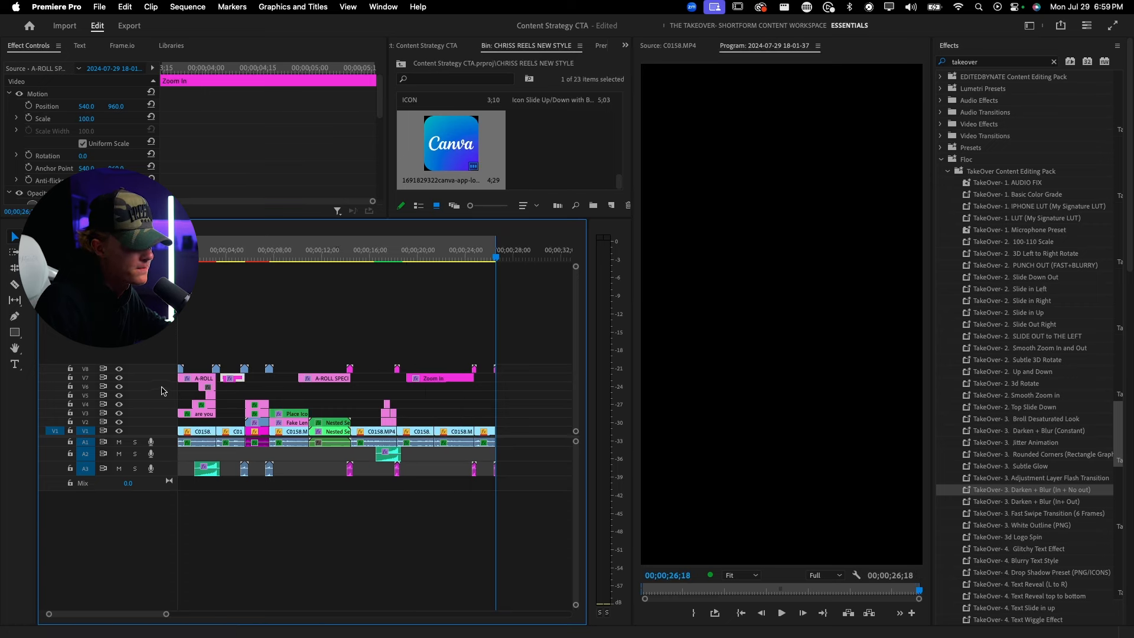
- Add an empty video track between the text layers and the A-ROLL SPECIAL and "Zoom In" layers
{"action": "right_click", "coordinate": [163, 390]}
{"action": "left_click", "coordinate": [164, 390]}
{"action": "right_click", "coordinate": [163, 390]}
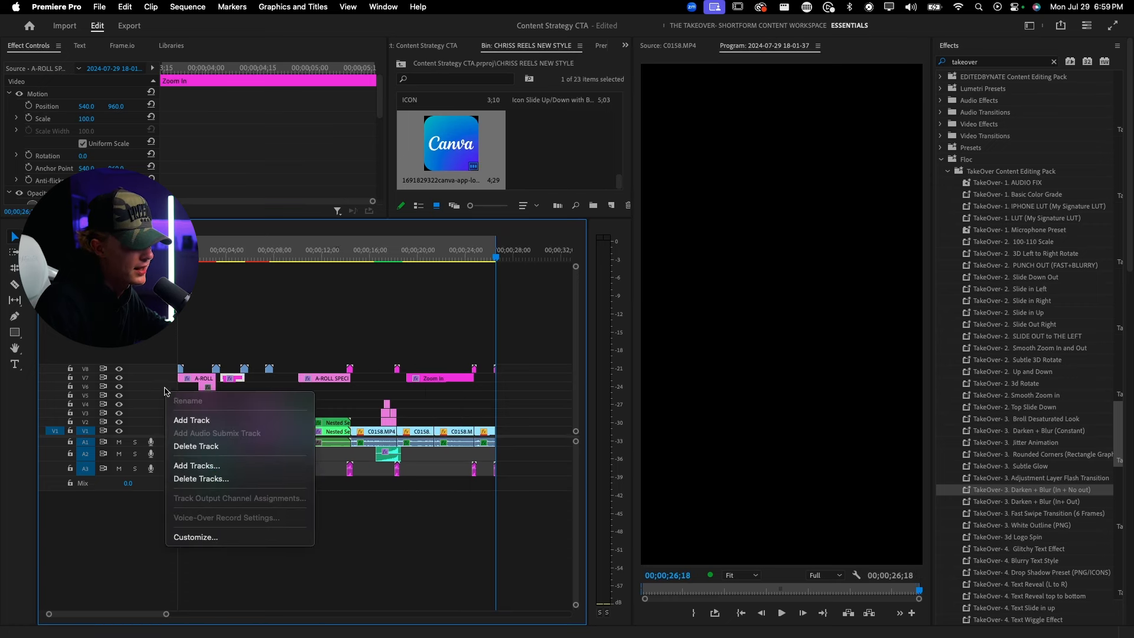
{"action": "left_click", "coordinate": [198, 420]}
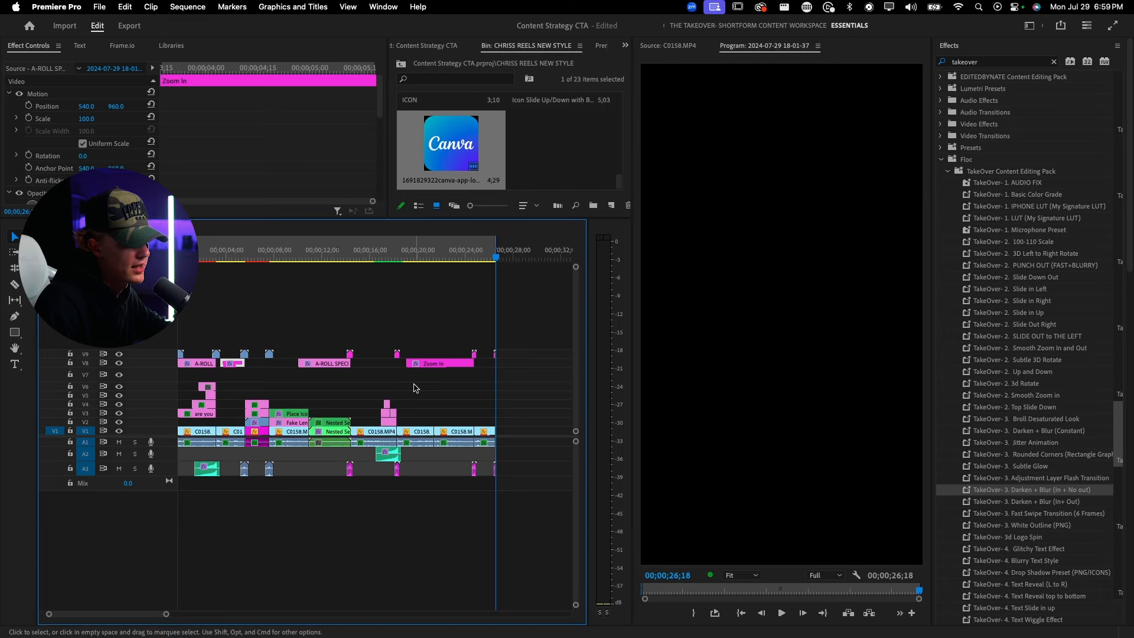
{"action": "left_click", "coordinate": [216, 377]}
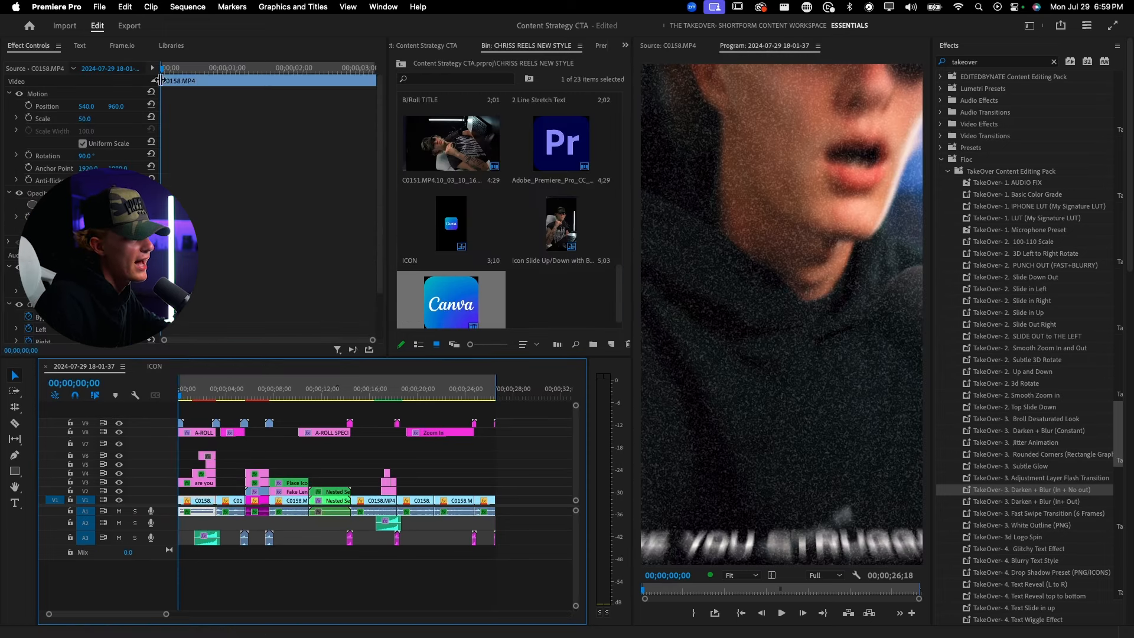
- Generate a static transcript of the reel in English from the Mix track, from in to out point only, without separating speakers
{"action": "left_click", "coordinate": [80, 46]}
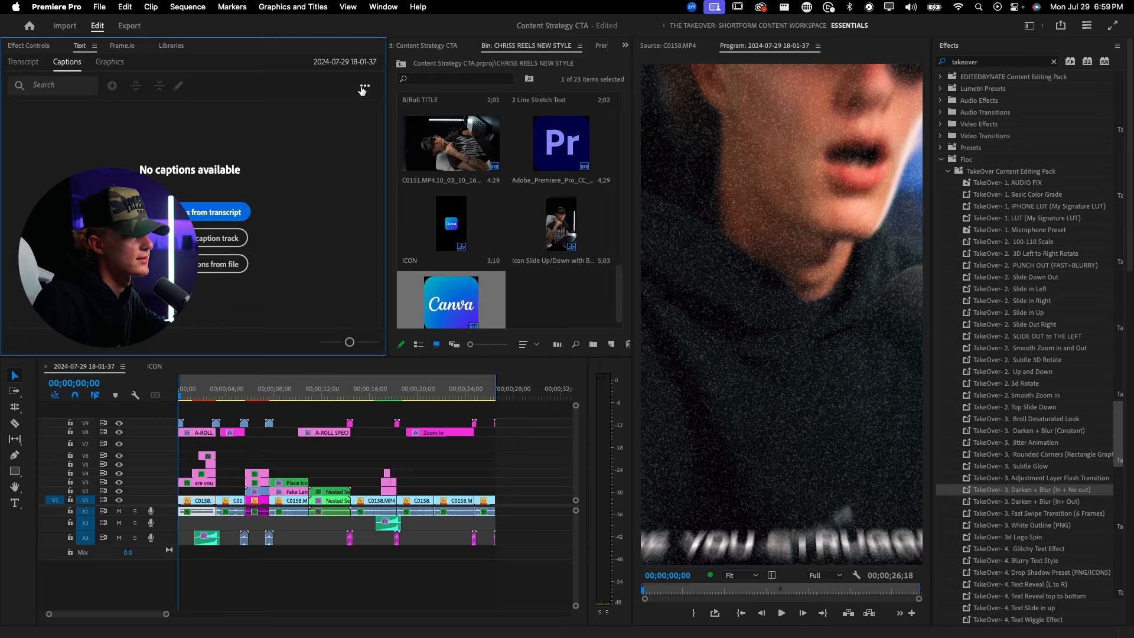
{"action": "left_click", "coordinate": [16, 64]}
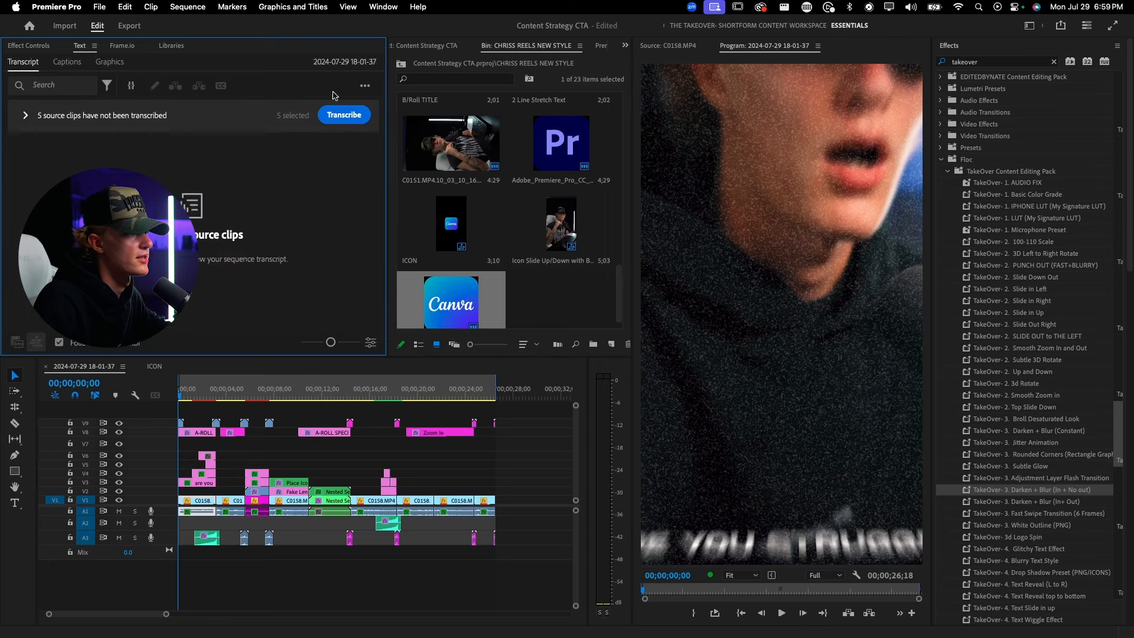
{"action": "left_click", "coordinate": [364, 86]}
{"action": "left_click", "coordinate": [350, 167]}
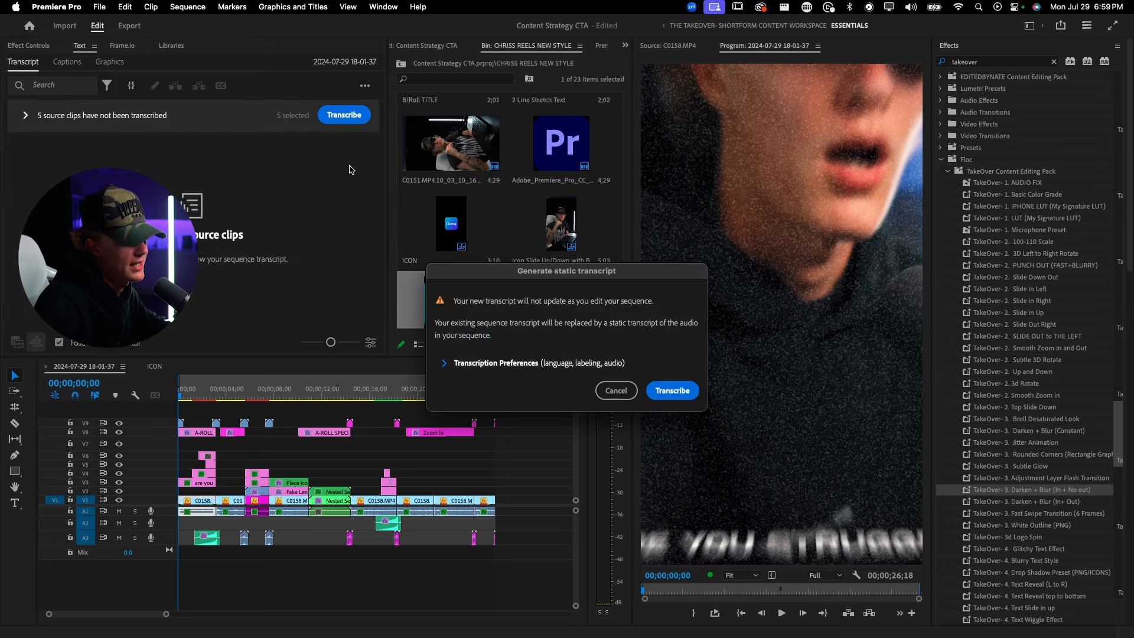
{"action": "left_click", "coordinate": [484, 362]}
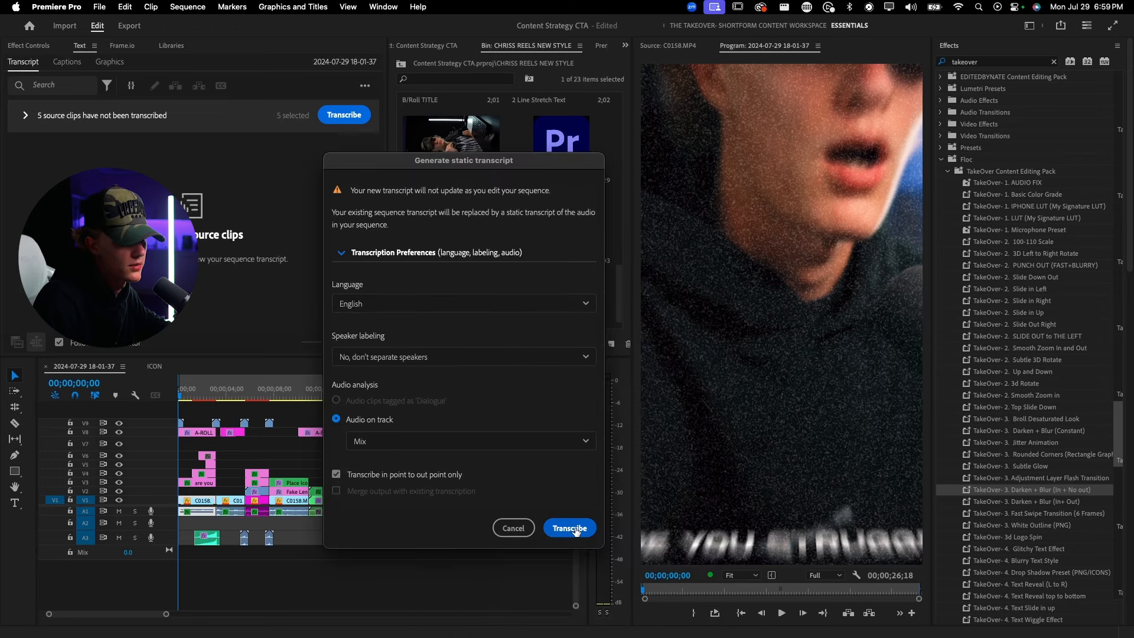
{"action": "left_click", "coordinate": [571, 528]}
- Create captions from the transcript with the Subtitle default preset, a maximum length of 10 characters and double lines
{"action": "left_click", "coordinate": [263, 86]}
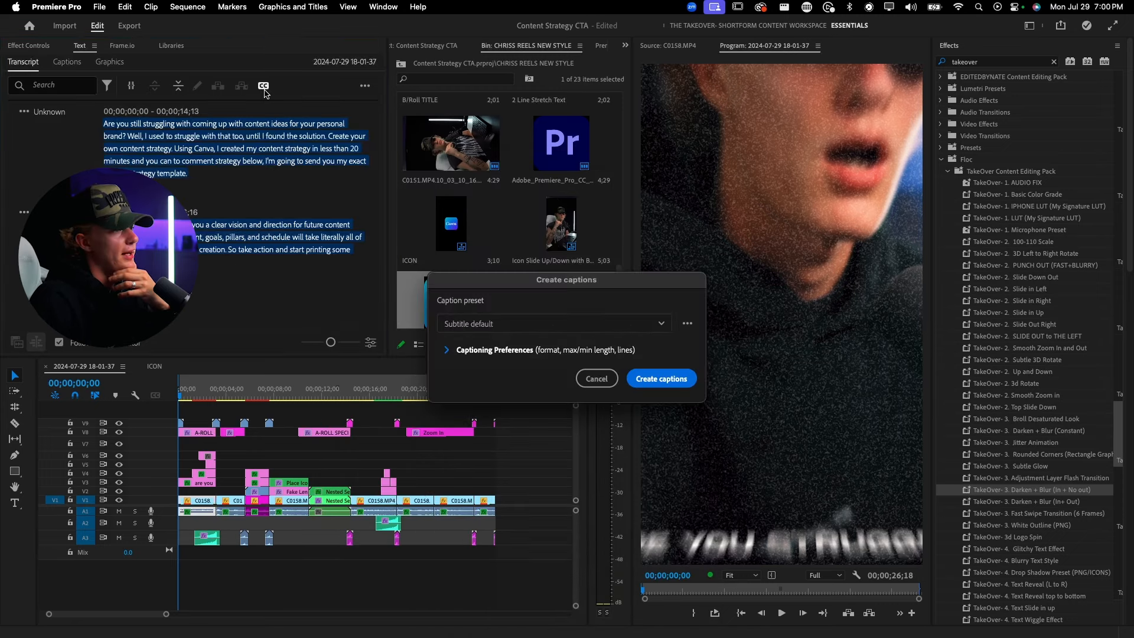
{"action": "left_click", "coordinate": [511, 350]}
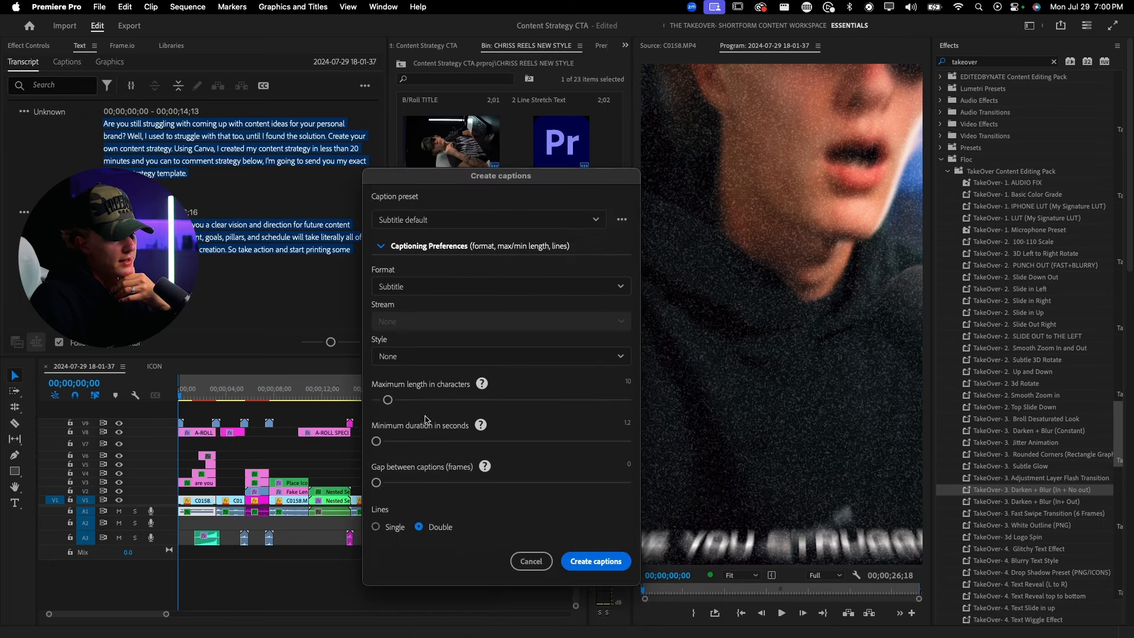
{"action": "left_click", "coordinate": [595, 561]}
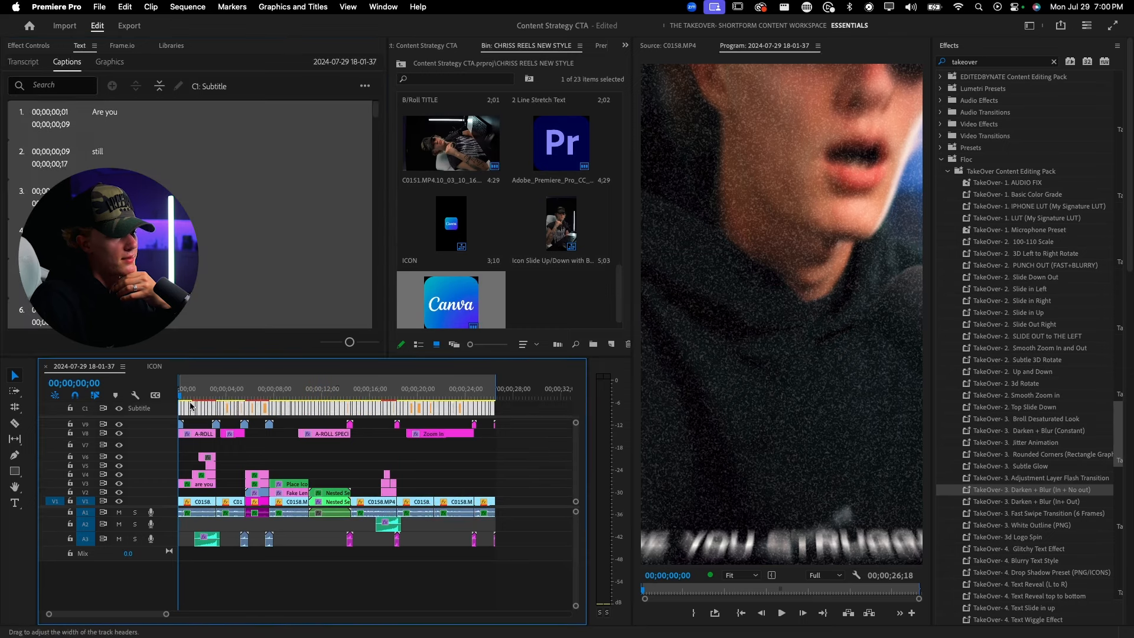
- Set the captions to Akira Expanded Super Bold in the centre zone of the frame and preview them at the Canva icon
{"action": "left_click", "coordinate": [951, 46]}
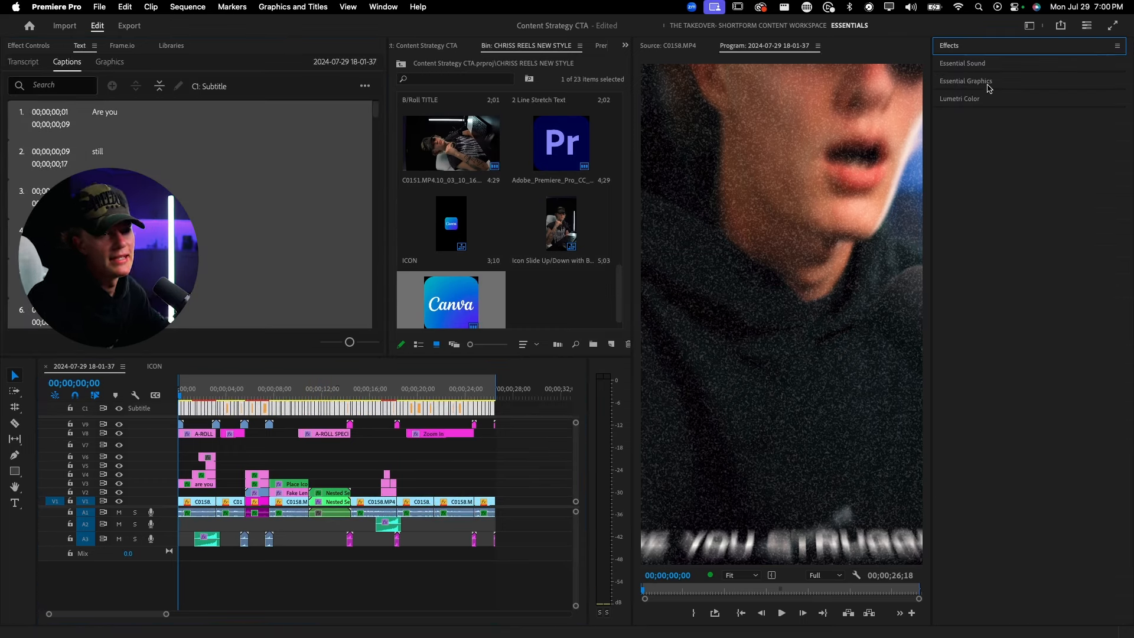
{"action": "left_click", "coordinate": [966, 81]}
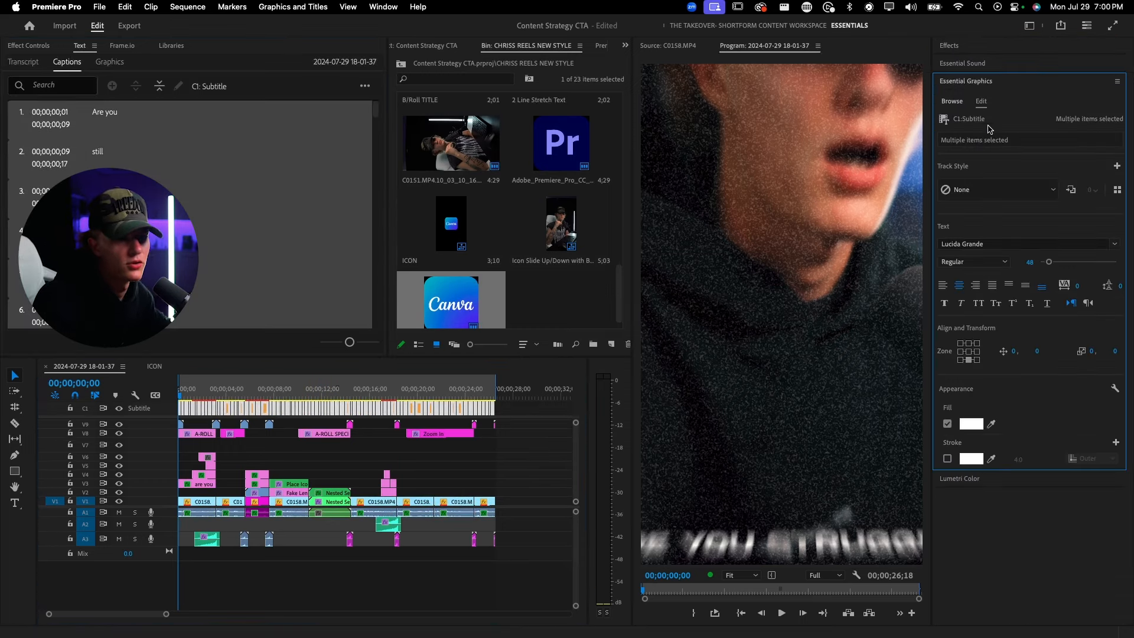
{"action": "left_click", "coordinate": [984, 243]}
{"action": "type", "text": "akira"}
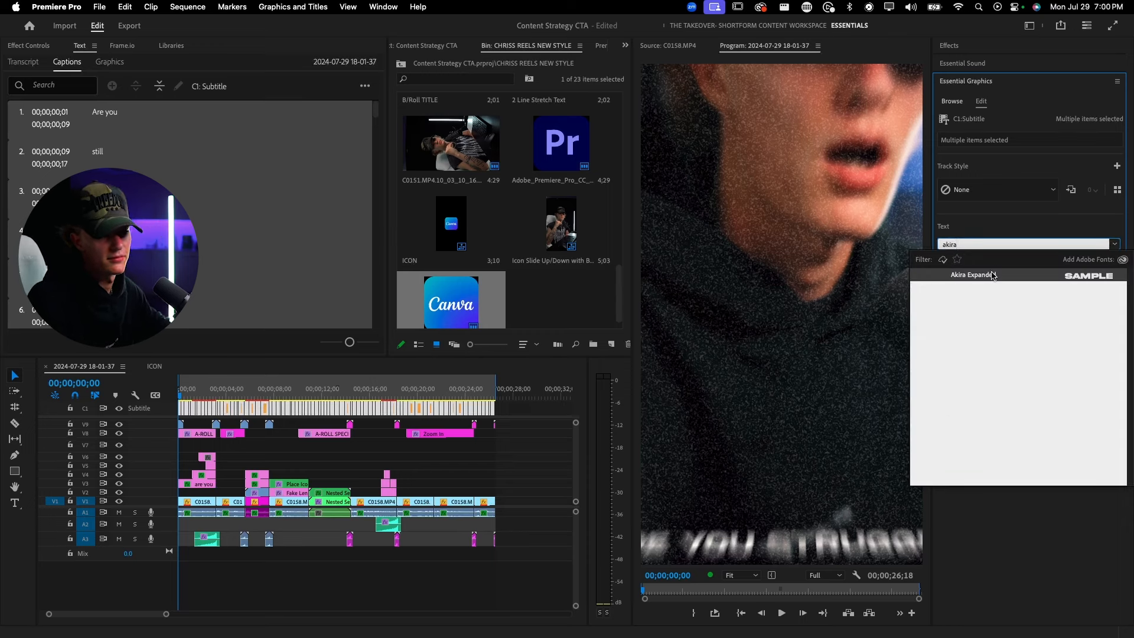
{"action": "left_click", "coordinate": [973, 275]}
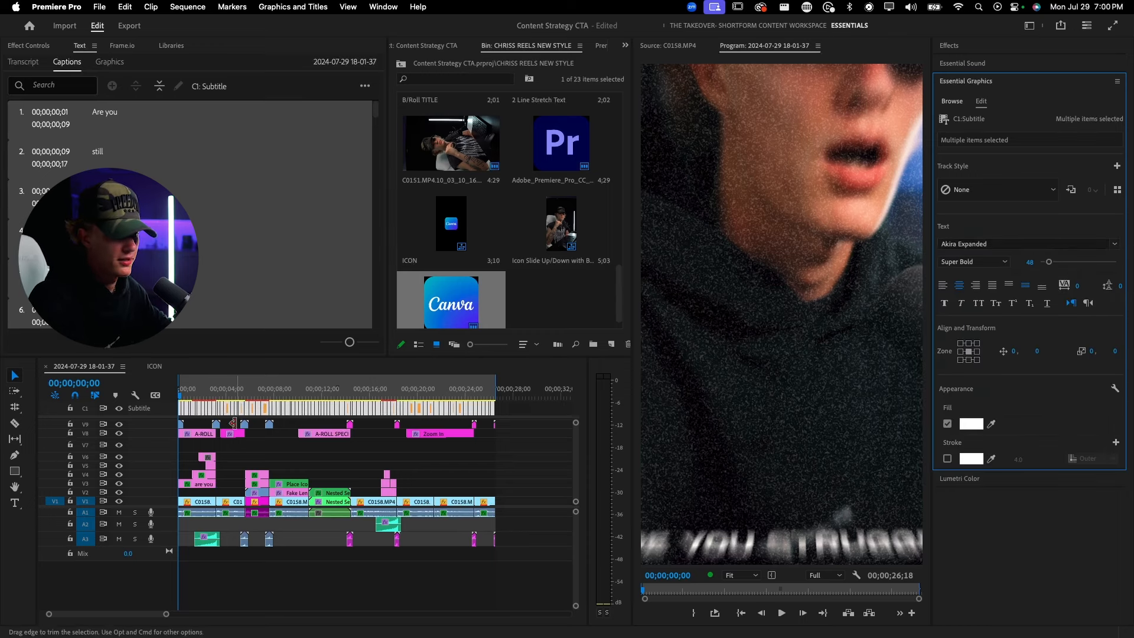
{"action": "left_click", "coordinate": [277, 390]}
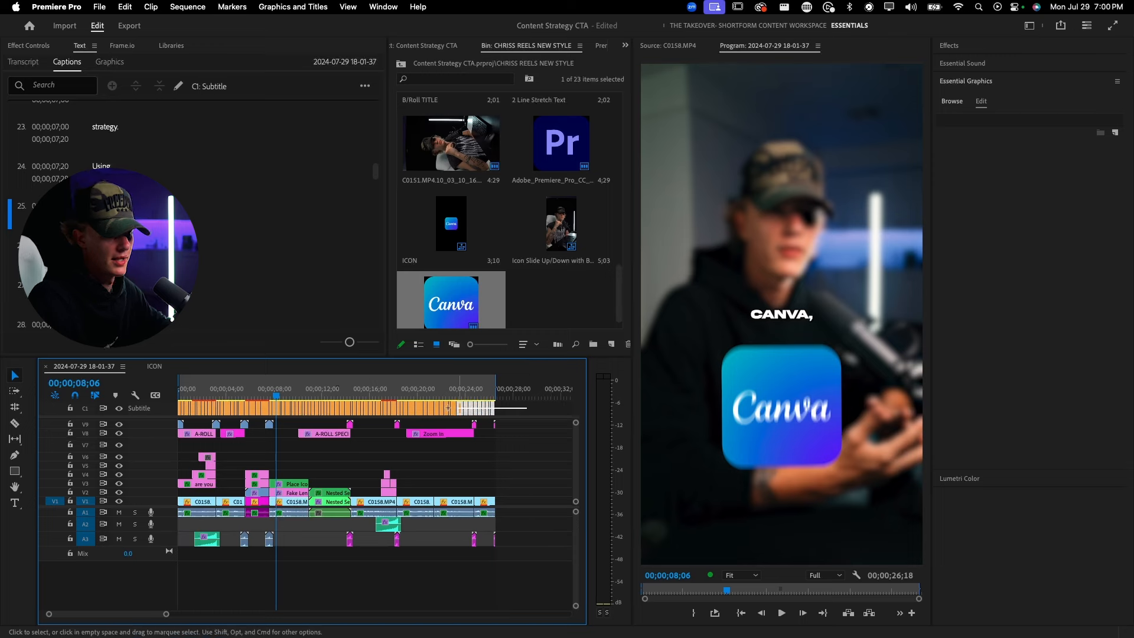
- Set all captions to font size 47 with faux italic
{"action": "left_click_drag", "start_coordinate": [447, 408], "coordinate": [178, 408]}
{"action": "left_click_drag", "start_coordinate": [1049, 264], "coordinate": [1052, 265]}
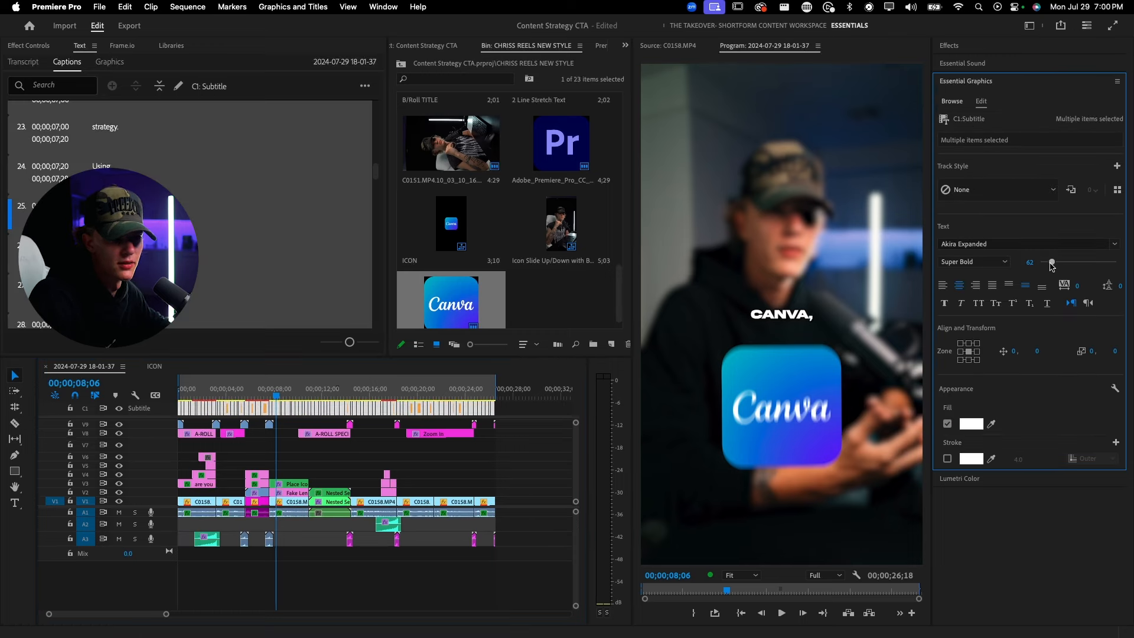
{"action": "scroll", "coordinate": [1034, 418], "scroll_direction": "down", "scroll_amount": 5}
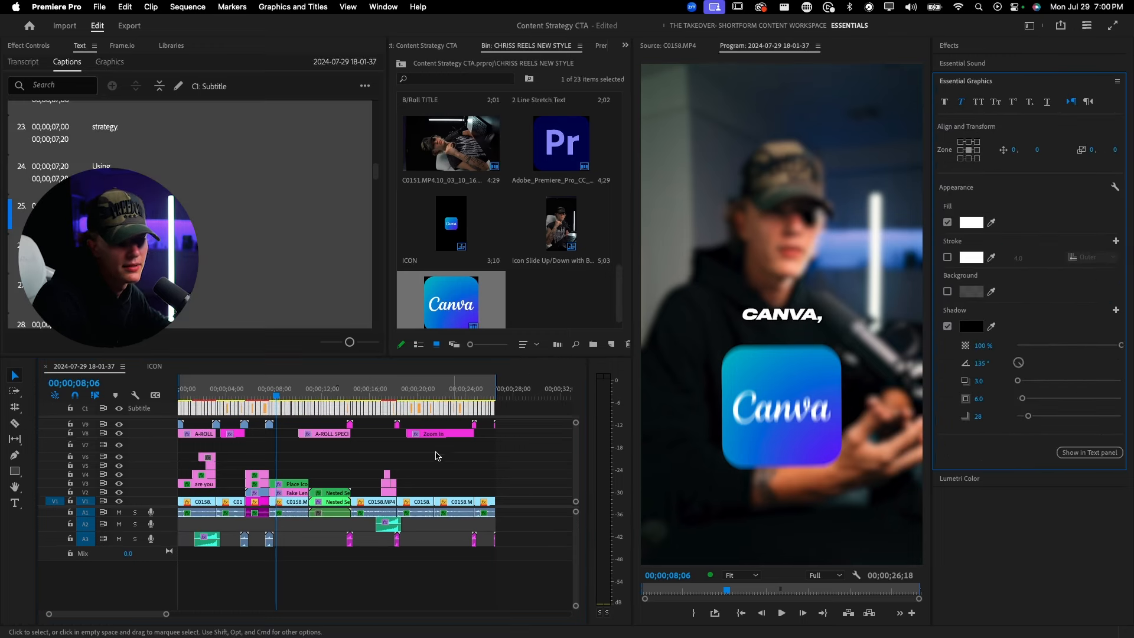
- Delete all captions before "Well," that overlap the opening title text
{"action": "left_click", "coordinate": [197, 400]}
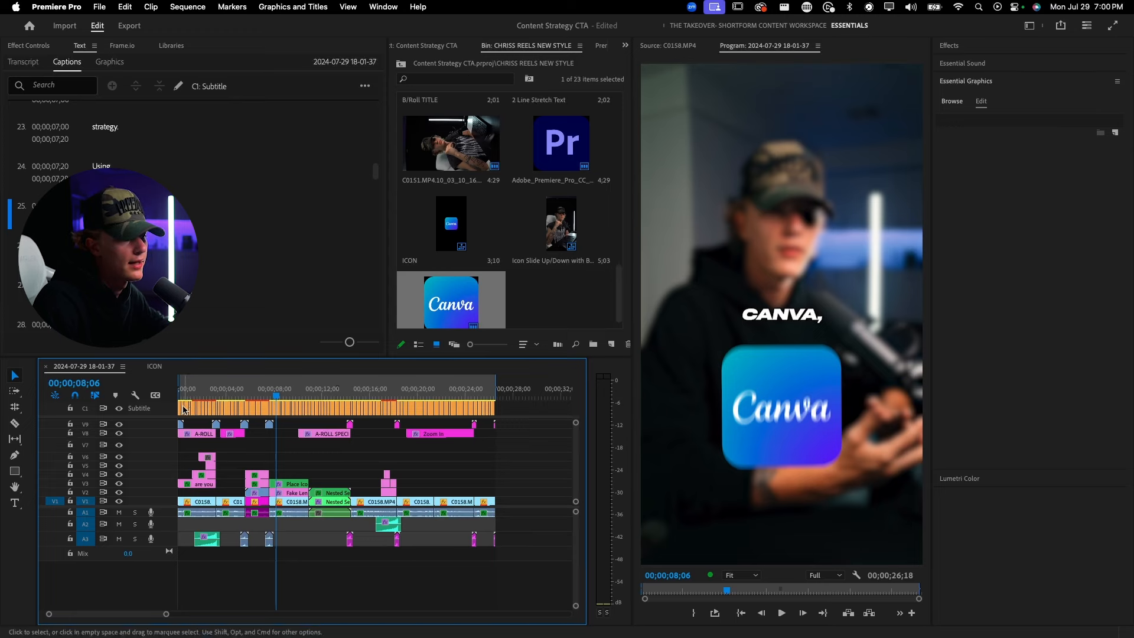
{"action": "scroll", "coordinate": [183, 408], "scroll_direction": "up", "scroll_amount": 6}
{"action": "left_click", "coordinate": [188, 394]}
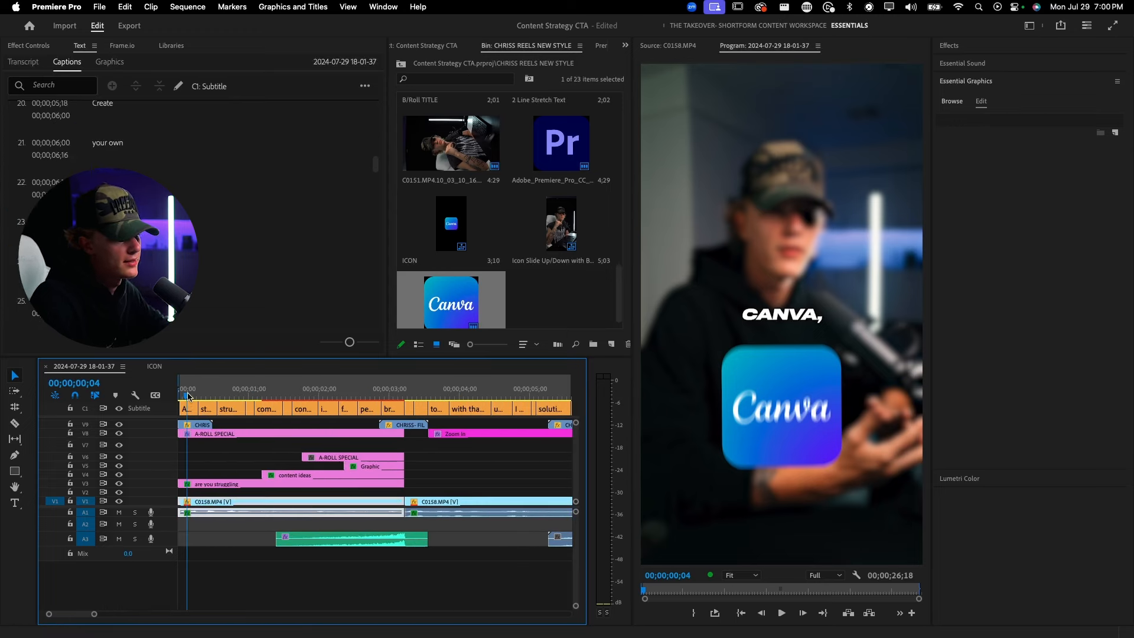
{"action": "left_click", "coordinate": [187, 409]}
{"action": "key", "text": "Delete"}
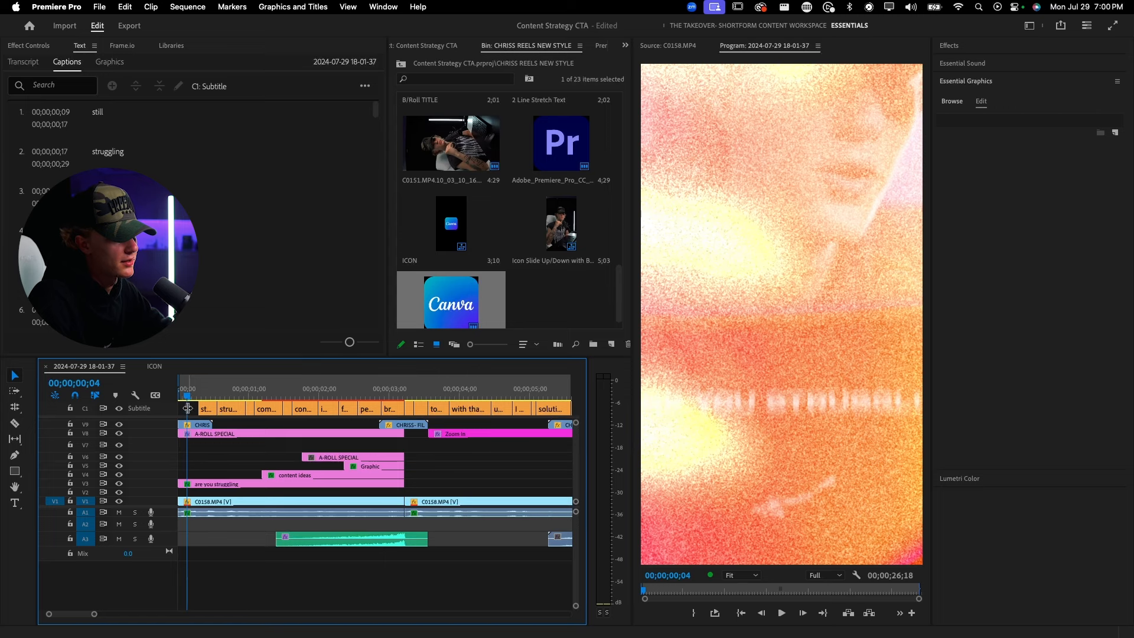
{"action": "left_click_drag", "start_coordinate": [205, 412], "coordinate": [388, 409]}
{"action": "key", "text": "Delete"}
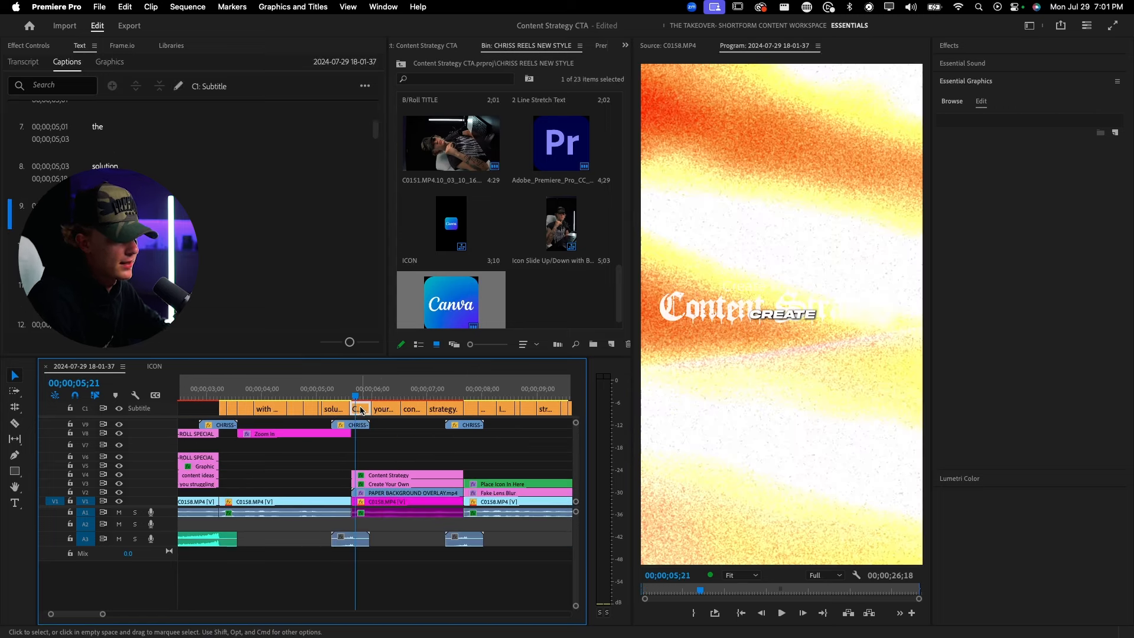
- Delete the captions "Create", "your own", "content" and "strategy." that overlap the Content Strategy title
{"action": "key", "text": "Delete"}
{"action": "left_click", "coordinate": [385, 409]}
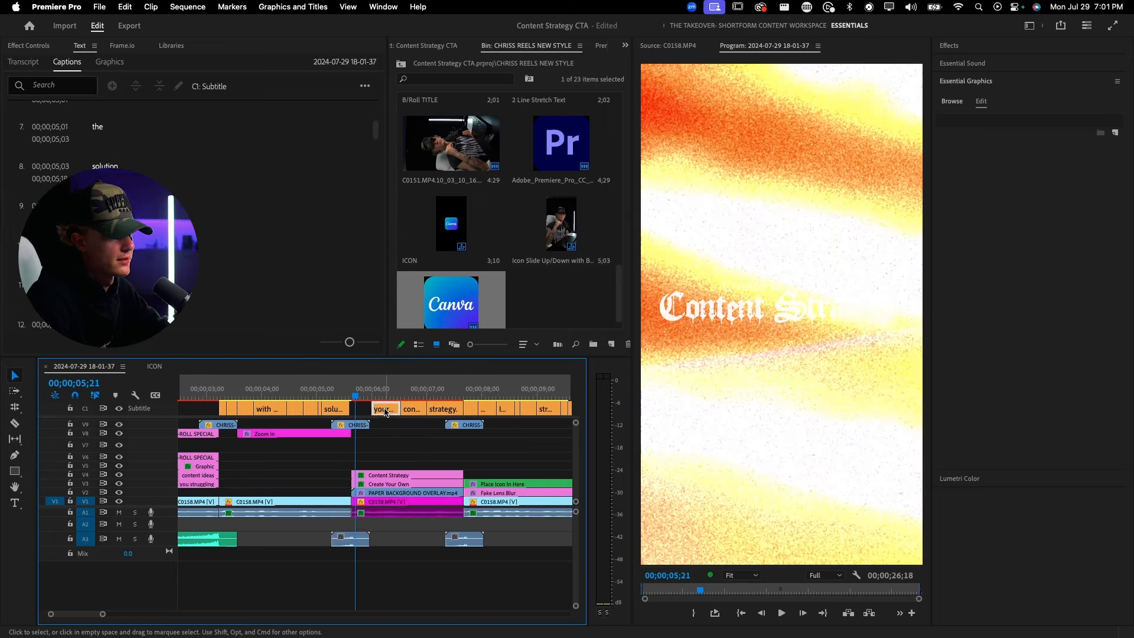
{"action": "key", "text": "Delete"}
{"action": "left_click", "coordinate": [412, 408]}
{"action": "key", "text": "Delete"}
{"action": "left_click", "coordinate": [436, 409]}
{"action": "key", "text": "Delete"}
{"action": "left_click_drag", "start_coordinate": [347, 408], "coordinate": [364, 409]}
{"action": "scroll", "coordinate": [347, 411], "scroll_direction": "up", "scroll_amount": 5}
{"action": "scroll", "coordinate": [363, 411], "scroll_direction": "down", "scroll_amount": 8}
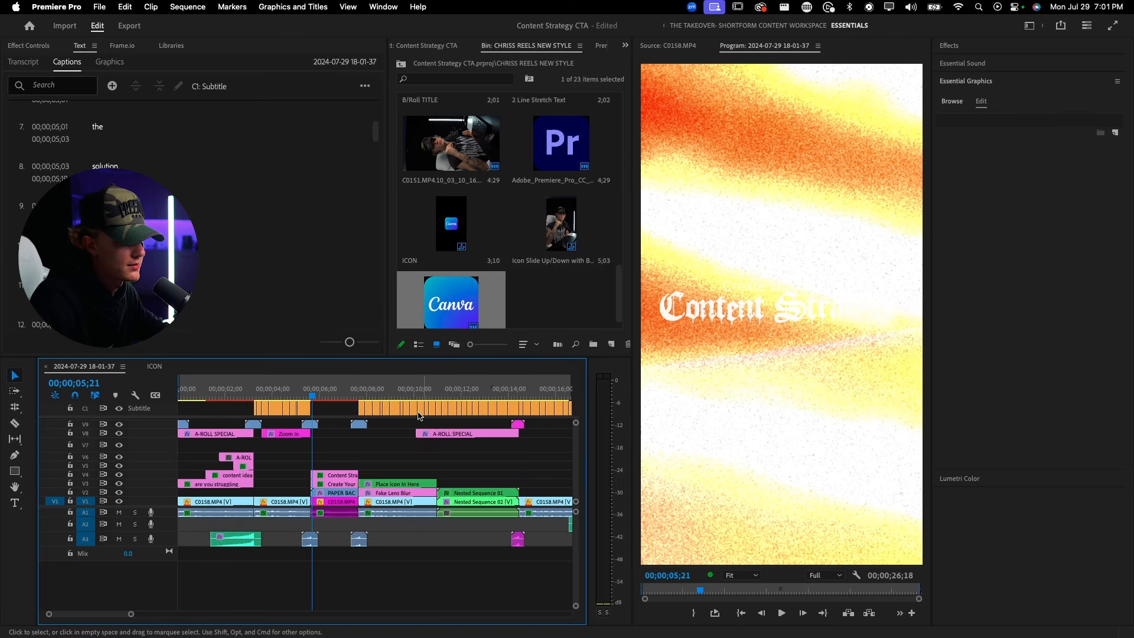
- Play the reel from the end of the Content Strategy title through the Canva icon to check the captions against the icon
{"action": "scroll", "coordinate": [358, 413], "scroll_direction": "up", "scroll_amount": 8}
{"action": "key", "text": "space"}
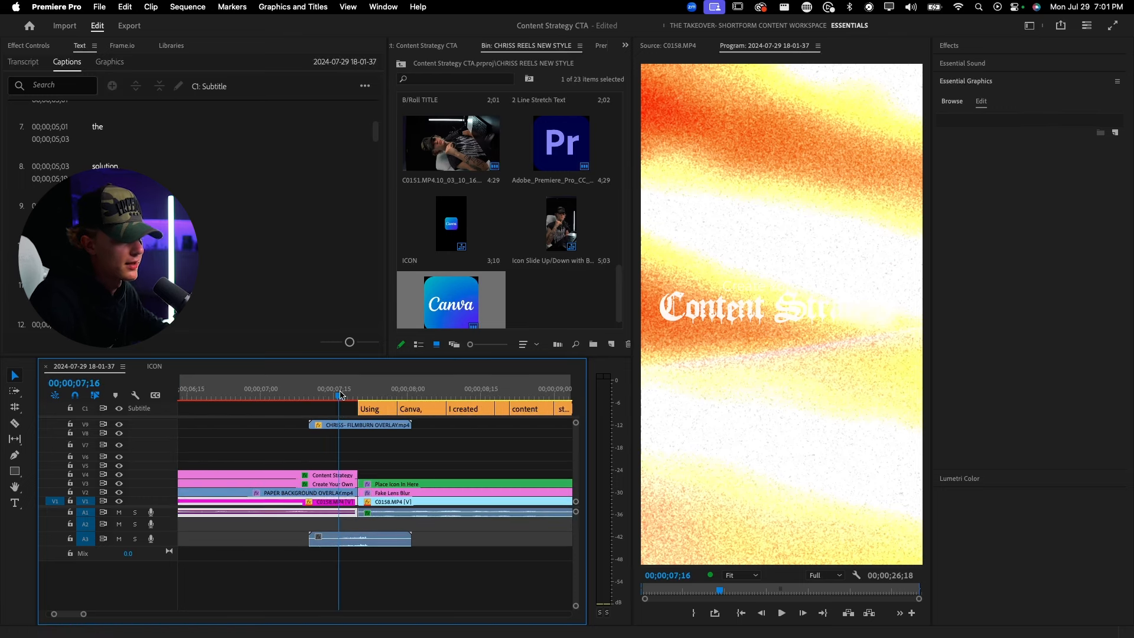
{"action": "key", "text": "c"}
{"action": "scroll", "coordinate": [324, 440], "scroll_direction": "down", "scroll_amount": 5}
{"action": "key", "text": "v"}
{"action": "scroll", "coordinate": [331, 440], "scroll_direction": "down", "scroll_amount": 5}
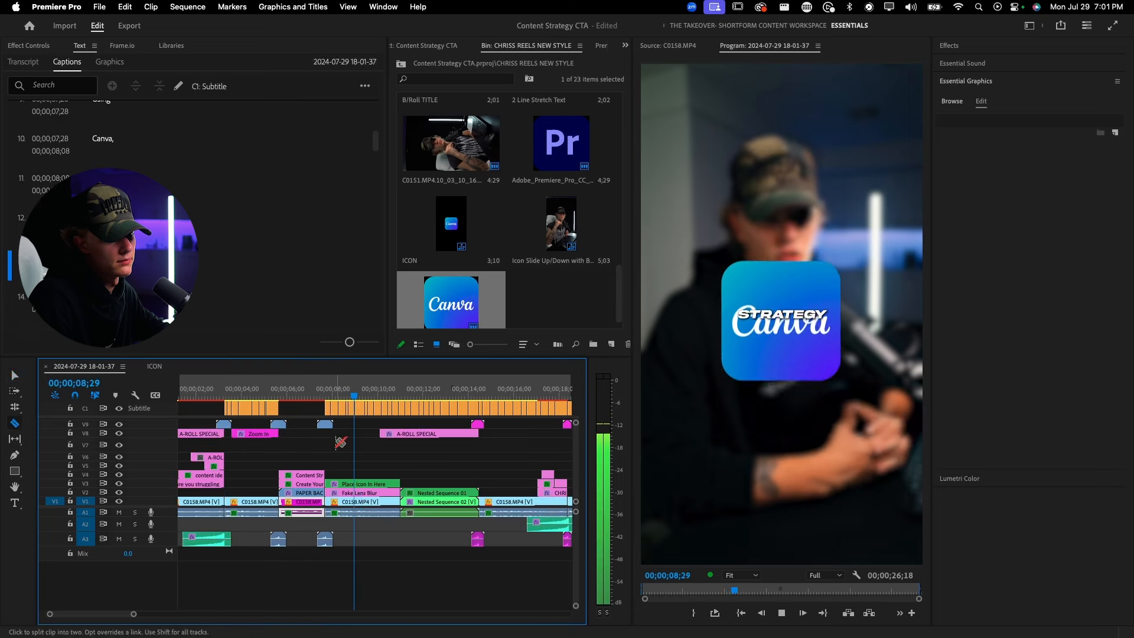
{"action": "scroll", "coordinate": [295, 425], "scroll_direction": "up", "scroll_amount": 5}
{"action": "left_click", "coordinate": [258, 391]}
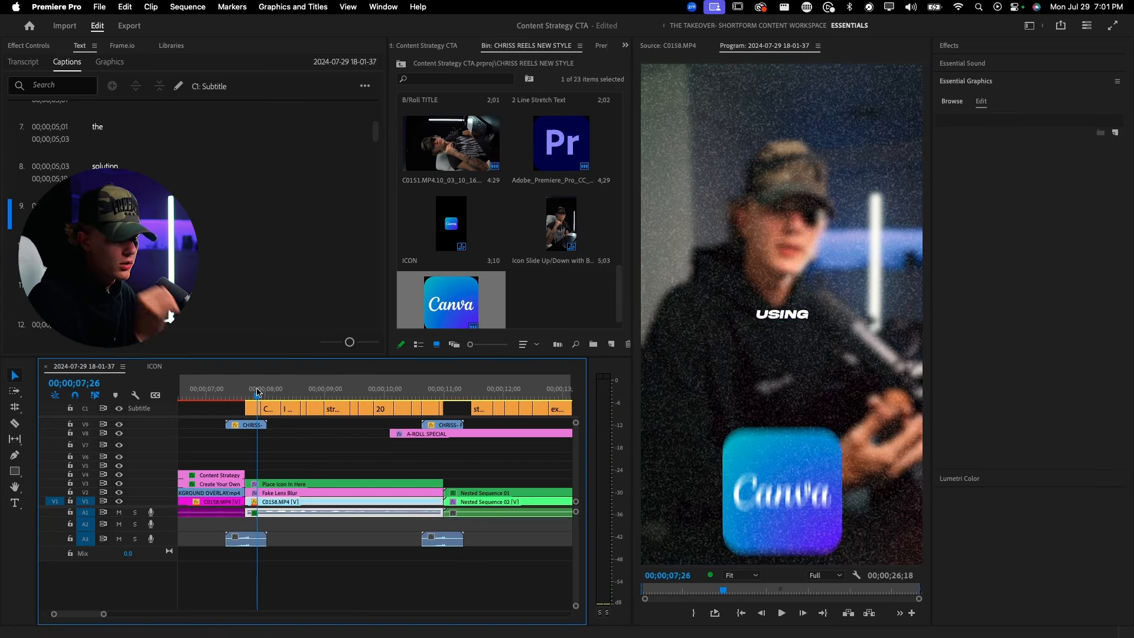
{"action": "key", "text": "v"}
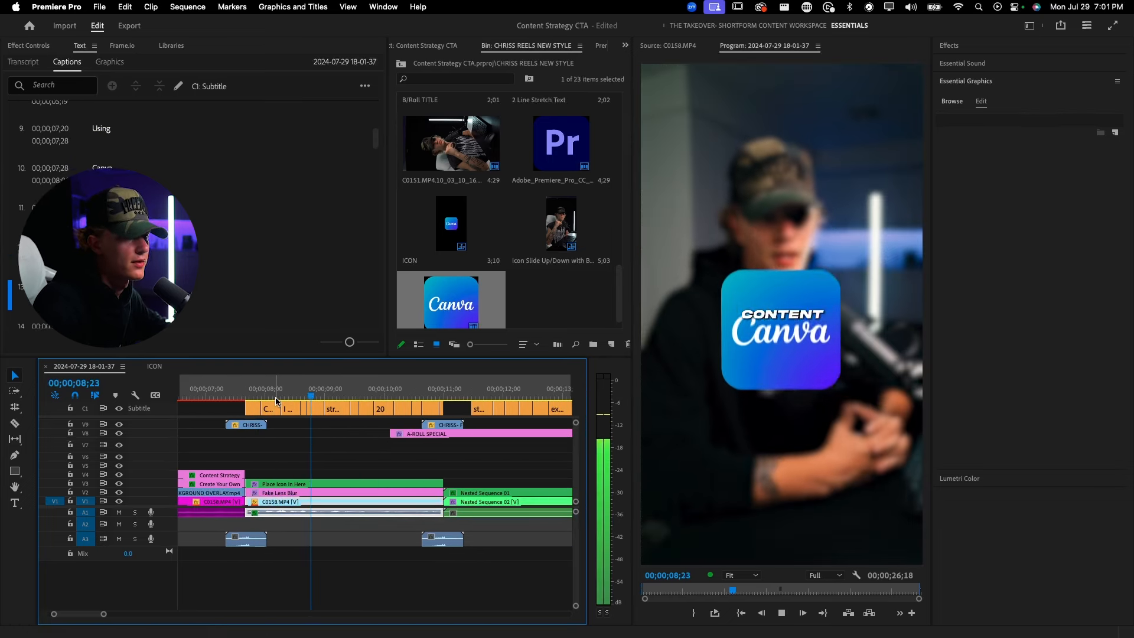
{"action": "key", "text": "space"}
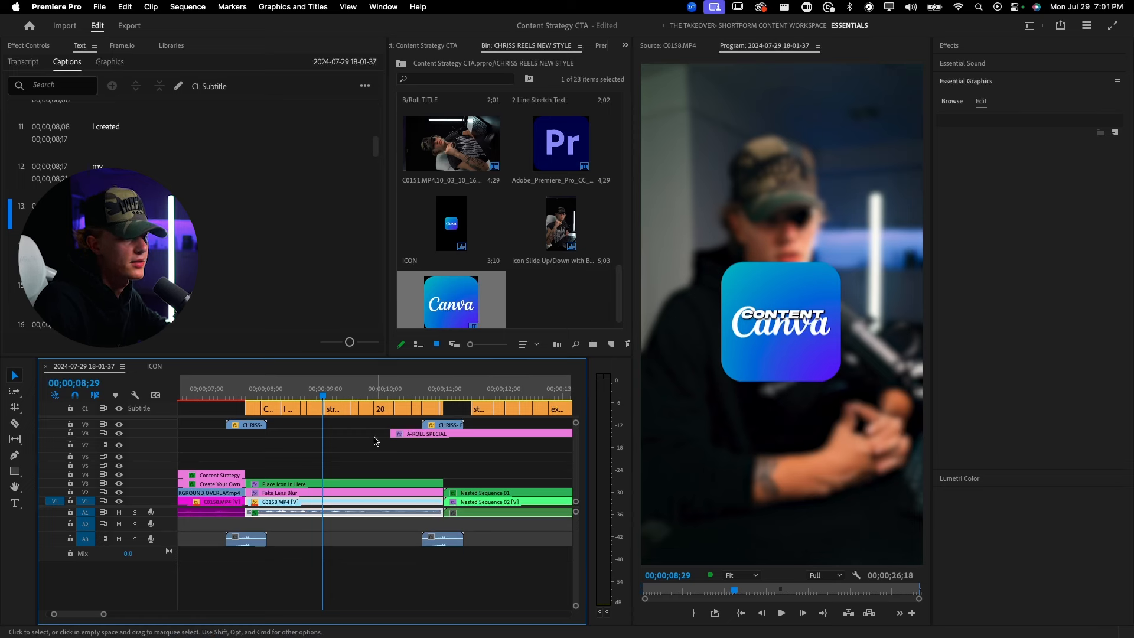
- Delete the captions above the nested "COMMENT strategy" title section
{"action": "scroll", "coordinate": [425, 404], "scroll_direction": "down", "scroll_amount": 3}
{"action": "left_click", "coordinate": [350, 412]}
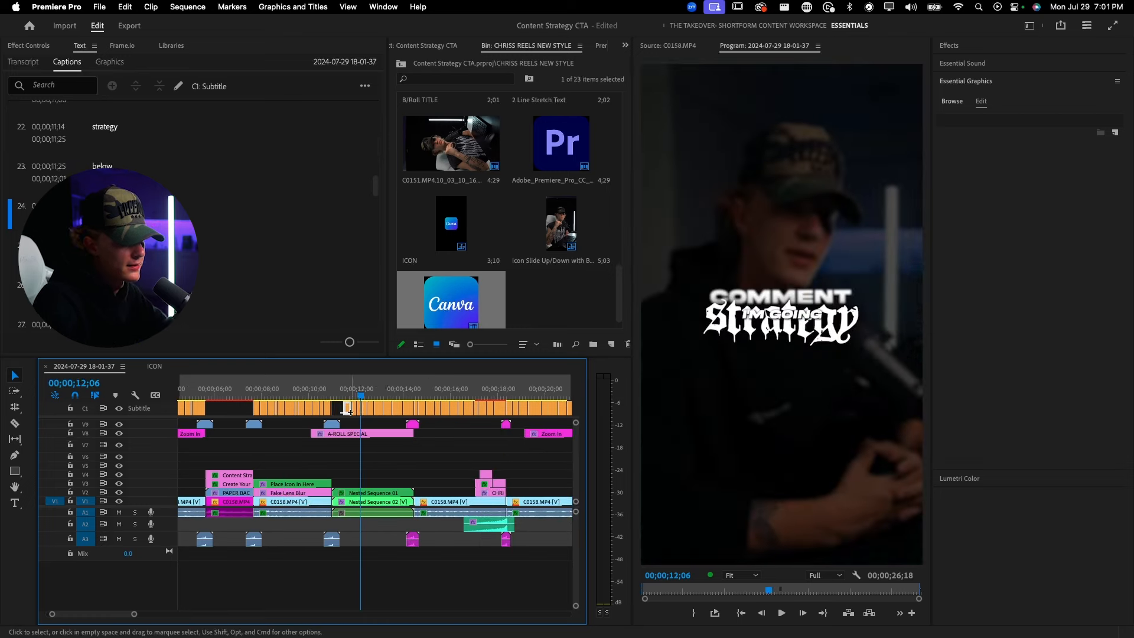
{"action": "key", "text": "Delete"}
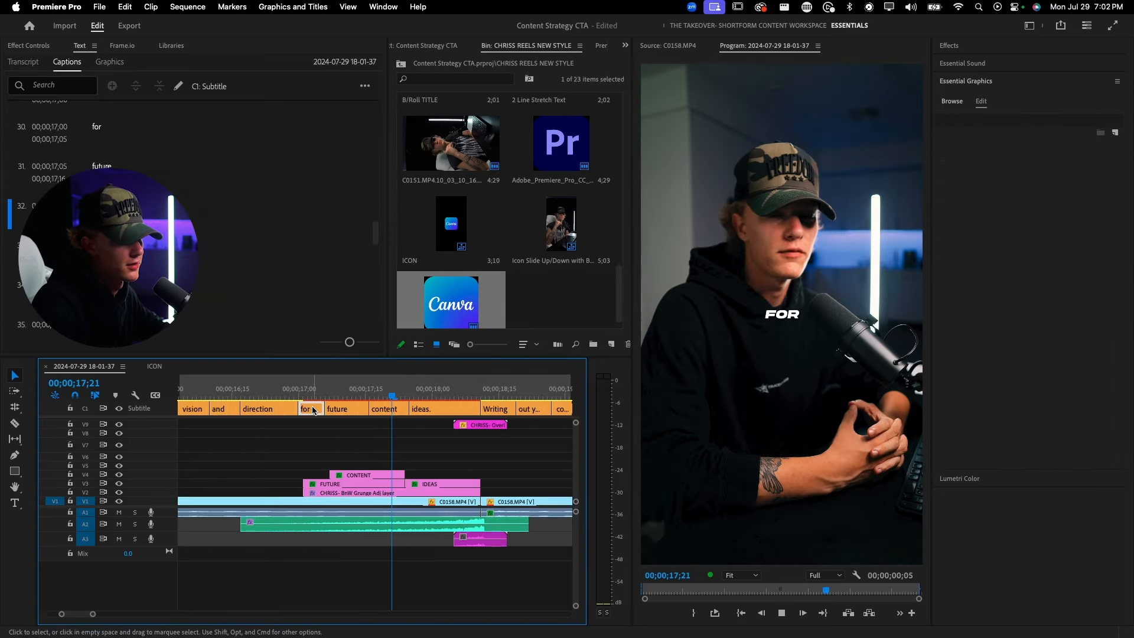
- Delete the captions "for", "future", "content" and "ideas." over the FUTURE CONTENT IDEAS title and play the section after it
{"action": "left_click", "coordinate": [334, 409]}
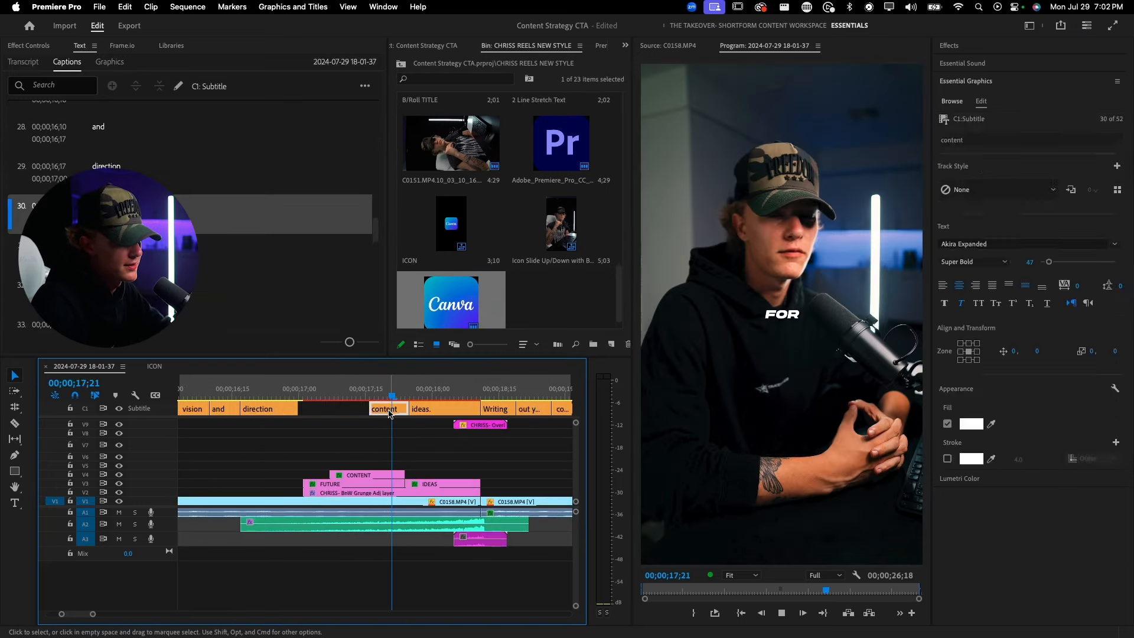
{"action": "key", "text": "Delete"}
{"action": "left_click", "coordinate": [481, 396]}
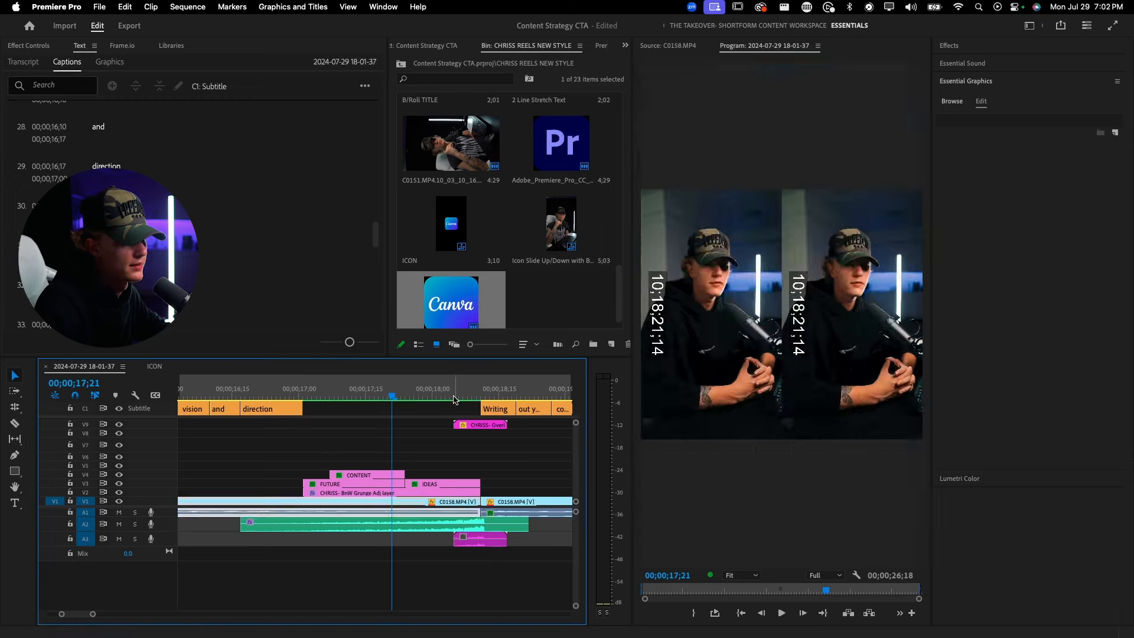
{"action": "scroll", "coordinate": [436, 444], "scroll_direction": "right", "scroll_amount": 2}
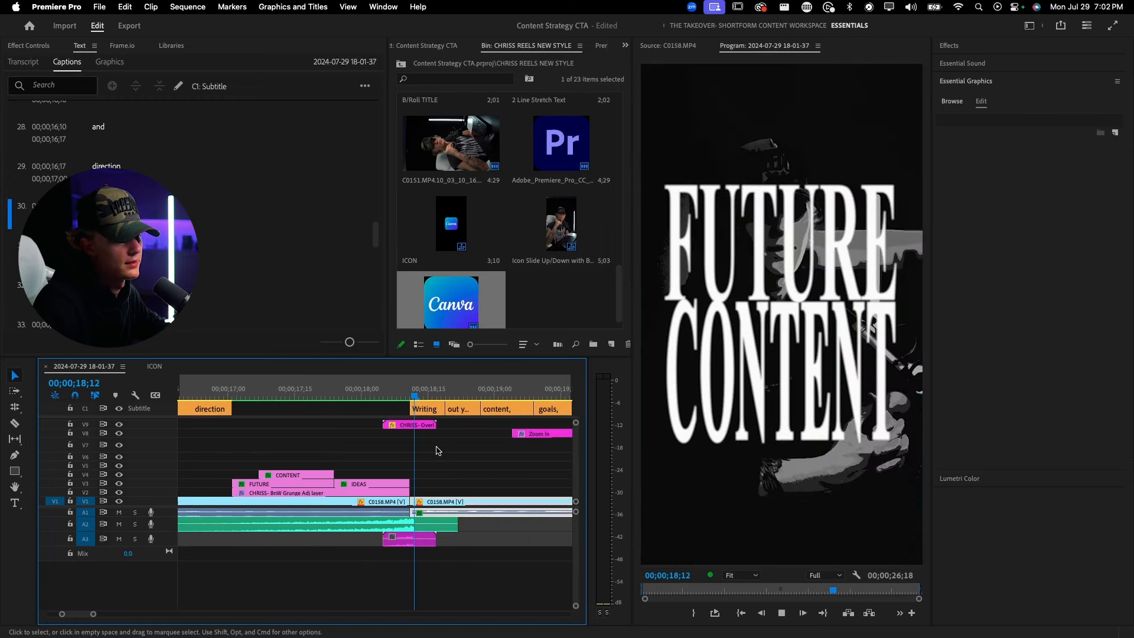
{"action": "scroll", "coordinate": [432, 457], "scroll_direction": "down", "scroll_amount": 1}
{"action": "key", "text": "space"}
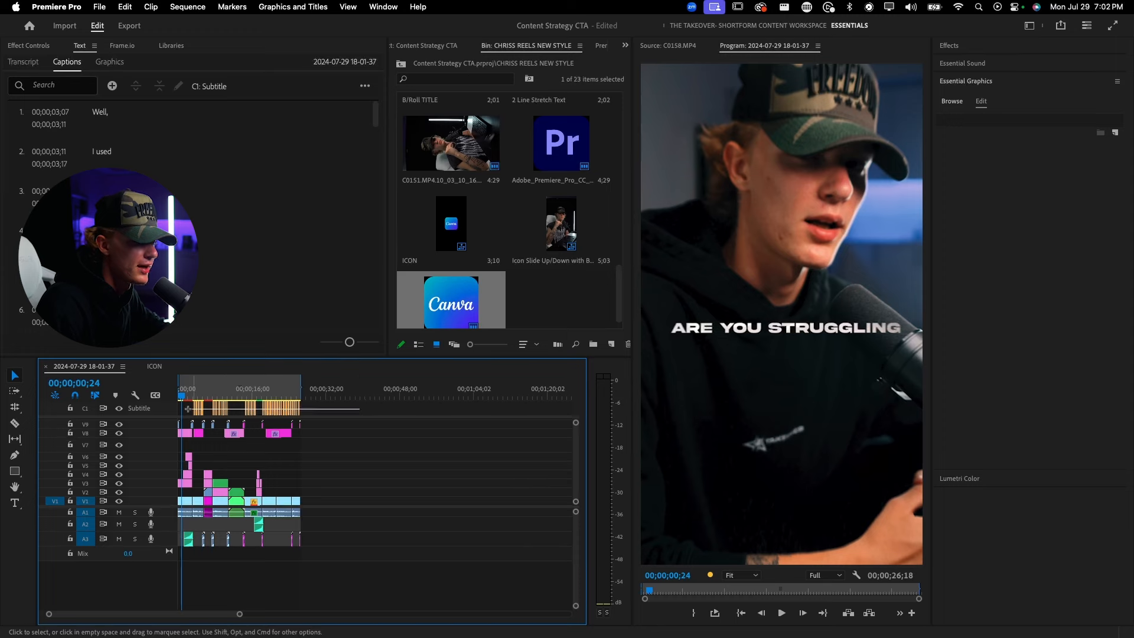
- Select all remaining captions and upgrade them to graphics
{"action": "left_click_drag", "start_coordinate": [188, 409], "coordinate": [184, 410]}
{"action": "left_click", "coordinate": [290, 7]}
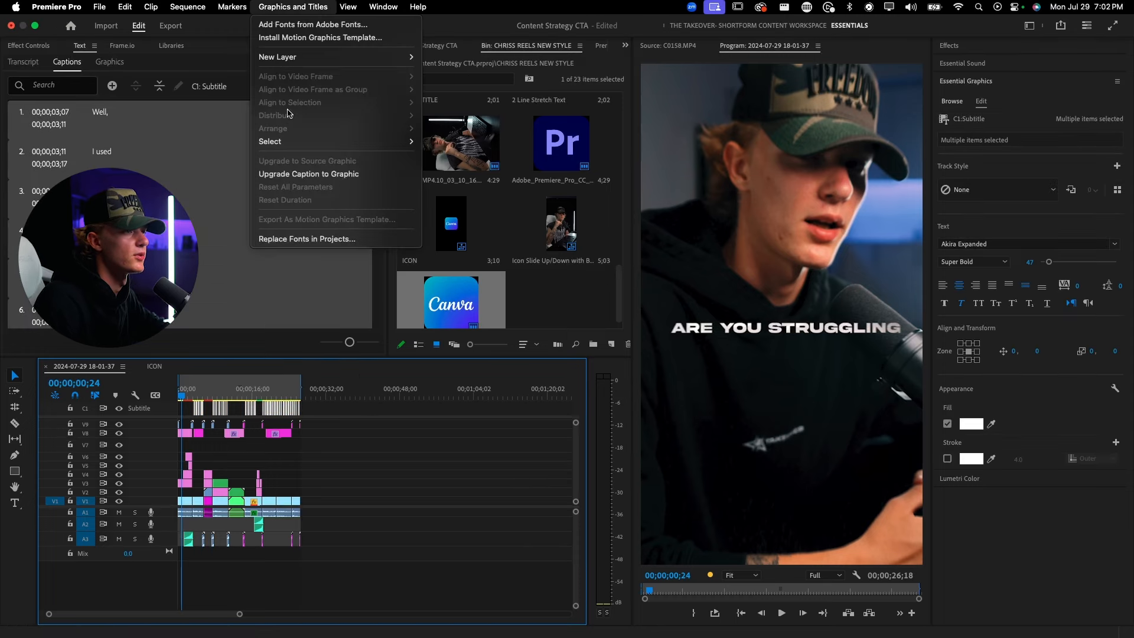
{"action": "left_click", "coordinate": [291, 172]}
- Enlarge the timeline and move all caption graphics down to the empty V7 track, beneath the A-ROLL SPECIAL and Zoom in layers
{"action": "key", "text": "grave"}
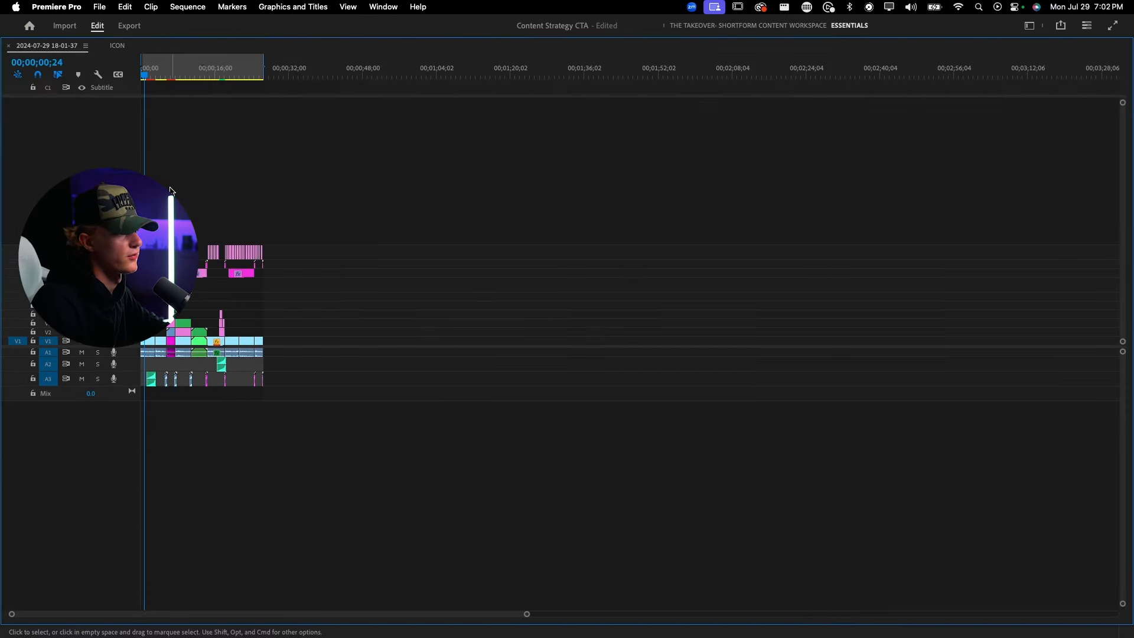
{"action": "key", "text": "equal"}
{"action": "key", "text": "equal"}
{"action": "key", "text": "equal"}
{"action": "key", "text": "equal"}
{"action": "left_click_drag", "start_coordinate": [543, 244], "coordinate": [228, 286]}
{"action": "scroll", "coordinate": [196, 254], "scroll_direction": "up", "scroll_amount": 5}
{"action": "scroll", "coordinate": [251, 249], "scroll_direction": "down", "scroll_amount": 5}
{"action": "scroll", "coordinate": [251, 249], "scroll_direction": "down", "scroll_amount": 4}
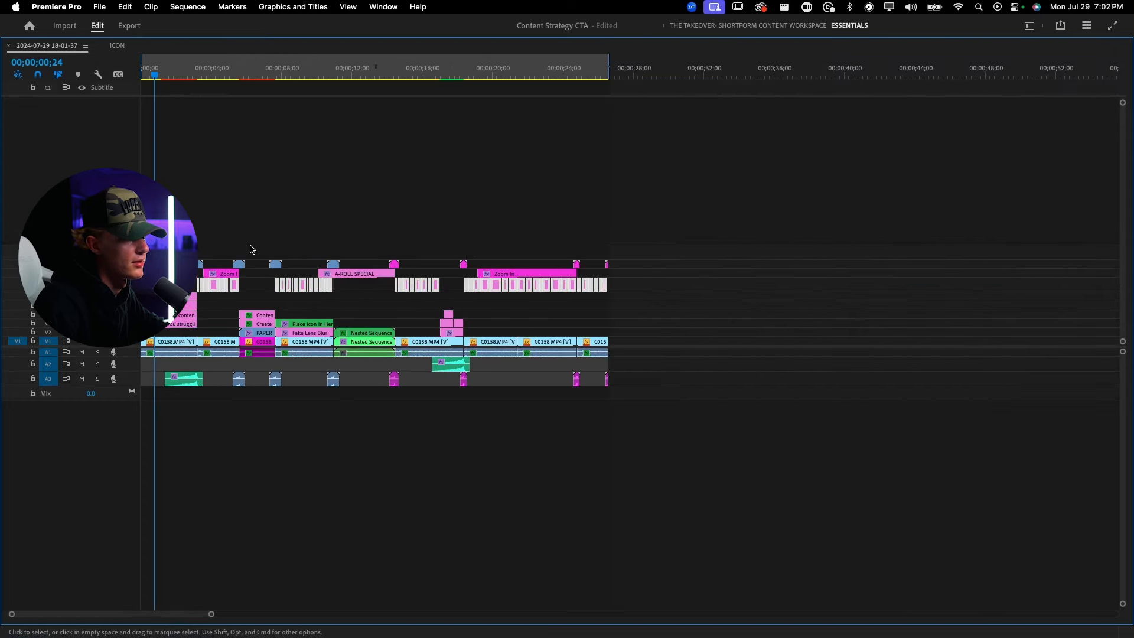
{"action": "left_click", "coordinate": [250, 249]}
- Raise the "Place Icon In Here" clip to V4 and move the caption graphics of that section beneath it on V3
{"action": "scroll", "coordinate": [241, 307], "scroll_direction": "up", "scroll_amount": 5}
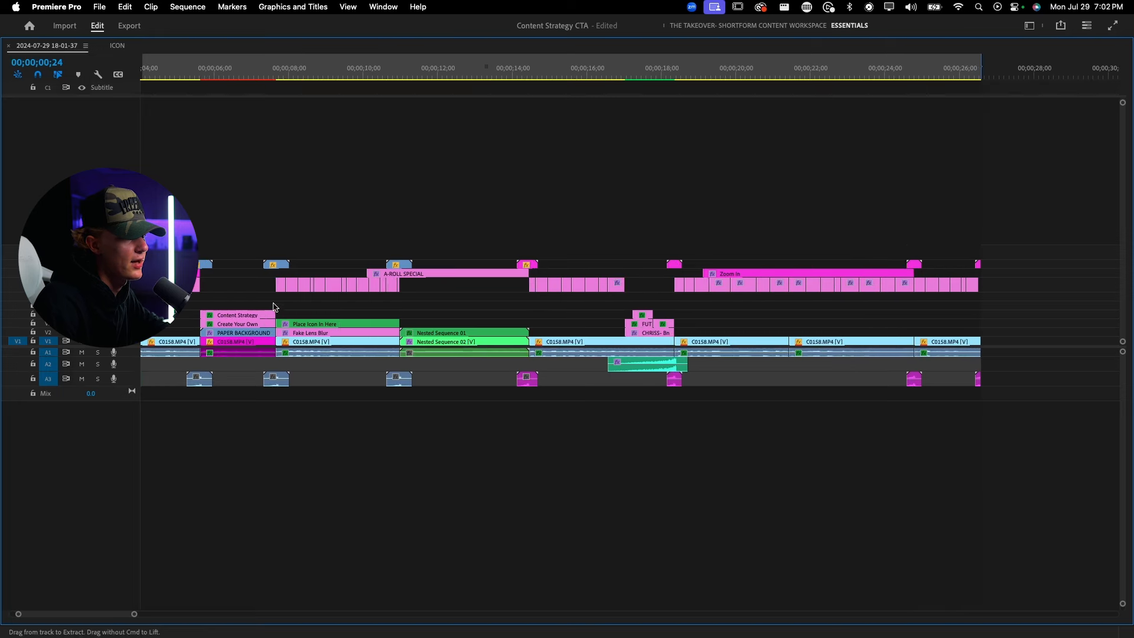
{"action": "scroll", "coordinate": [366, 307], "scroll_direction": "up", "scroll_amount": 3}
{"action": "left_click_drag", "start_coordinate": [274, 324], "coordinate": [274, 315]}
{"action": "left_click_drag", "start_coordinate": [198, 288], "coordinate": [378, 288]}
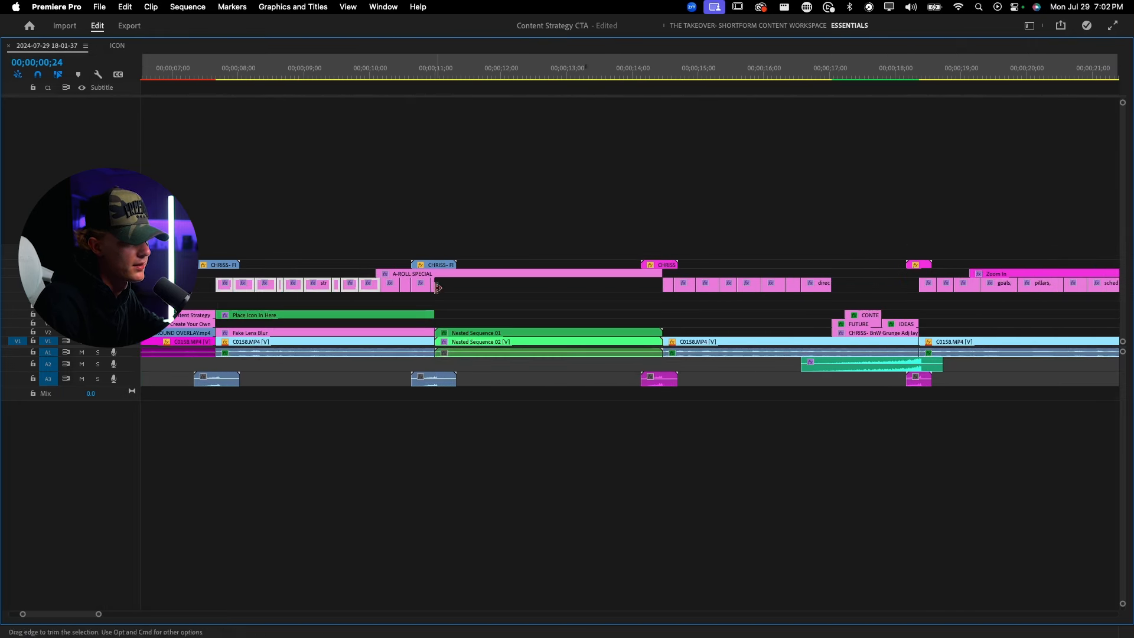
{"action": "left_click_drag", "start_coordinate": [463, 287], "coordinate": [226, 288]}
{"action": "left_click_drag", "start_coordinate": [227, 287], "coordinate": [227, 323]}
- Restore the workspace and play from the Content Strategy title into the Canva section to check the captions behind the icon
{"action": "scroll", "coordinate": [236, 283], "scroll_direction": "down", "scroll_amount": 10}
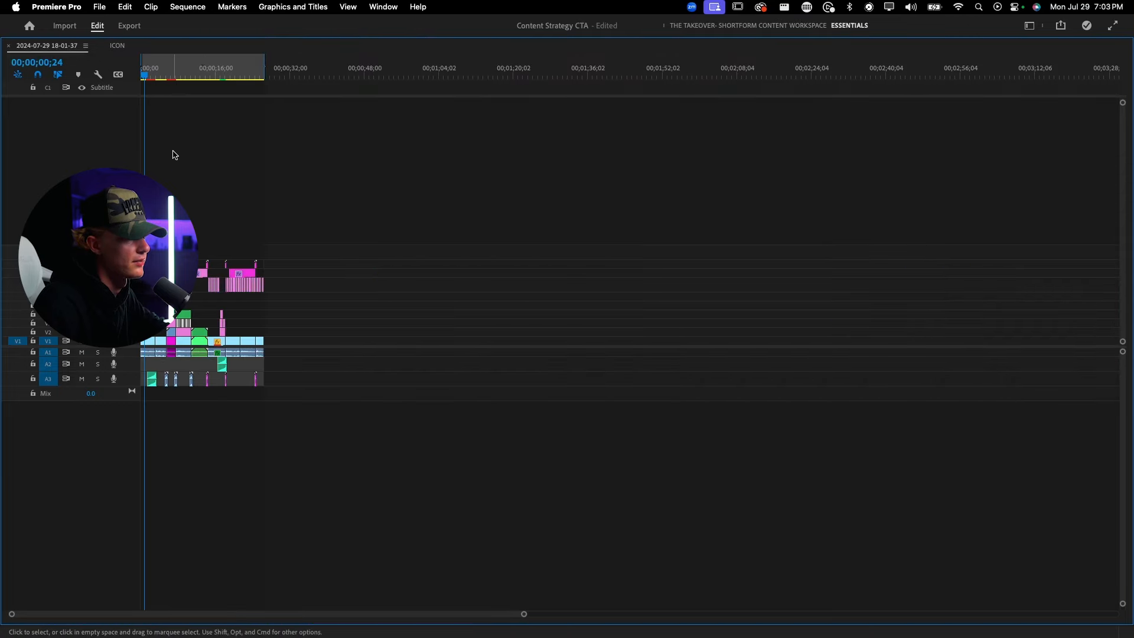
{"action": "left_click", "coordinate": [167, 74]}
{"action": "key", "text": "grave"}
{"action": "scroll", "coordinate": [227, 463], "scroll_direction": "up", "scroll_amount": 8}
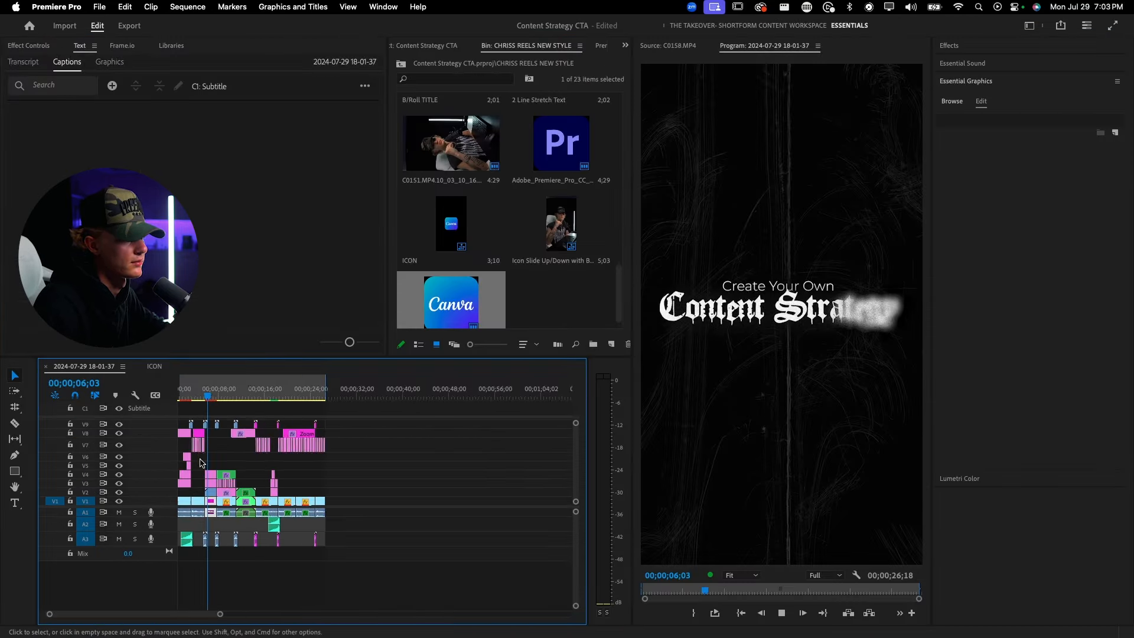
{"action": "key", "text": "c"}
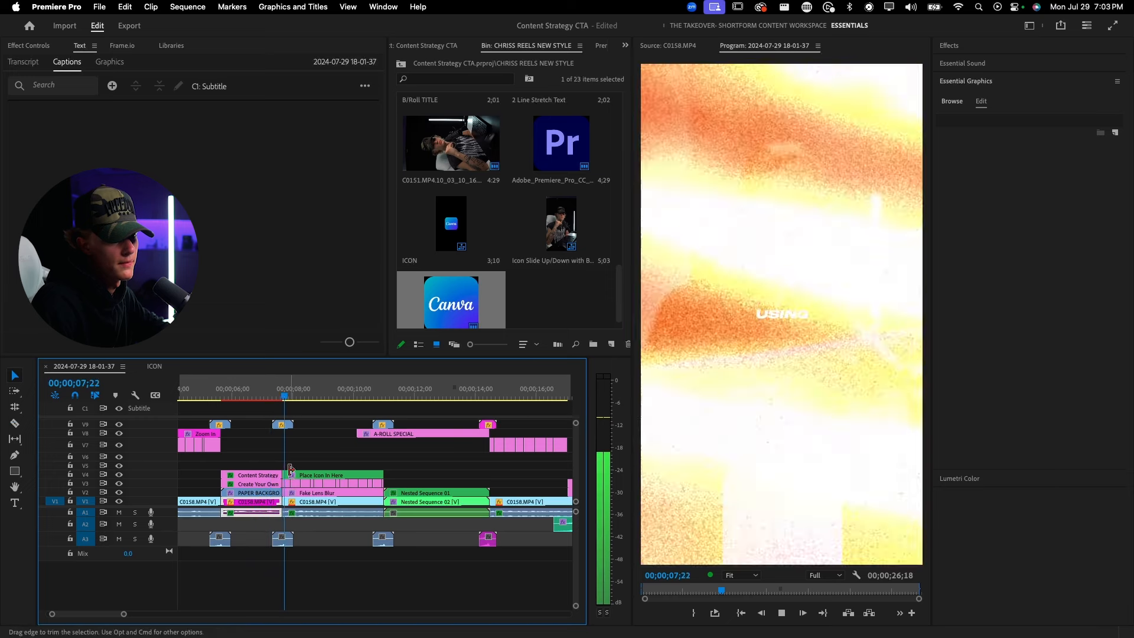
{"action": "key", "text": "space"}
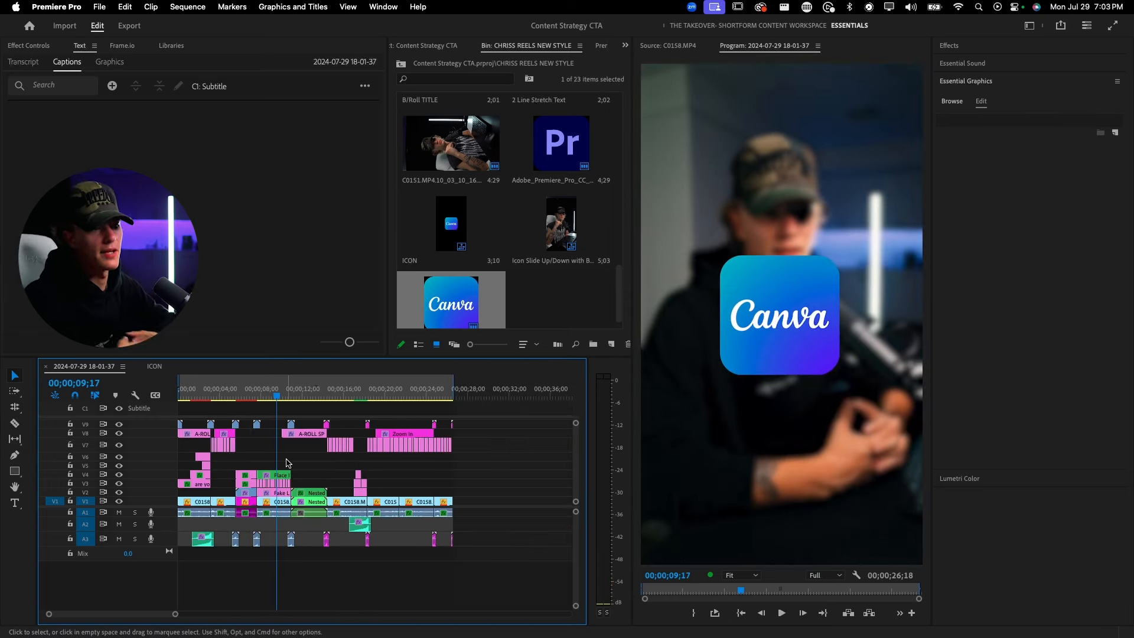
{"action": "scroll", "coordinate": [475, 234], "scroll_direction": "down", "scroll_amount": 5}
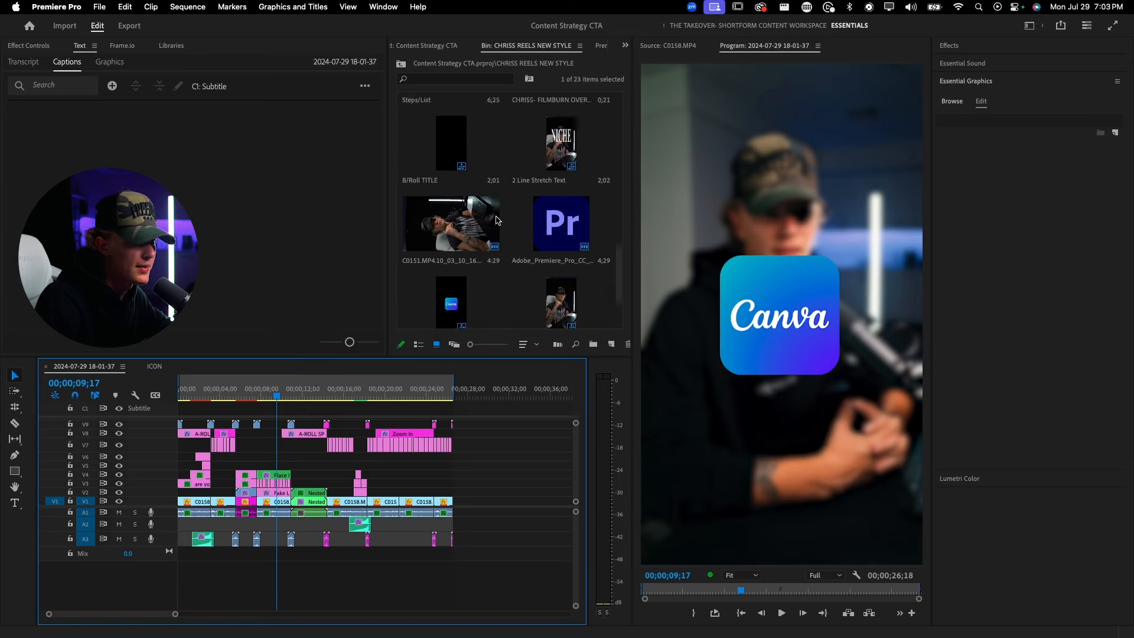
{"action": "scroll", "coordinate": [467, 231], "scroll_direction": "up", "scroll_amount": 3}
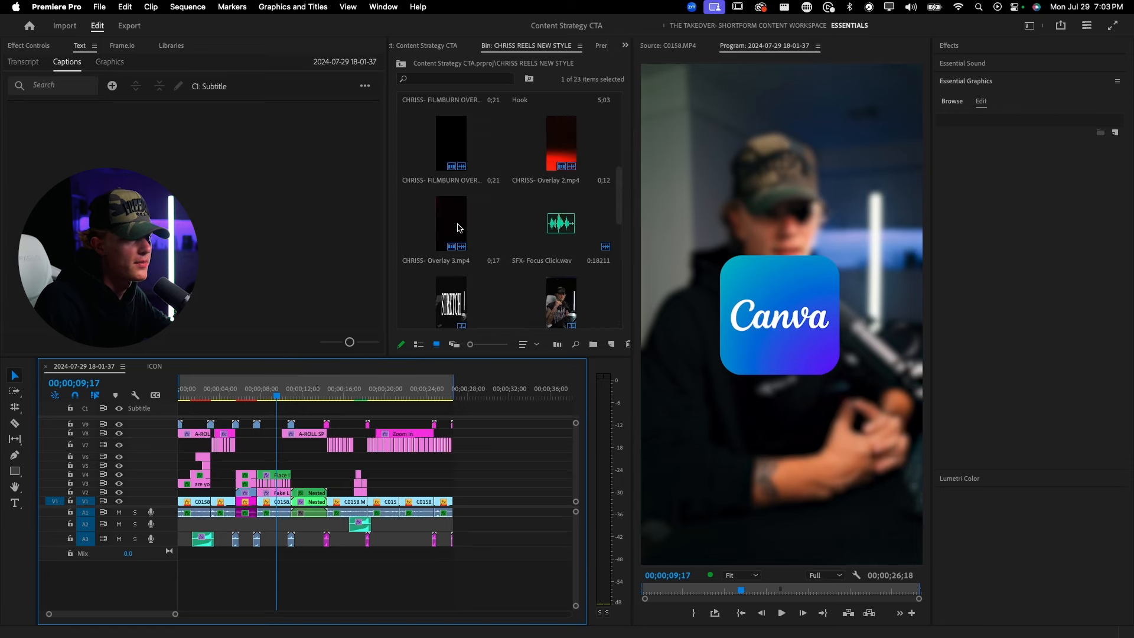
{"action": "scroll", "coordinate": [453, 179], "scroll_direction": "up", "scroll_amount": 3}
{"action": "double_click", "coordinate": [453, 179]}
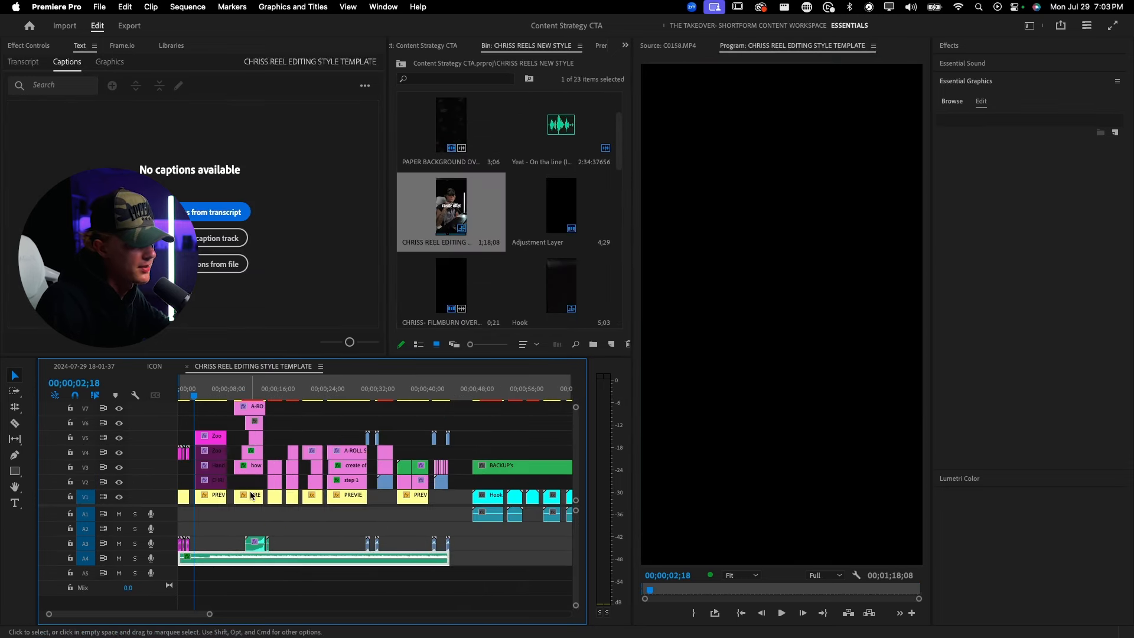
{"action": "left_click", "coordinate": [83, 366]}
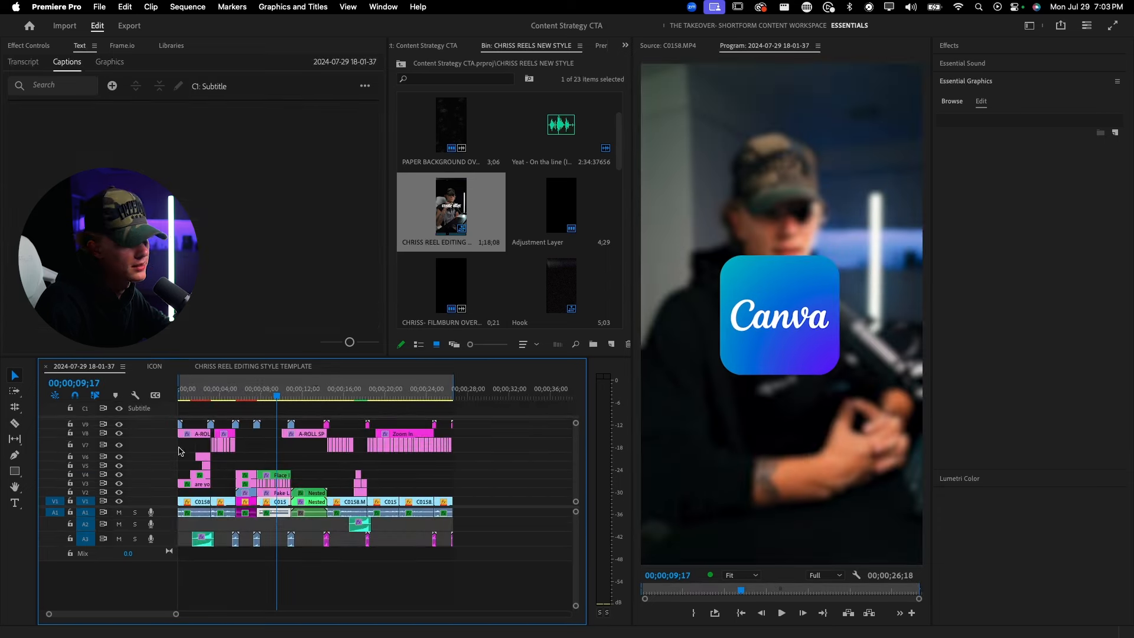
- Add one video track after Video 10 and one standard audio track after Audio 3, and paste the music at the sequence start
{"action": "key", "text": "Home"}
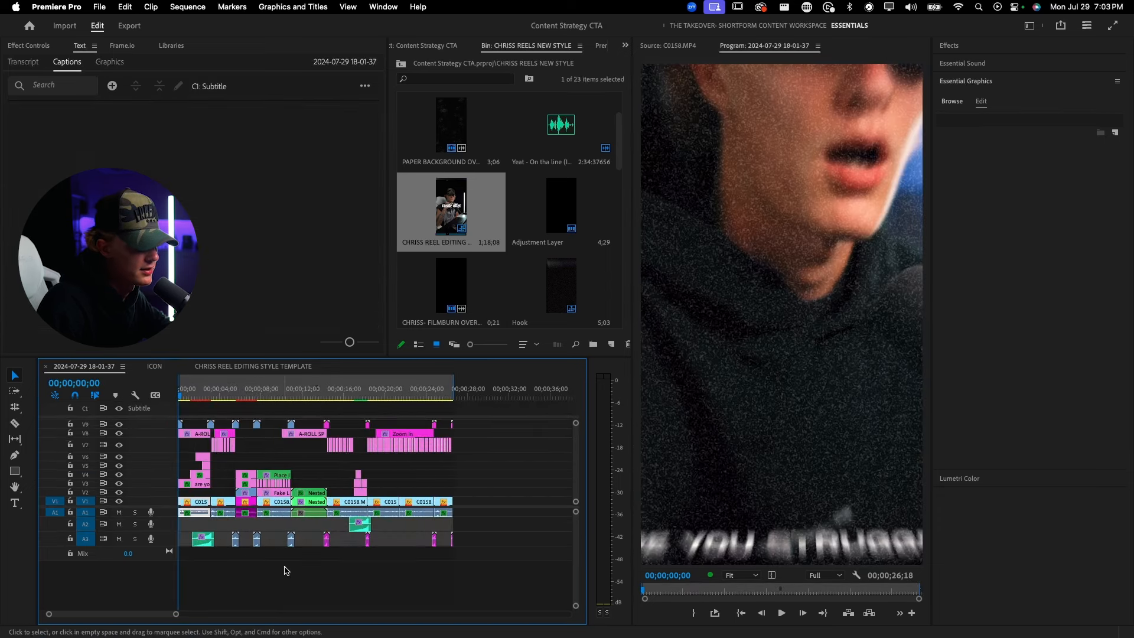
{"action": "right_click", "coordinate": [160, 587]}
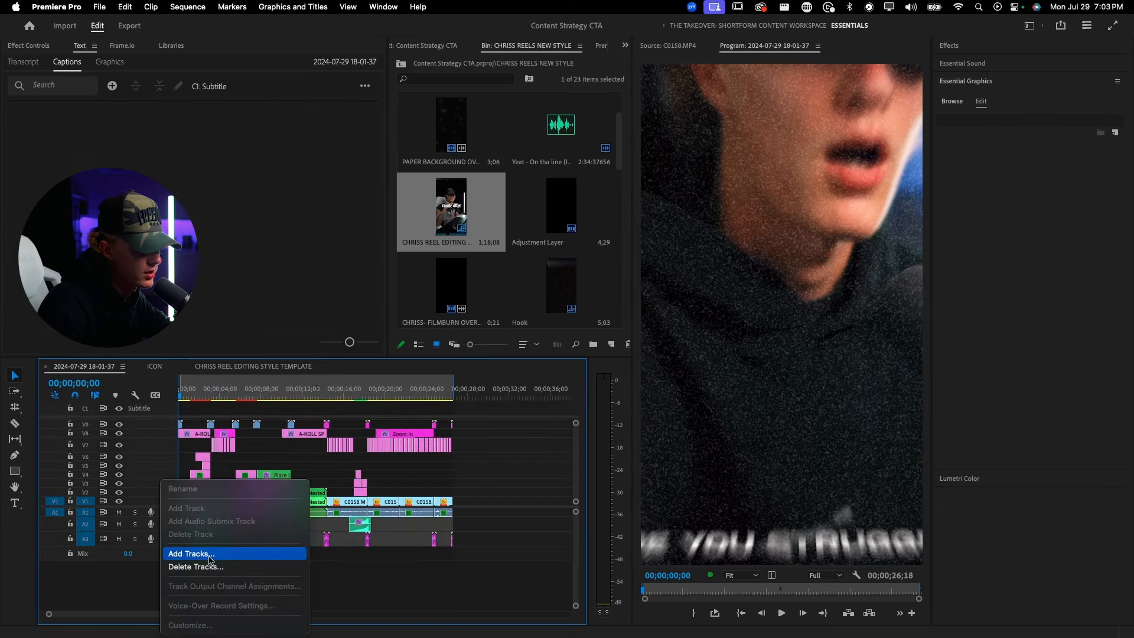
{"action": "left_click", "coordinate": [210, 558]}
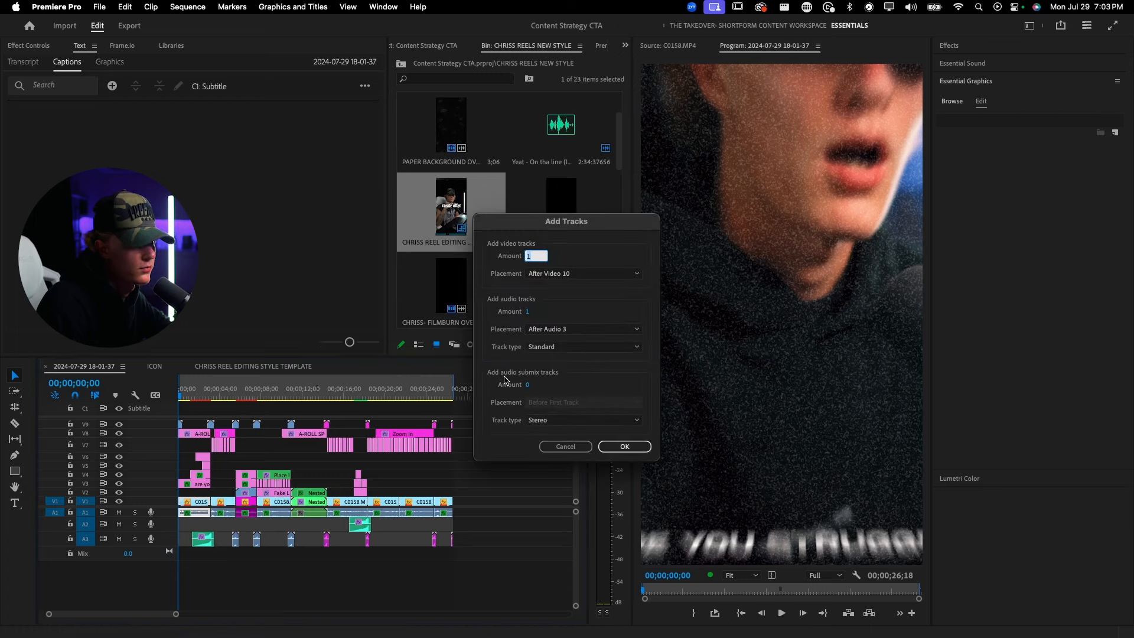
{"action": "left_click", "coordinate": [605, 446]}
{"action": "key", "text": "super+v"}
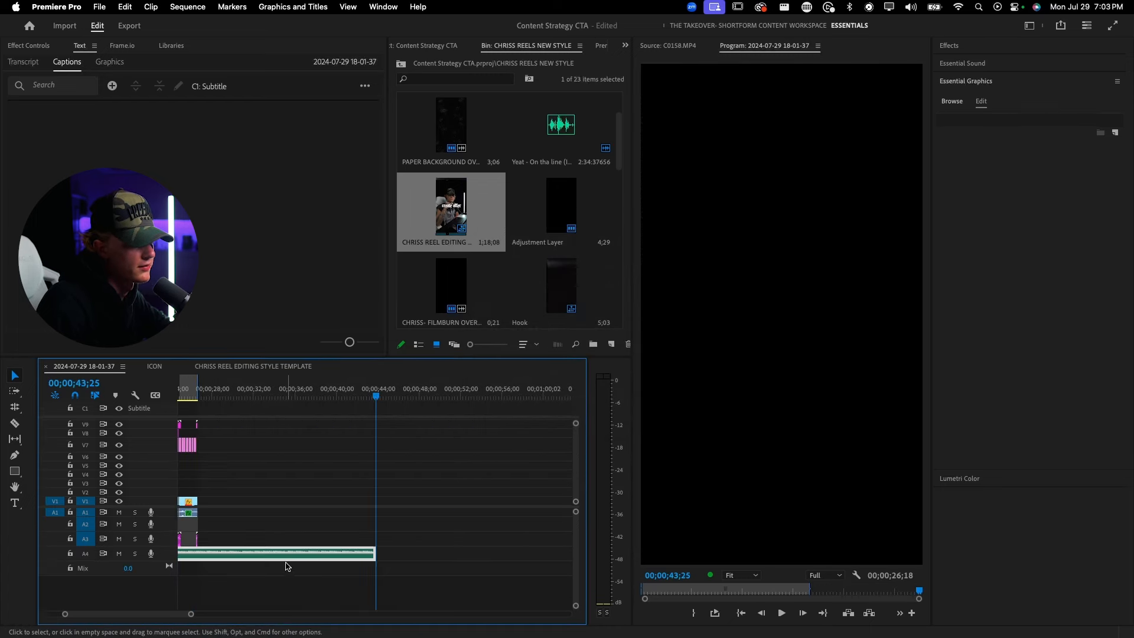
- Cut the opening of the music on A4 and slide the rest back to the start of the reel
{"action": "scroll", "coordinate": [285, 566], "scroll_direction": "left", "scroll_amount": 5}
{"action": "key", "text": "Home"}
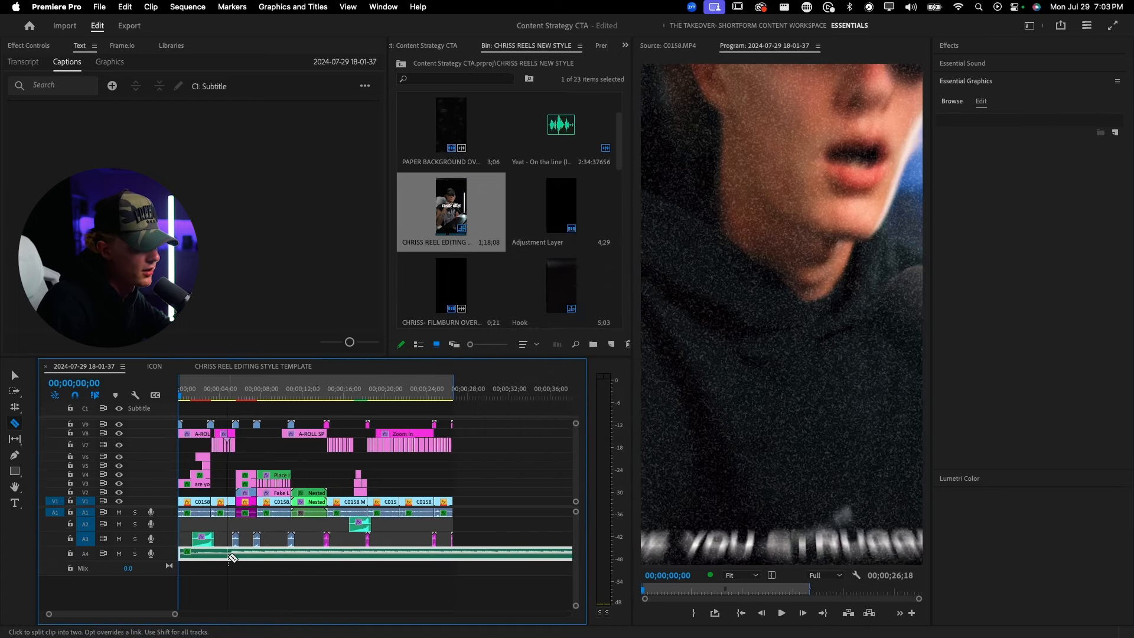
{"action": "left_click", "coordinate": [218, 555]}
{"action": "left_click_drag", "start_coordinate": [250, 555], "coordinate": [199, 561]}
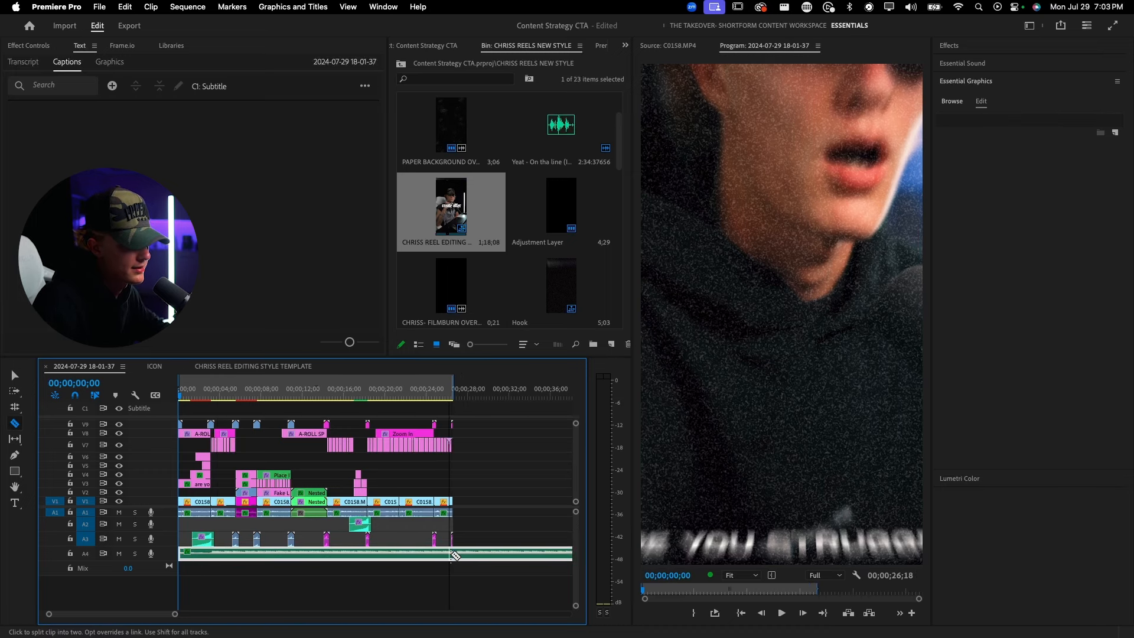
- Cut the music at the end of the reel and delete the excess
{"action": "left_click", "coordinate": [452, 555]}
{"action": "key", "text": "v"}
{"action": "left_click", "coordinate": [485, 555]}
{"action": "key", "text": "Delete"}
- Play the finished reel from the start with the program monitor enlarged to full size
{"action": "key", "text": "space"}
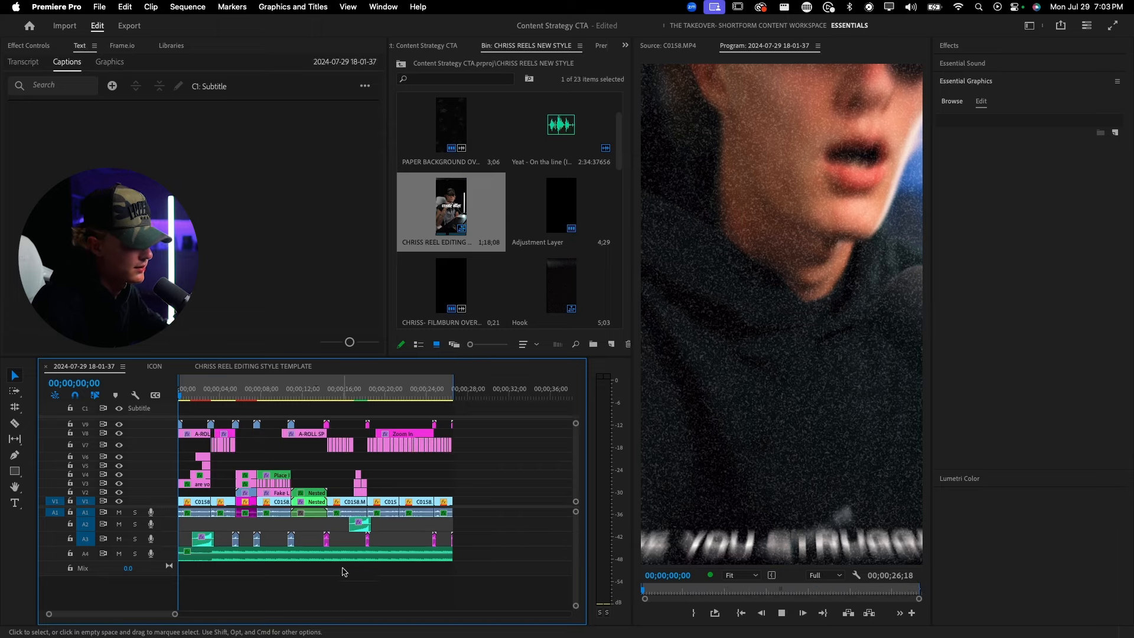
{"action": "key", "text": "grave"}
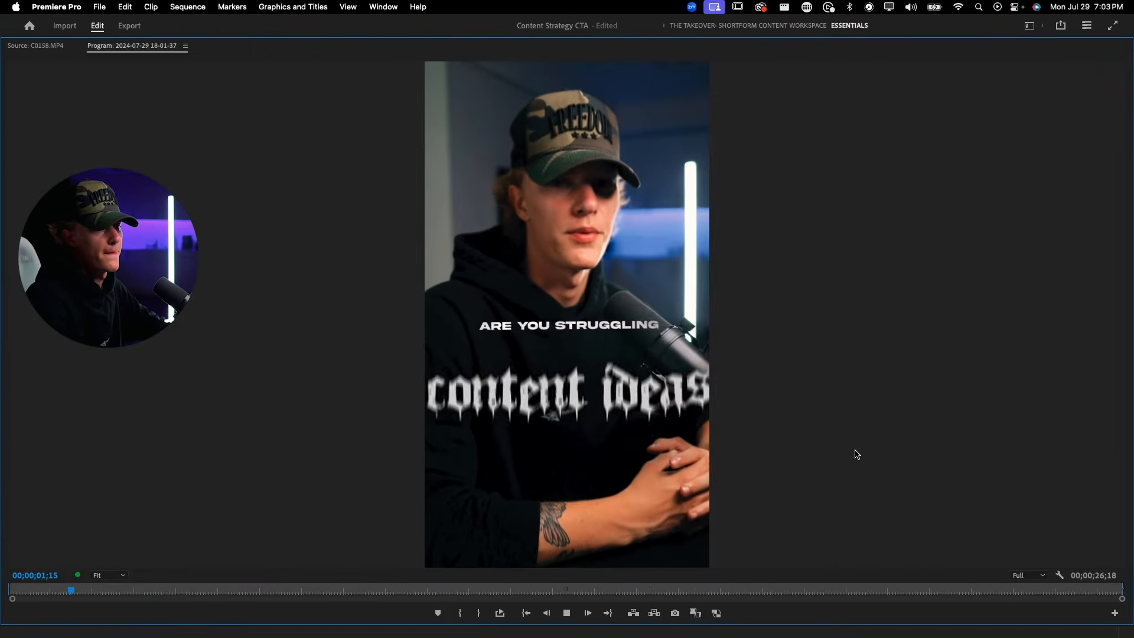